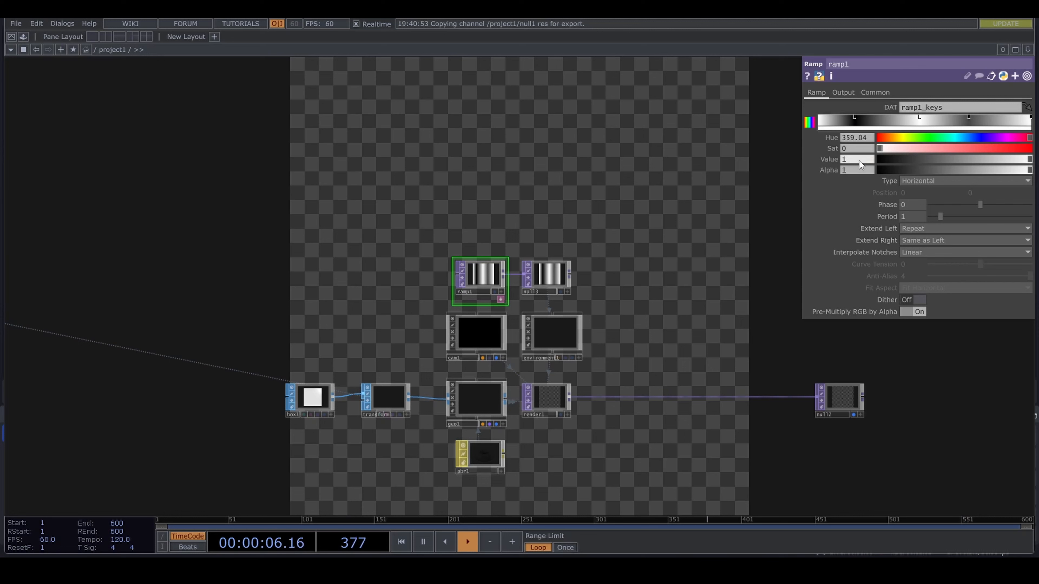
- In ramp1, set the middle white key's value to 1.2, then shift the grey key slightly right and brighten it to 0.565
left_click_drag(862, 151, 877, 159)
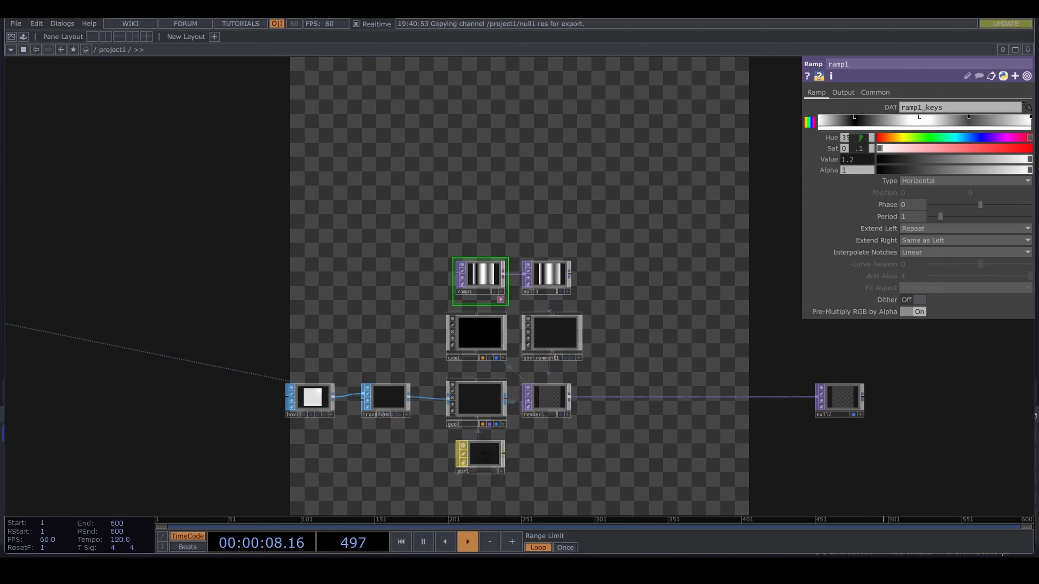
left_click_drag(968, 118, 983, 119)
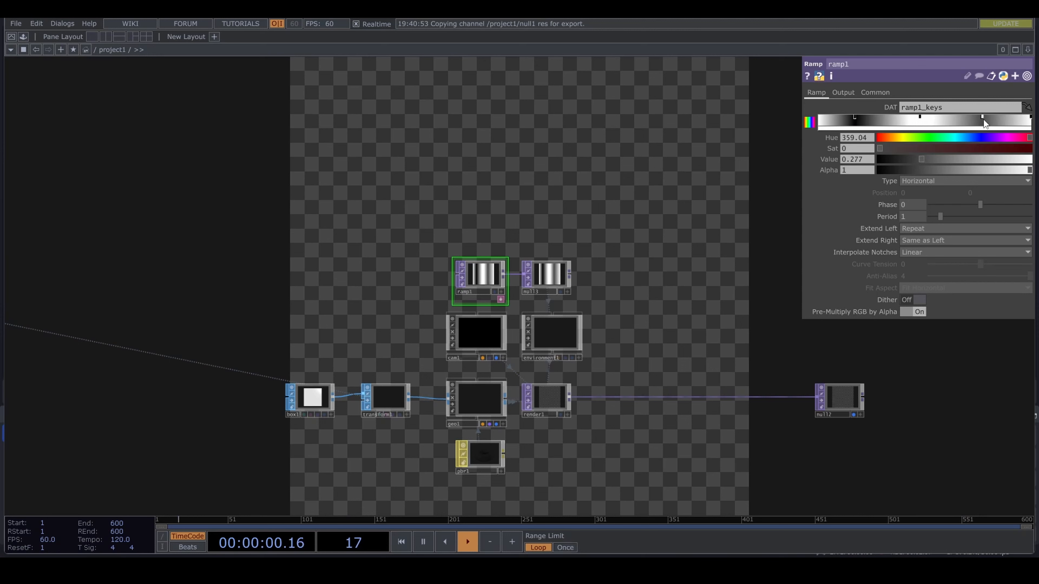
left_click_drag(926, 159, 969, 160)
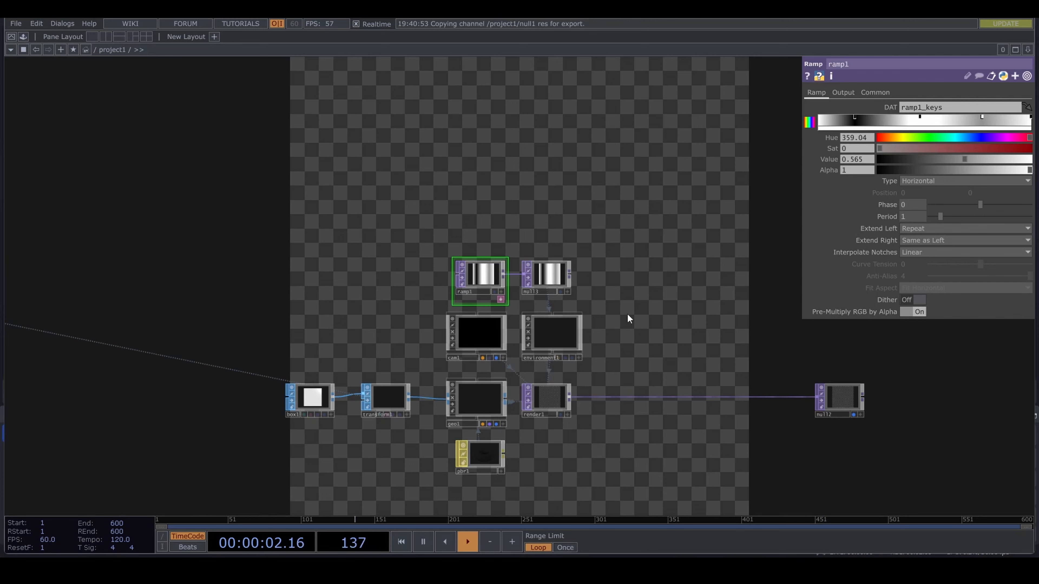
- Turn off the viewers of ramp1, null3, cam1 and environment1 together
scroll(626, 317, "down", 3)
scroll(632, 379, "up", 4)
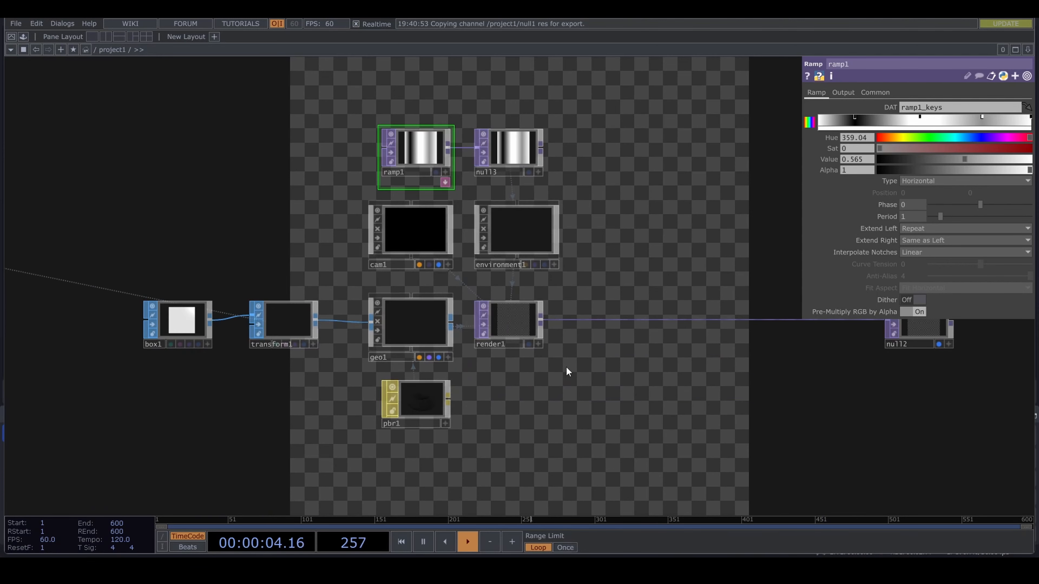
scroll(567, 371, "down", 1)
right_click_drag(363, 164, 626, 306)
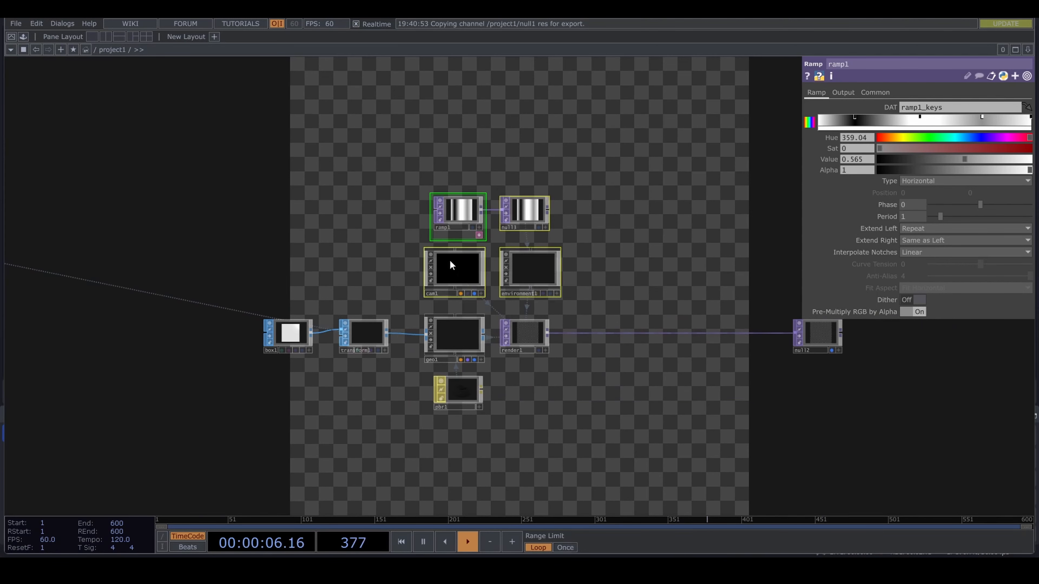
left_click(433, 259)
- Add a Ramp TOP in the empty network area to the left of box1
left_click_drag(522, 390, 633, 376)
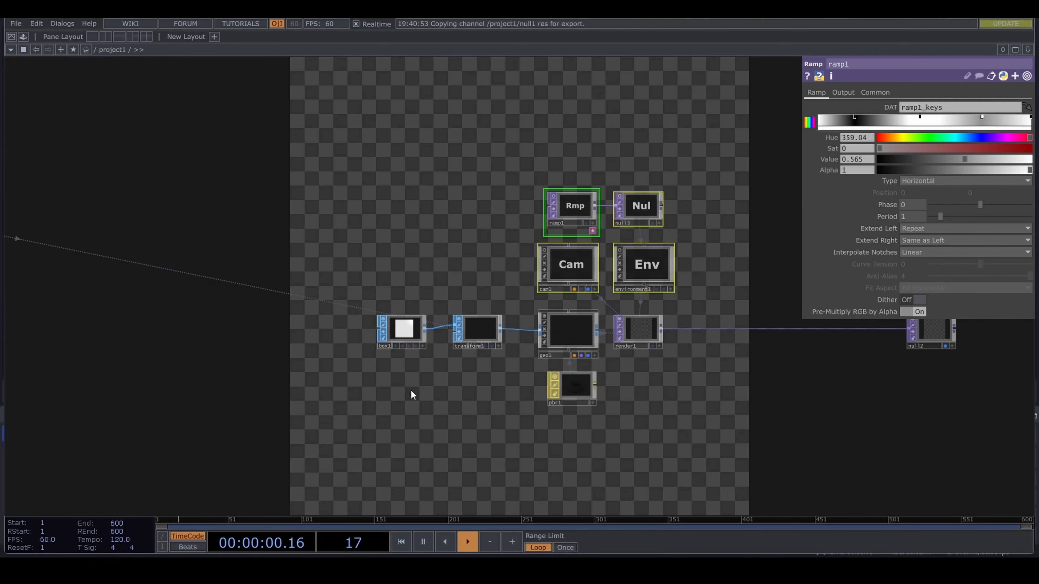
left_click_drag(412, 394, 564, 366)
left_click_drag(342, 378, 442, 362)
key("Tab")
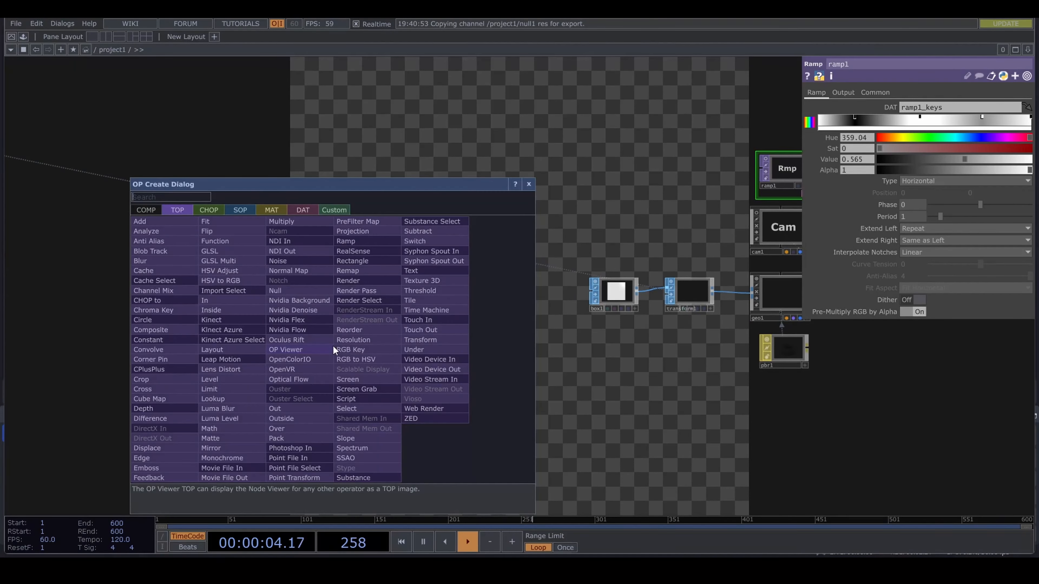
type("ram")
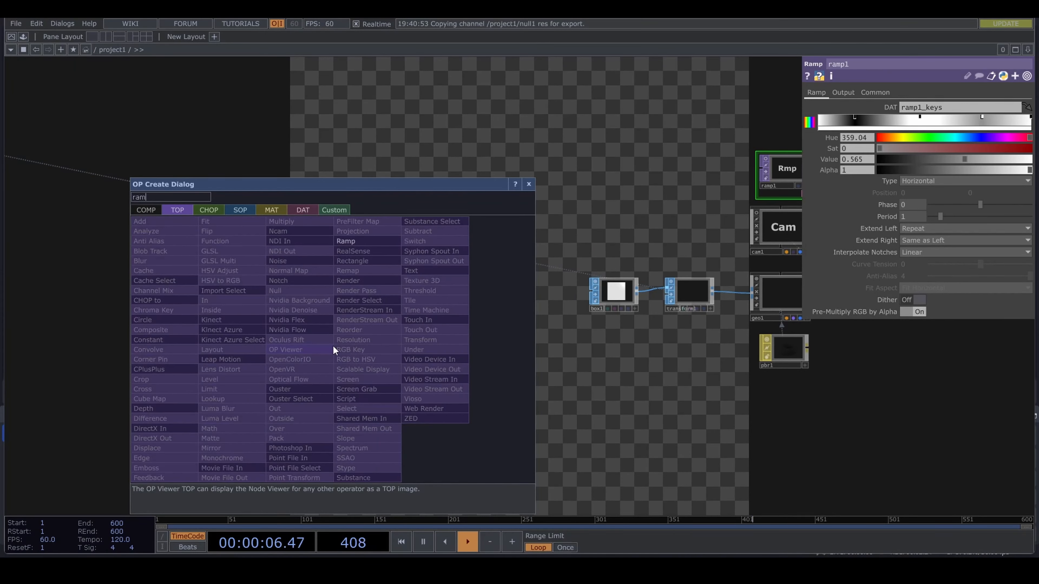
left_click(362, 243)
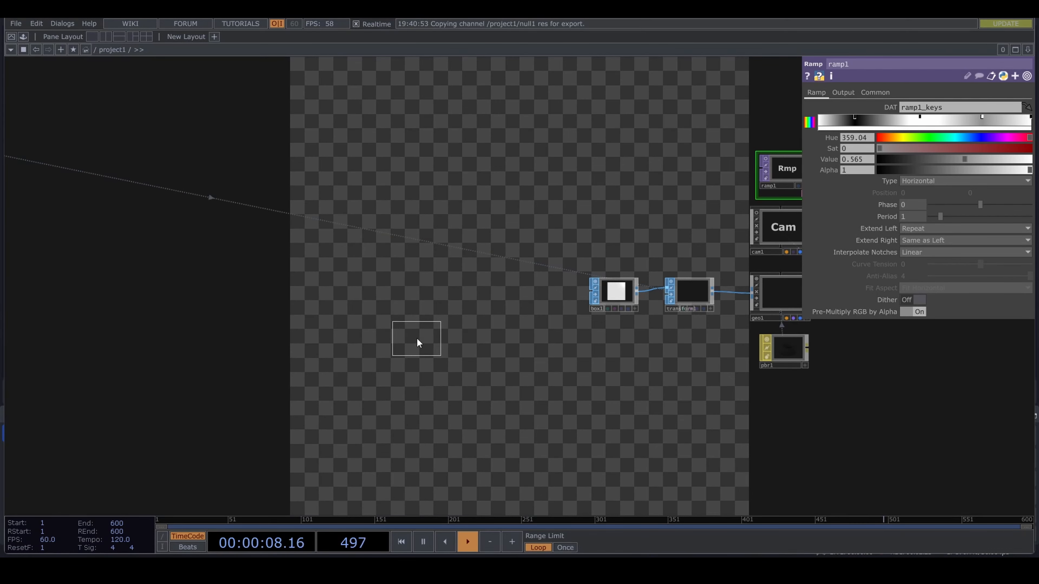
left_click(416, 343)
- Link the new ramp's resolution to the res channel as a CHOP reference and set its pixel format to 32-bit float (RGBA)
left_click_drag(452, 347, 647, 379)
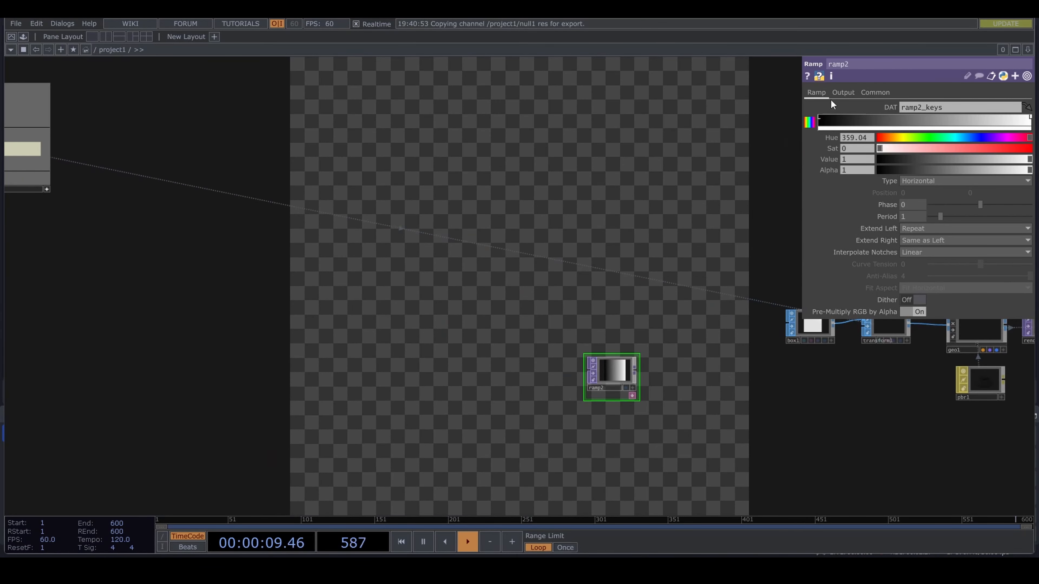
left_click(876, 90)
scroll(174, 221, "down", 3)
left_click_drag(271, 272, 419, 345)
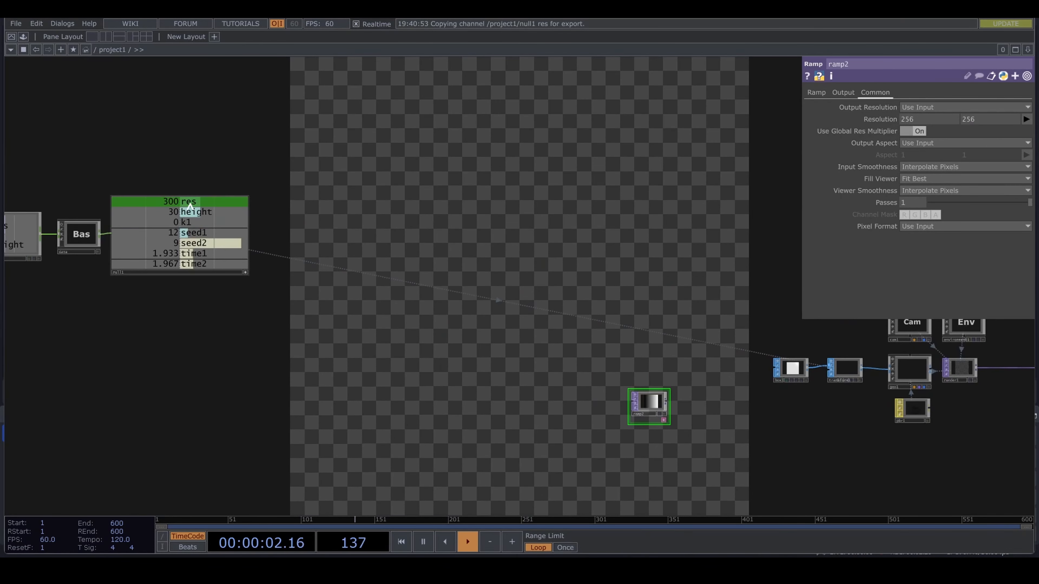
left_click_drag(189, 206, 888, 117)
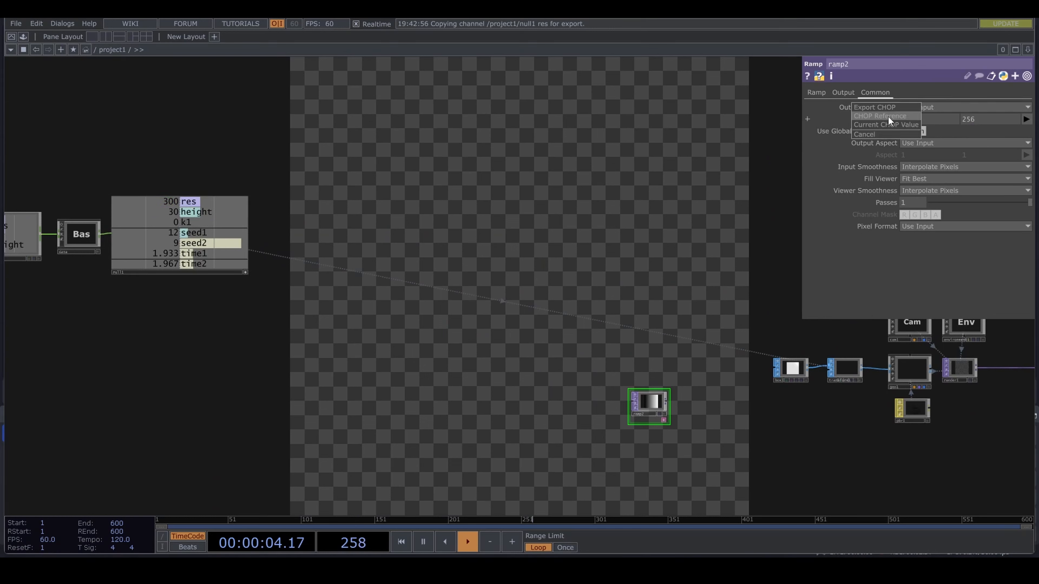
left_click(887, 117)
left_click(928, 224)
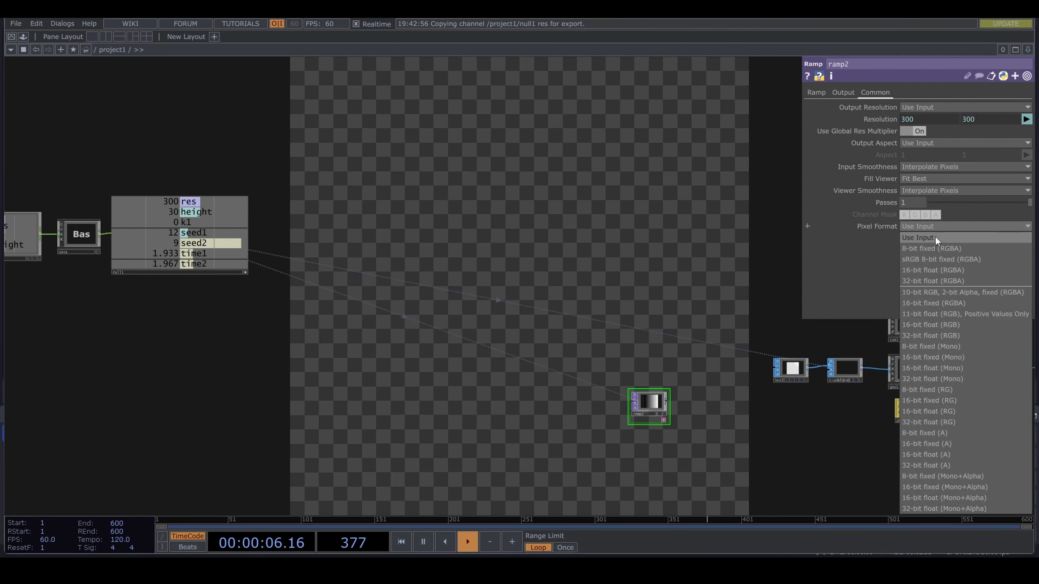
left_click(951, 278)
- Duplicate ramp2 and place the copy directly below it
left_click_drag(700, 451, 669, 431)
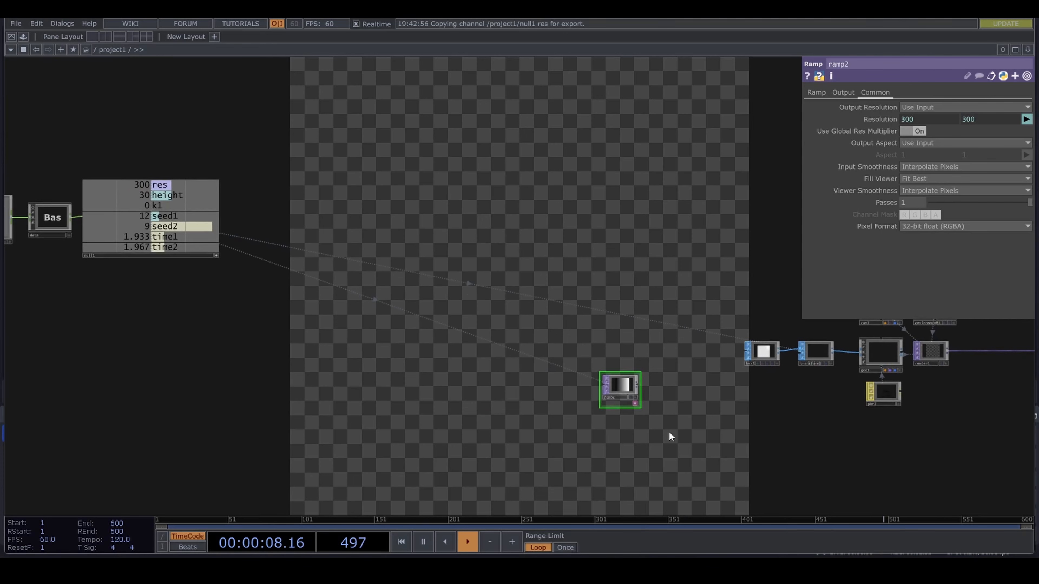
scroll(669, 431, "up", 2)
key("ctrl+c")
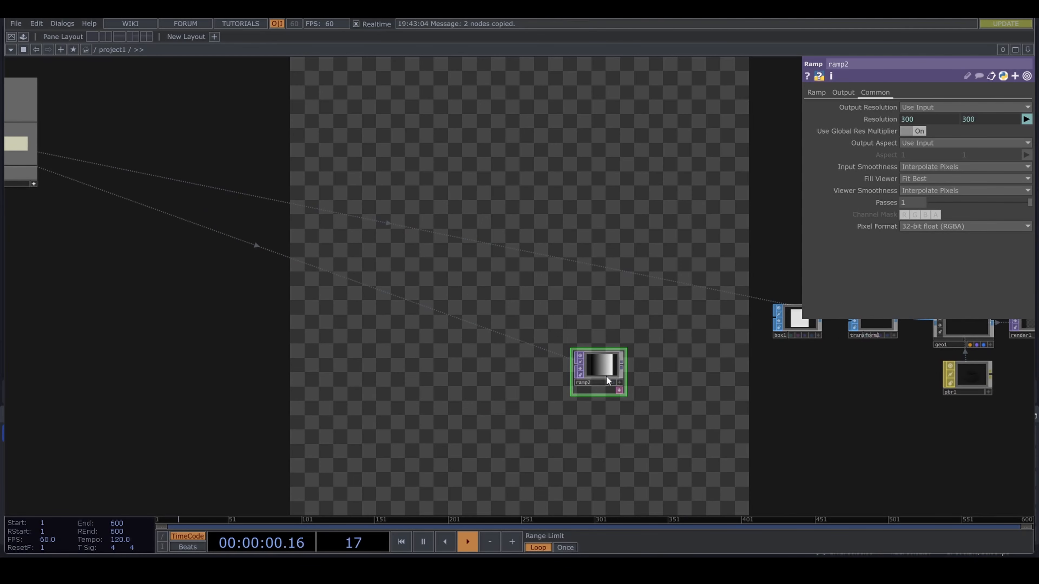
key("ctrl+v")
left_click_drag(600, 412, 601, 414)
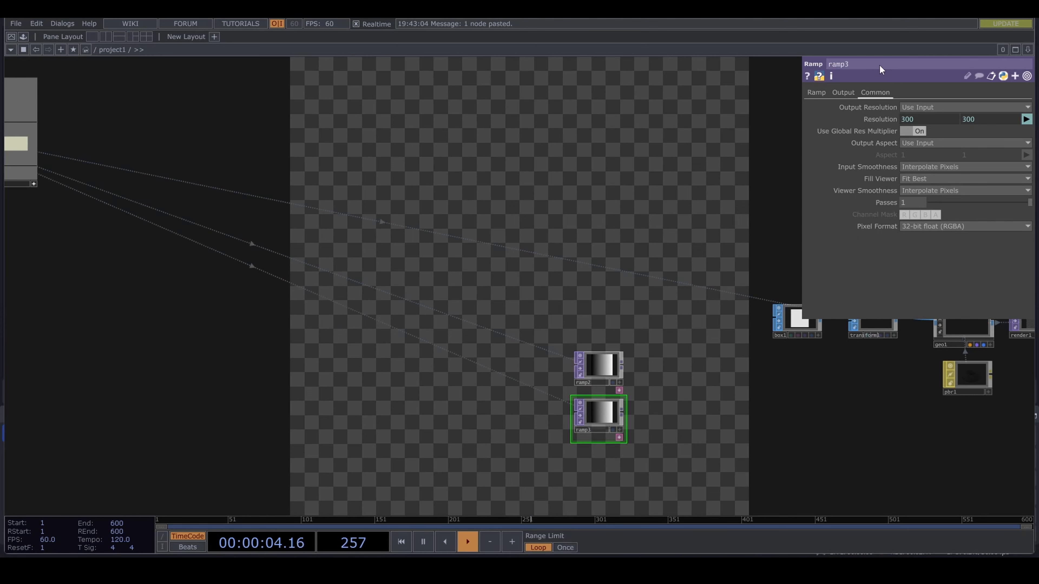
- Set the duplicated ramp's type to Vertical
left_click(812, 96)
left_click(925, 182)
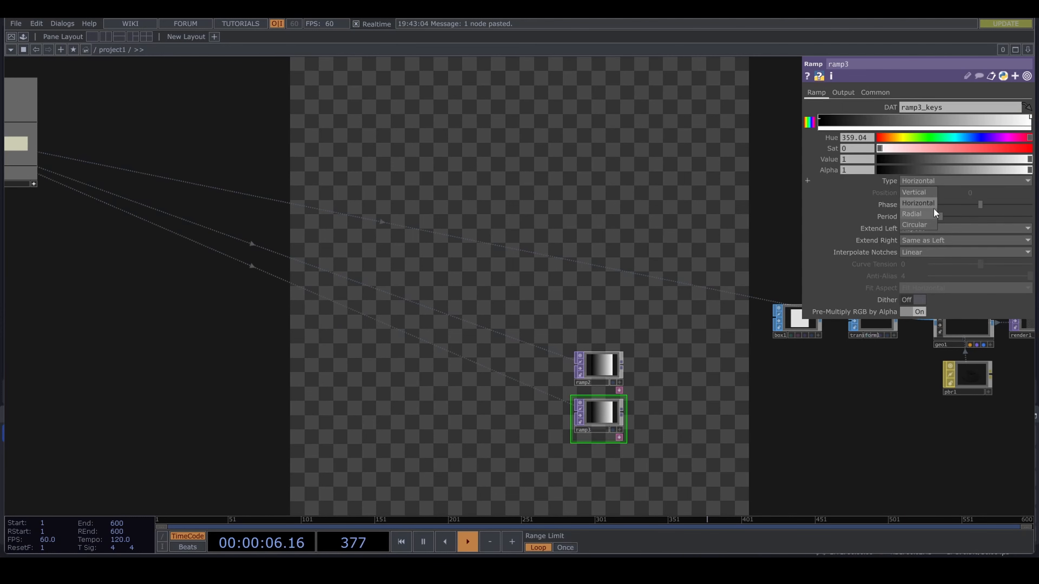
left_click(926, 191)
- Add a Reorder TOP fed by ramp2 and connect ramp3 as its second input
left_click_drag(637, 414, 545, 412)
scroll(544, 411, "up", 4)
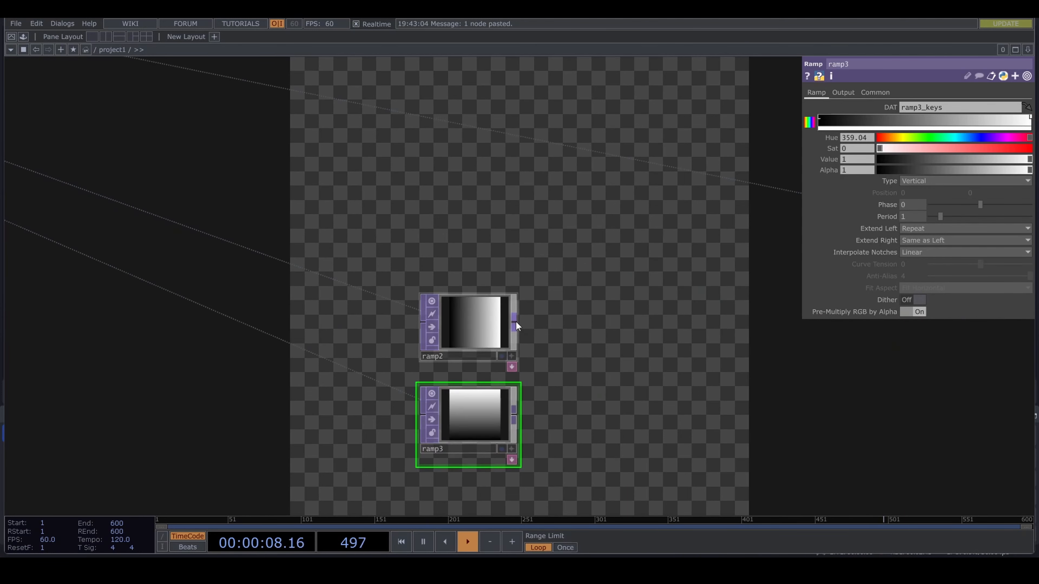
left_click_drag(515, 322, 658, 446)
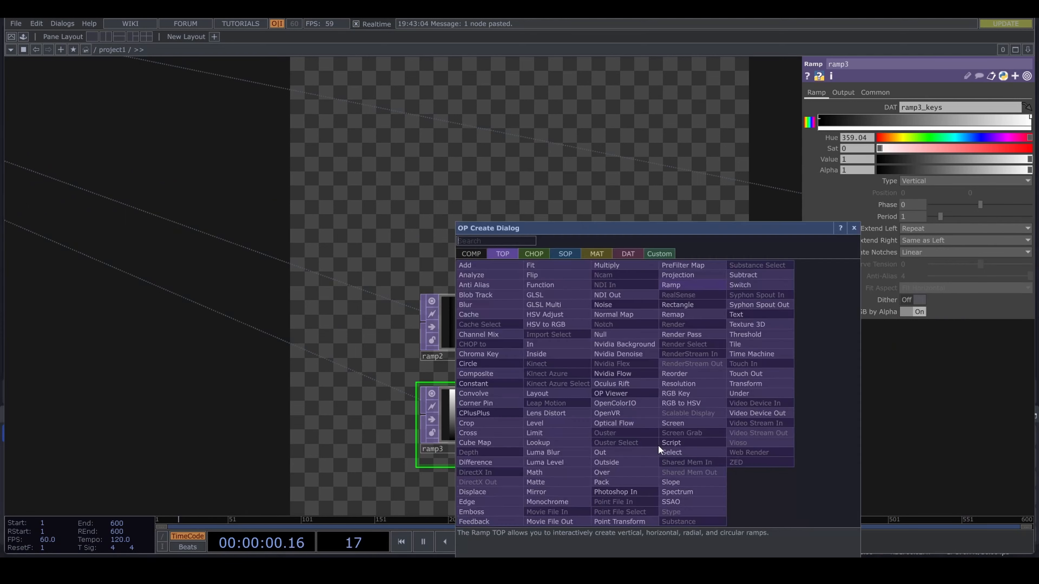
type("re")
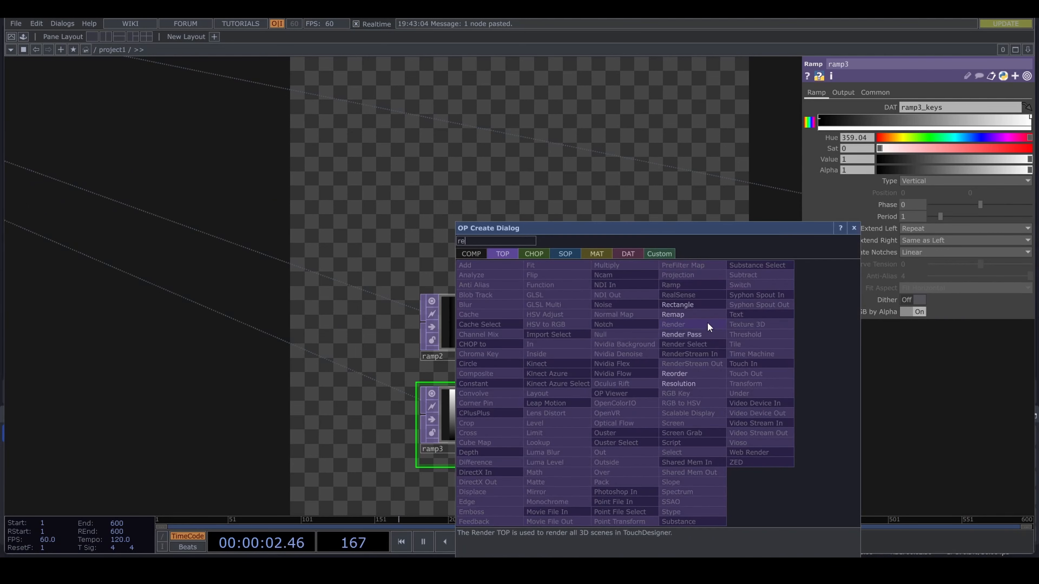
left_click(708, 373)
left_click(640, 399)
left_click_drag(515, 413, 588, 392)
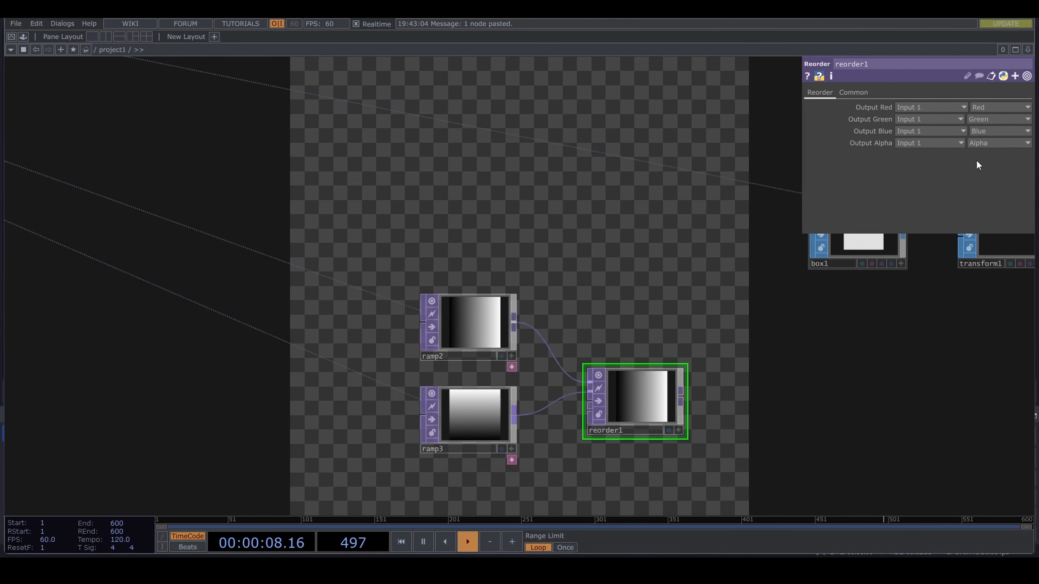
- In reorder1, take the output green from Input 2 and set the output blue to Zero
left_click(932, 119)
left_click(912, 144)
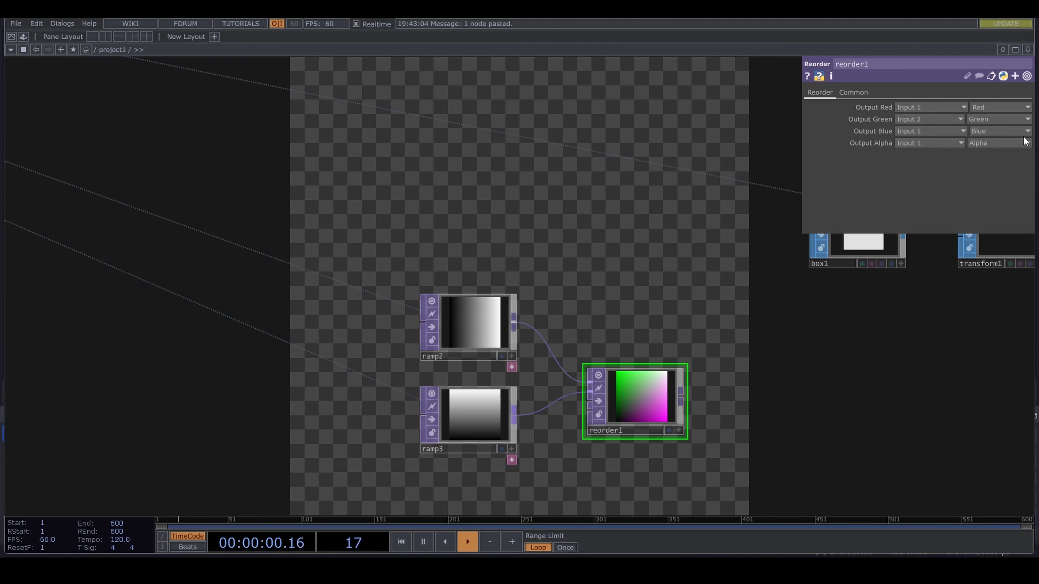
left_click(994, 135)
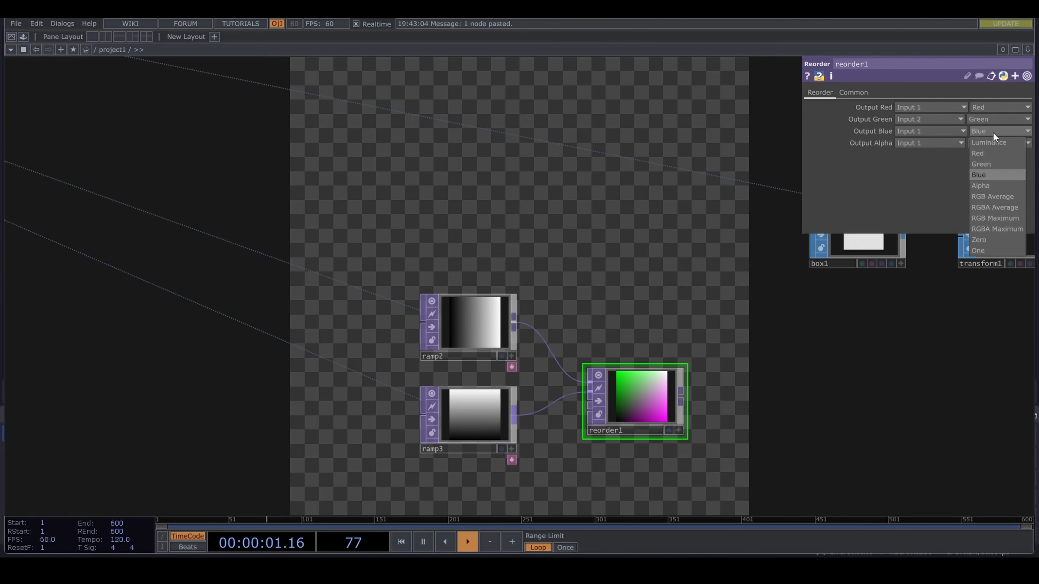
left_click(996, 238)
- Add a Null TOP after reorder1, name it pos and line it up with reorder1
scroll(776, 383, "down", 3)
left_click_drag(717, 389, 701, 403)
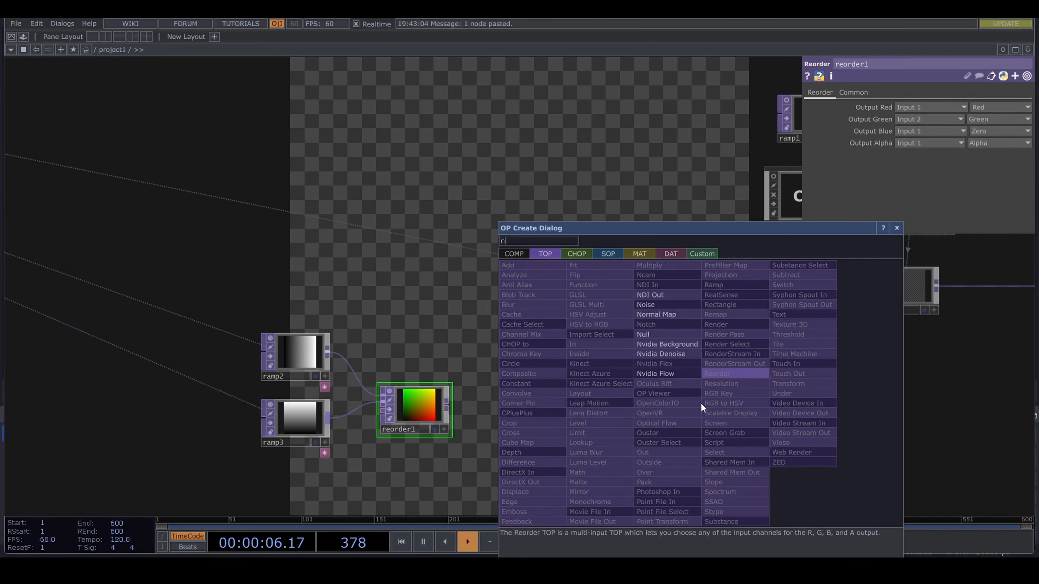
left_click(661, 332)
left_click(681, 402)
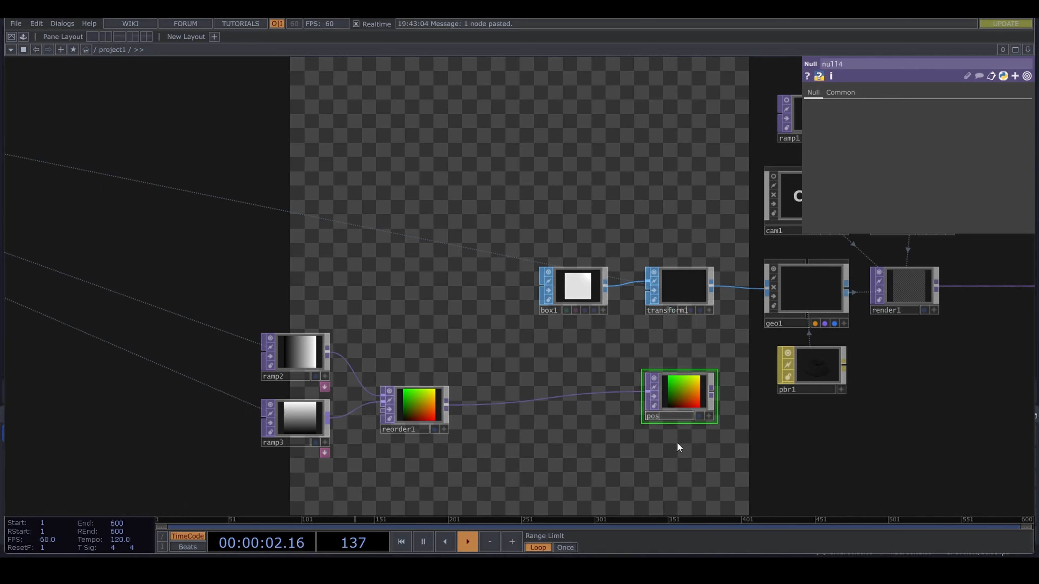
left_click_drag(684, 402, 684, 418)
- Enable instancing on geo1
left_click(802, 287)
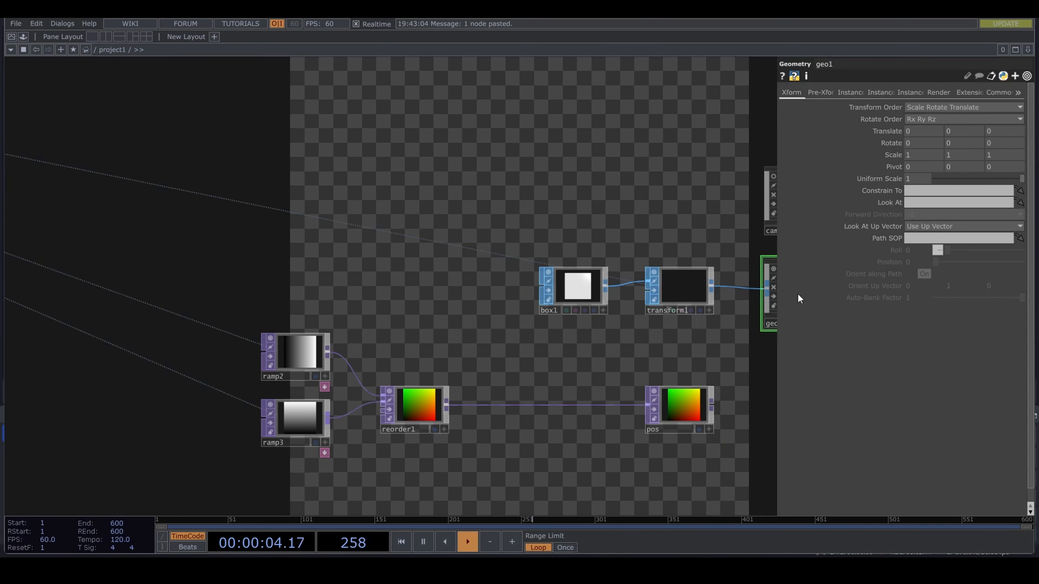
left_click_drag(601, 351, 500, 350)
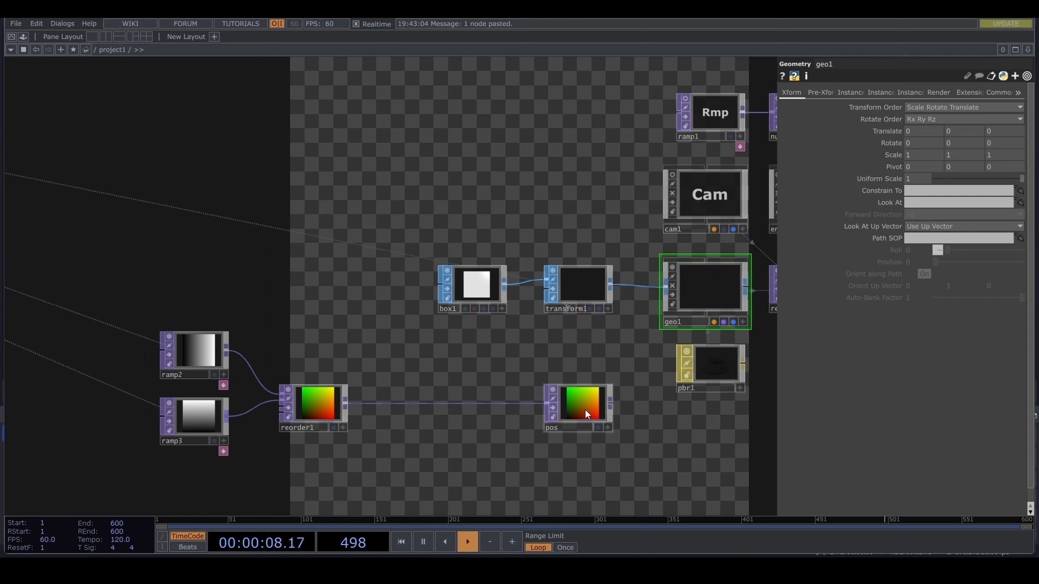
left_click(843, 91)
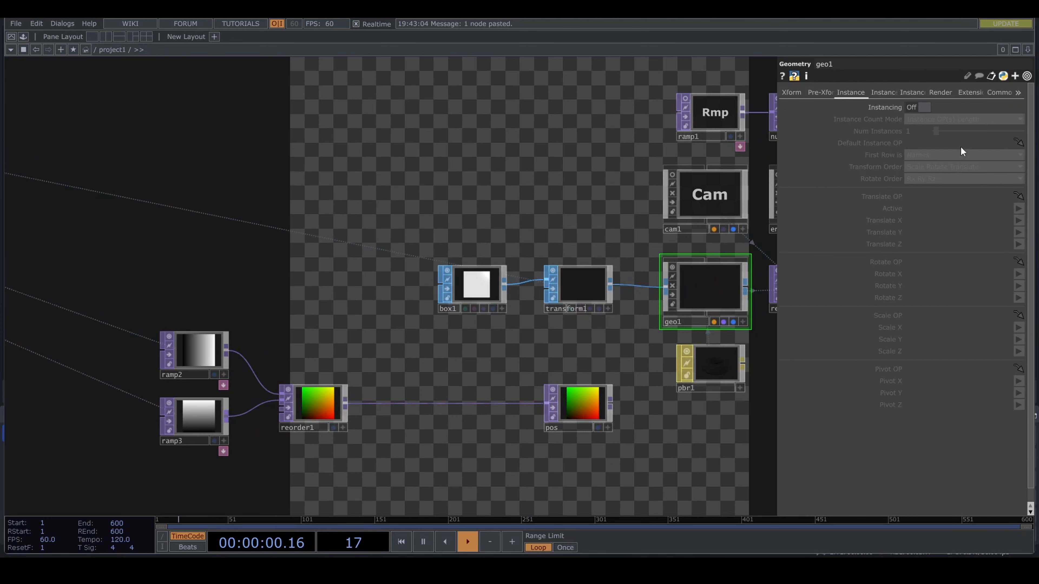
left_click(920, 108)
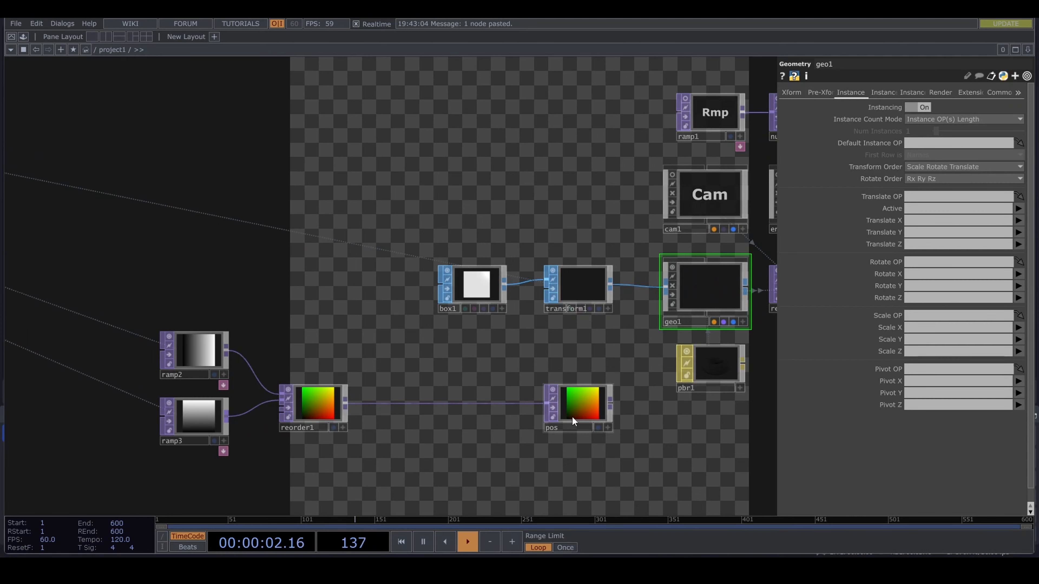
- Use pos as geo1's instance Translate OP, mapping Translate X to r, Y to g and Z to b
left_click_drag(576, 406, 930, 202)
left_click(1018, 221)
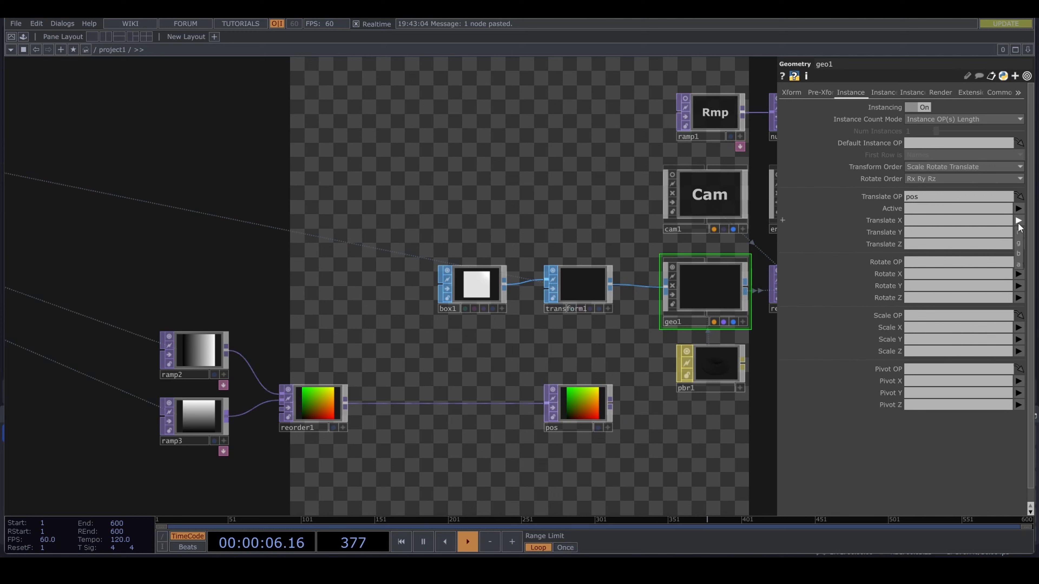
left_click(1019, 237)
left_click(1019, 233)
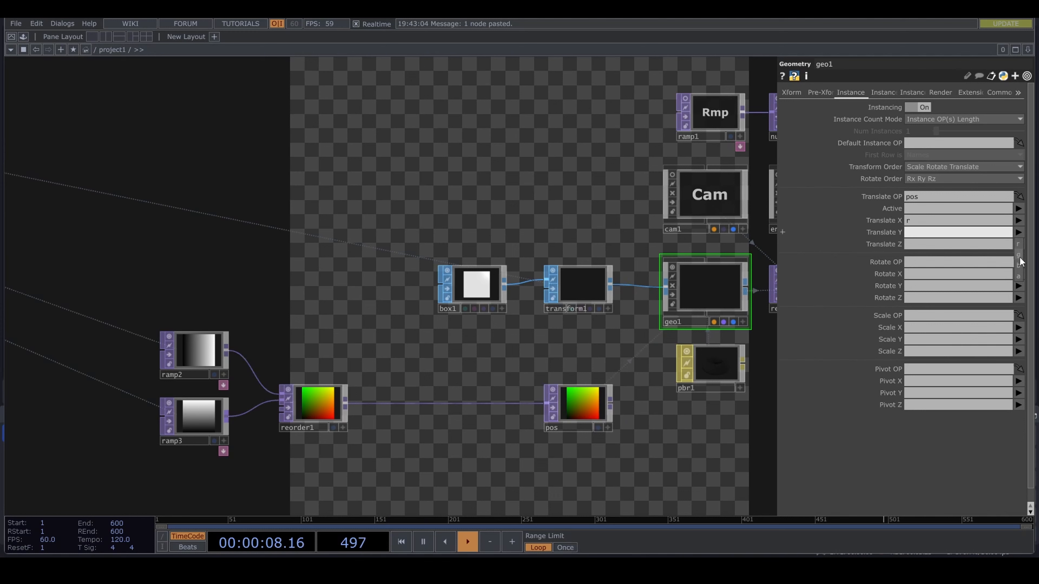
left_click(1019, 255)
left_click(1018, 245)
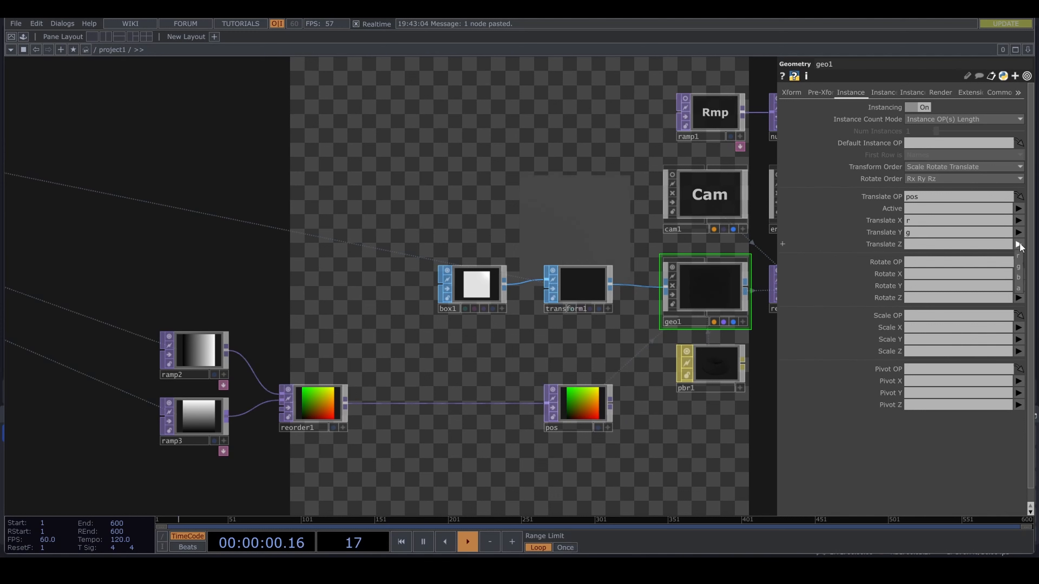
left_click(1018, 278)
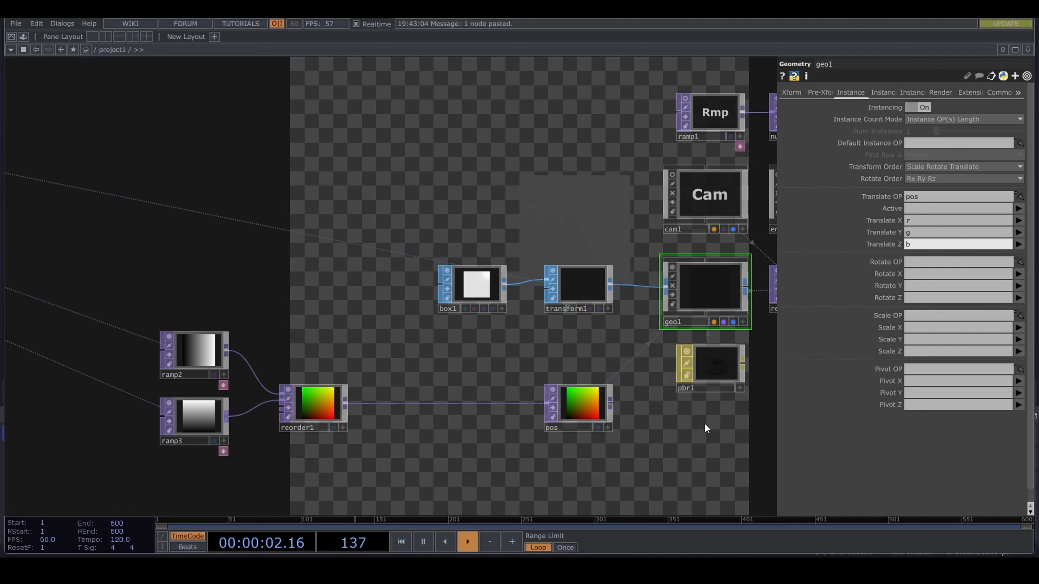
- Insert a Point Transform TOP between reorder1 and pos, and set its X and Y translate to -0.5
left_click_drag(478, 402, 554, 406)
right_click(573, 405)
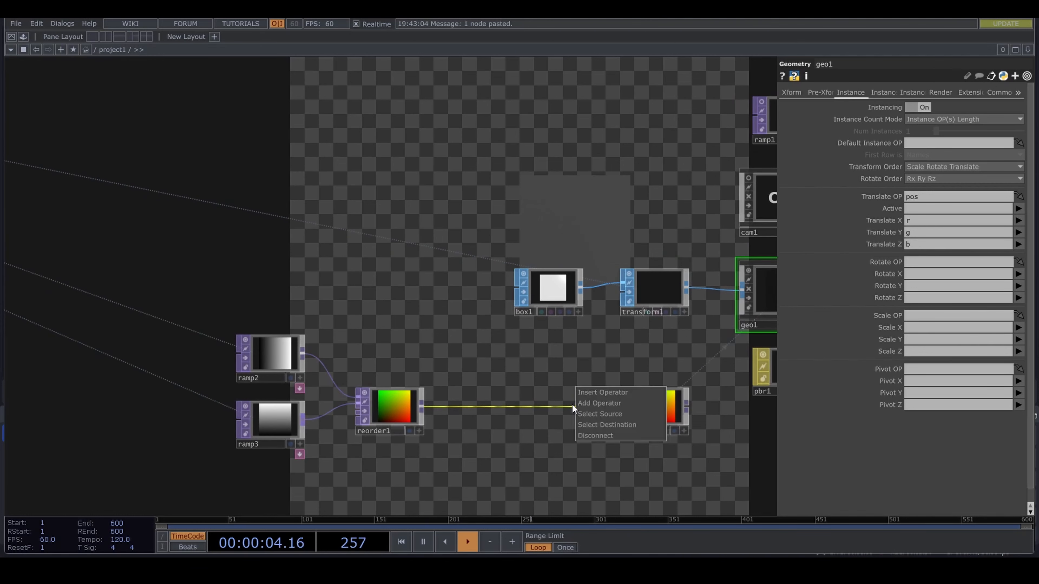
left_click(593, 396)
type("poi")
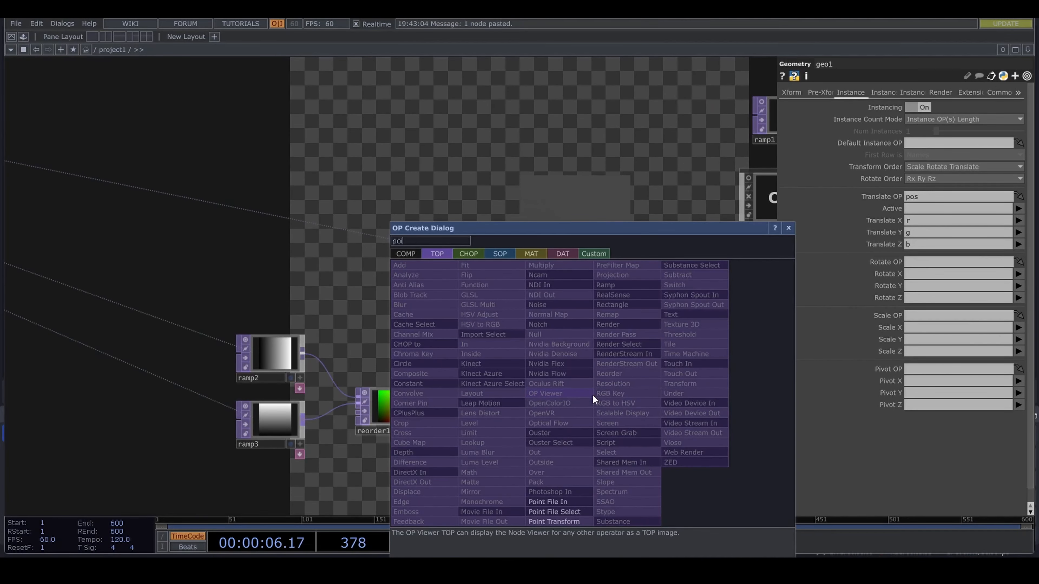
left_click(567, 522)
left_click(572, 412)
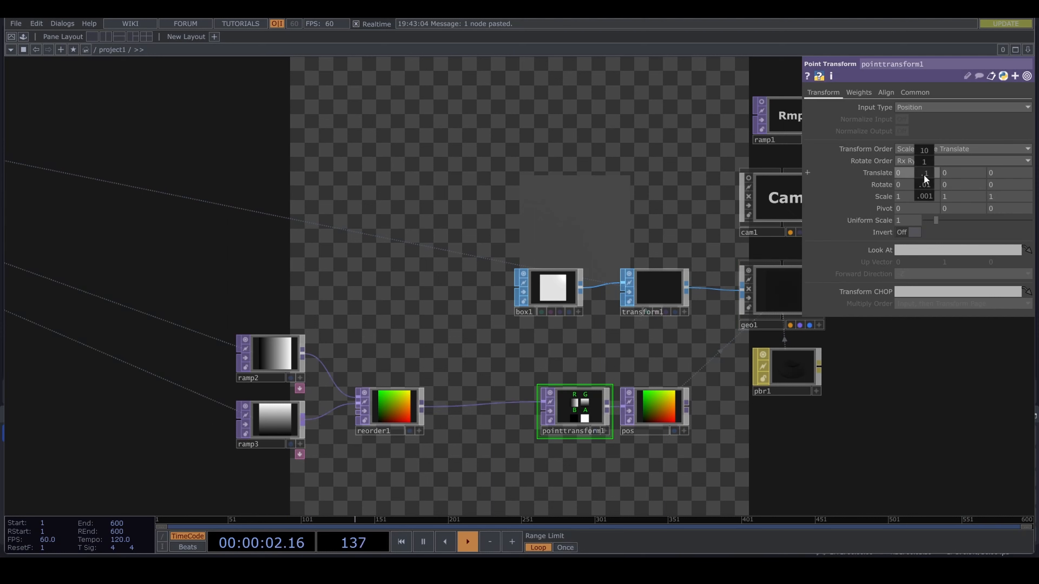
mouse_move(923, 174)
middle_mouse_down()
mouse_move(963, 179)
mouse_move(936, 180)
middle_mouse_up()
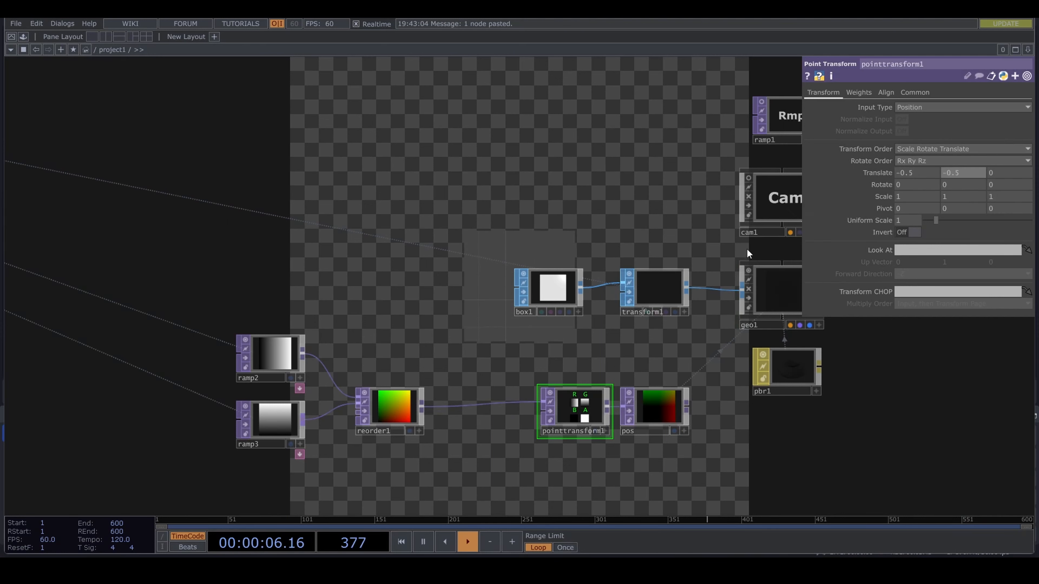
- Tilt cam1 so it looks down at the instanced plane from an angle and frames it closer
left_click_drag(632, 242, 509, 278)
left_click(695, 269)
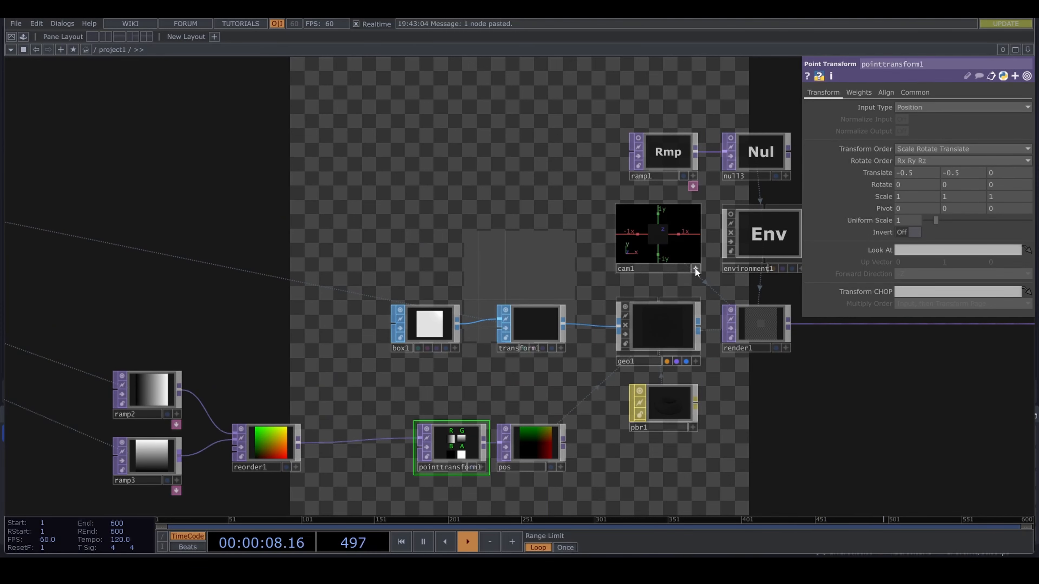
scroll(679, 244, "up", 5)
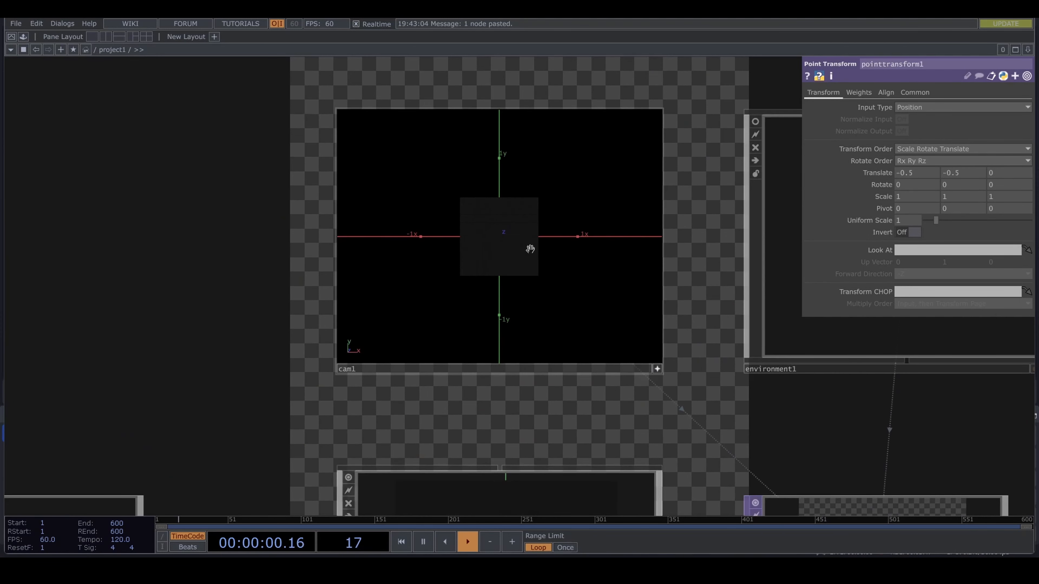
mouse_move(516, 249)
left_mouse_down()
mouse_move(515, 203)
mouse_move(494, 225)
mouse_move(500, 238)
left_mouse_up()
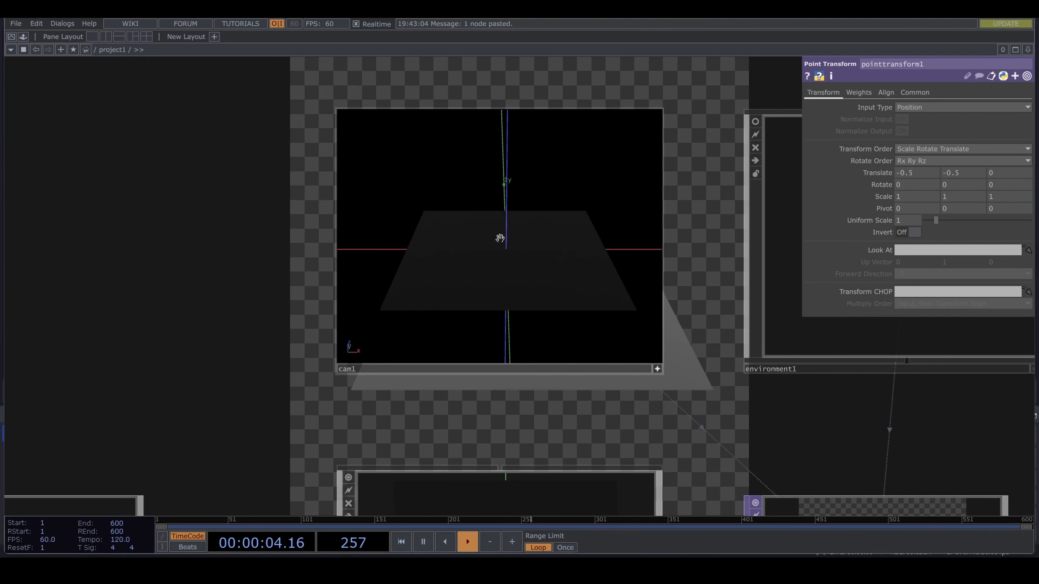
scroll(505, 248, "up", 2)
scroll(179, 299, "down", 5)
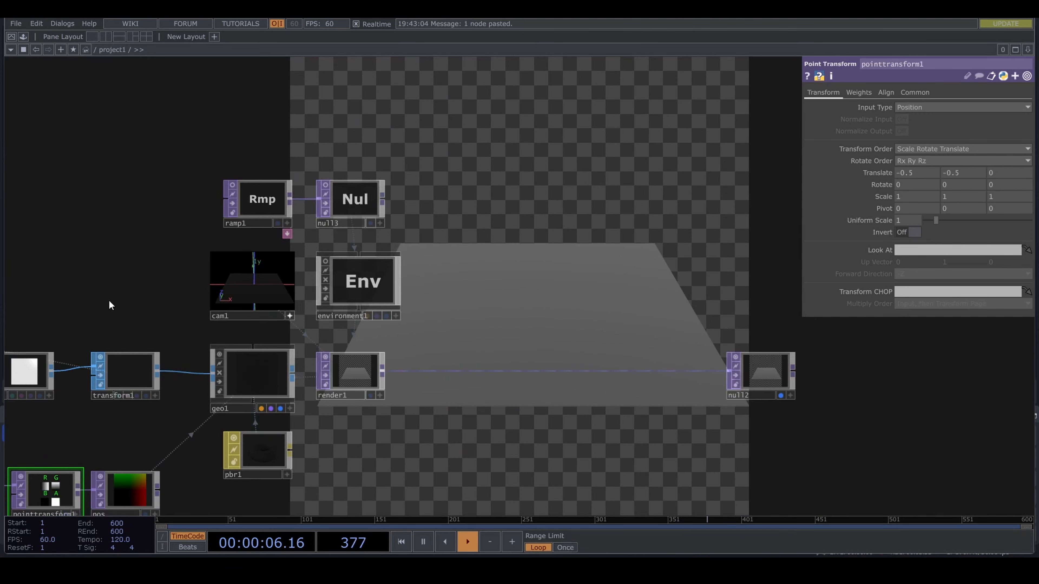
- Set the Metallic value of the pbr1 material to 0
left_click_drag(108, 304, 500, 196)
left_click(525, 358)
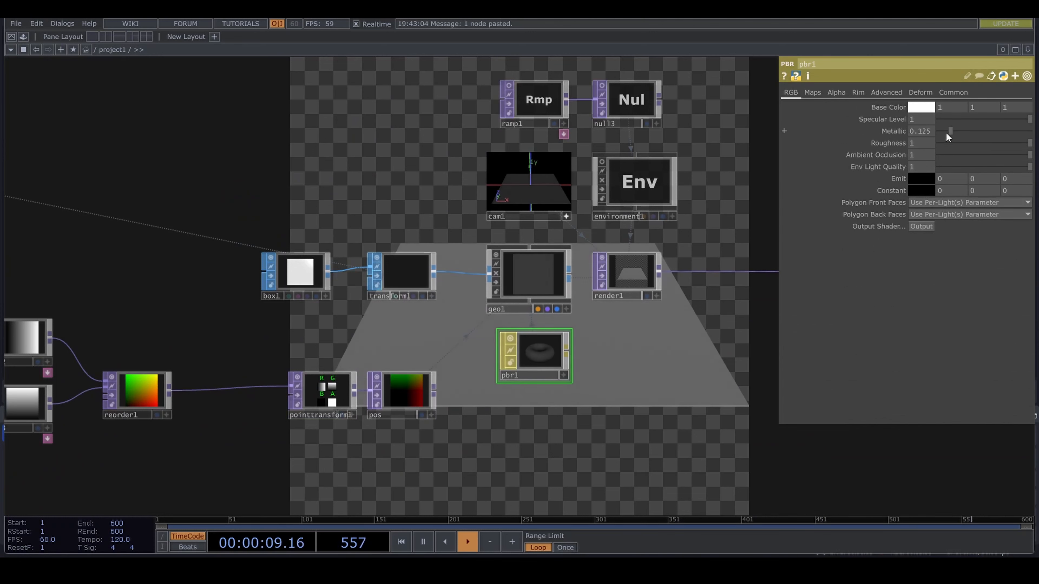
left_click_drag(972, 135, 731, 170)
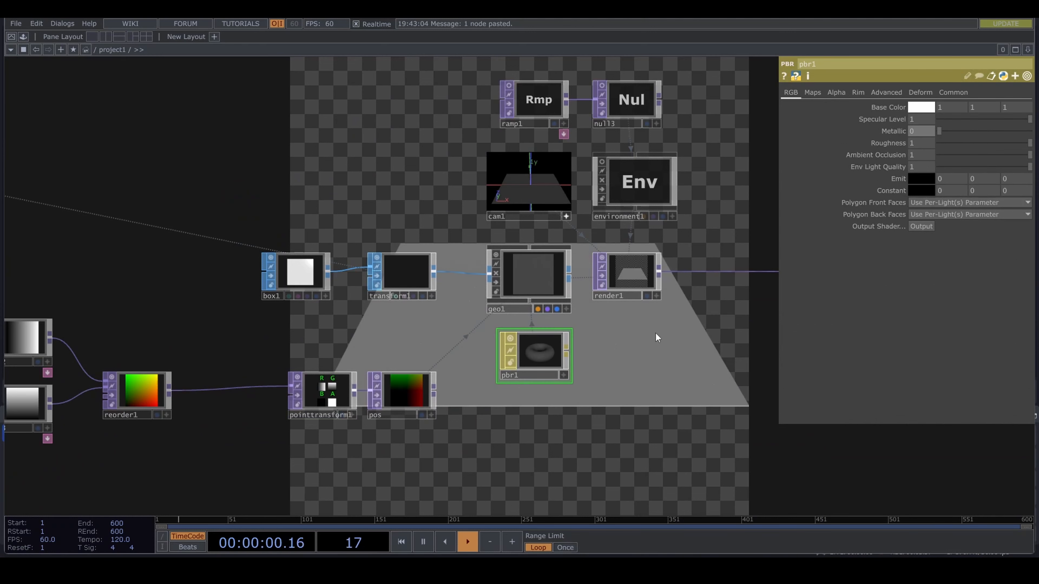
- Turn off null2's display in the network background
scroll(659, 428, "down", 5)
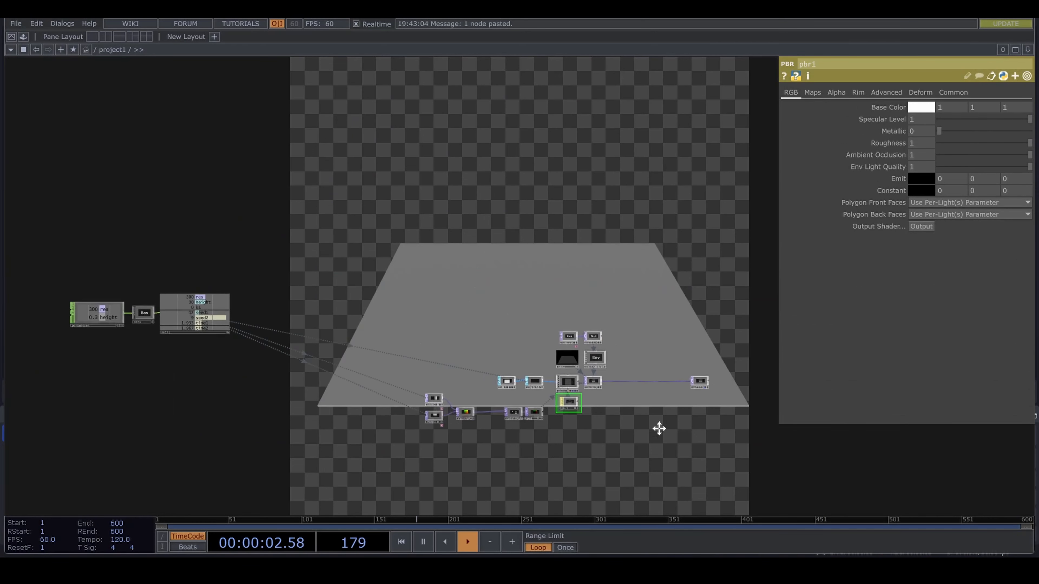
left_click_drag(659, 428, 721, 392)
scroll(711, 371, "up", 5)
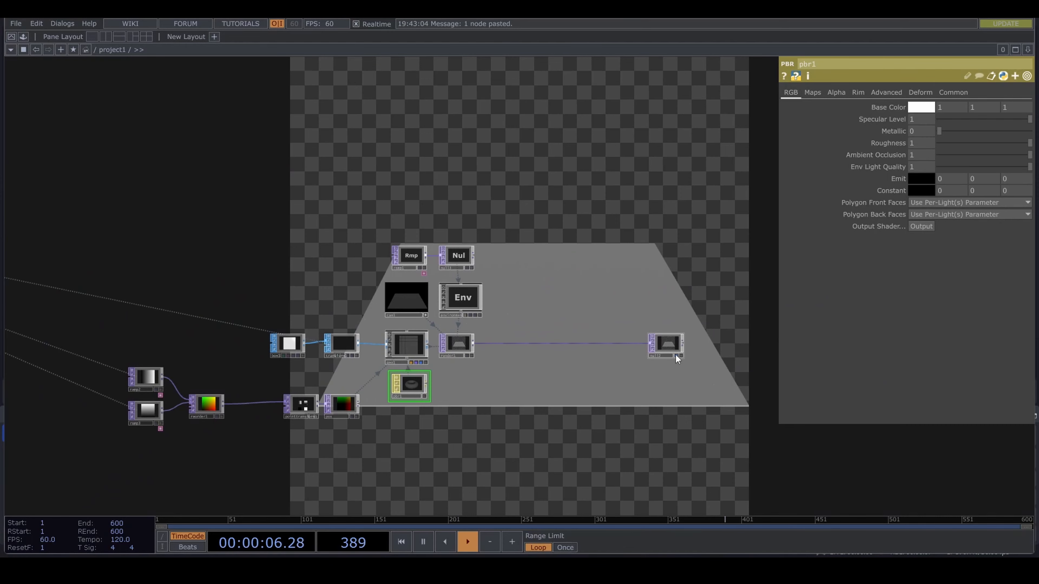
left_click(676, 355)
- Add a Noise TOP in the empty area below the parameters and data nodes
left_click_drag(585, 458, 869, 373)
scroll(450, 478, "down", 3)
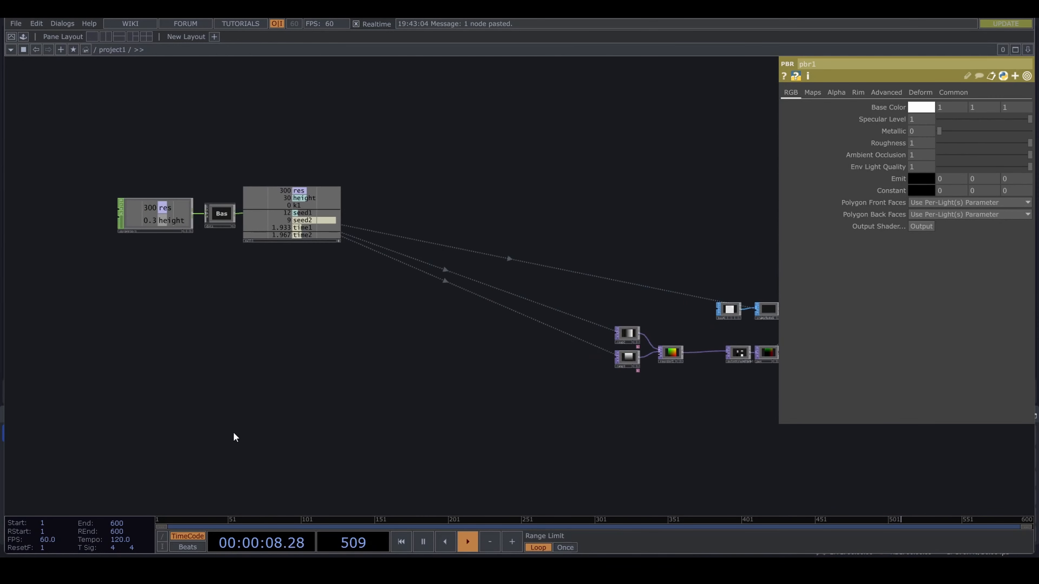
left_click_drag(234, 437, 320, 411)
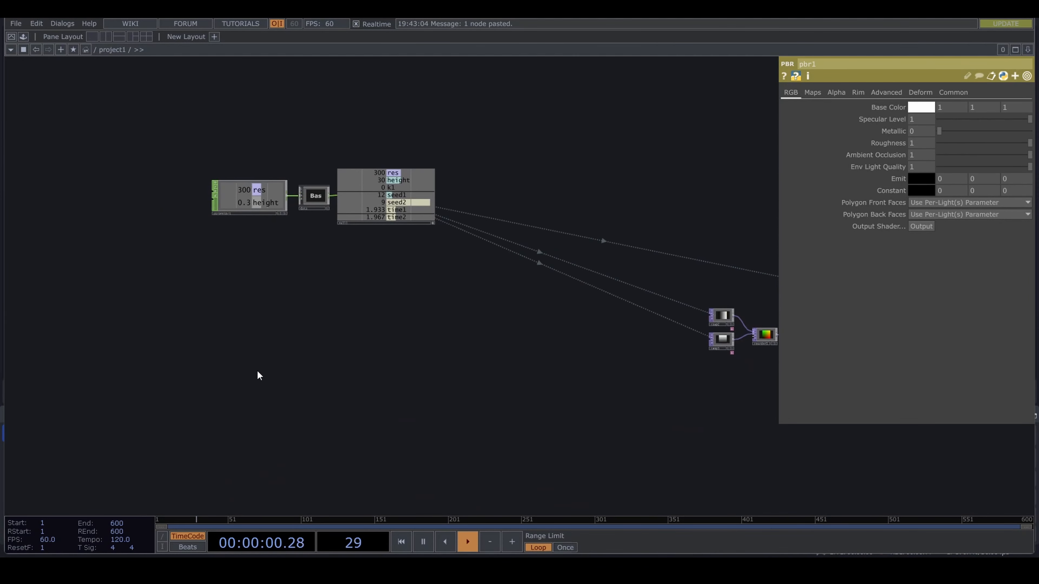
key("Tab")
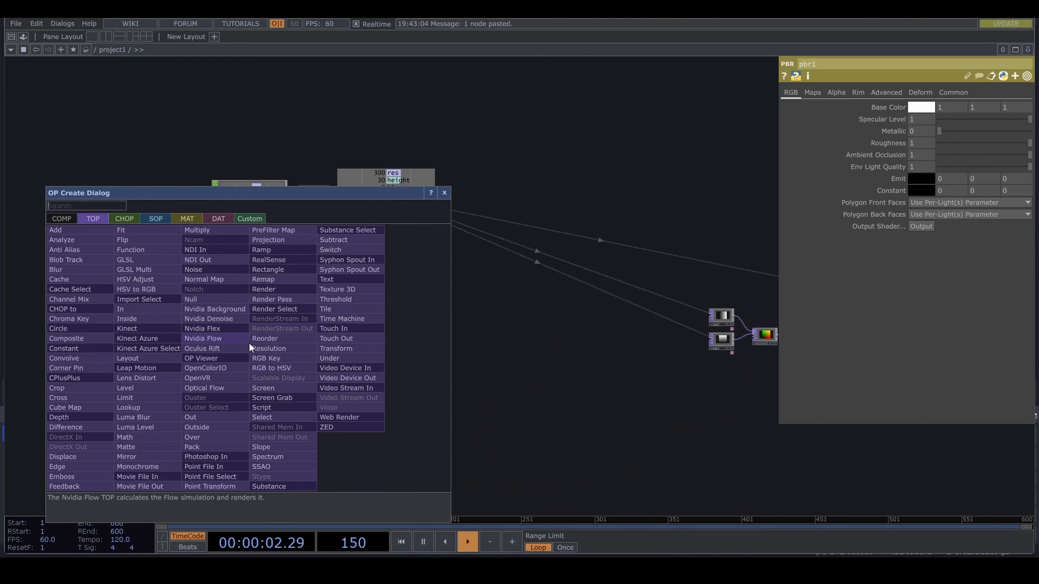
type("noi")
left_click(226, 278)
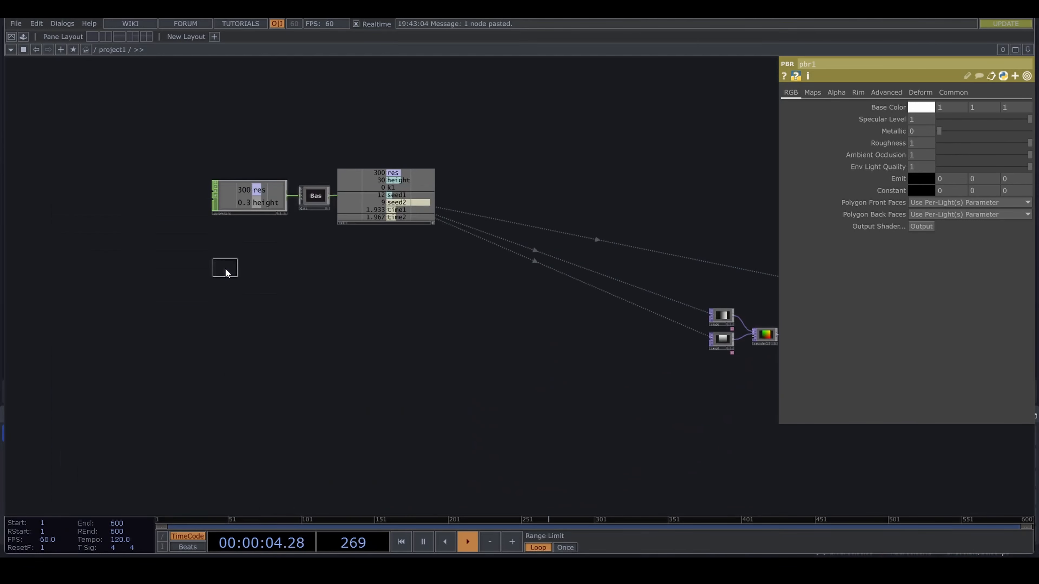
left_click(333, 378)
- Link noise1's resolution to null1's res channel as a CHOP reference and set its pixel format to 32-bit float (RGBA)
scroll(371, 327, "up", 5)
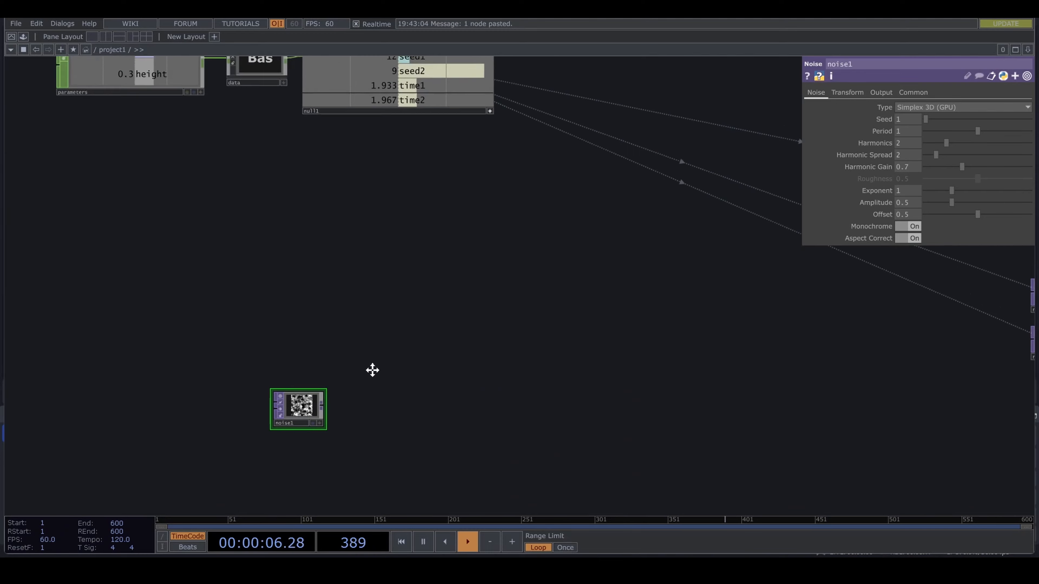
left_click(912, 92)
scroll(644, 155, "up", 4)
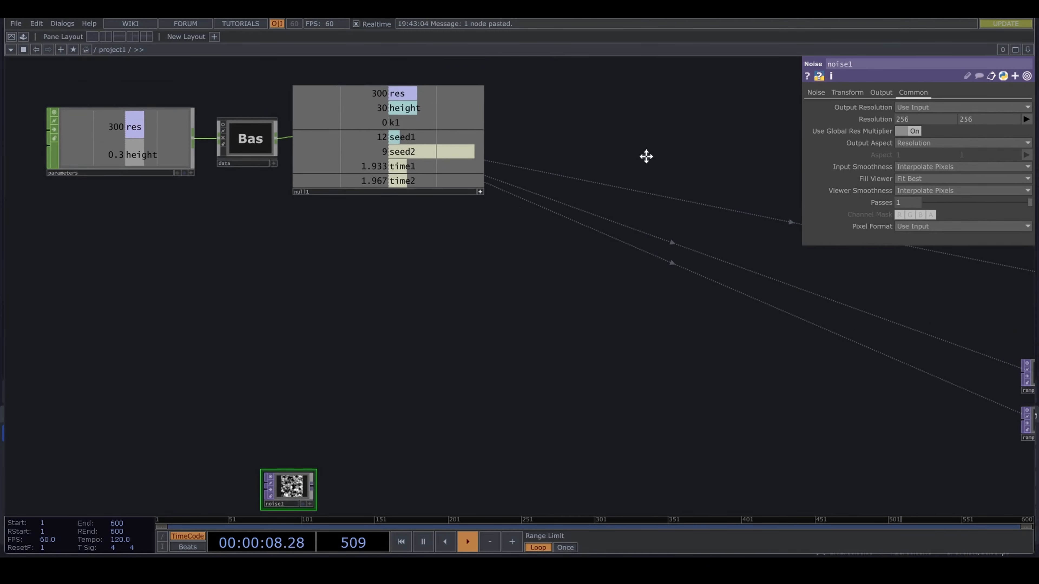
left_click_drag(443, 141, 888, 117)
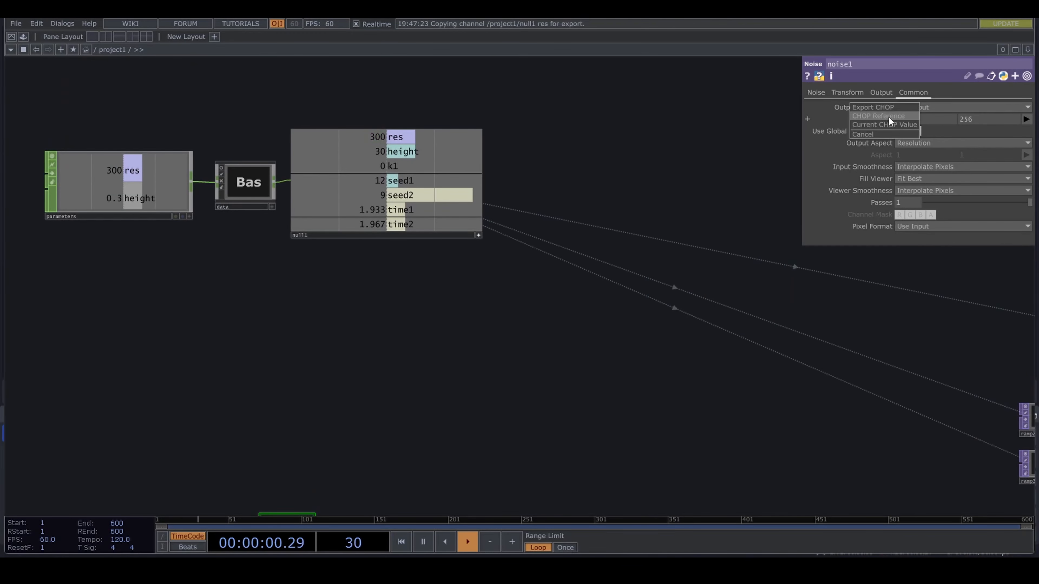
left_click(889, 117)
left_click(933, 226)
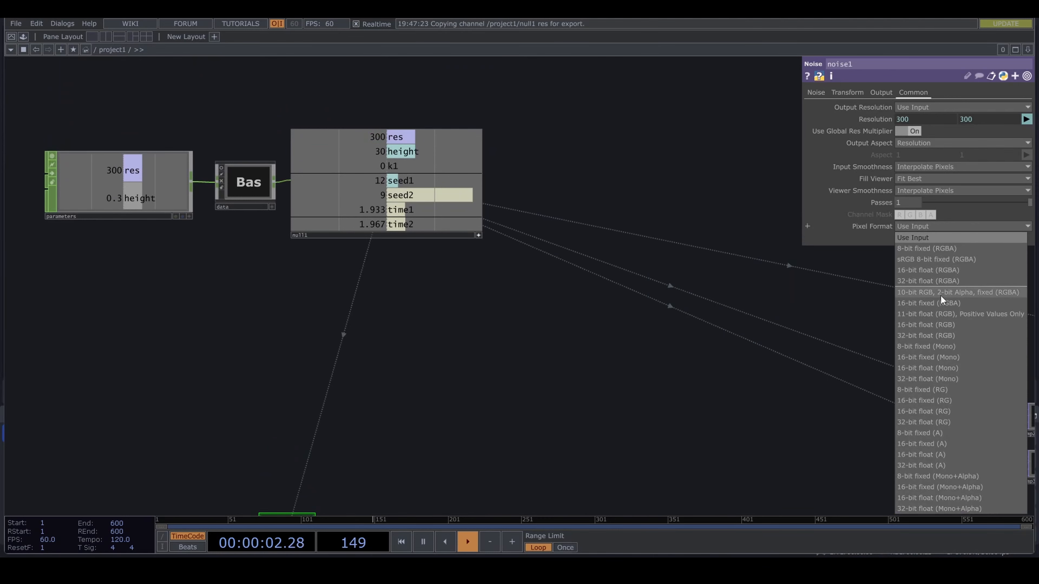
left_click(939, 283)
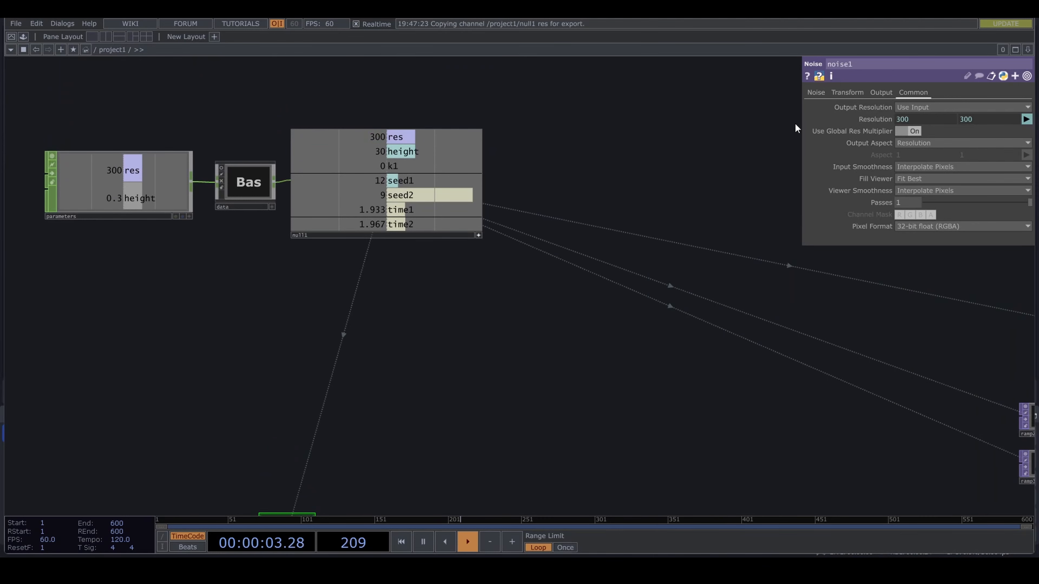
- Set noise1's Period to 2 and its Offset to 0.3
left_click(812, 93)
left_click_drag(676, 347, 702, 213)
scroll(679, 225, "down", 3)
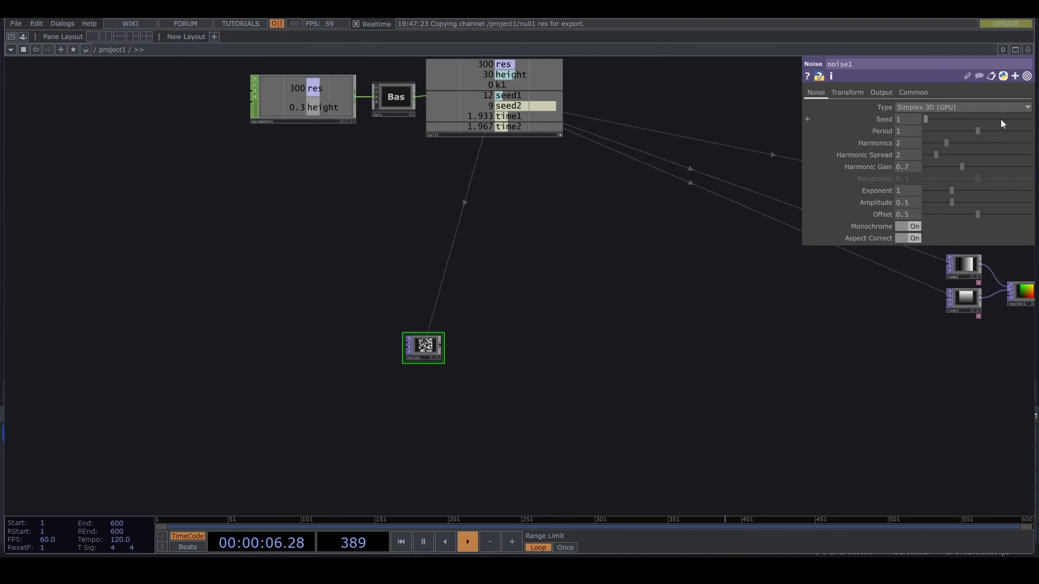
left_click_drag(979, 130, 1030, 131)
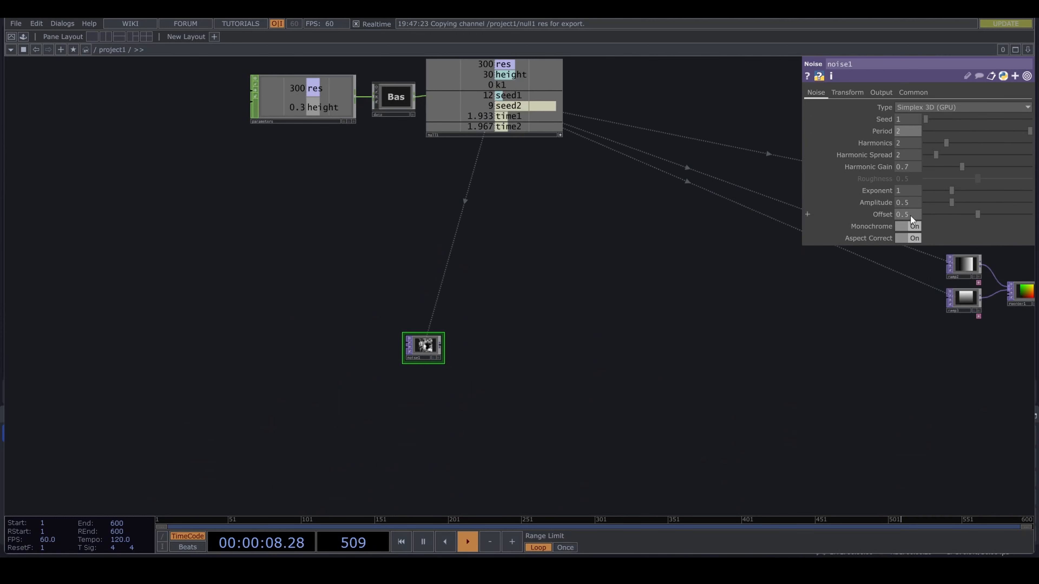
middle_click_drag(910, 216, 898, 205)
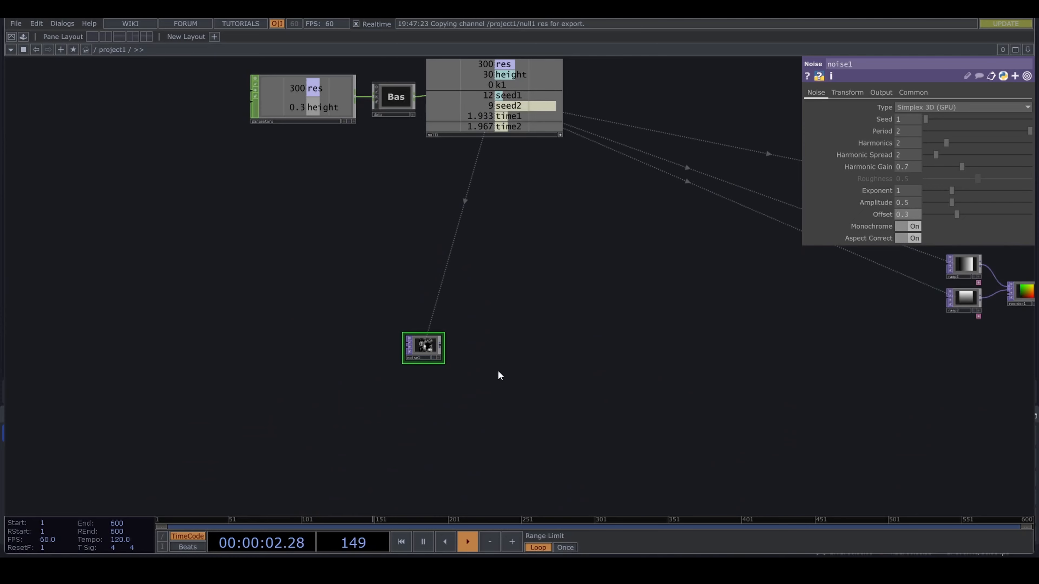
- Add a Null TOP after noise1 and name it fbend
scroll(473, 373, "up", 3)
scroll(529, 350, "down", 3)
left_click_drag(469, 363, 549, 352)
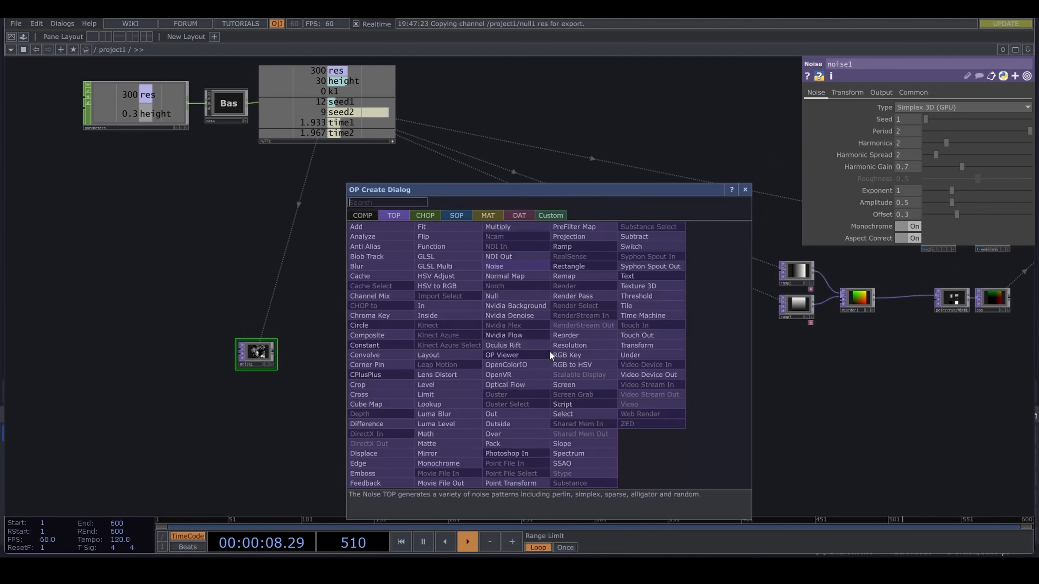
type("nu")
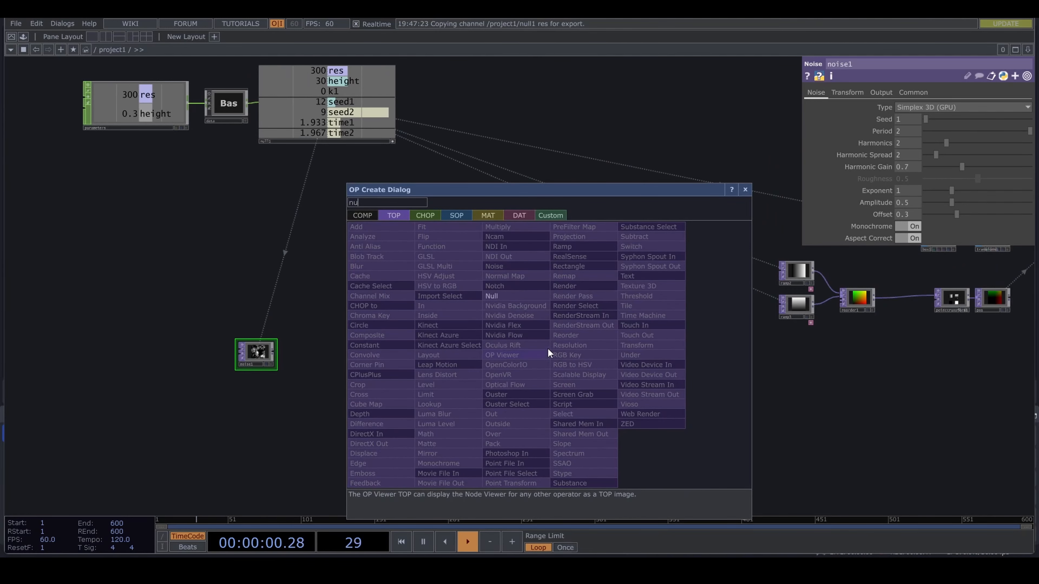
left_click(519, 297)
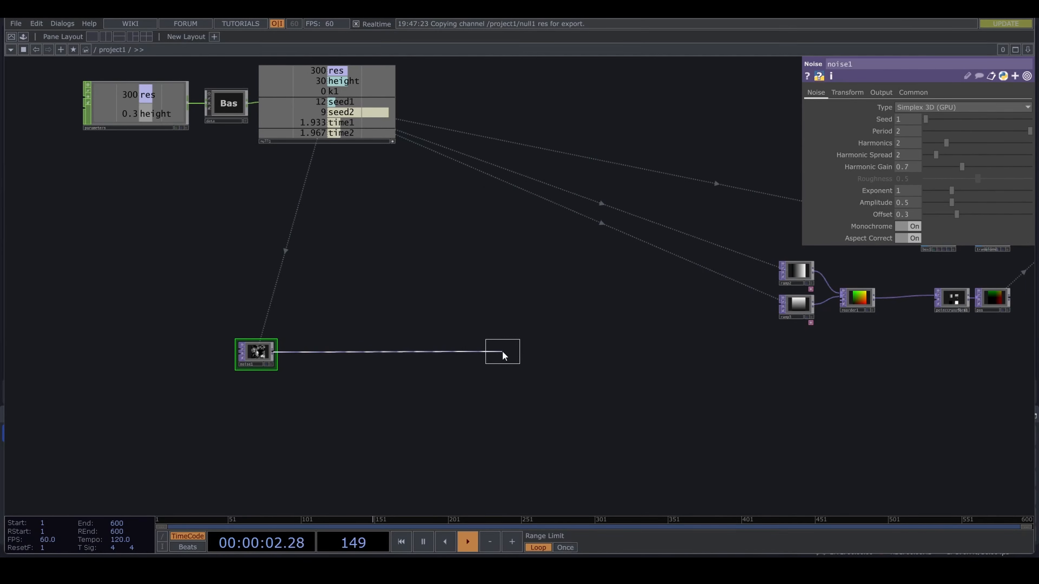
left_click(498, 358)
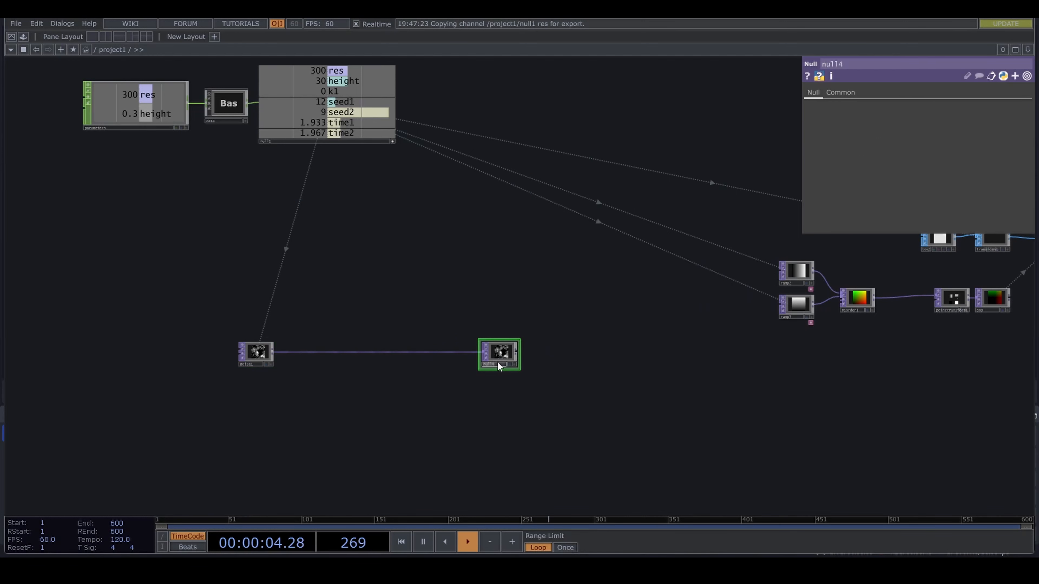
left_click(498, 363)
type("fbend")
left_click(491, 385)
- Display fbend in the network background and move it farther away from noise1
middle_click_drag(504, 377, 526, 356)
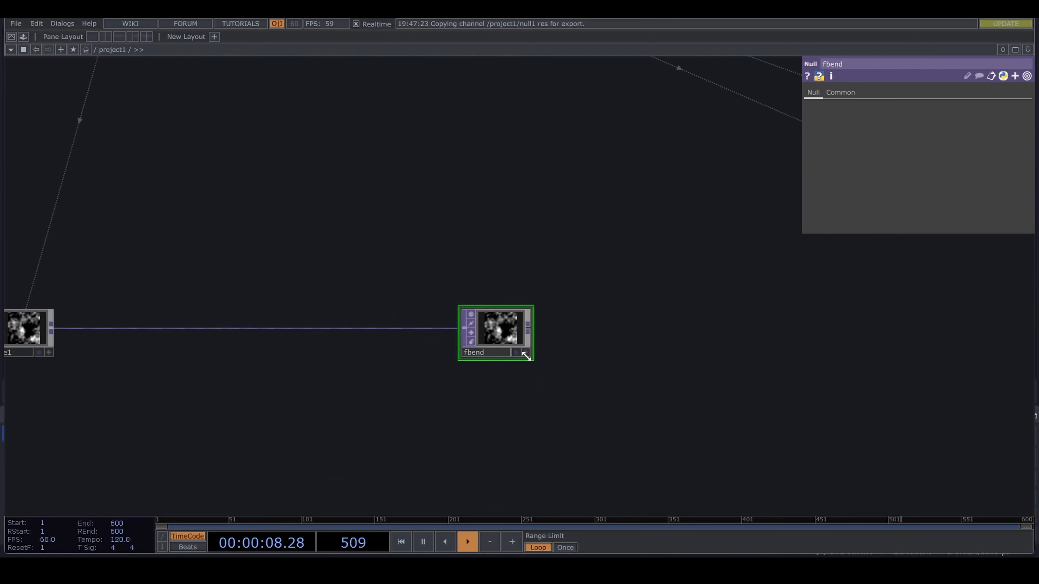
left_click(516, 353)
left_click_drag(511, 400, 595, 408)
left_click_drag(574, 354, 734, 353)
middle_click_drag(389, 374, 395, 373)
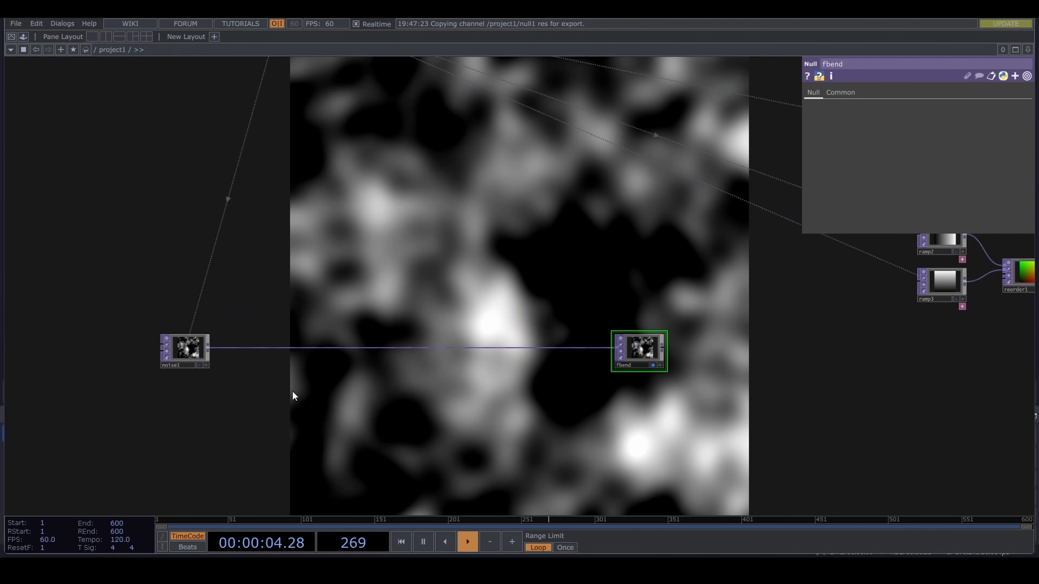
- Insert a Feedback TOP between noise1 and fbend, close to noise1
right_click(232, 347)
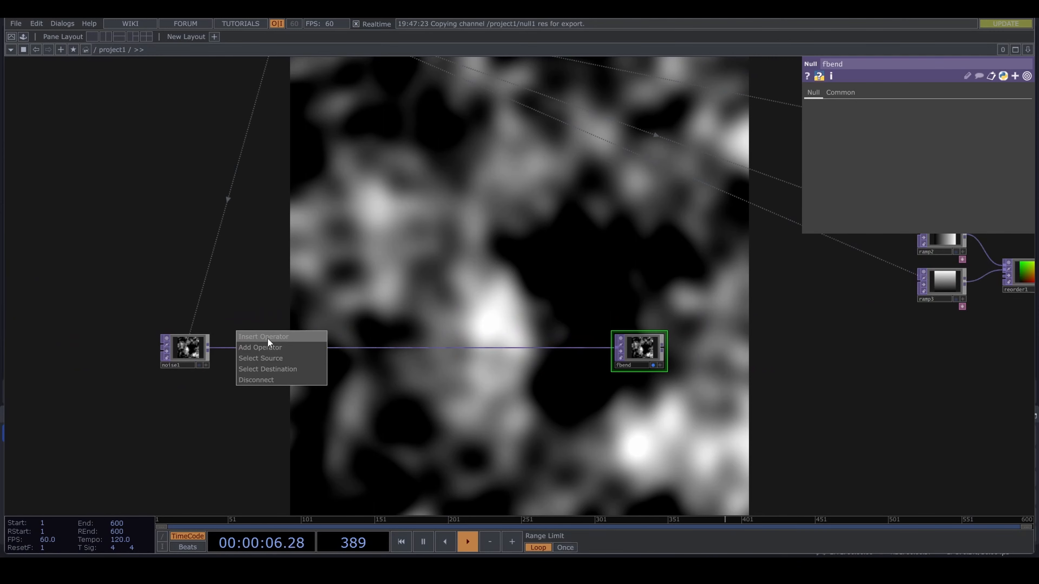
left_click(267, 338)
type("fe")
left_click(87, 470)
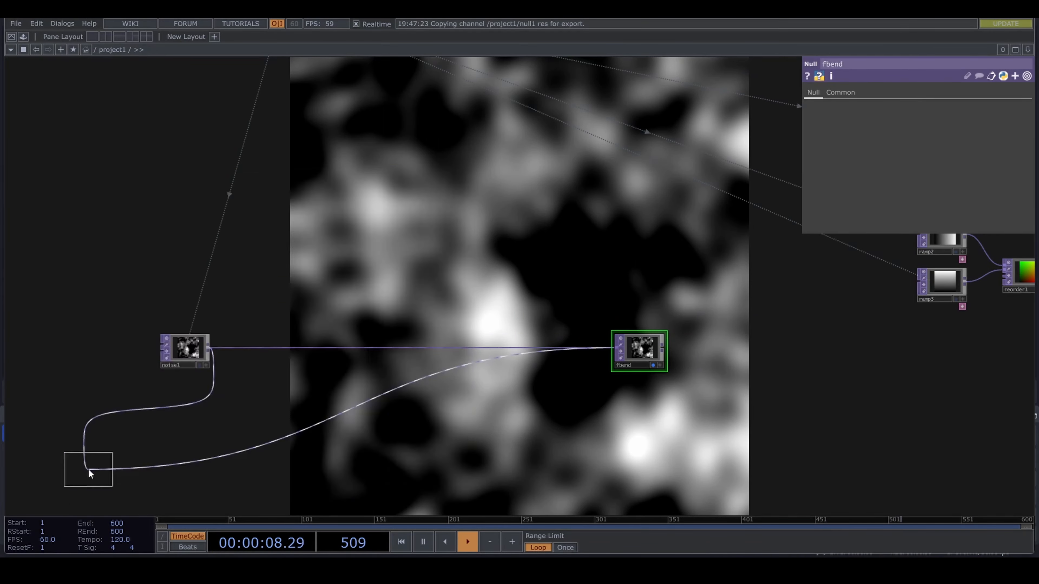
left_click(251, 350)
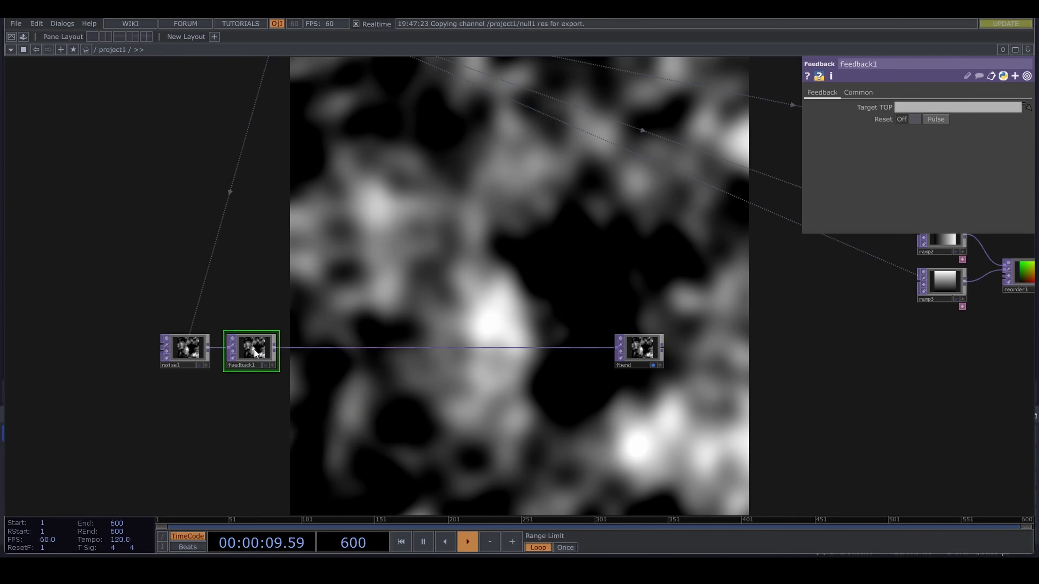
- Branch a Noise TOP off feedback1's output and place it below the wire to fbend
left_click(274, 348)
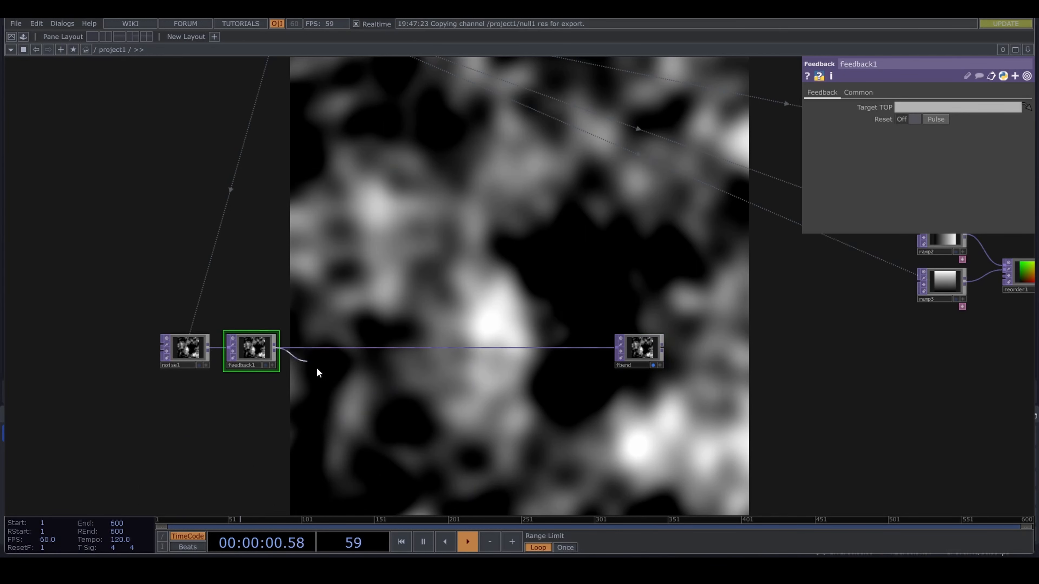
left_click(342, 409)
type("no")
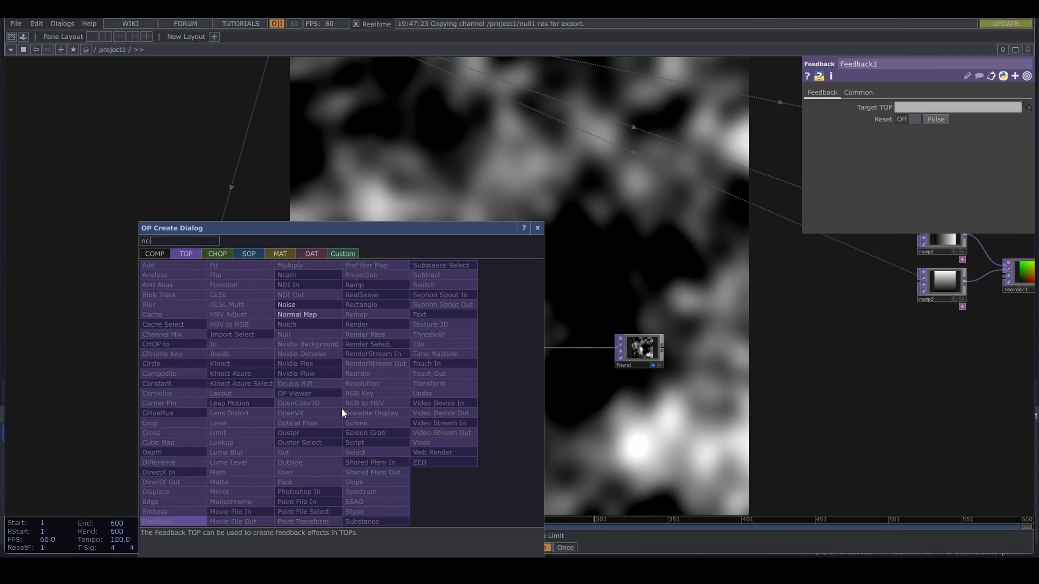
left_click(324, 303)
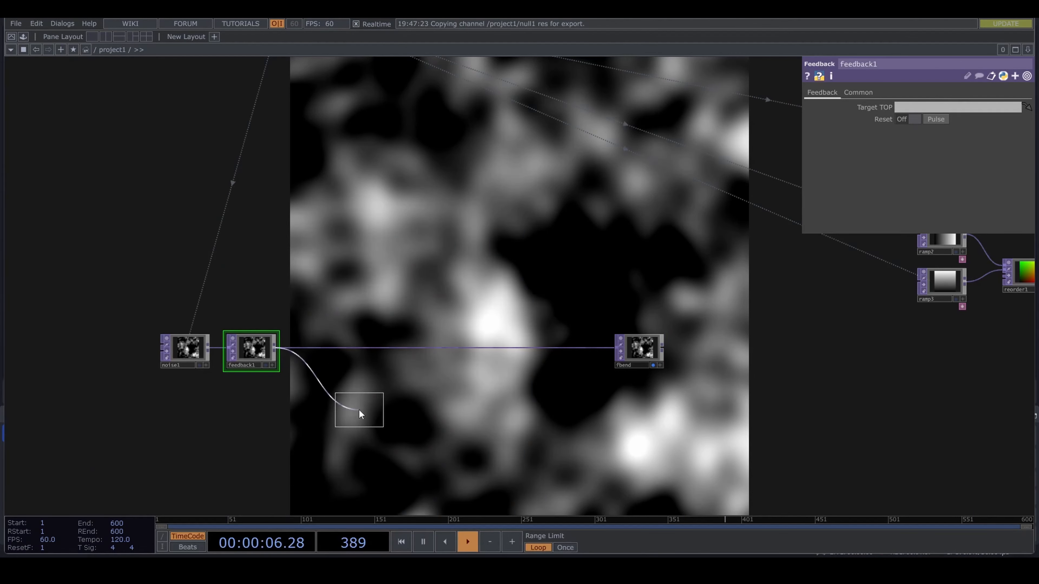
left_click(344, 406)
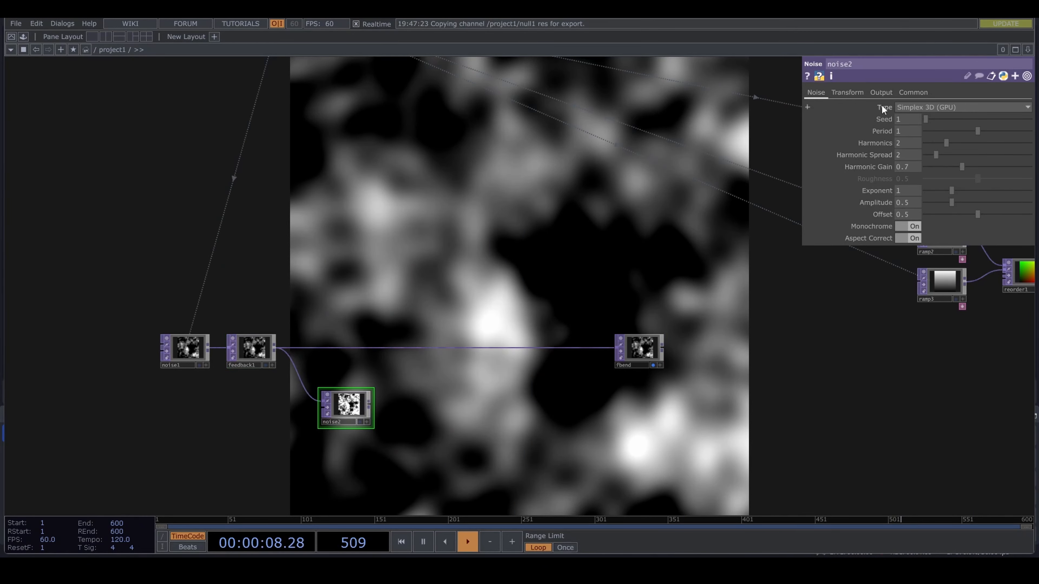
- Set noise2's RGB output to Input - Noise
left_click(881, 91)
left_click(930, 108)
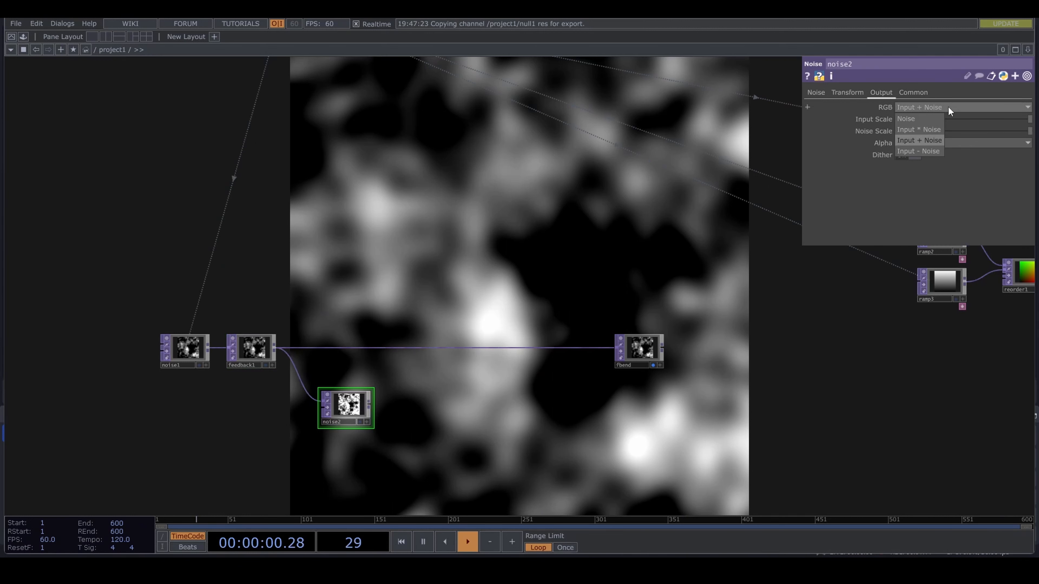
left_click(918, 151)
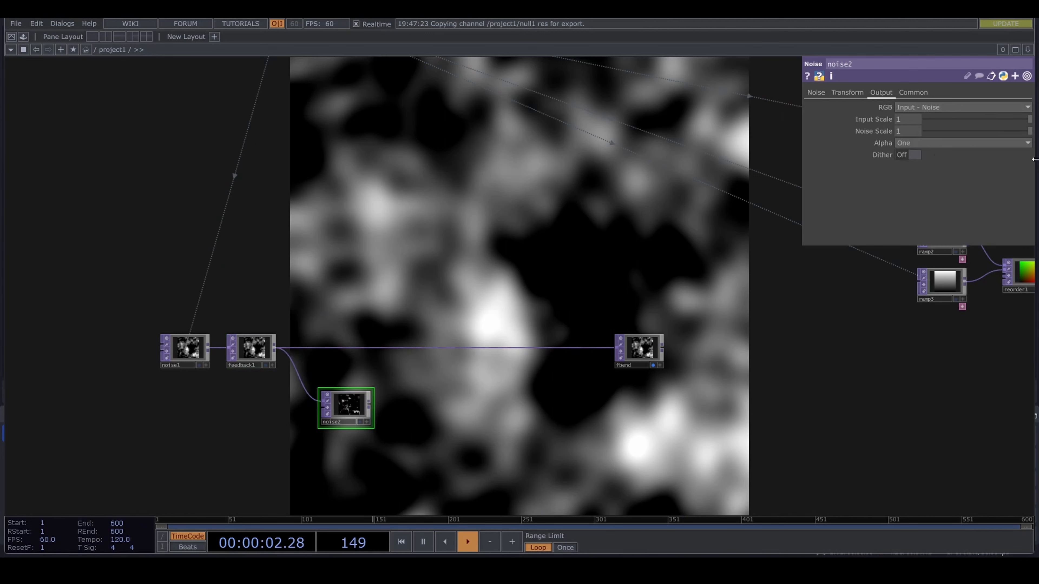
- Turn off Monochrome on noise2 and set Offset to 0, Amplitude to 1, Period to 2 and Harmonics to 10
left_click(815, 92)
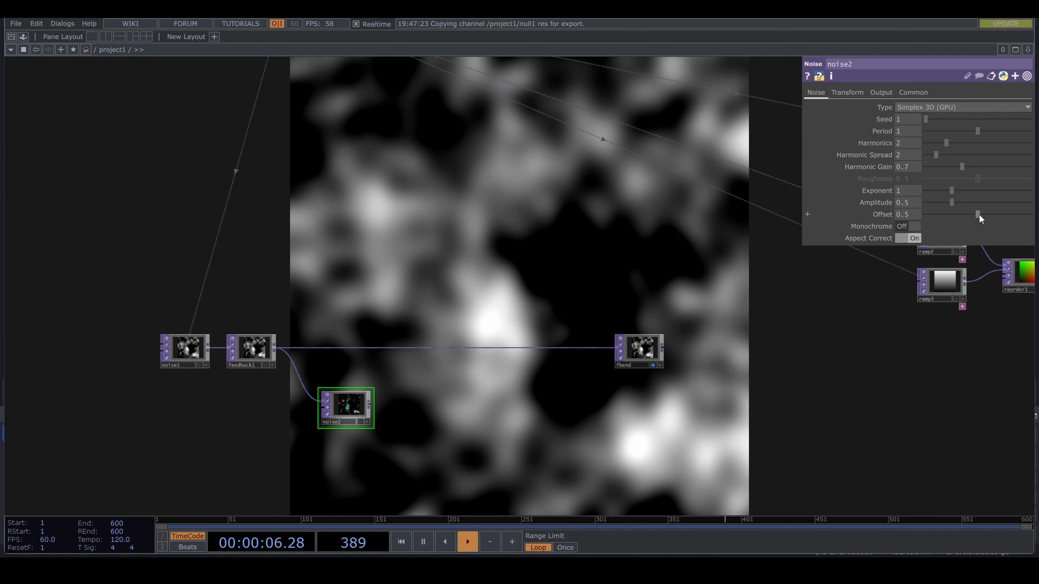
left_click_drag(977, 214, 926, 215)
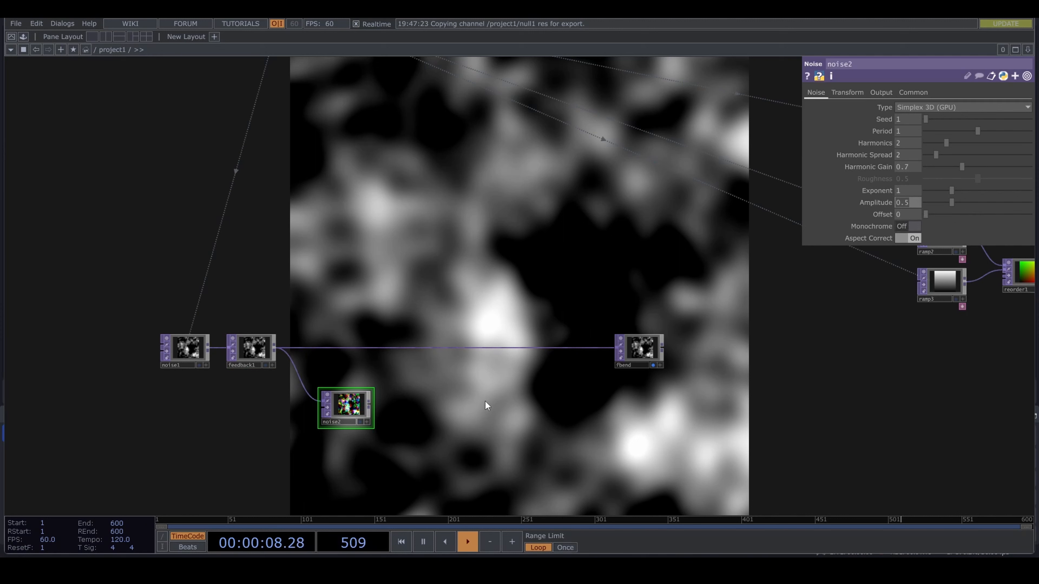
key("Return")
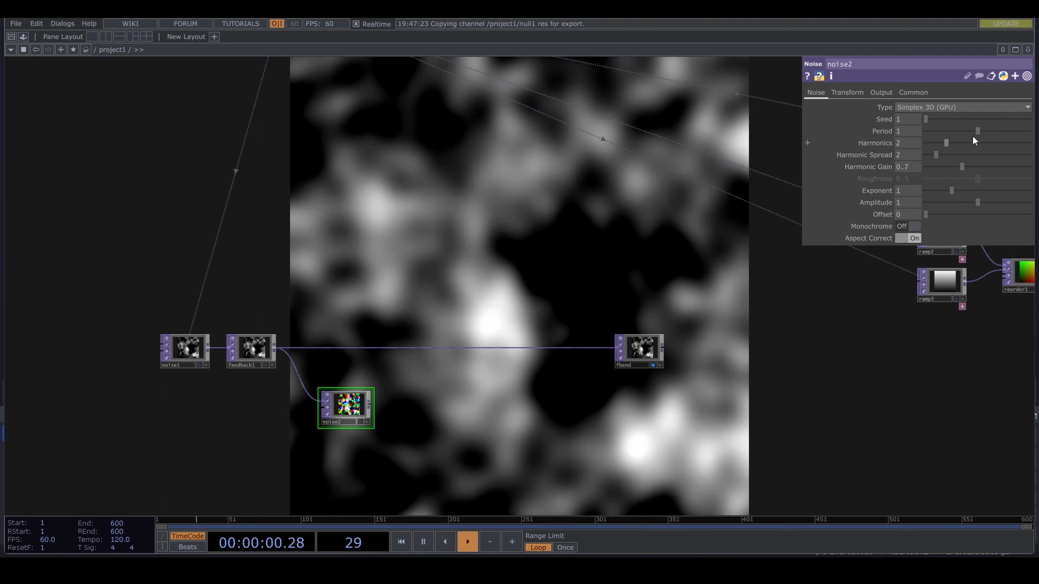
left_click_drag(977, 132, 1034, 138)
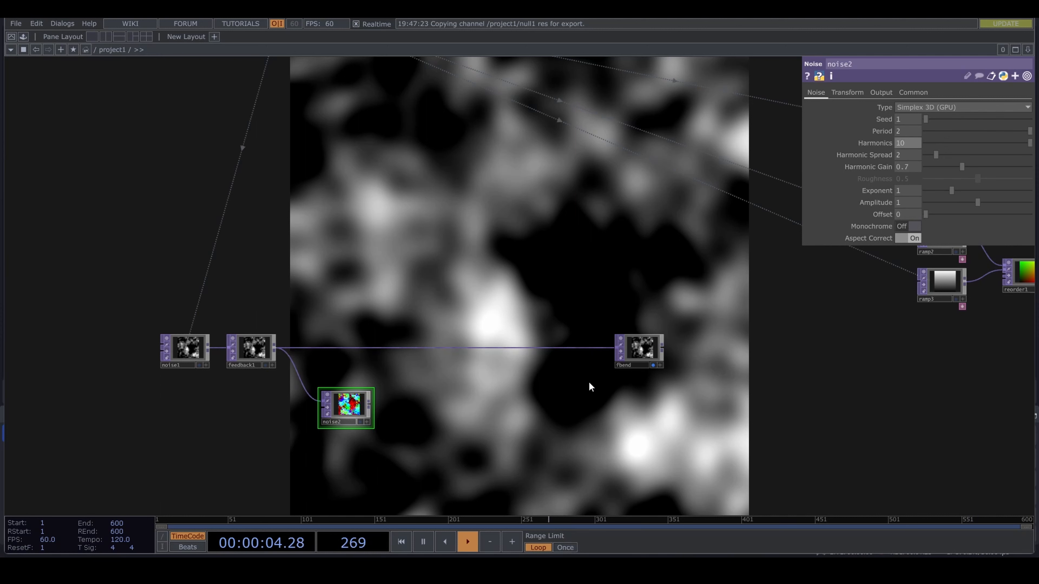
- Insert a Displace TOP between feedback1 and fbend and connect noise2 to its second input
scroll(501, 367, "up", 4)
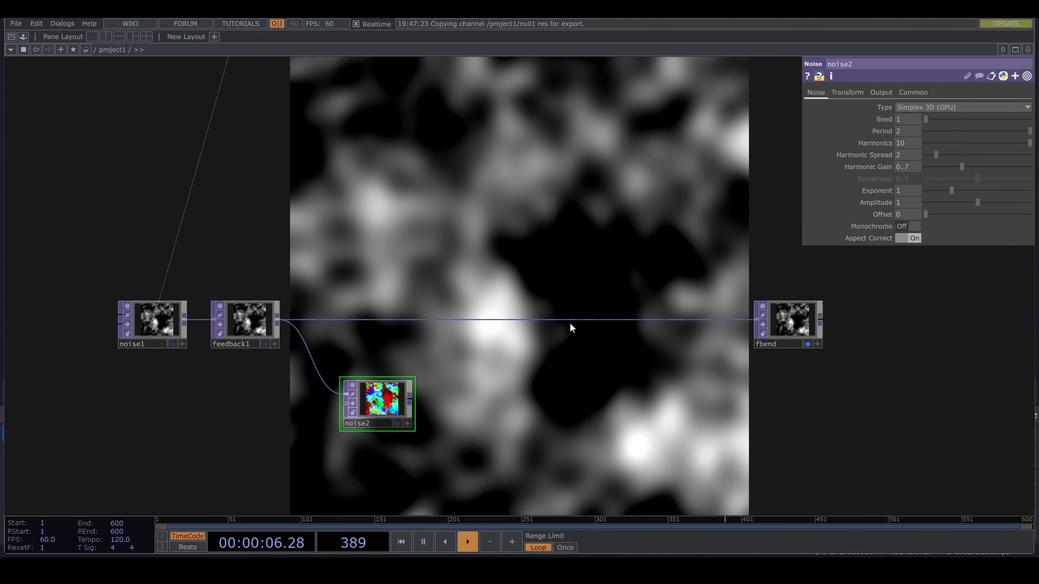
right_click(572, 320)
left_click(606, 310)
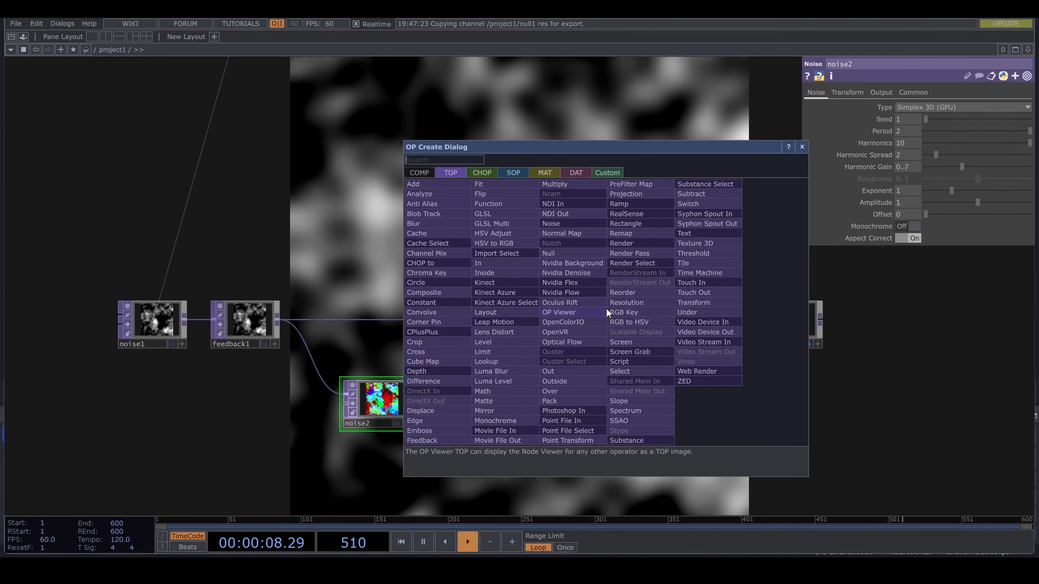
type("dis")
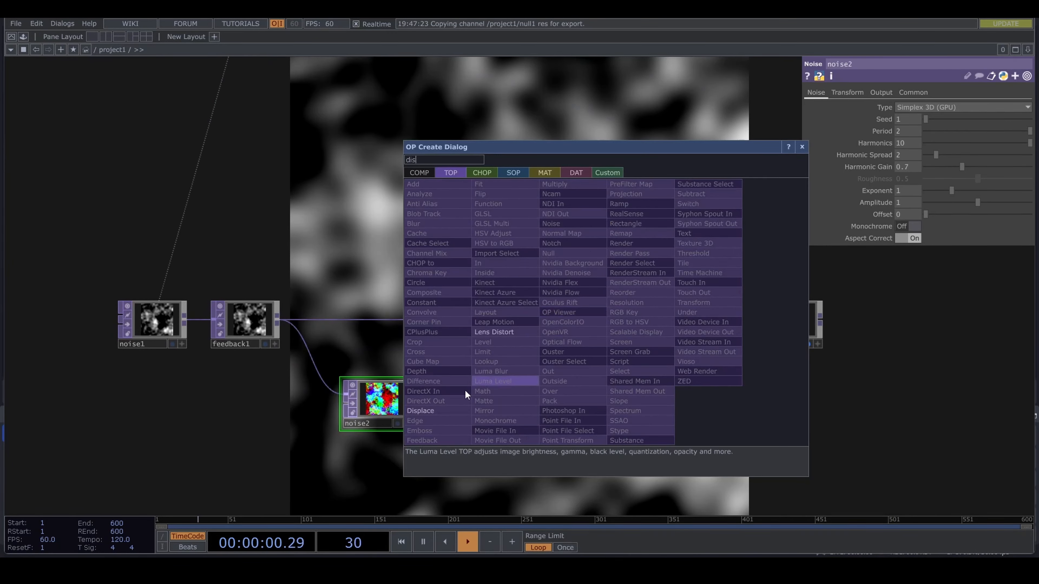
left_click(451, 409)
left_click(585, 343)
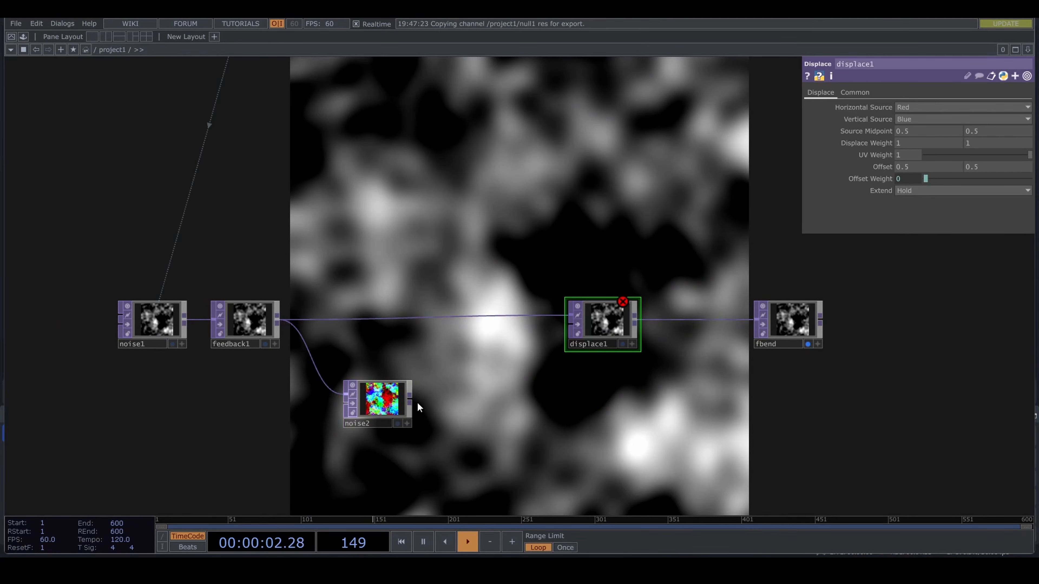
left_click(550, 327)
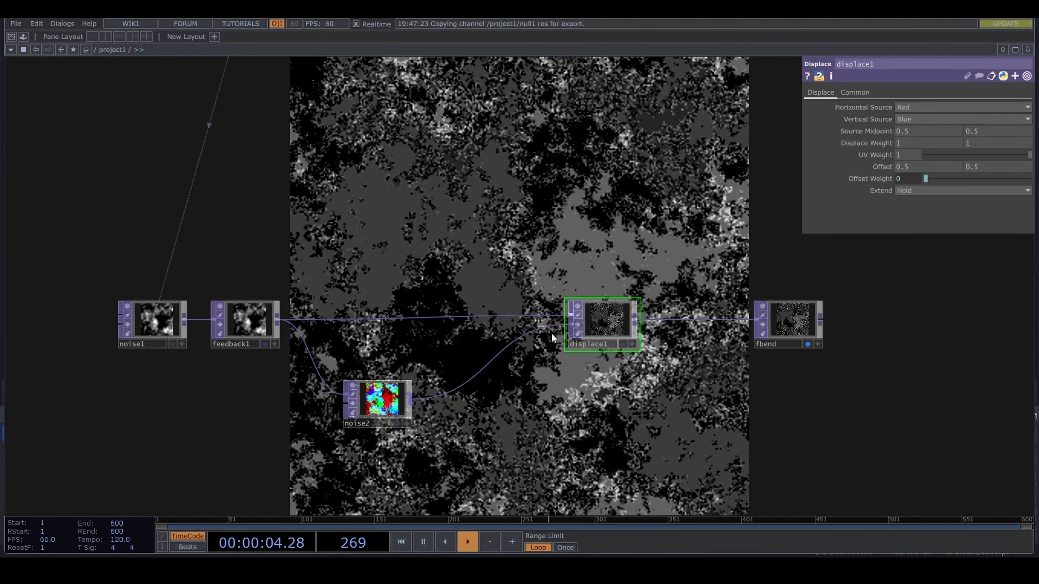
- Reference null1's res channel in both Displace Weight values of displace1
scroll(592, 233, "down", 5)
left_click_drag(589, 234, 607, 347)
left_click(473, 113)
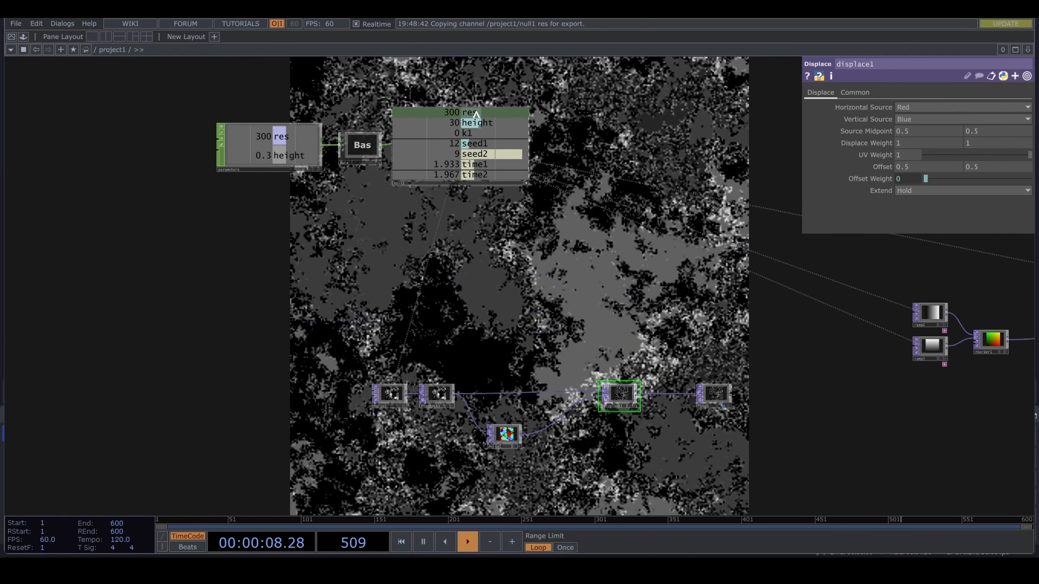
left_click_drag(476, 114, 917, 140)
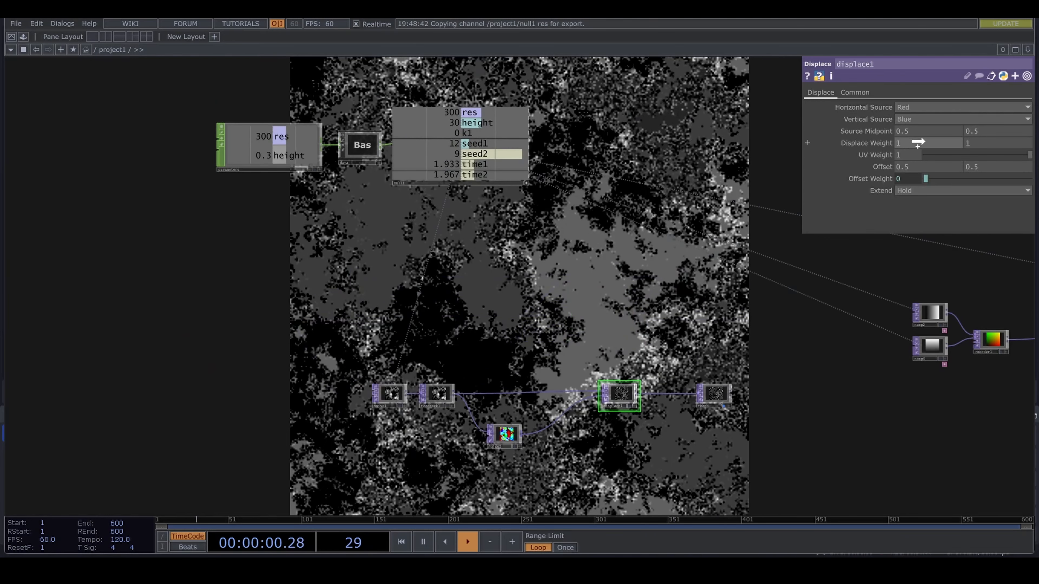
left_click(927, 138)
left_click(496, 134)
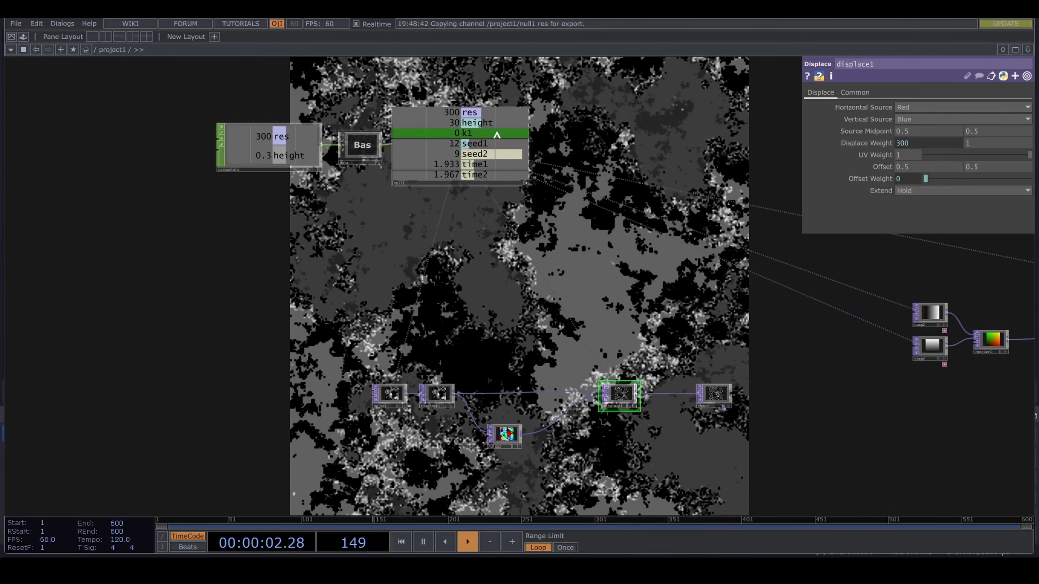
left_click_drag(468, 117, 992, 146)
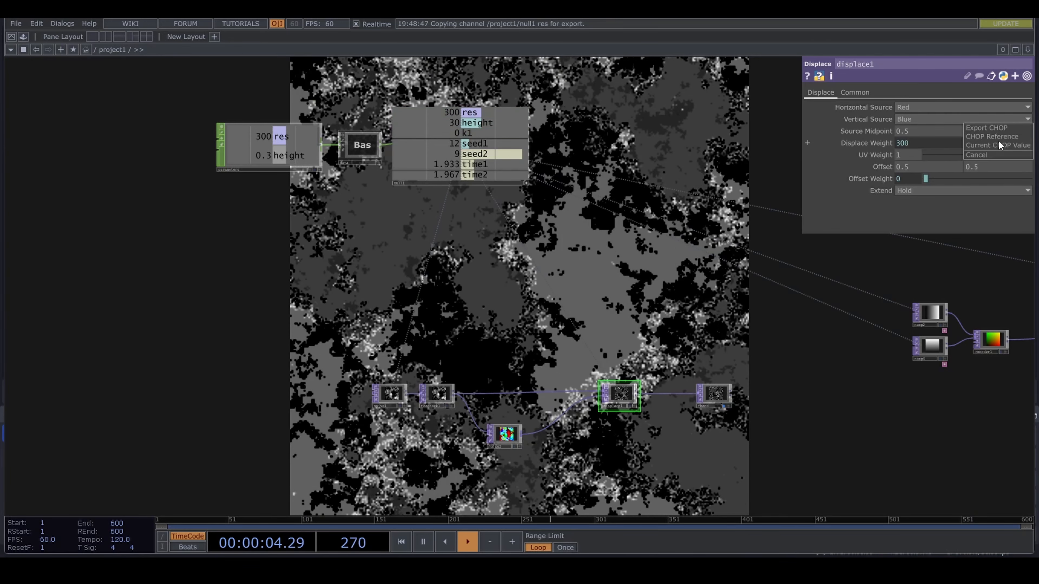
left_click(998, 137)
- Change both Displace Weight expressions to 1/op('null1')['res']
left_click(899, 146)
left_click(880, 155)
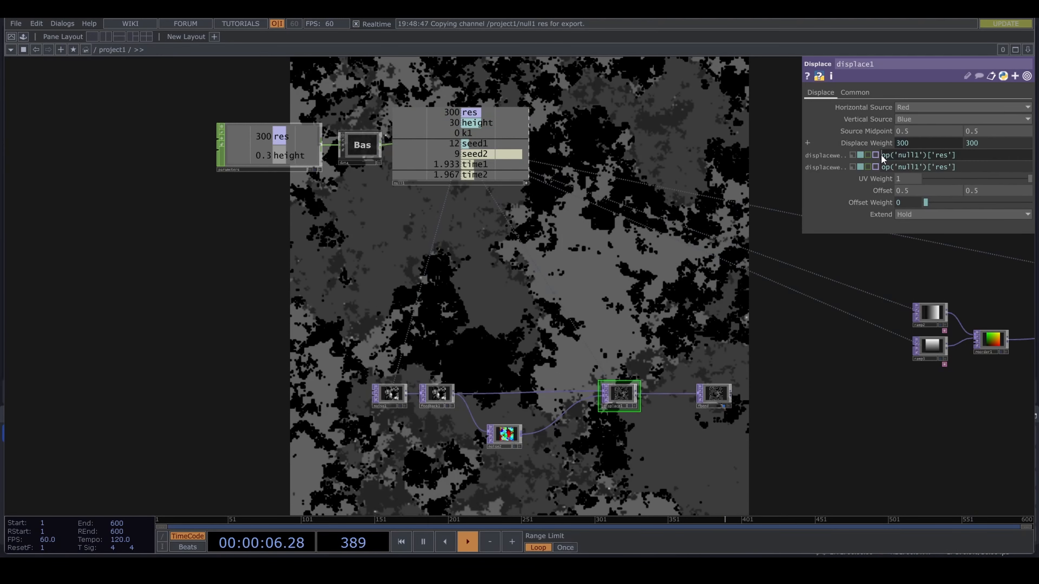
type("1")
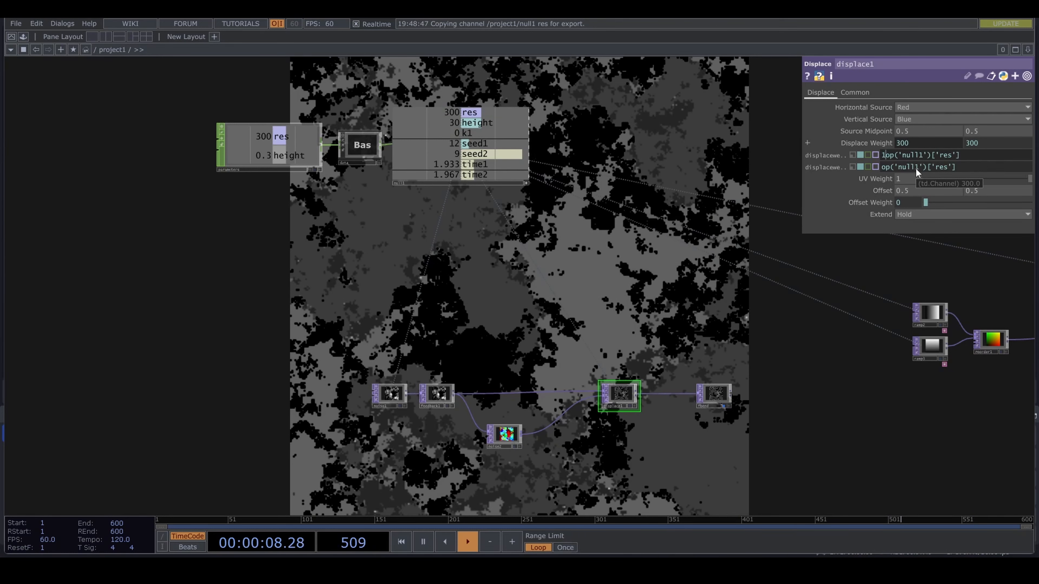
type("/")
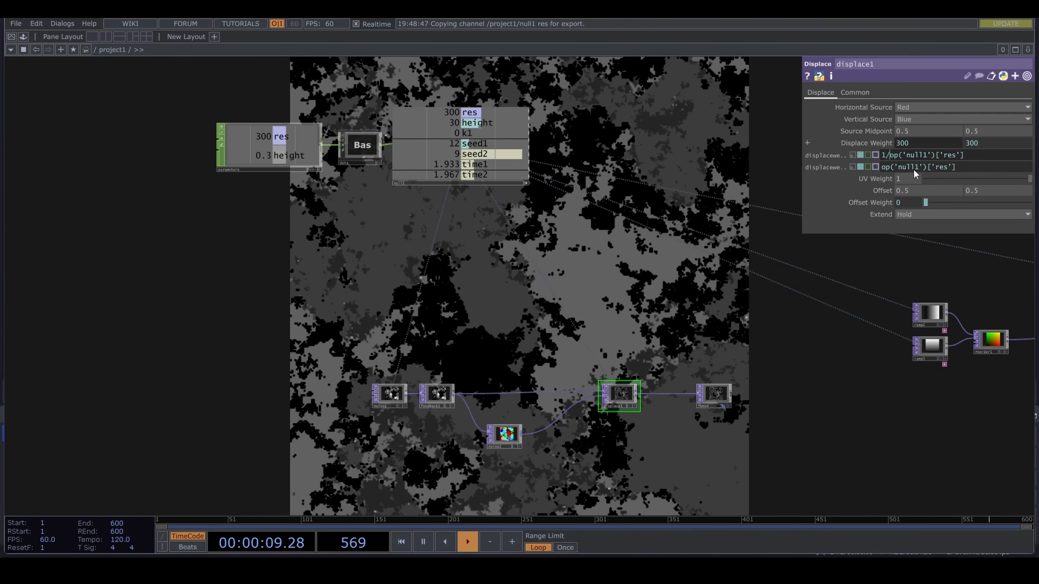
left_click(882, 167)
type("1")
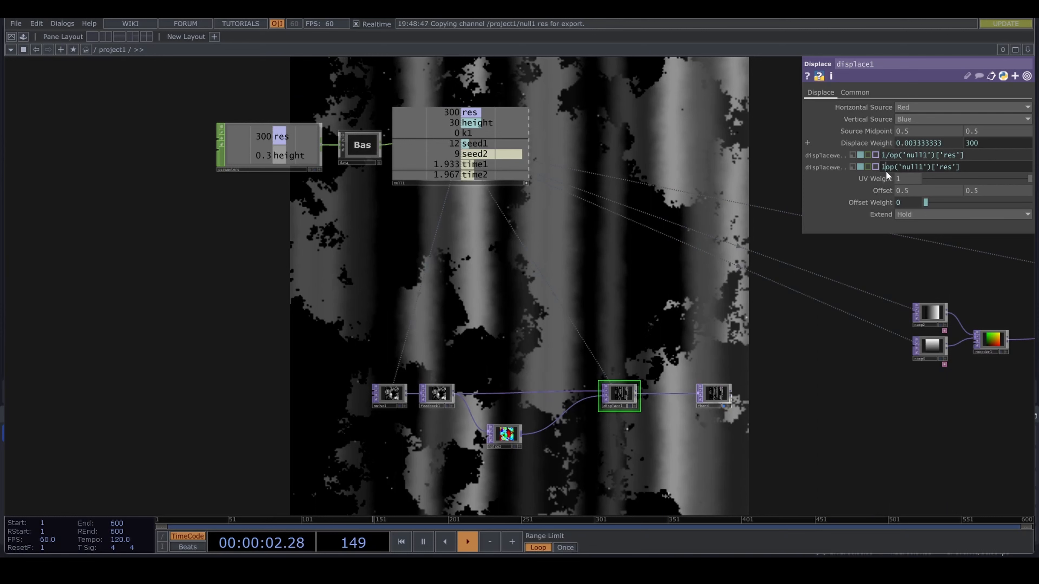
type("/")
key("Return")
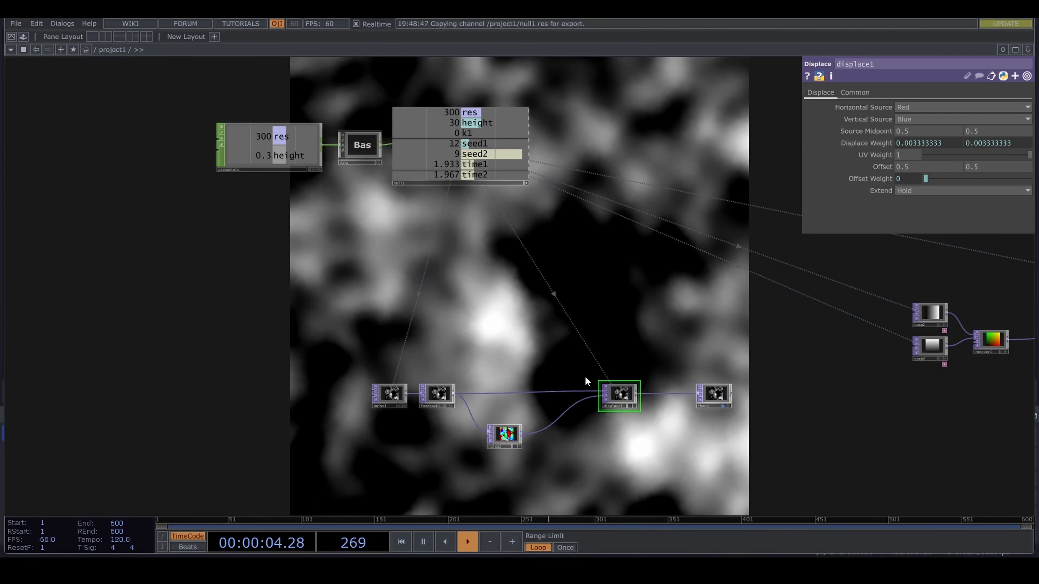
- Assign fbend as feedback1's Target TOP to close the feedback loop
scroll(540, 410, "up", 1)
scroll(539, 410, "up", 3)
mouse_move(534, 431)
left_mouse_down()
mouse_move(583, 412)
mouse_move(552, 437)
left_mouse_up()
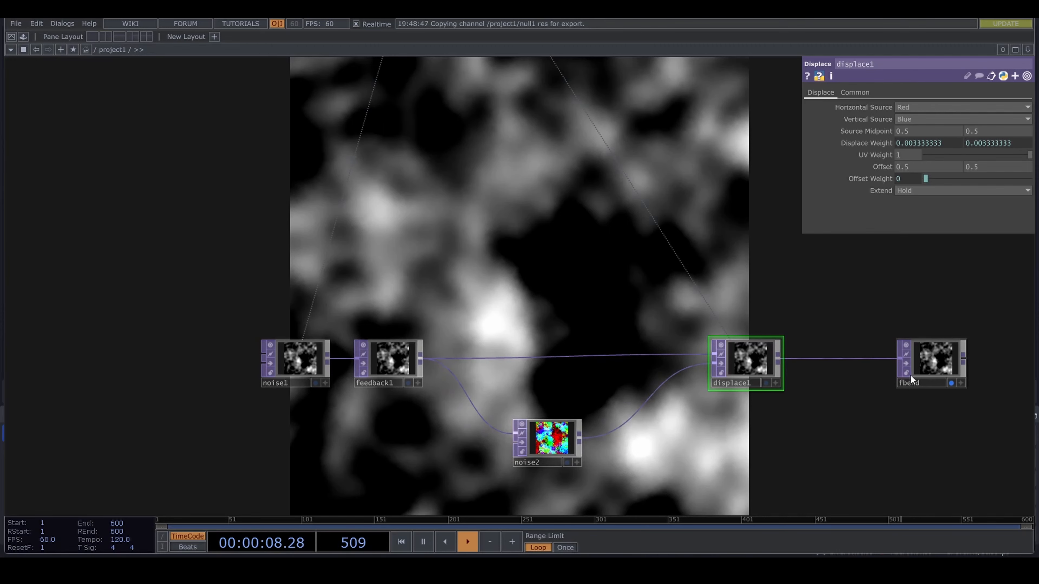
left_click_drag(921, 364, 378, 363)
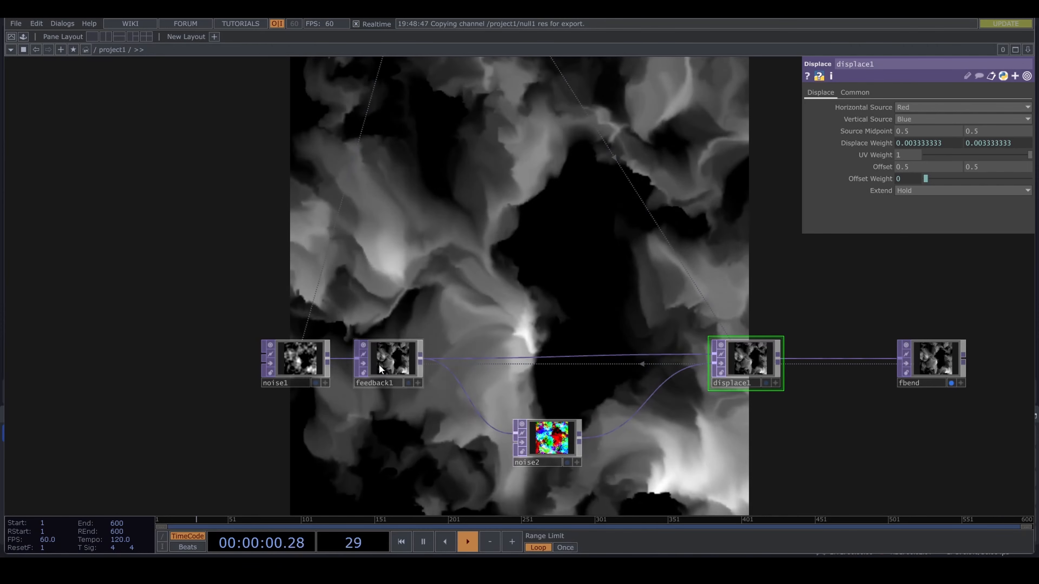
scroll(418, 302, "down", 2)
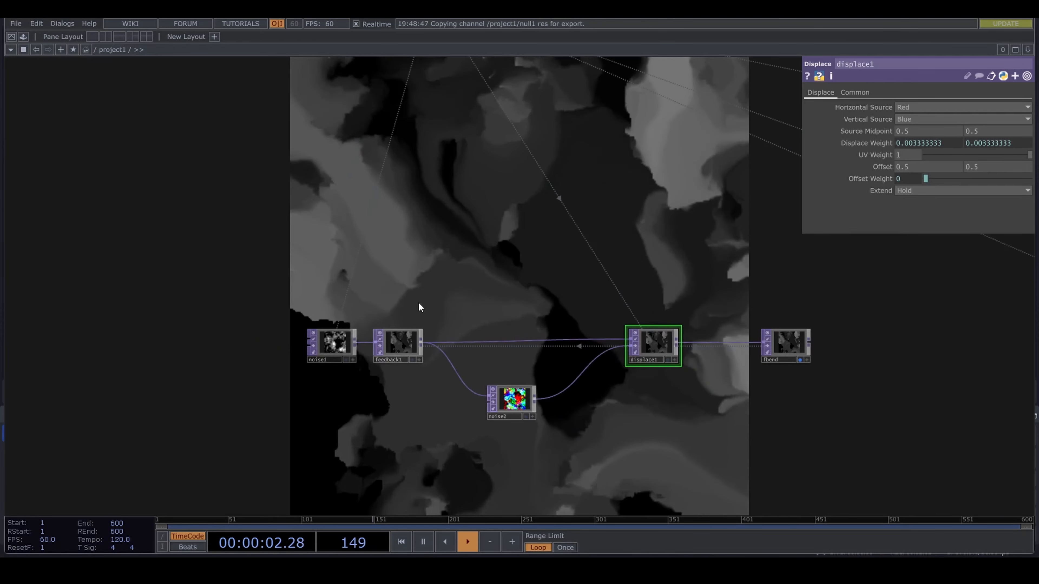
- Drive feedback1's Reset Pulse with a CHOP reference to null1's k1 channel
left_click(400, 346)
left_click_drag(457, 190, 477, 242)
scroll(477, 249, "down", 2)
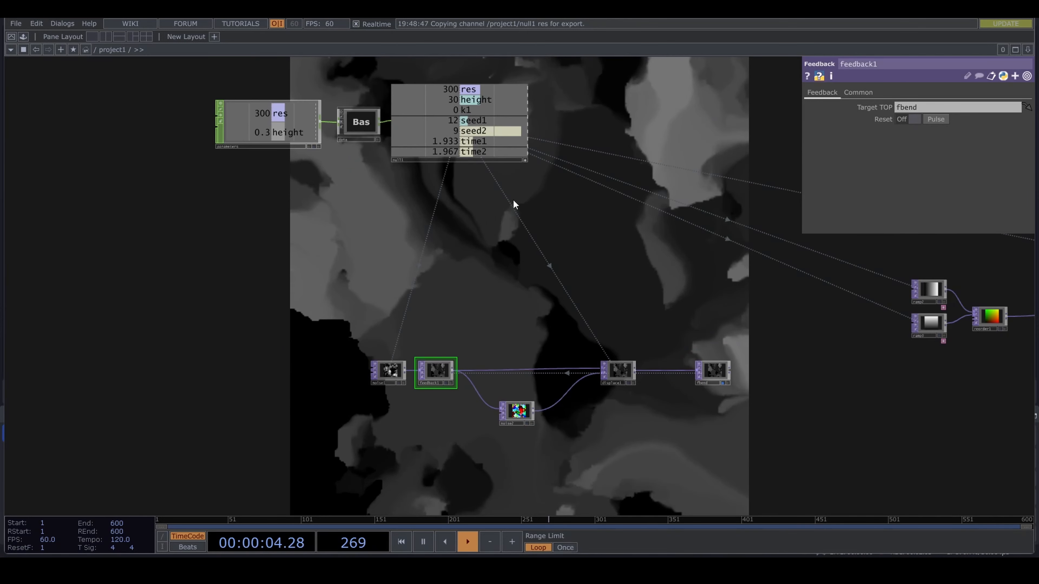
left_click_drag(514, 204, 520, 232)
scroll(529, 231, "up", 2)
left_click_drag(454, 110, 944, 119)
left_click(948, 115)
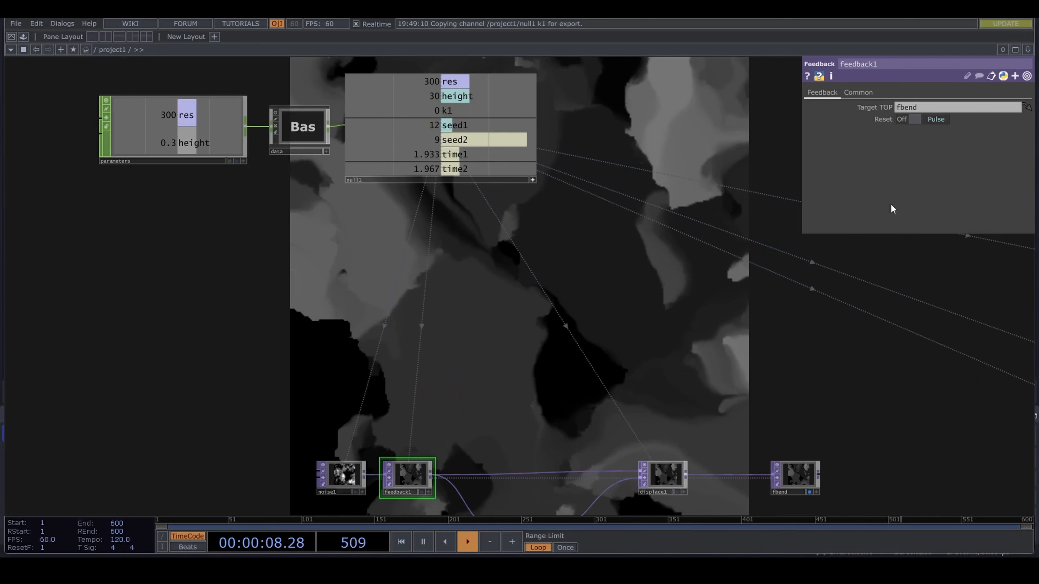
- Link noise2's Seed to null1's seed2 channel with a CHOP reference
left_click_drag(615, 343, 624, 252)
left_click(532, 442)
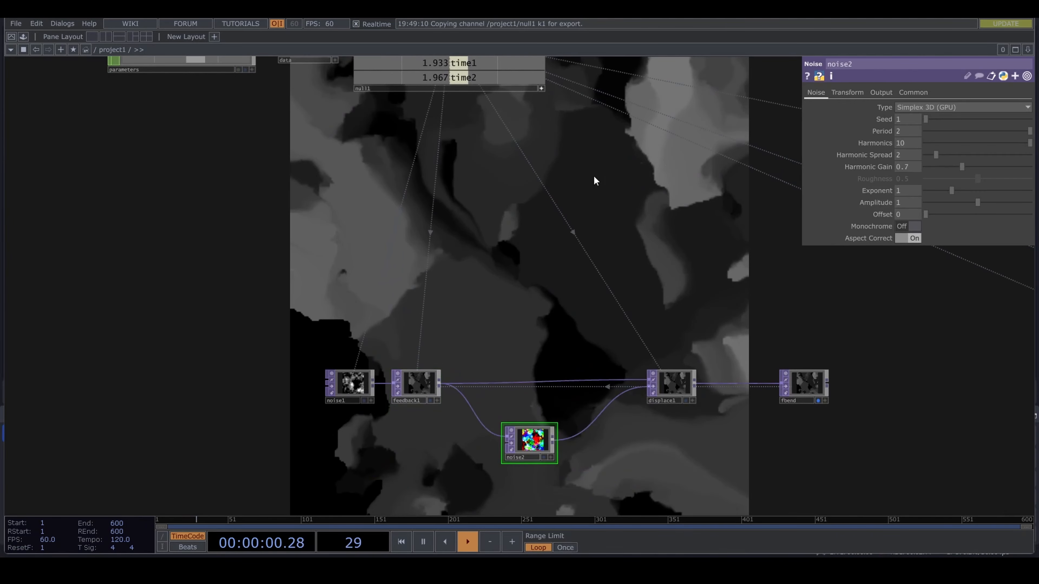
left_click_drag(596, 178, 601, 290)
left_click_drag(518, 163, 906, 119)
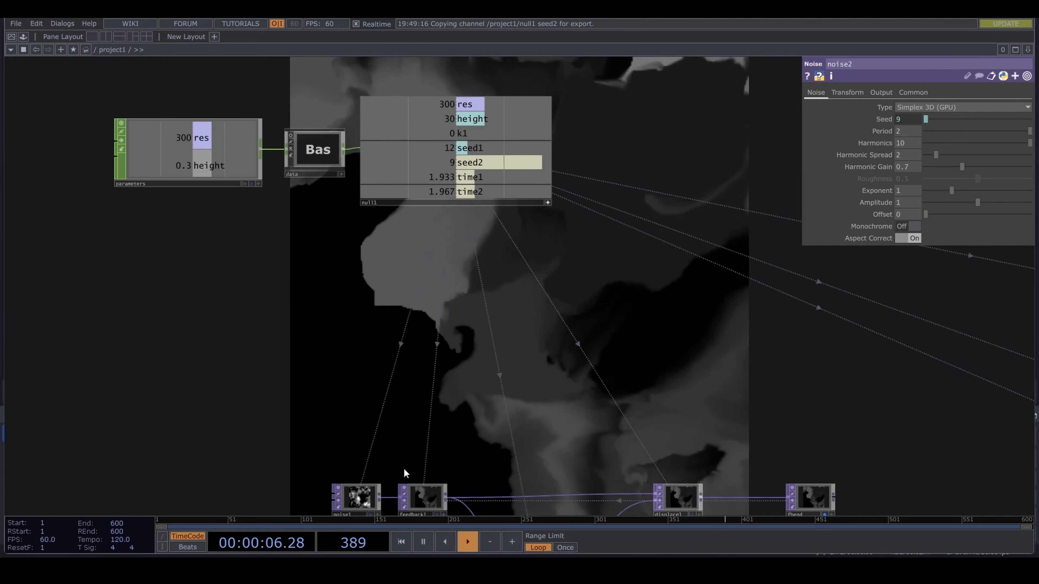
- Link noise1's Seed to null1's seed1 channel with a CHOP reference
left_click(357, 496)
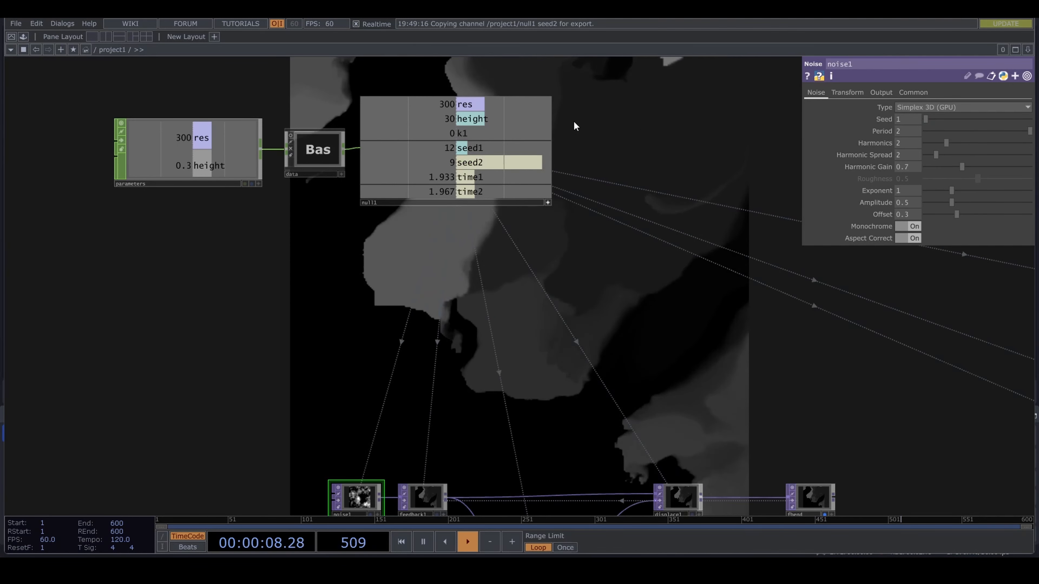
left_click_drag(491, 148, 906, 119)
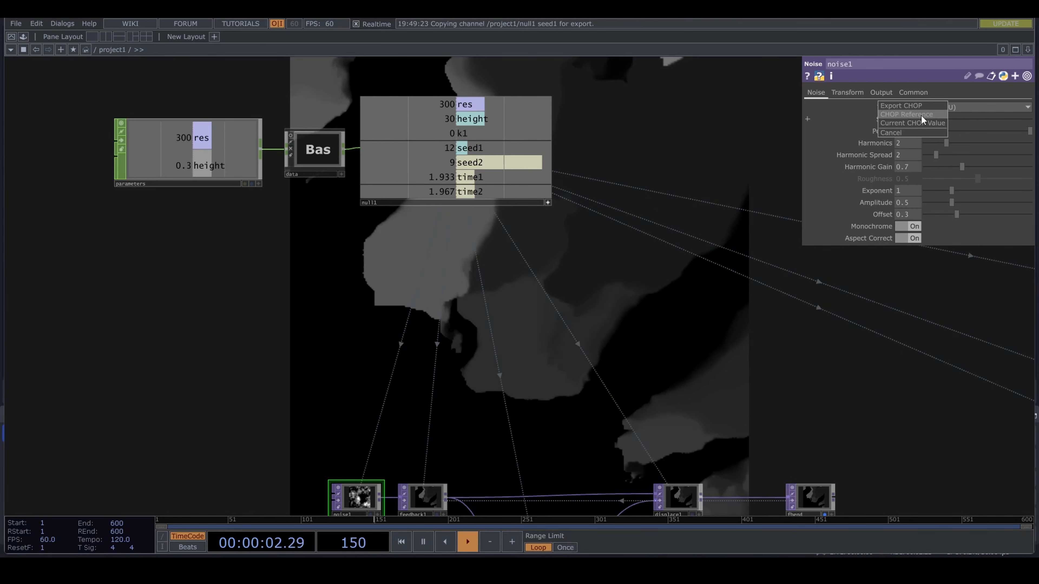
left_click(934, 116)
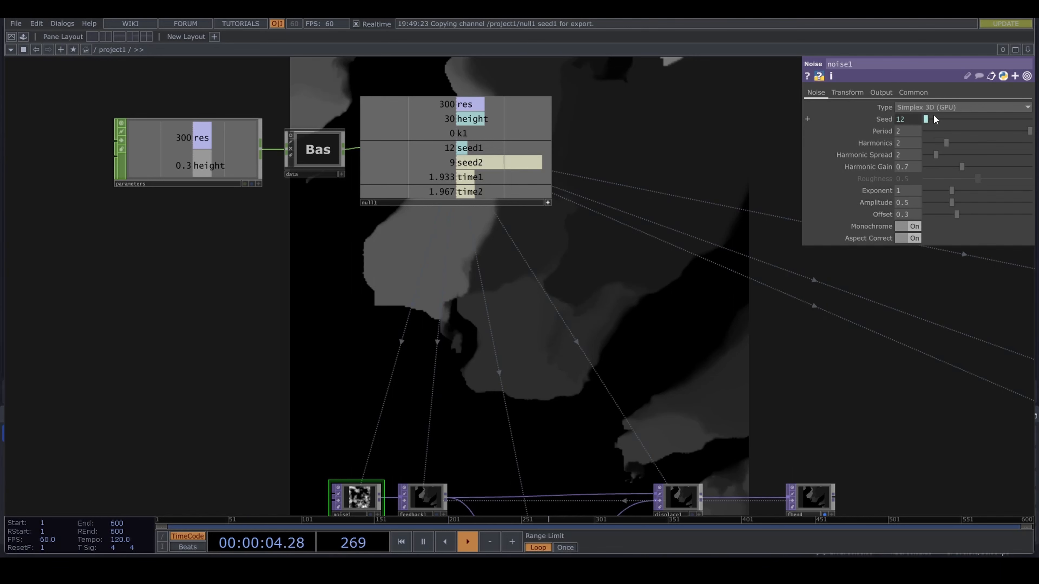
left_click_drag(591, 344, 597, 274)
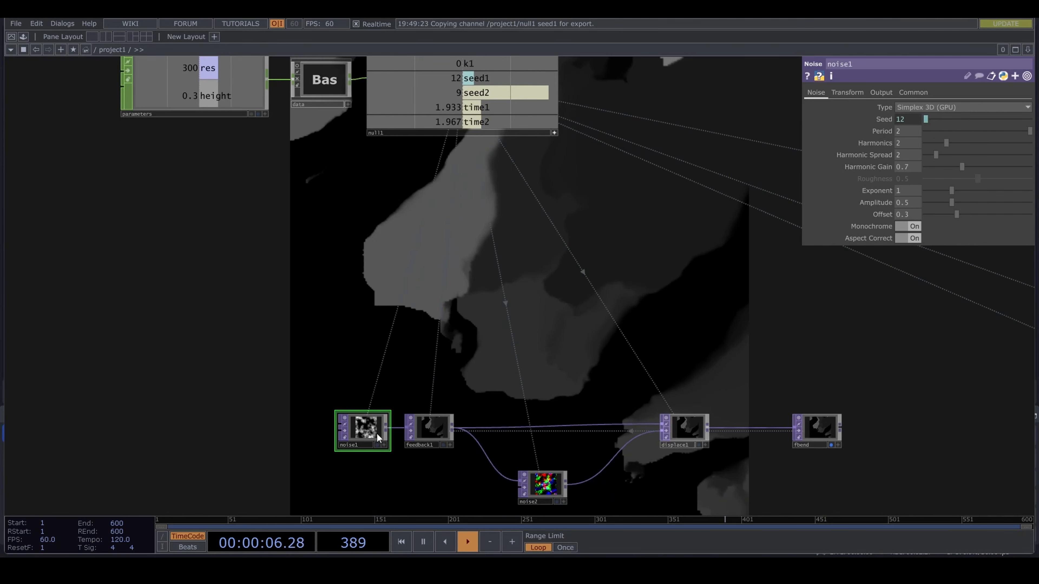
- Move noise1 farther from feedback1 to free up space and set its Harmonics to 10
left_click_drag(376, 433, 321, 425)
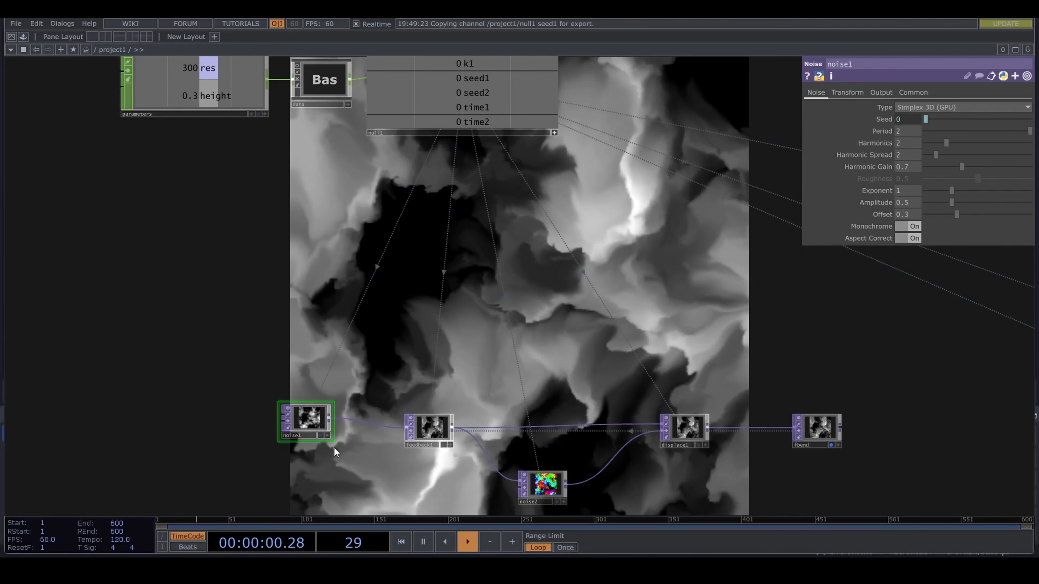
left_click(332, 417)
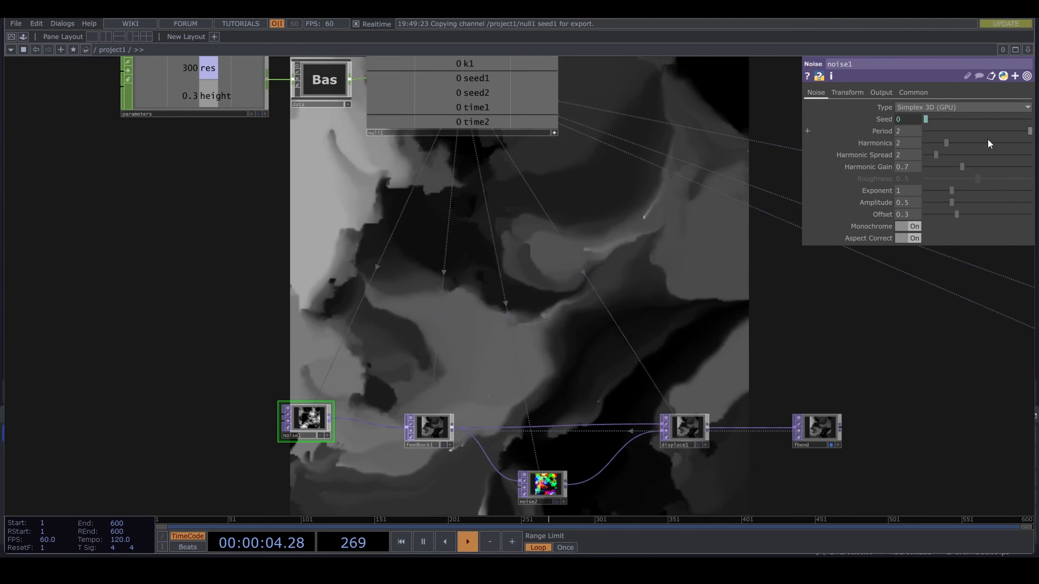
left_click_drag(955, 144, 1032, 144)
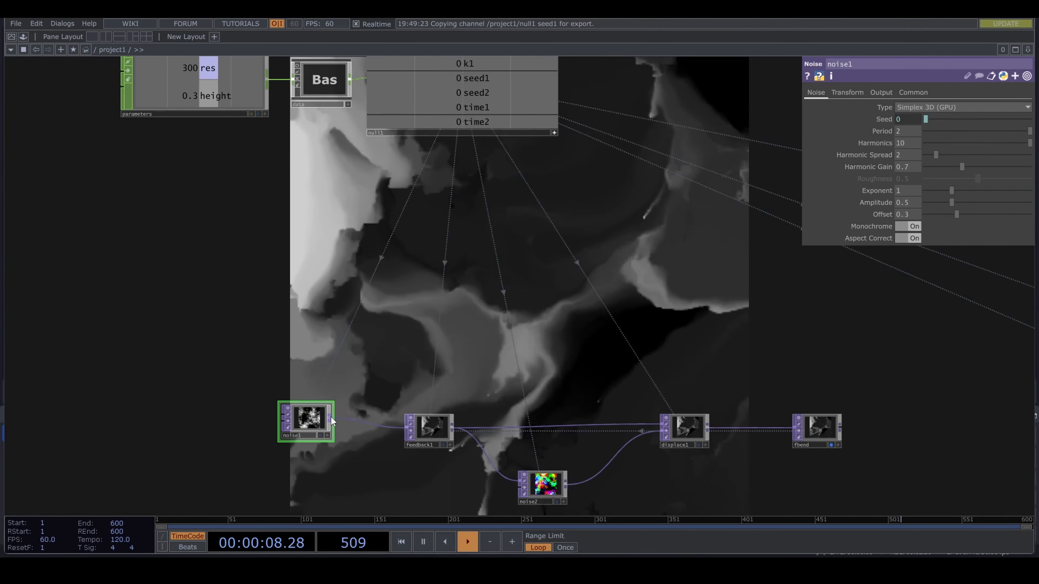
- Branch a Level TOP off noise1's output and place it above feedback1
left_click(331, 417)
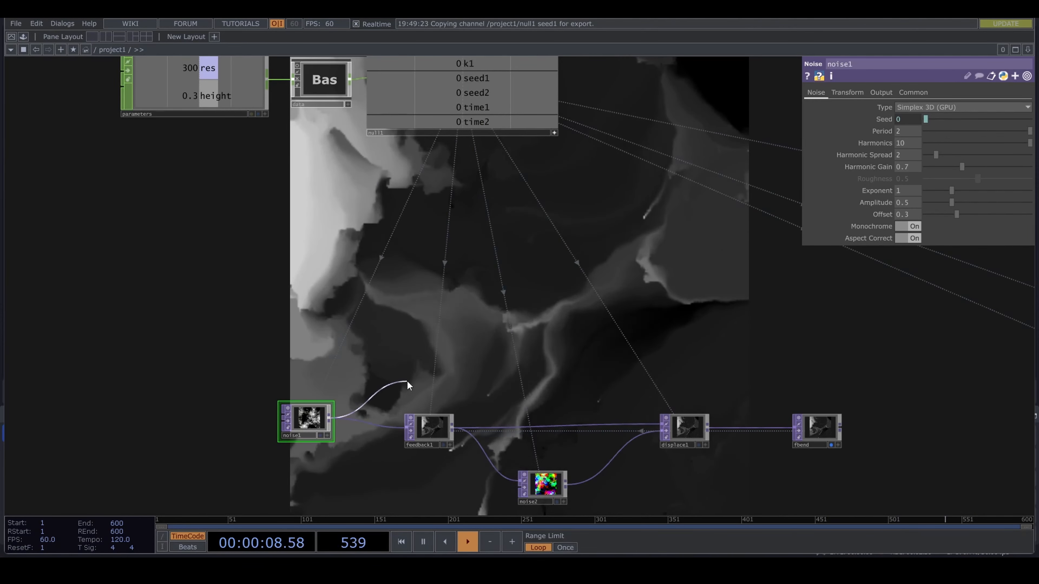
left_click(420, 372)
type("lev")
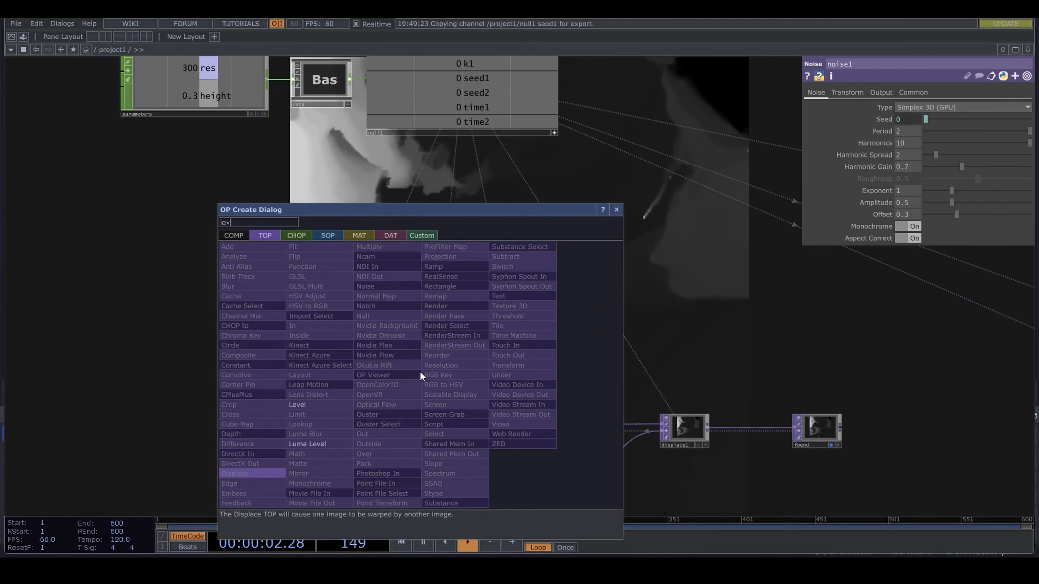
left_click(339, 405)
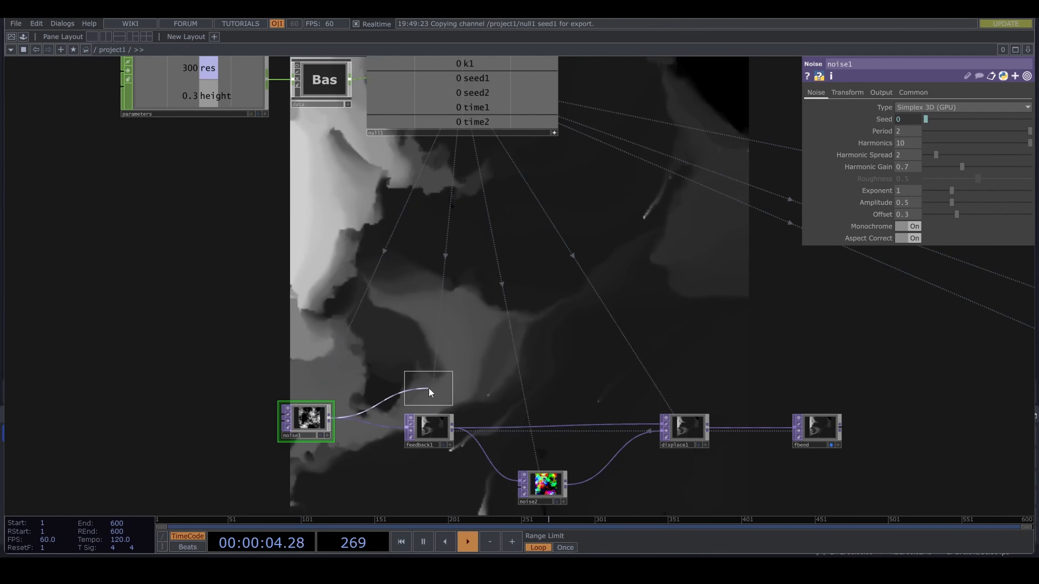
left_click(430, 386)
- Set level1's post Opacity to 0.01
left_click(901, 92)
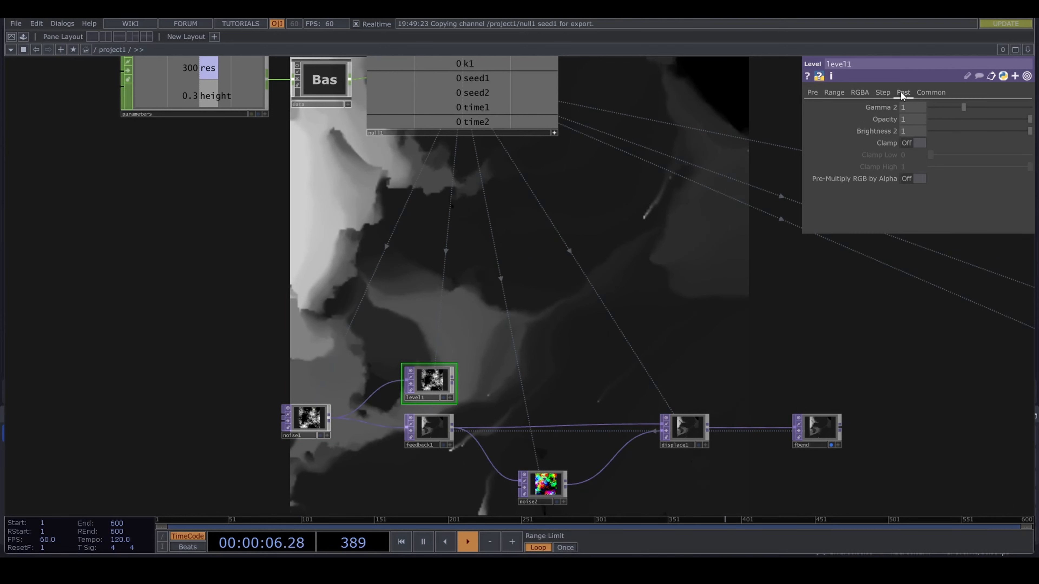
type("0.0")
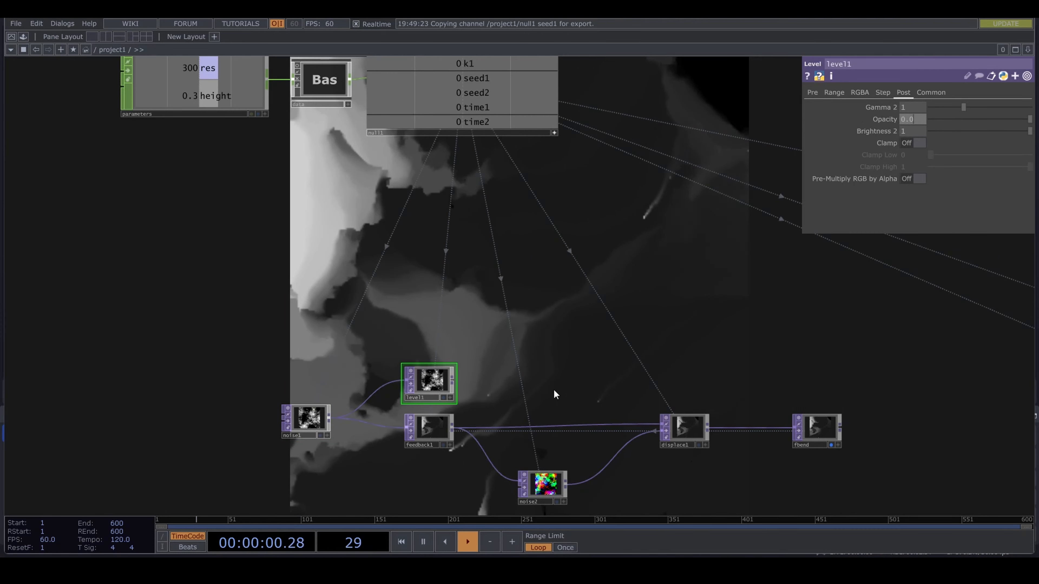
type("1")
key("Return")
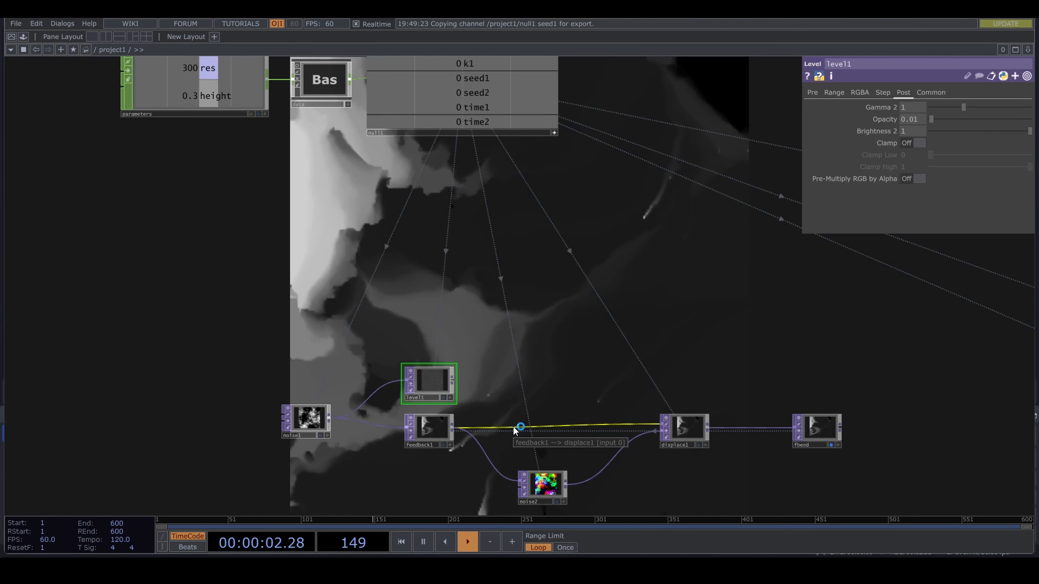
- Composite level1 over feedback1 with a new Over TOP that feeds displace1's first input, aligned between feedback1 and displace1
left_click(452, 378)
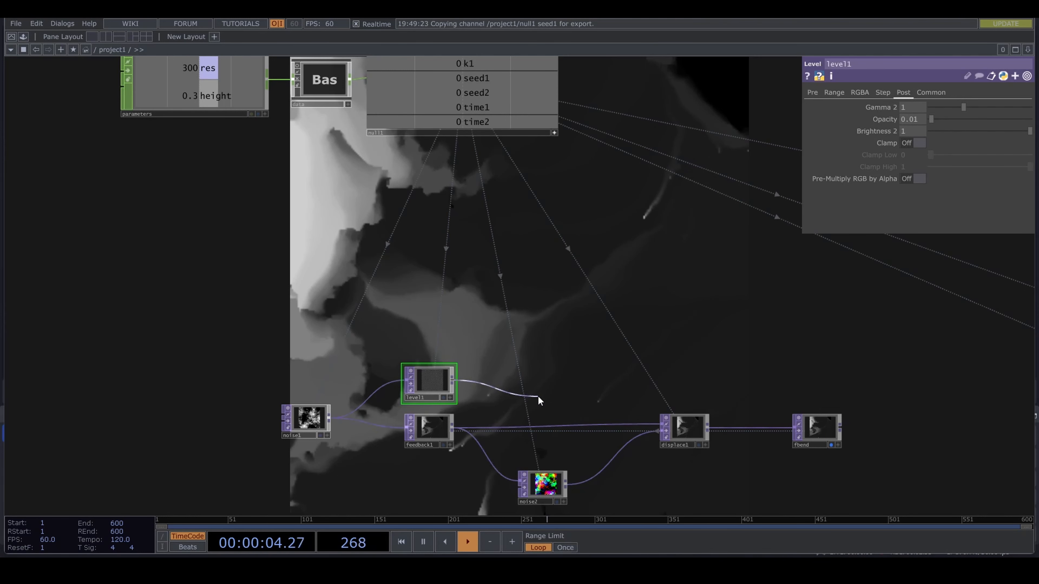
left_click(538, 395)
type("over")
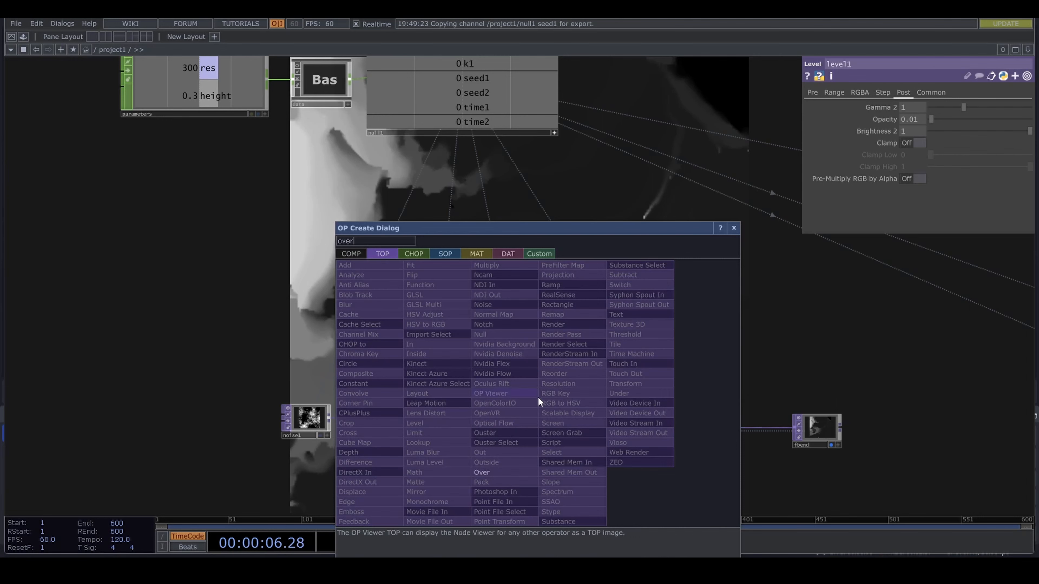
left_click(525, 473)
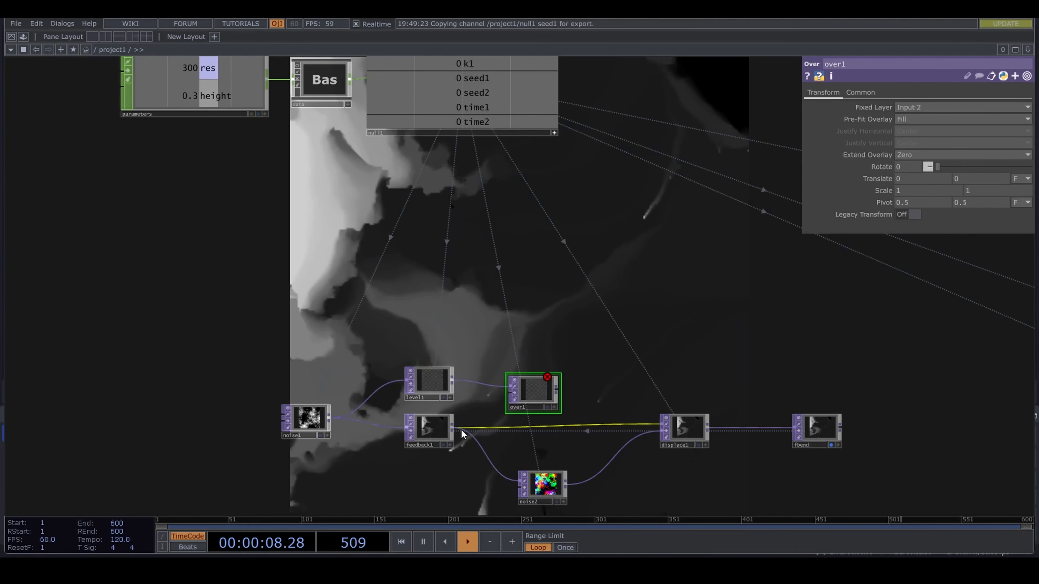
left_click(455, 426)
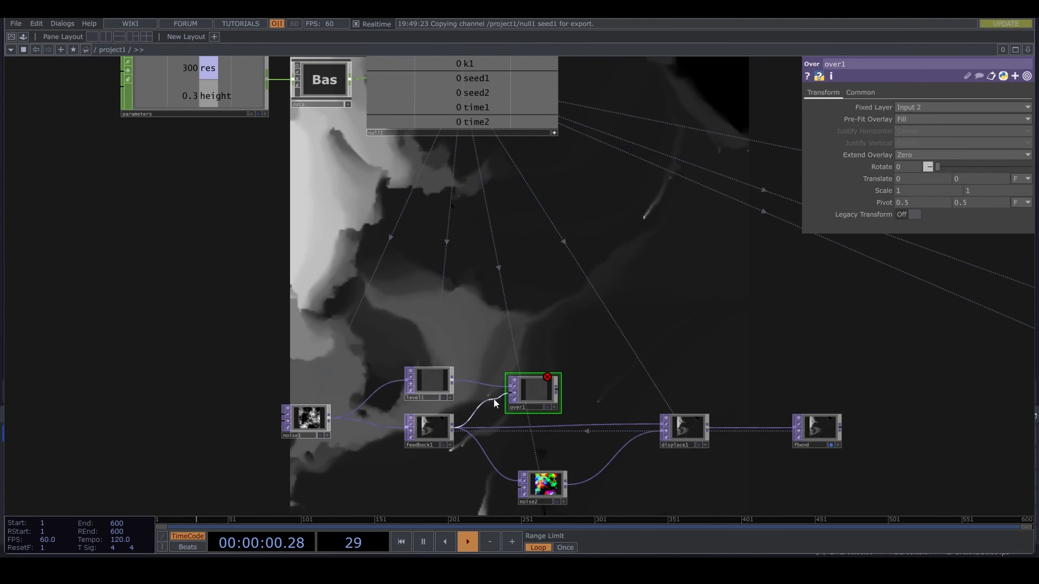
left_click(510, 393)
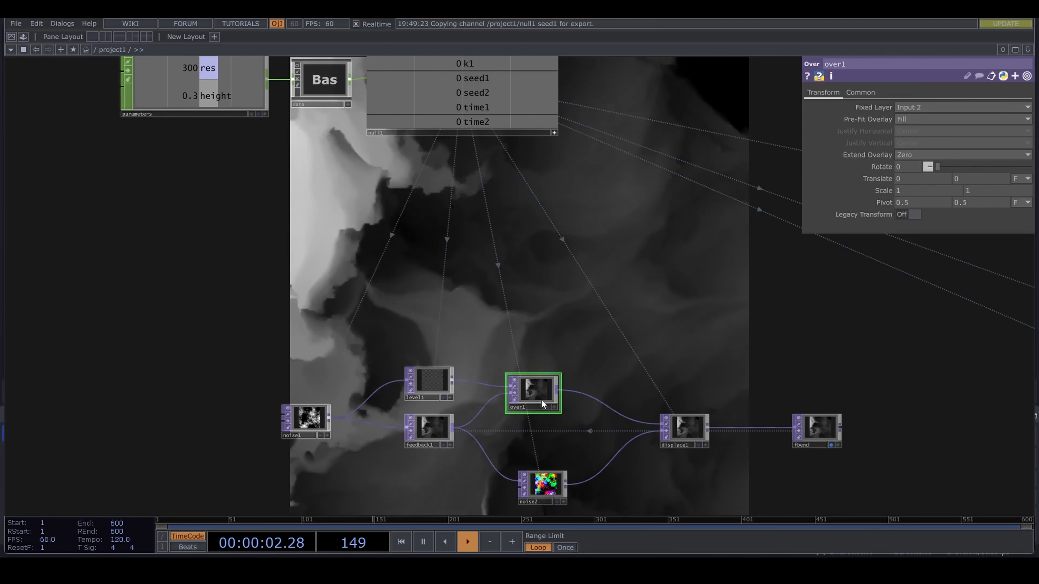
left_click_drag(540, 399, 550, 427)
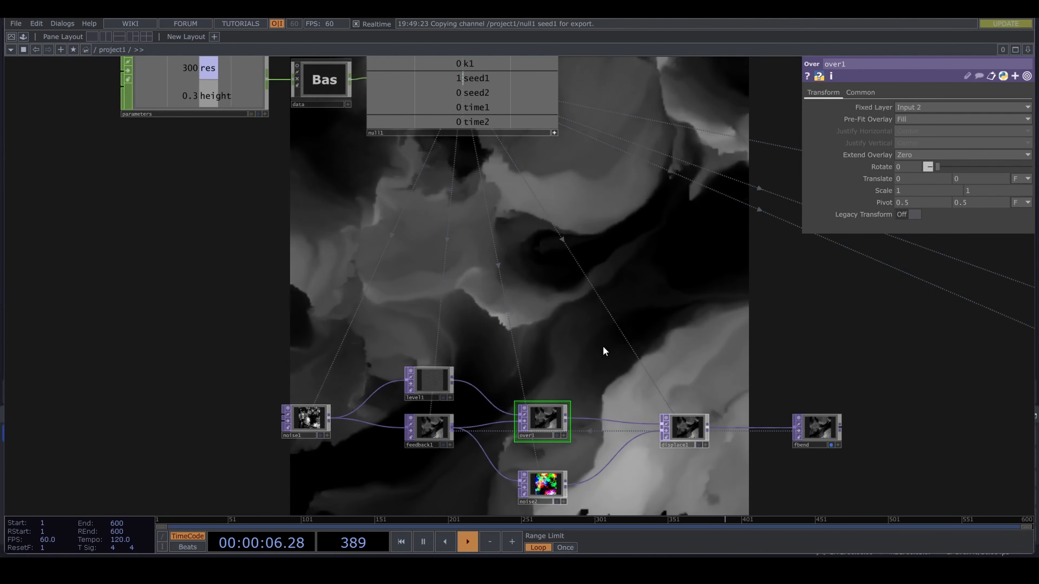
- Link noise1's Translate Y to null1's time1 channel with a CHOP reference
left_click_drag(602, 346, 476, 307)
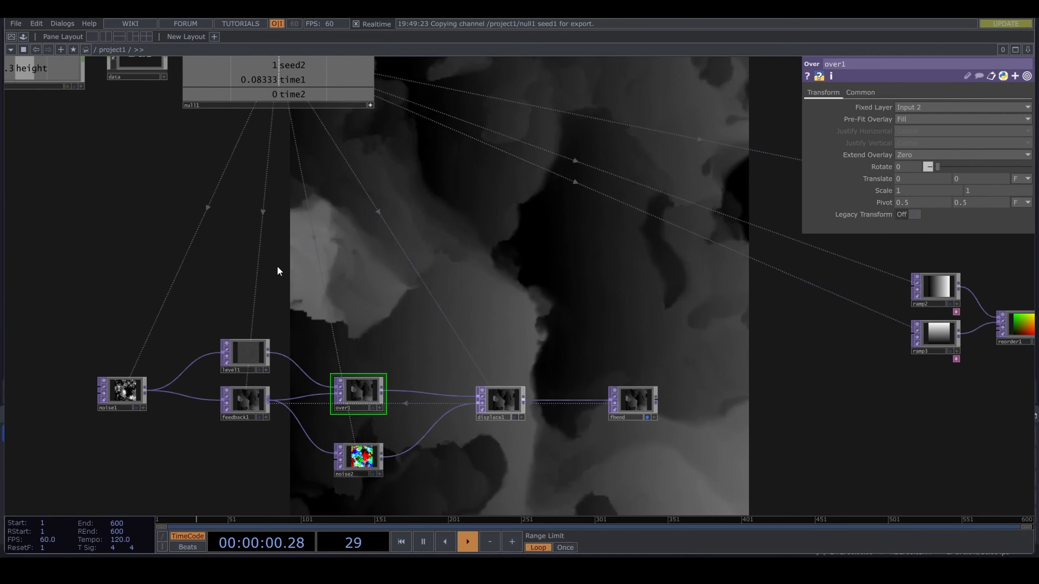
left_click_drag(276, 265, 404, 282)
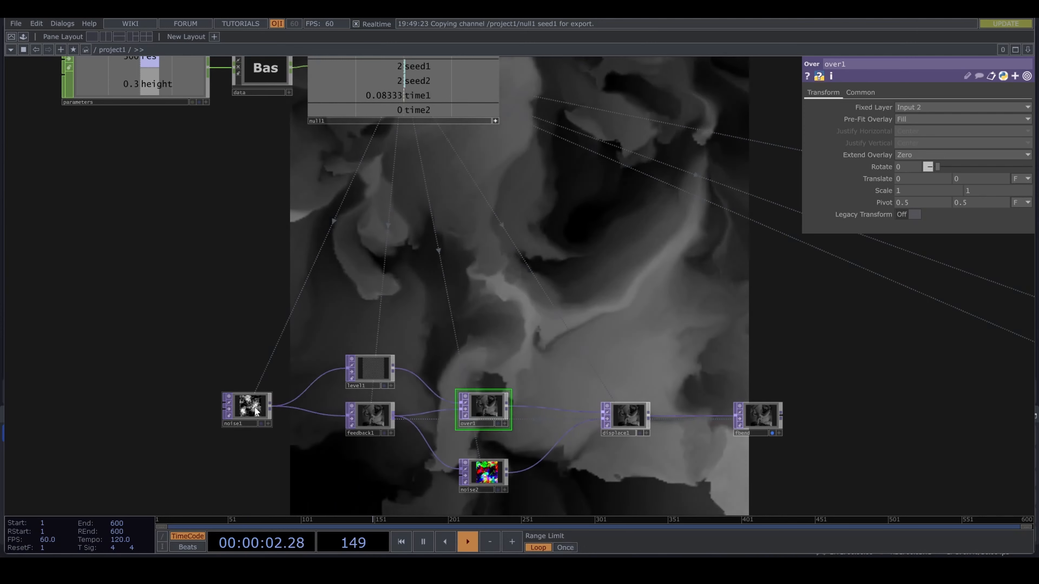
left_click(255, 412)
left_click_drag(432, 186, 423, 240)
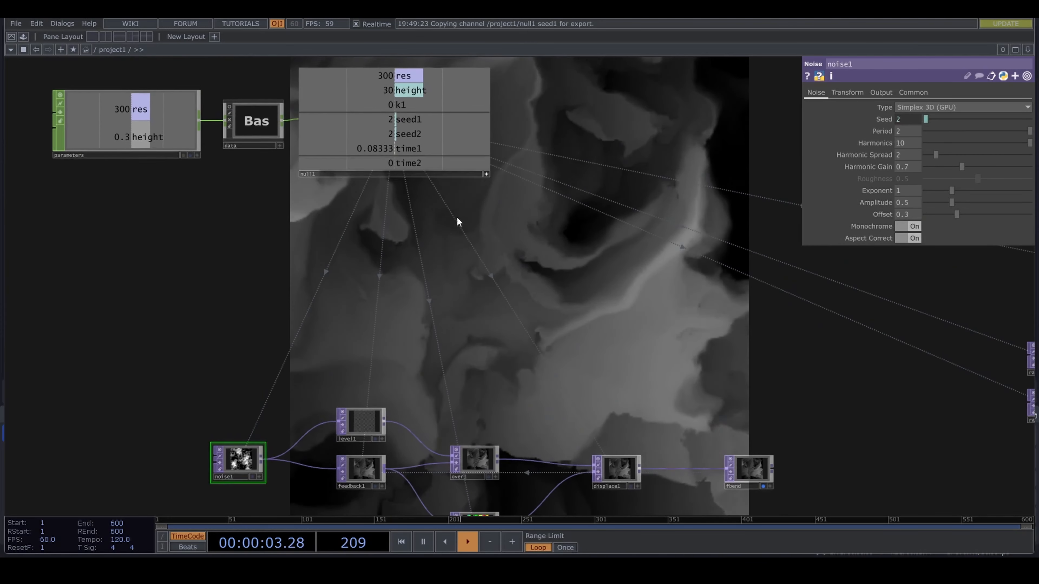
left_click(858, 93)
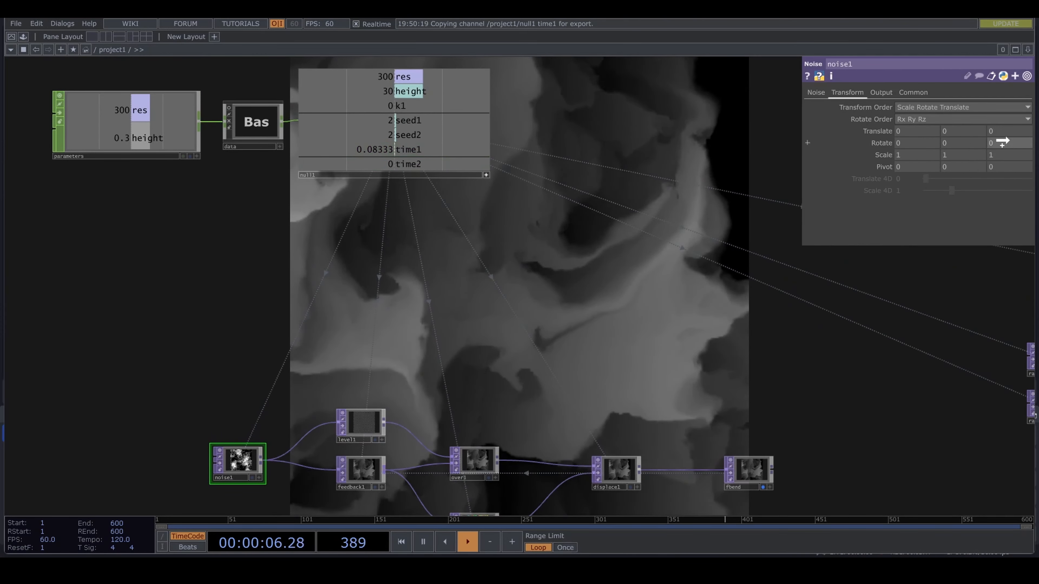
left_click_drag(1003, 141, 963, 133)
left_click(969, 130)
left_click_drag(577, 501, 571, 419)
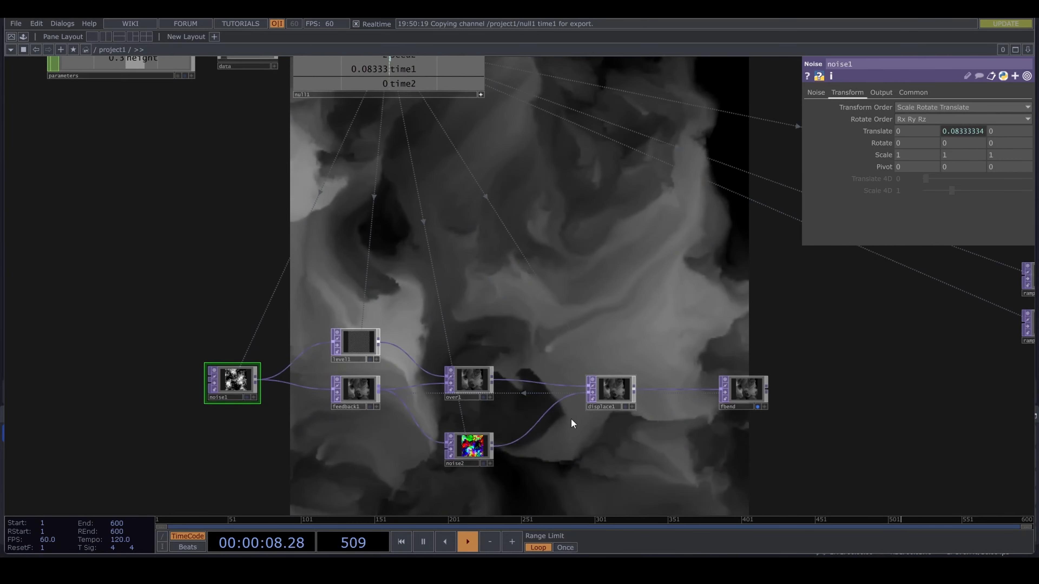
- Link noise2's Translate Y to null1's time2 channel with a CHOP reference
left_click(471, 444)
left_click_drag(559, 216, 571, 266)
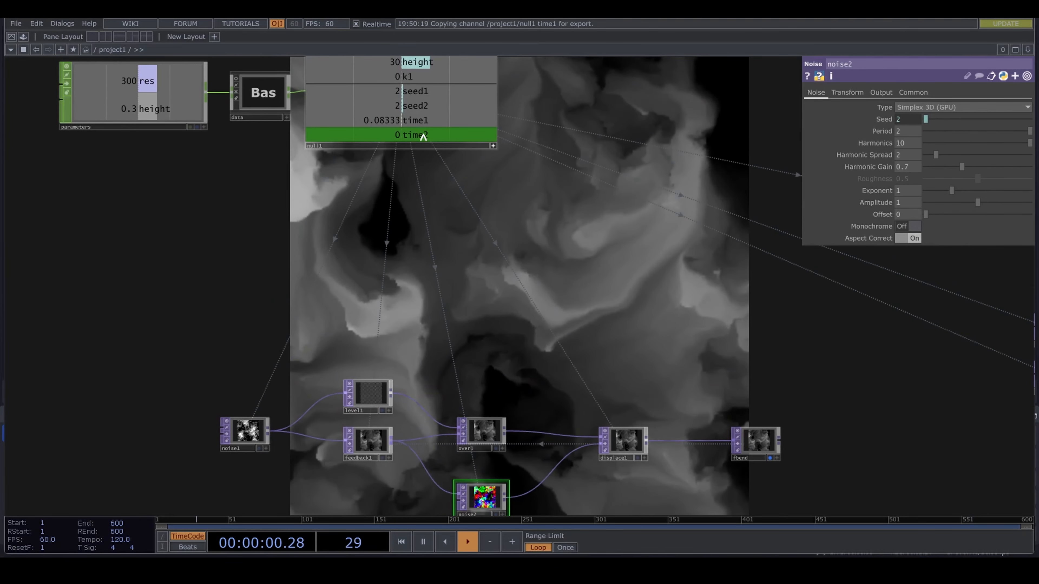
left_click_drag(423, 136, 970, 134)
left_click(968, 128)
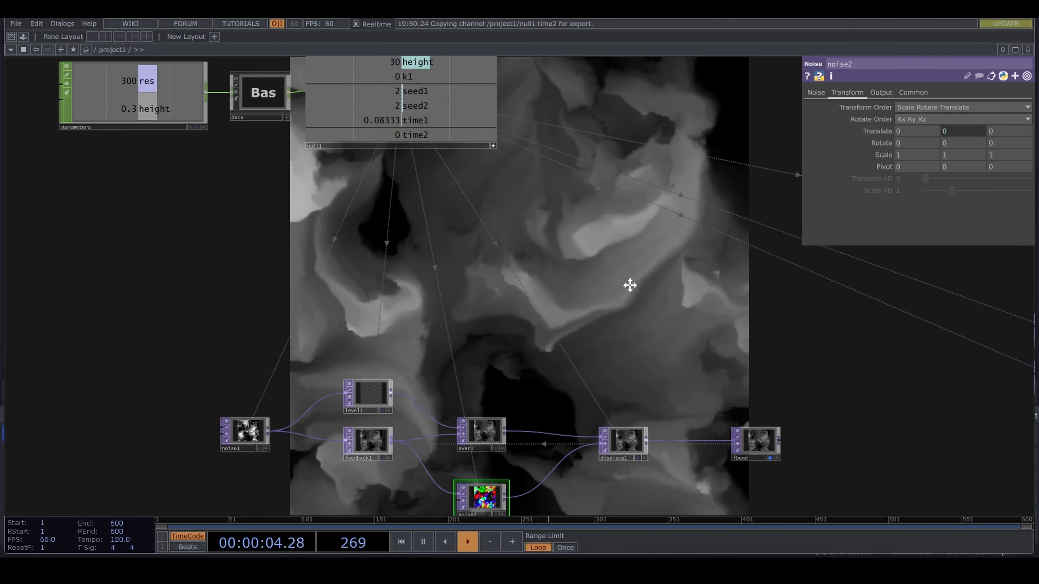
- Wire fbend's output into the third input of reorder1
left_click_drag(630, 285, 569, 267)
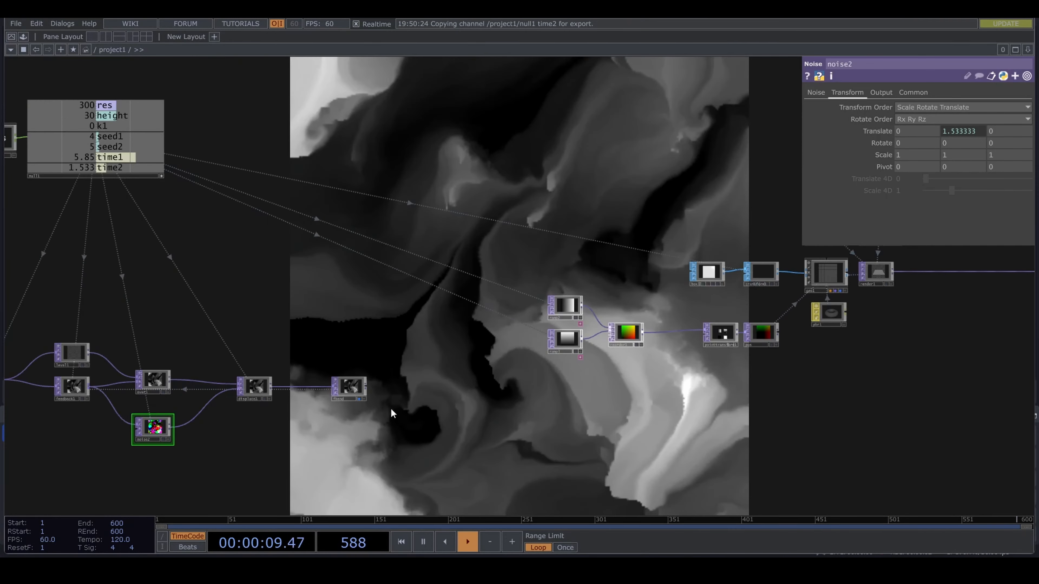
scroll(391, 408, "up", 3)
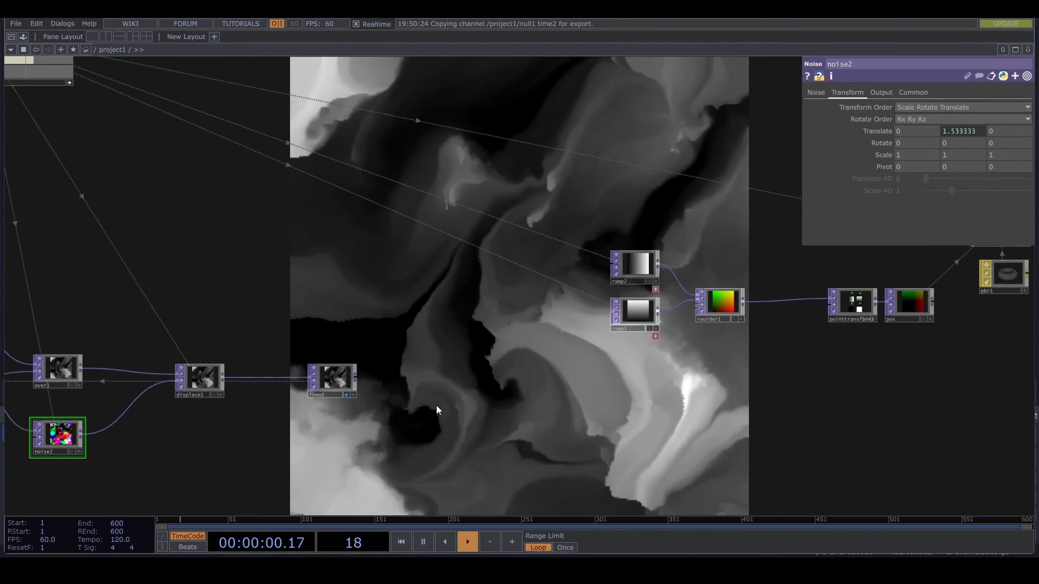
left_click_drag(516, 414, 473, 416)
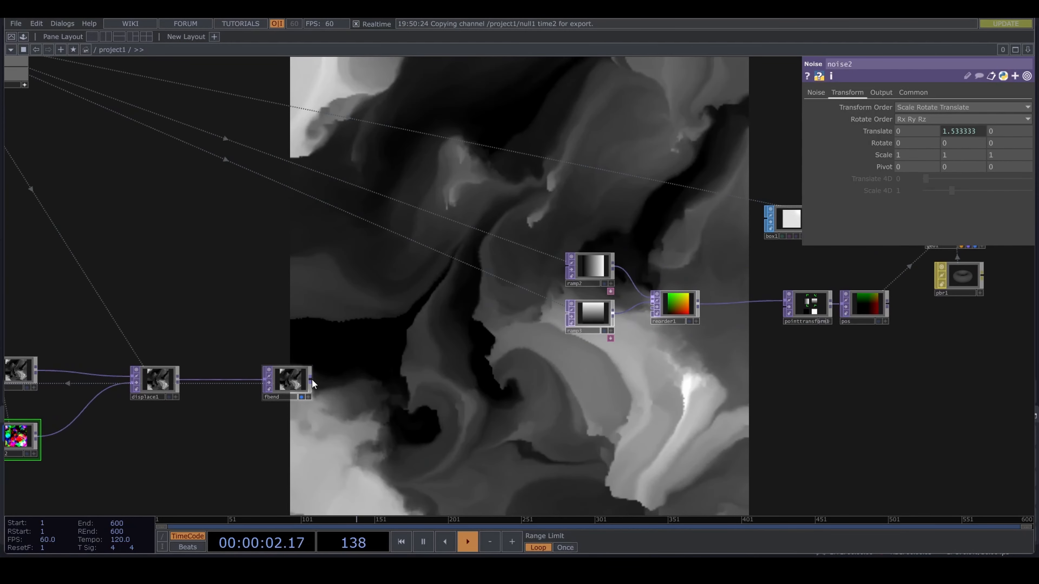
left_click_drag(312, 379, 647, 309)
scroll(660, 324, "up", 6)
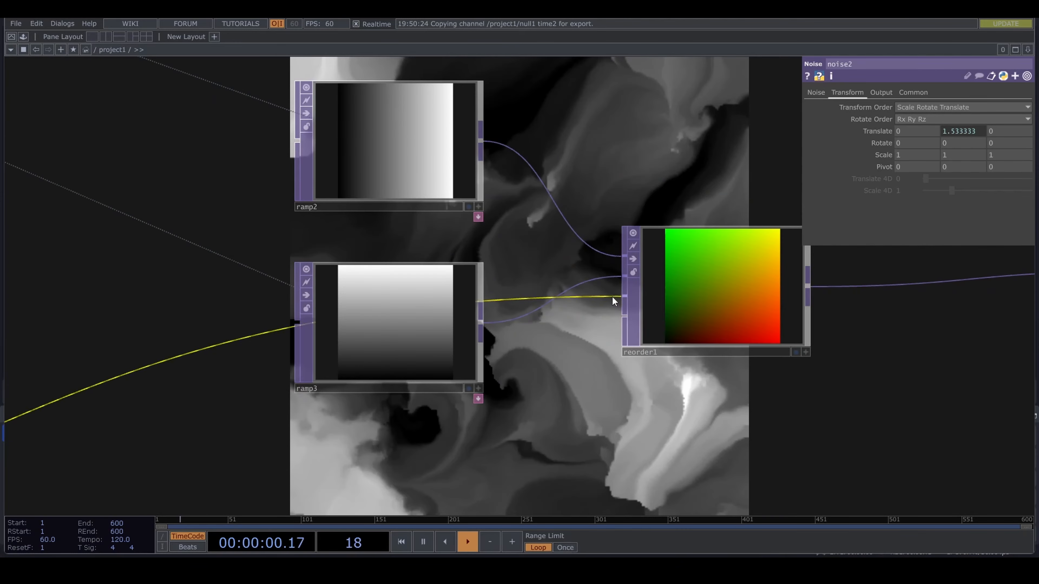
- Set reorder1's Output Blue to take the Blue channel from Input 3
left_click(754, 299)
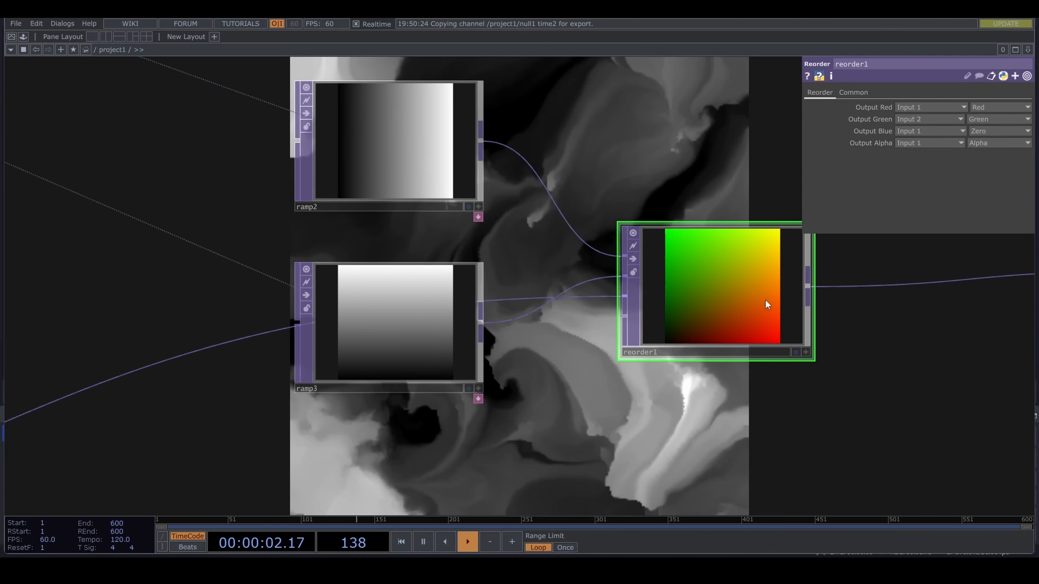
left_click(983, 135)
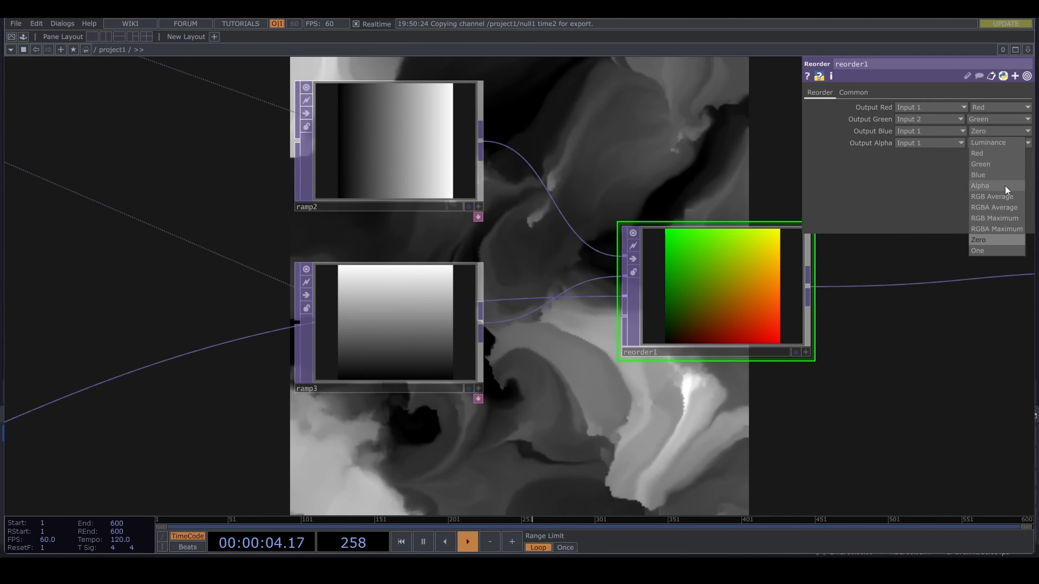
left_click(1003, 176)
left_click(941, 132)
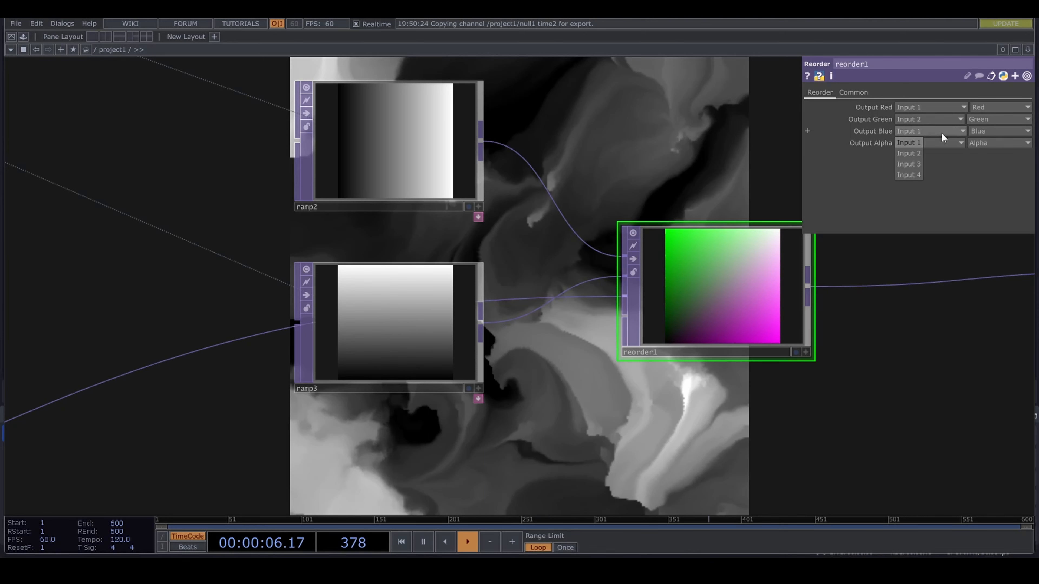
left_click(918, 165)
- Switch the network background display from fbend to the final render output
scroll(843, 388, "down", 5)
left_click_drag(825, 399, 686, 399)
left_click(389, 441)
left_click_drag(858, 301, 687, 369)
scroll(479, 351, "up", 2)
left_click(451, 337)
left_click_drag(507, 355, 830, 290)
scroll(442, 442, "down", 1)
scroll(441, 442, "down", 2)
left_click_drag(385, 441, 627, 376)
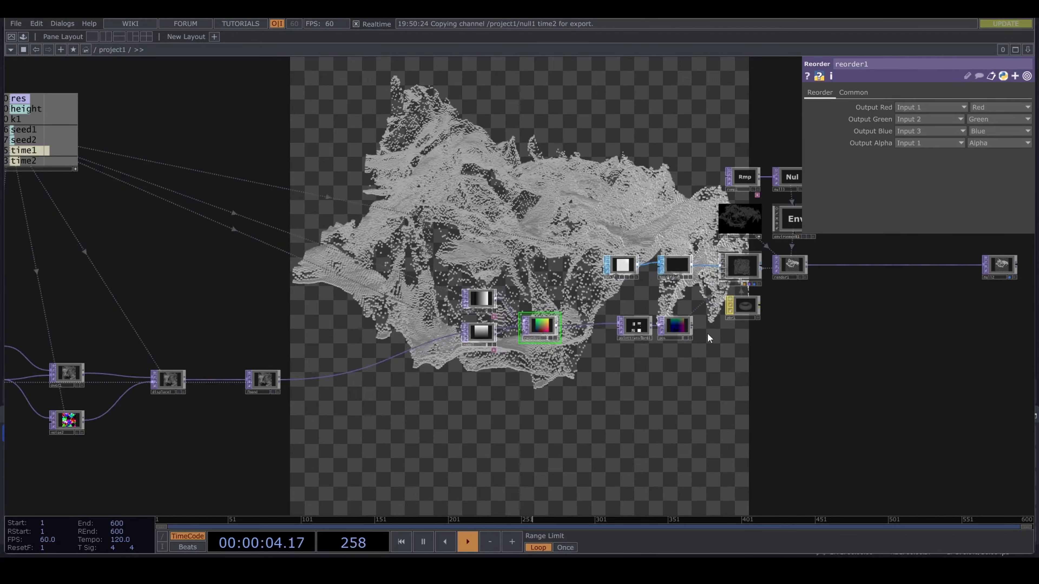
- Insert a Math TOP on the wire between fbend and reorder1
scroll(684, 213, "up", 3)
scroll(670, 220, "down", 3)
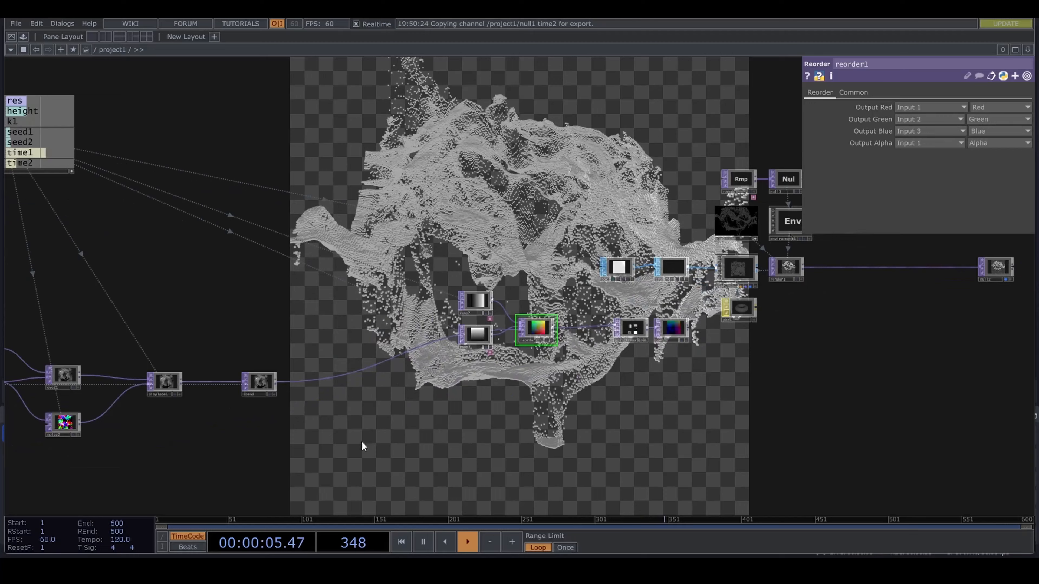
right_click(323, 382)
left_click(368, 372)
type("m")
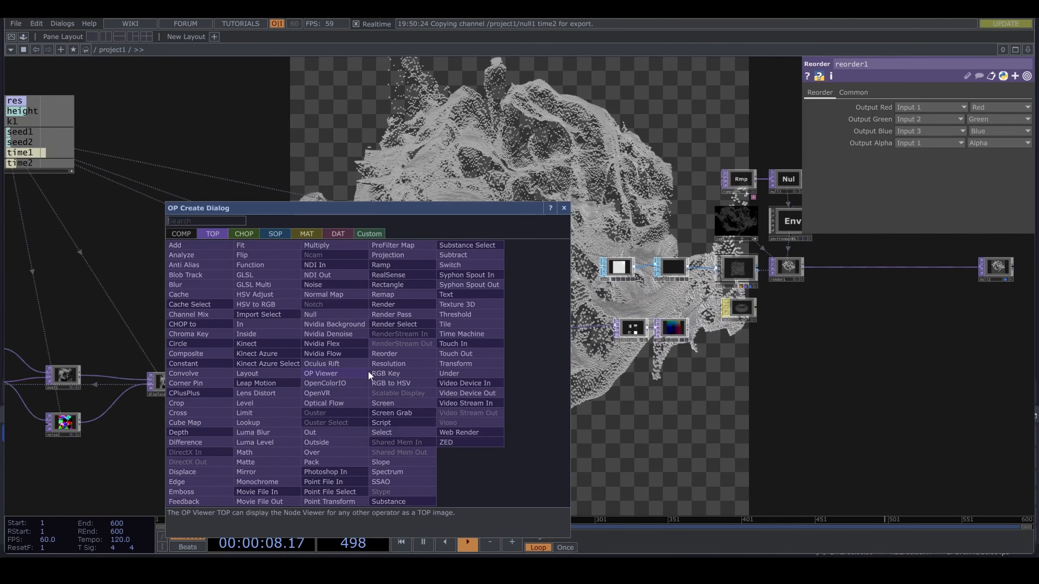
type("ath")
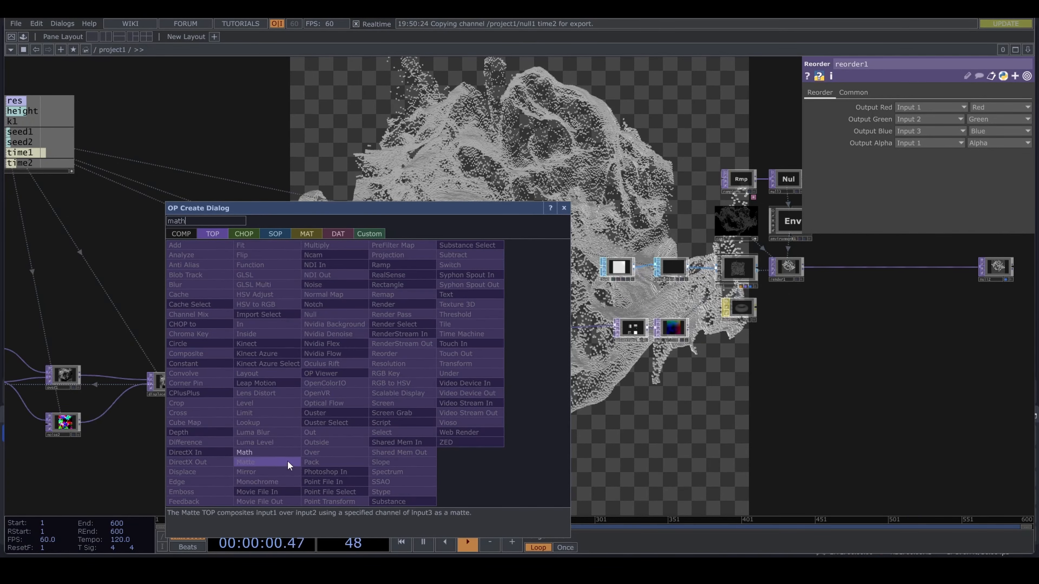
left_click(281, 452)
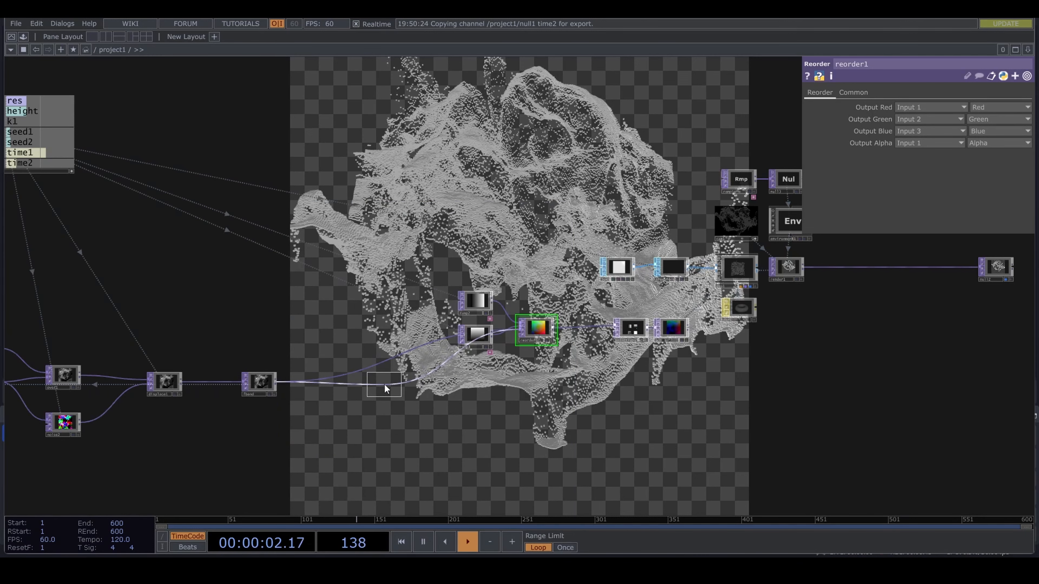
left_click(384, 383)
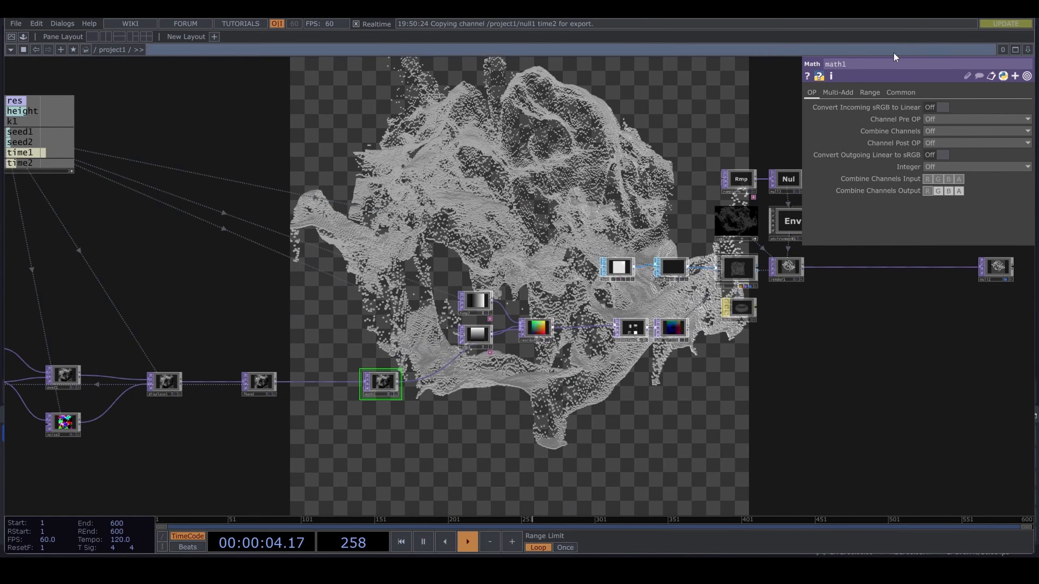
- Link math1's Multiply to null1's height channel as a CHOP reference
left_click(844, 94)
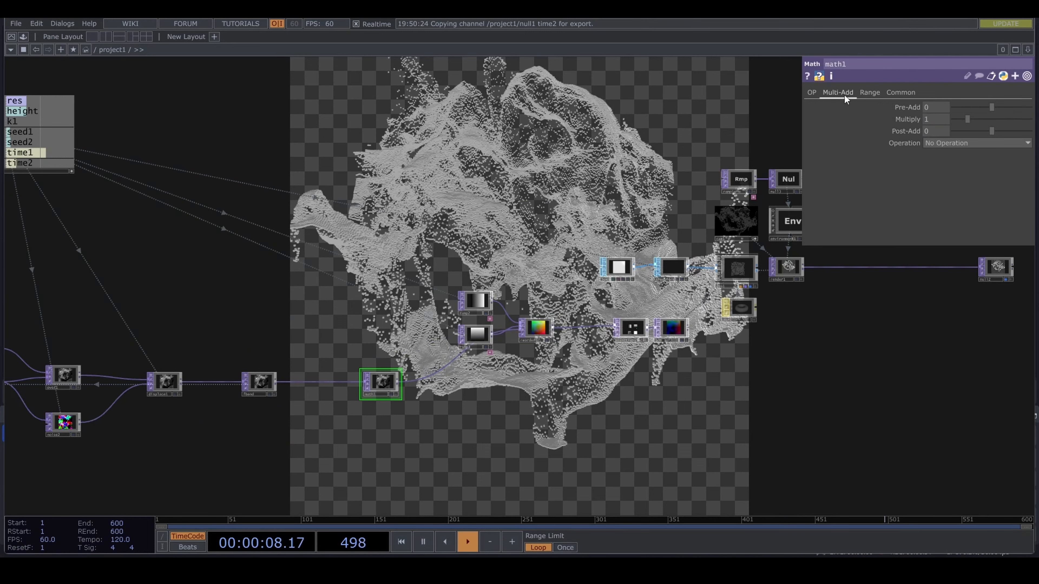
left_click_drag(289, 230, 487, 249)
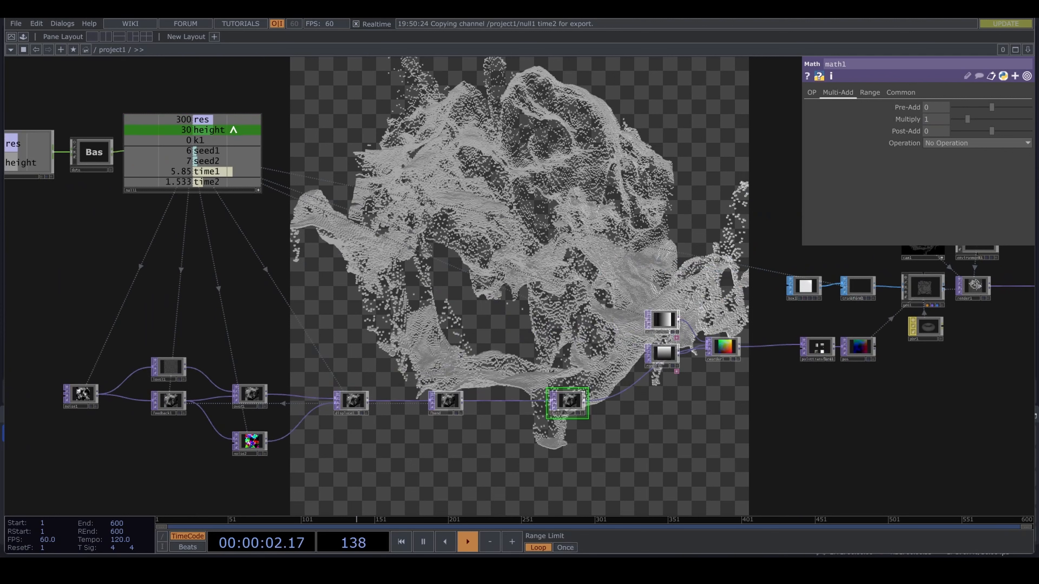
left_click_drag(211, 132, 679, 134)
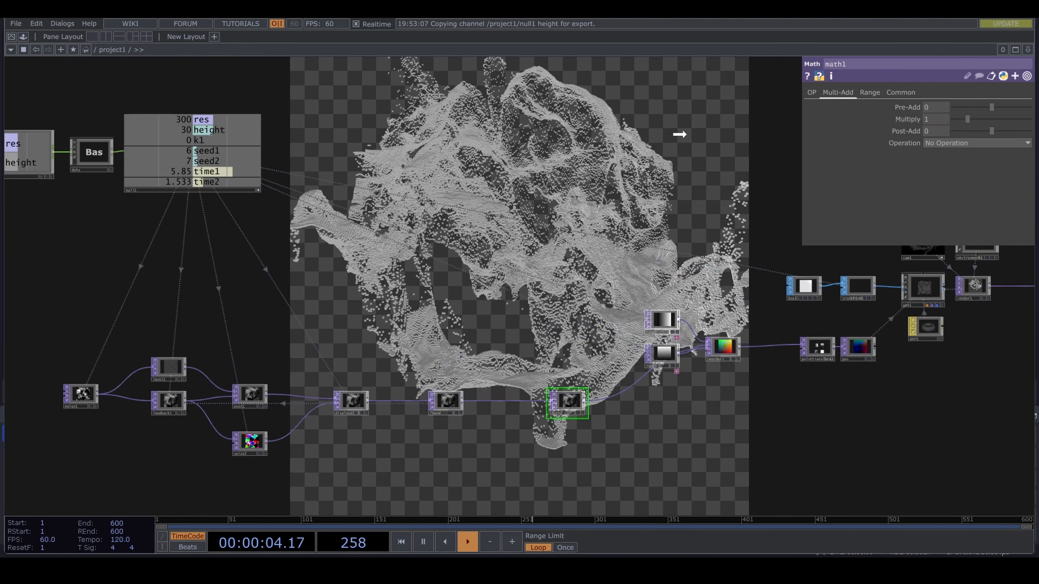
left_click_drag(839, 154, 936, 119)
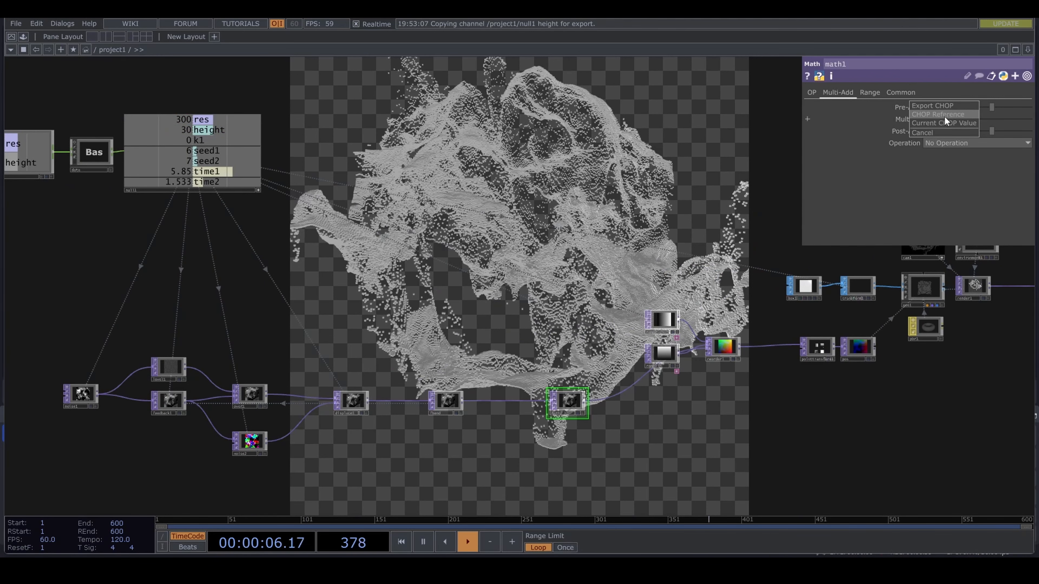
left_click(944, 116)
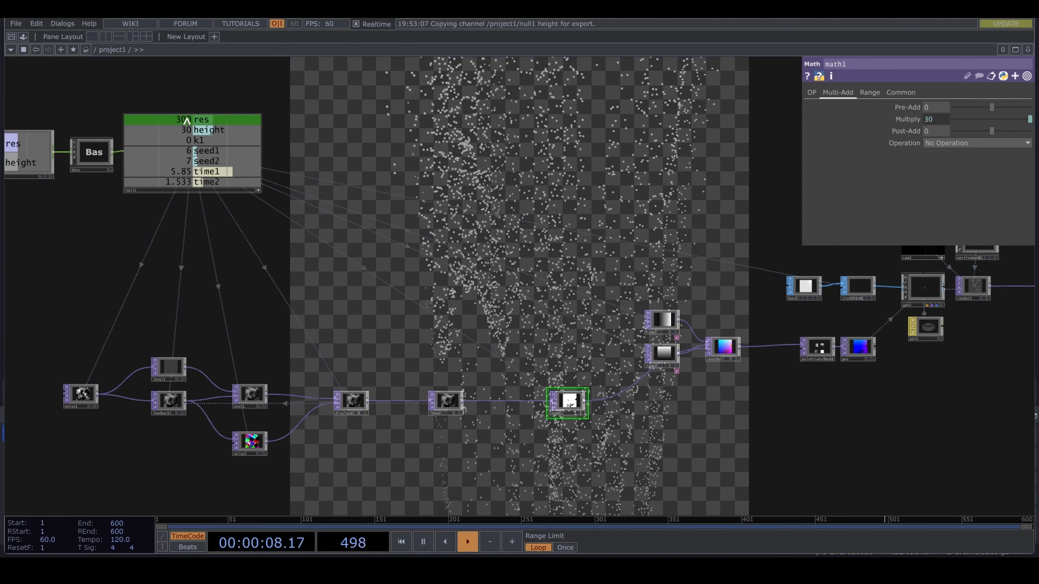
- Divide math1's Multiply reference by the res channel, giving op('null1')['height']/op('null1')['res'], and leave Post-Add without an expression
left_click_drag(187, 120, 936, 146)
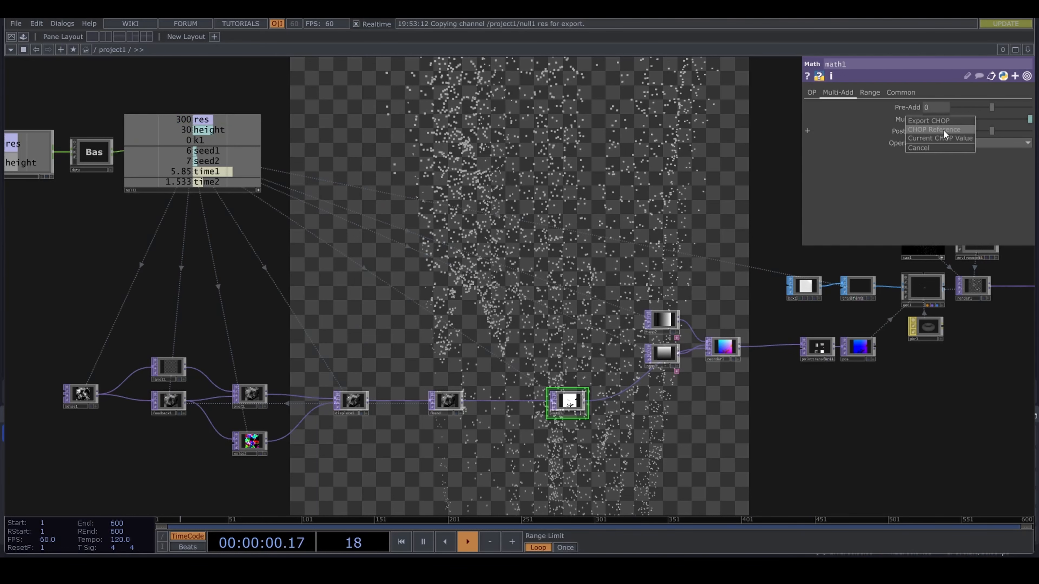
left_click(943, 130)
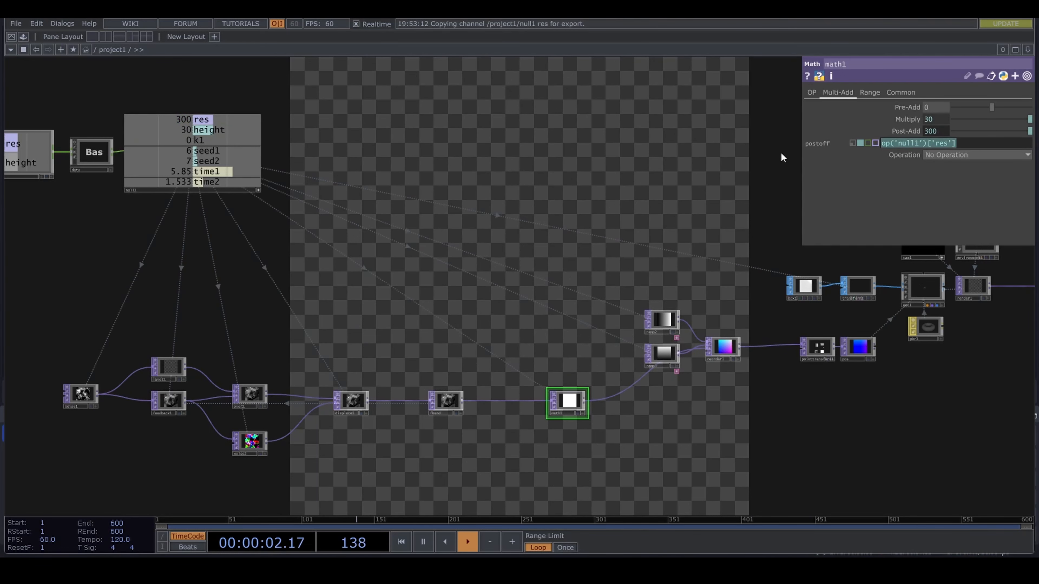
key("BackSpace")
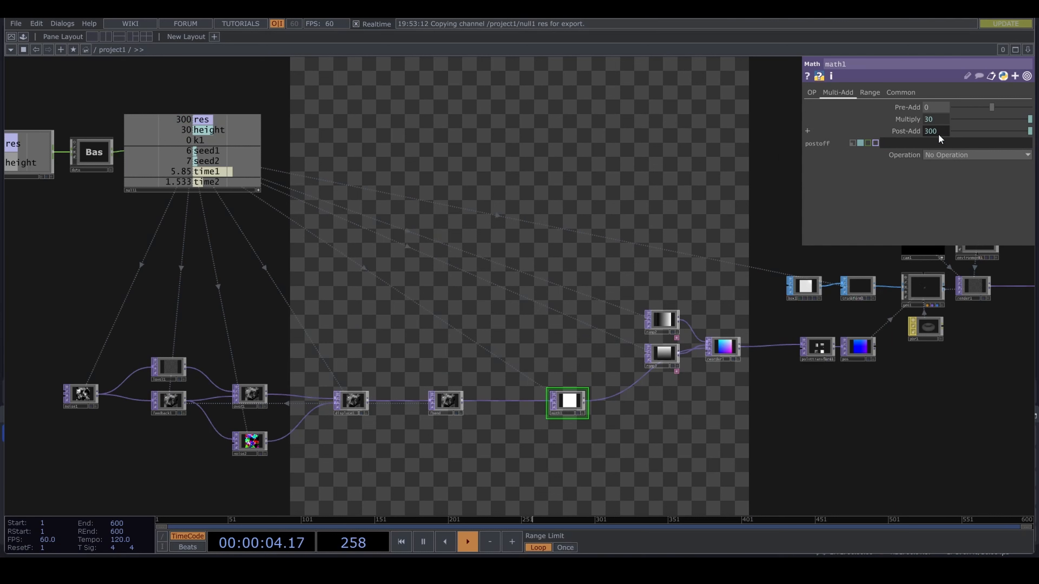
left_click(938, 120)
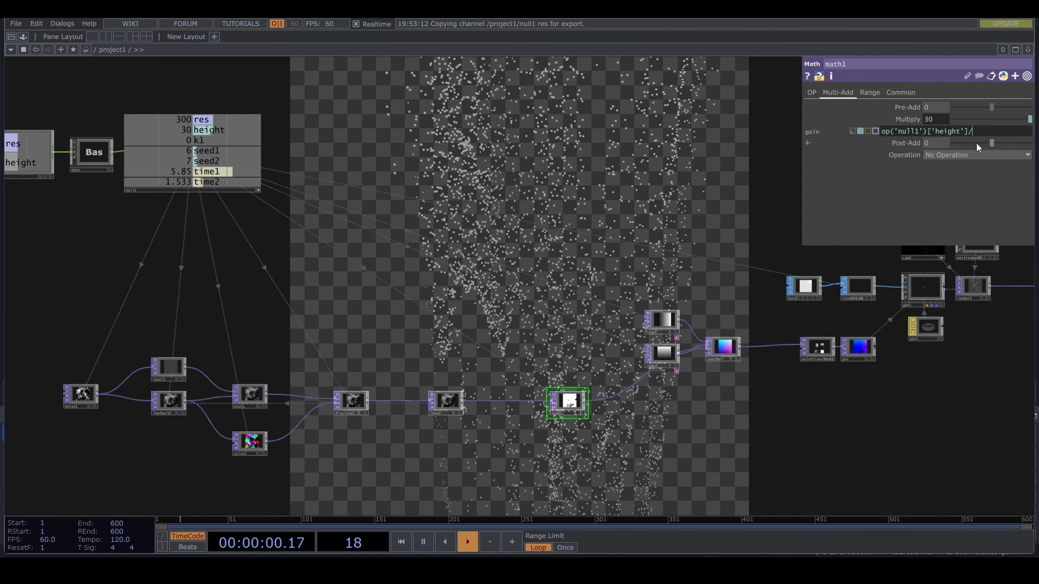
type("op('null1')['res']")
key("Return")
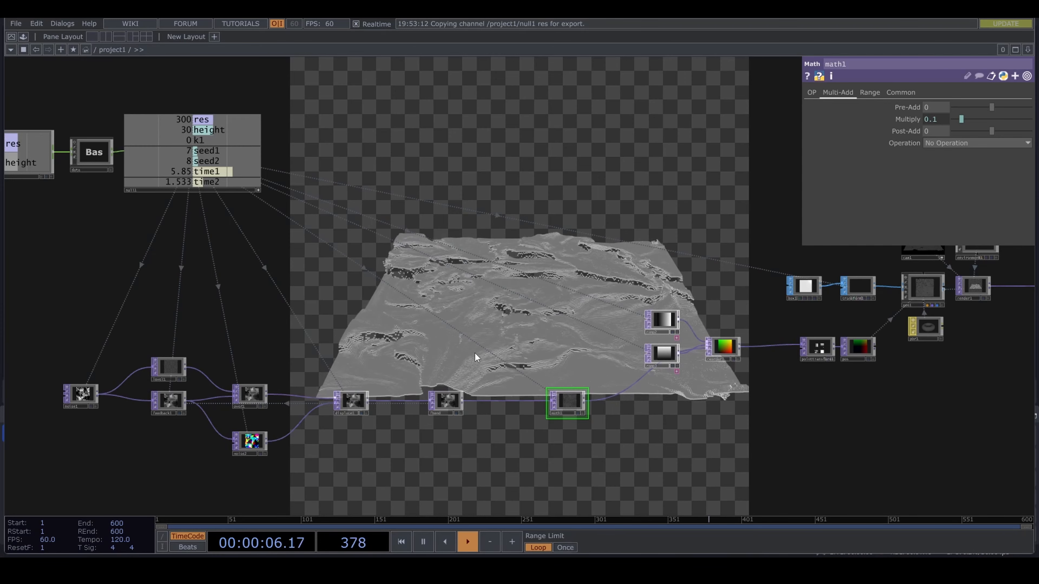
- Raise the height value in the parameters Constant CHOP to 0.68
left_click_drag(392, 296, 456, 296)
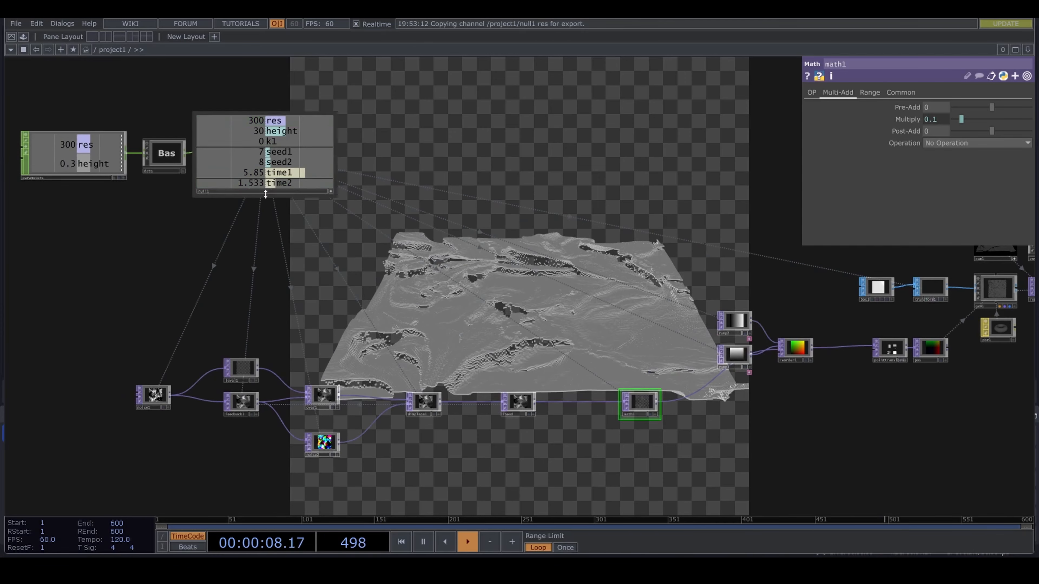
left_click(82, 173)
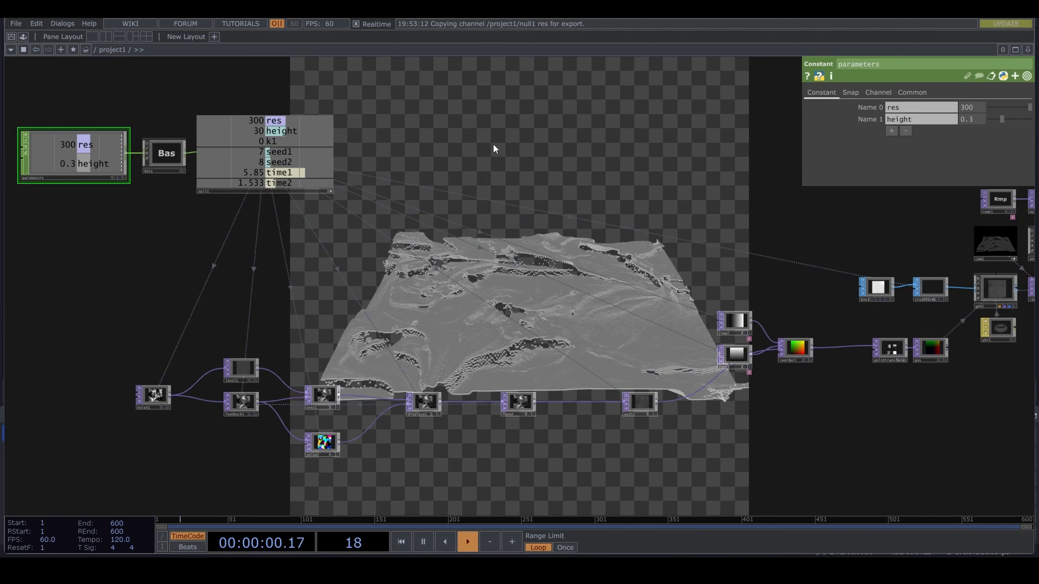
left_click_drag(1005, 120, 1017, 118)
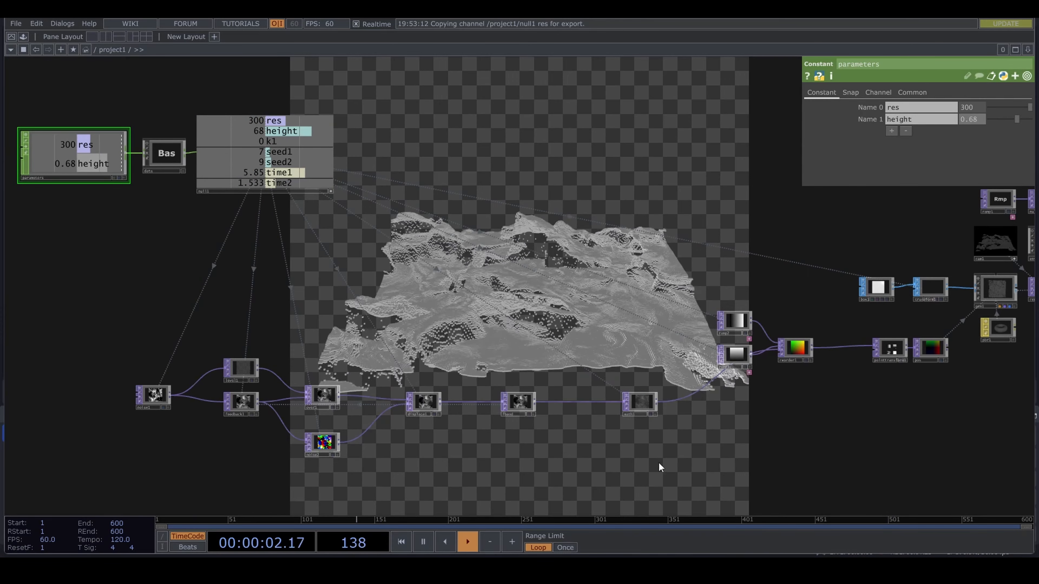
- Move math1 closer to fbend in the network
left_click_drag(594, 457, 489, 445)
scroll(491, 444, "up", 5)
scroll(589, 413, "down", 2)
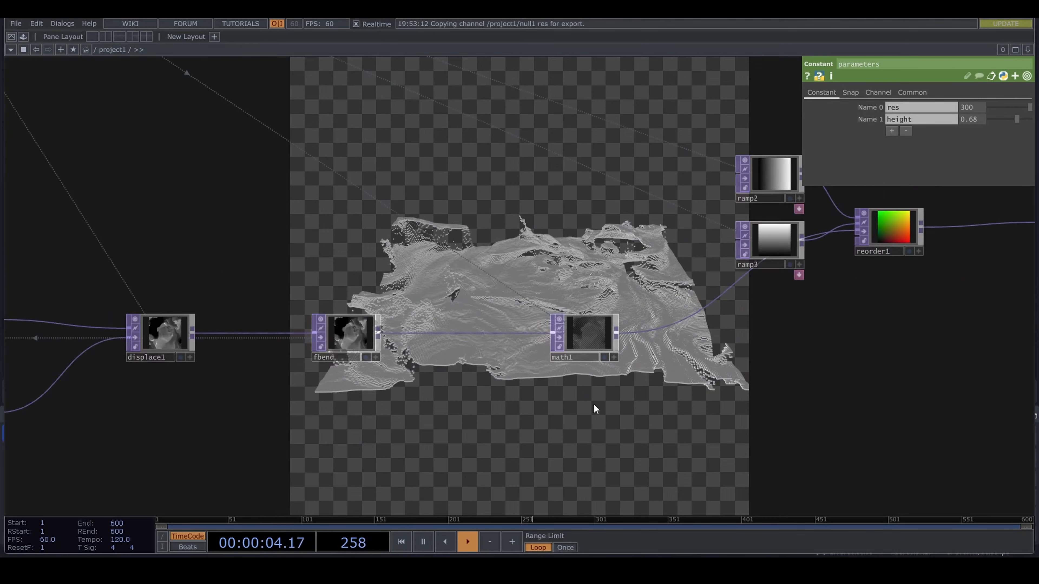
left_click_drag(594, 403, 545, 420)
left_click_drag(526, 348, 473, 348)
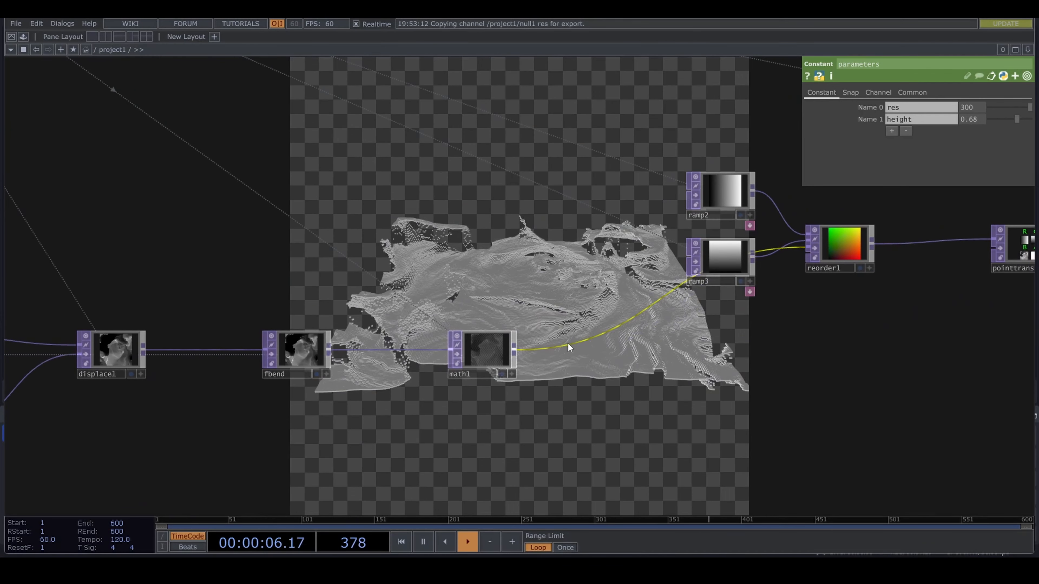
right_click(569, 343)
left_click(712, 359)
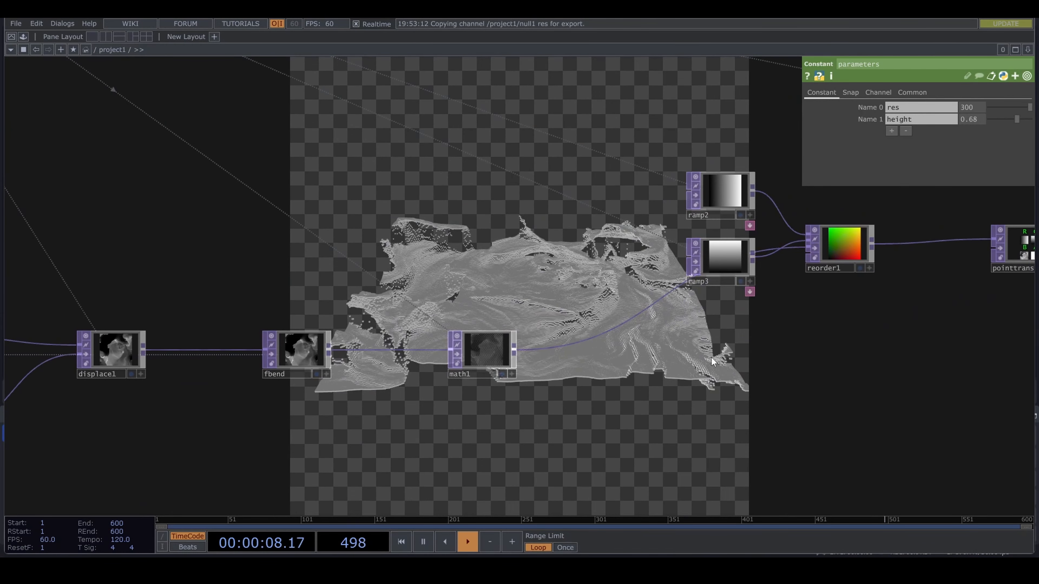
- Branch a new Null TOP off math1's output and place it below the pos null
left_click_drag(513, 349, 730, 366)
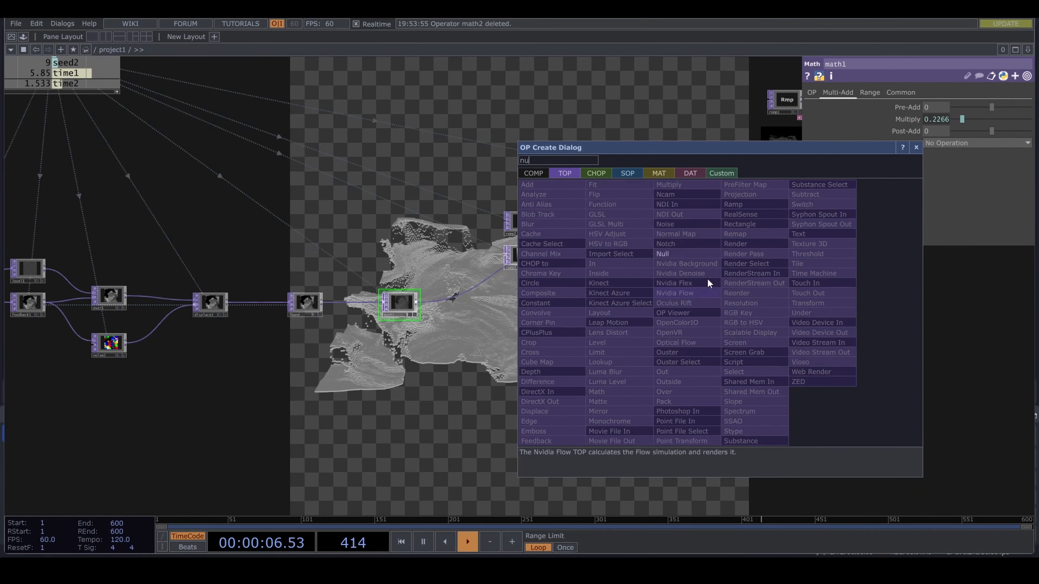
left_click(698, 253)
left_click(718, 306)
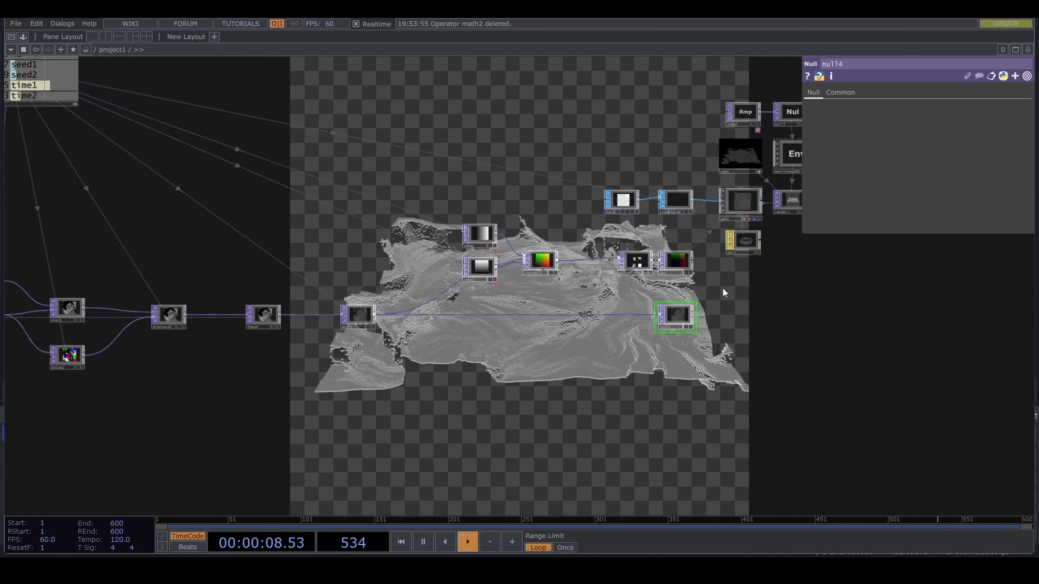
- Rename the new Null TOP fed by math1 as height
left_click(729, 206)
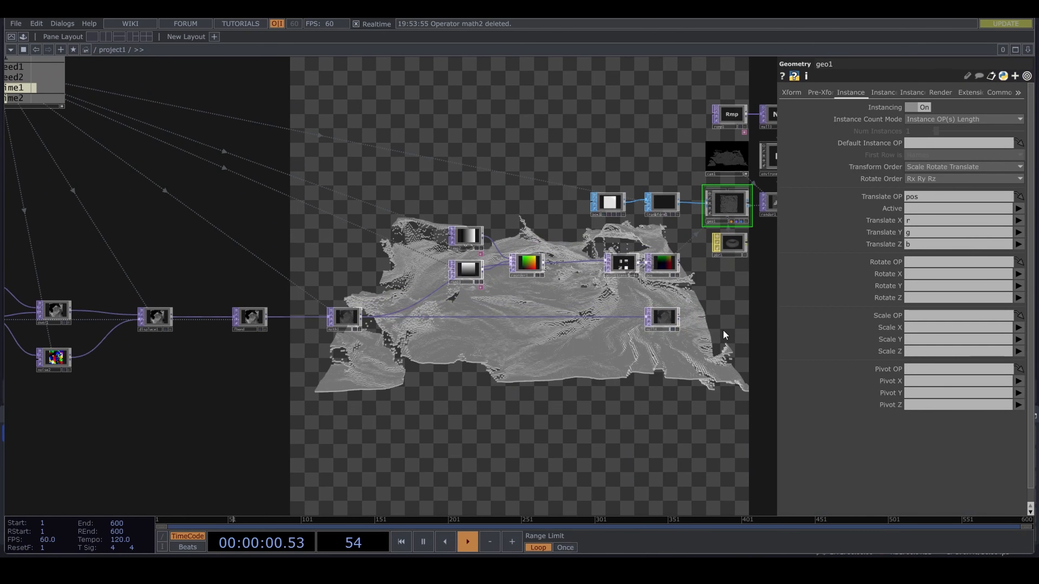
scroll(661, 319, "up", 5)
left_click(656, 322)
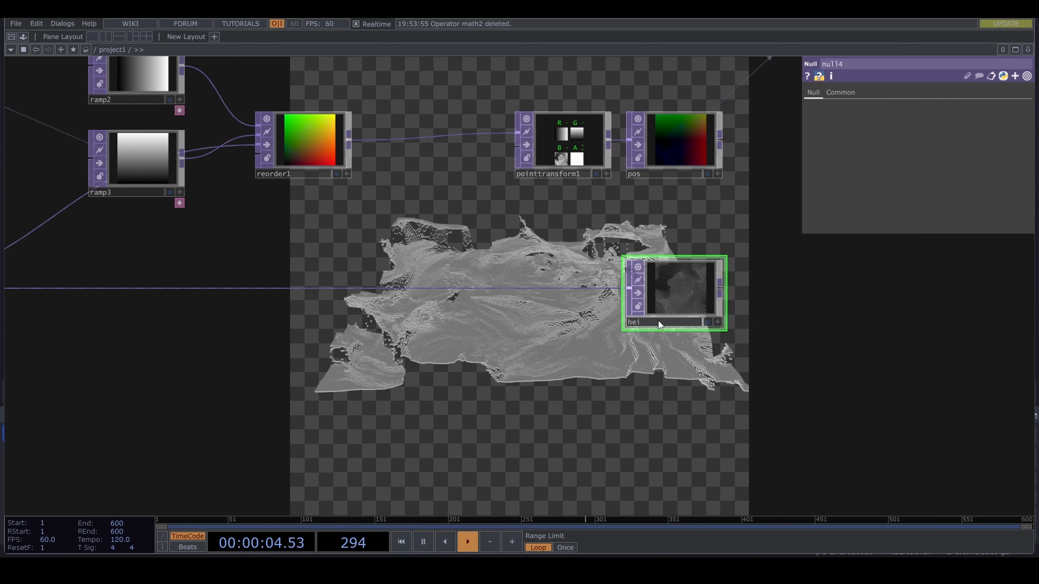
type("height")
key("Return")
- Use the height null as geo1's instance Scale OP and assign its b channel to Scale Z
left_click_drag(792, 327, 600, 350)
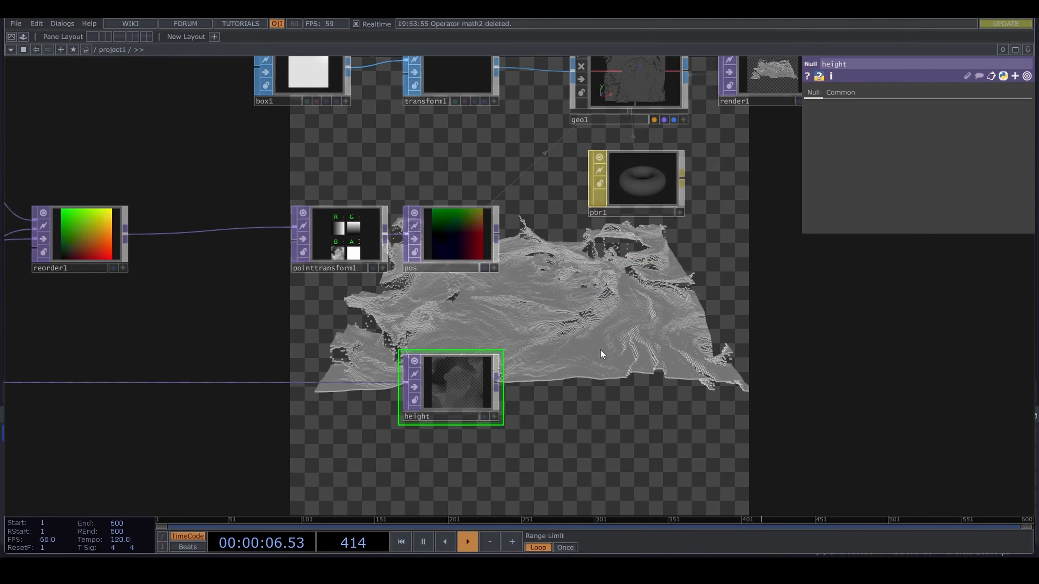
scroll(601, 350, "down", 3)
left_click(605, 188)
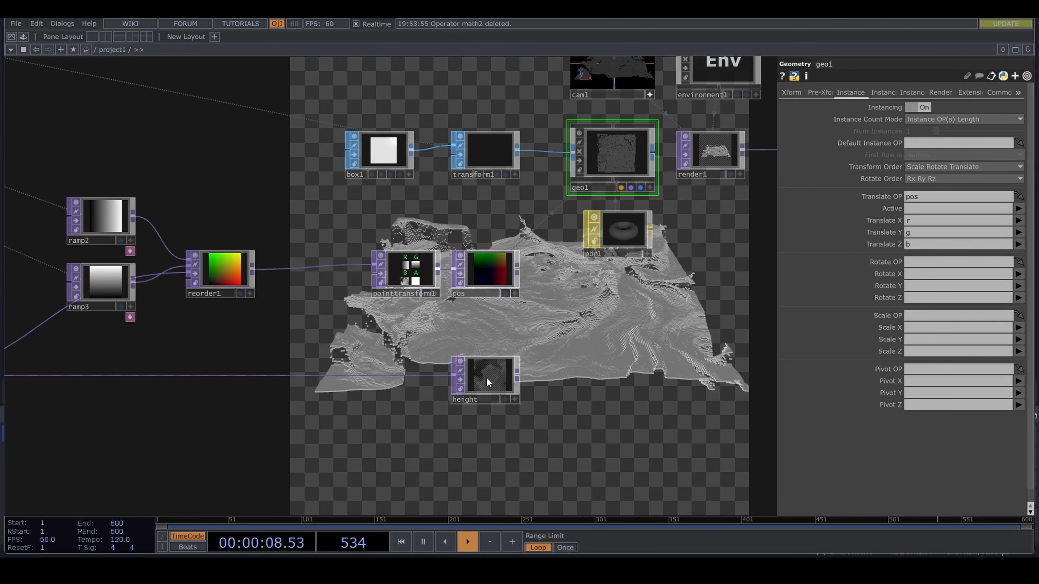
left_click_drag(486, 376, 916, 316)
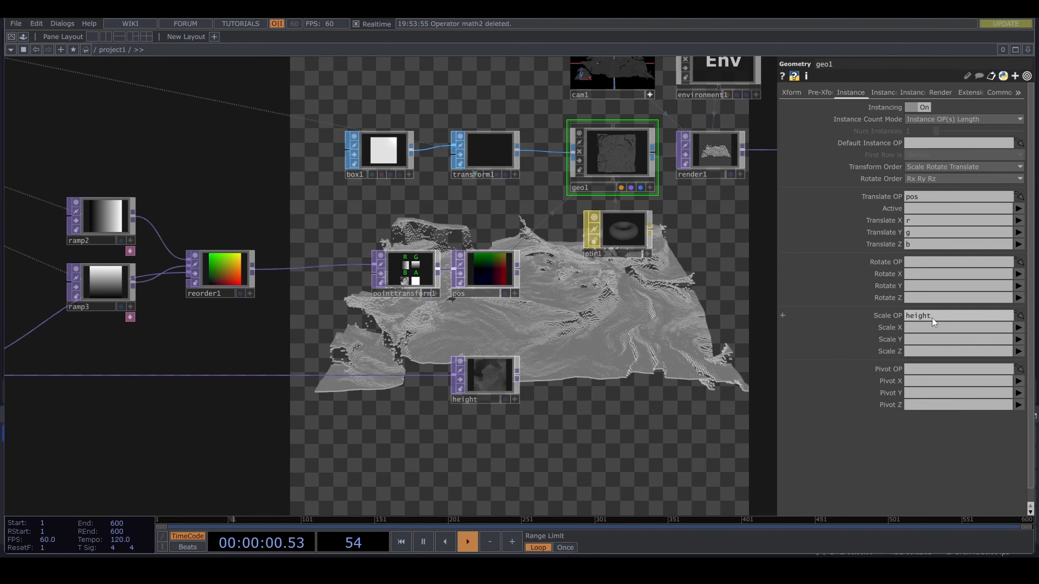
left_click(1018, 351)
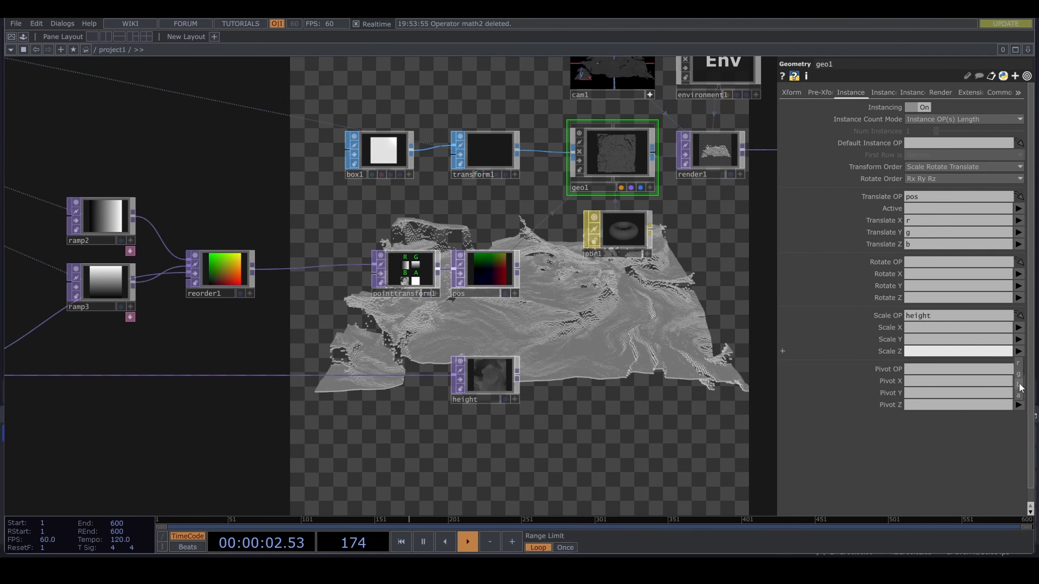
left_click(1019, 385)
- Insert a Math TOP on the wire between math1 and the height null
left_click_drag(334, 421, 548, 405)
left_click_drag(436, 389, 572, 397)
right_click(416, 368)
left_click(444, 360)
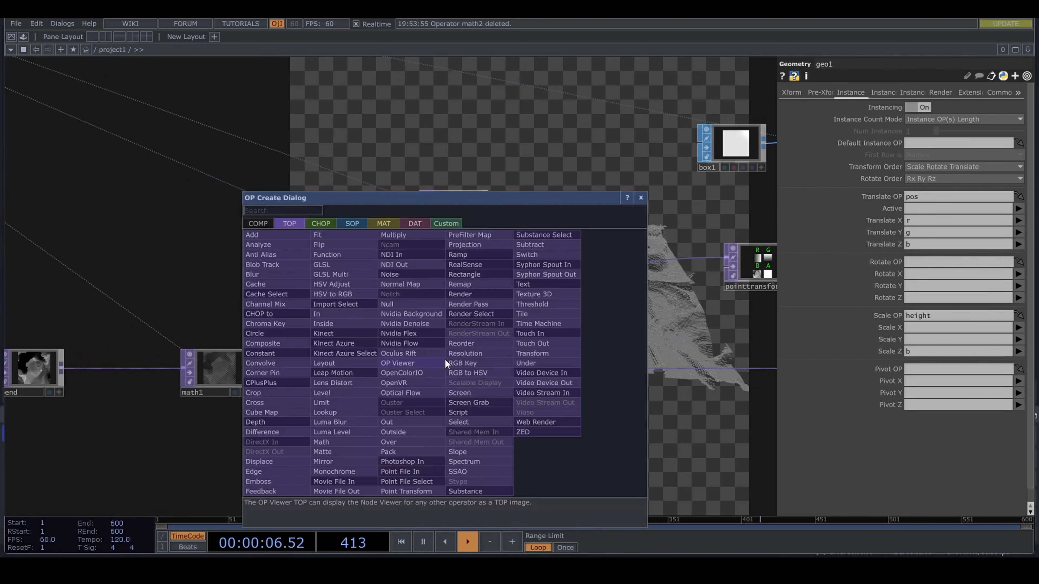
type("math")
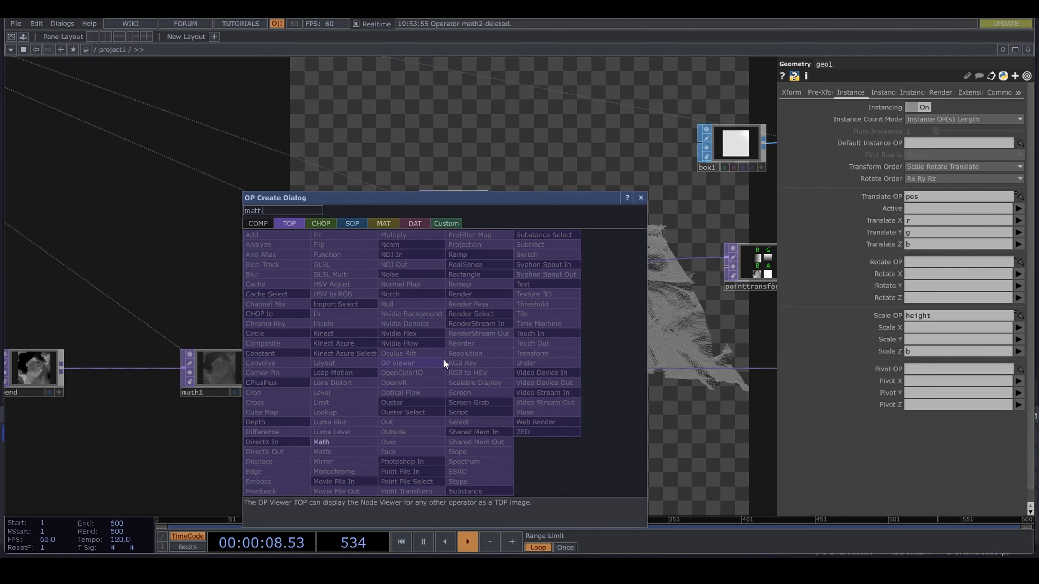
left_click(359, 442)
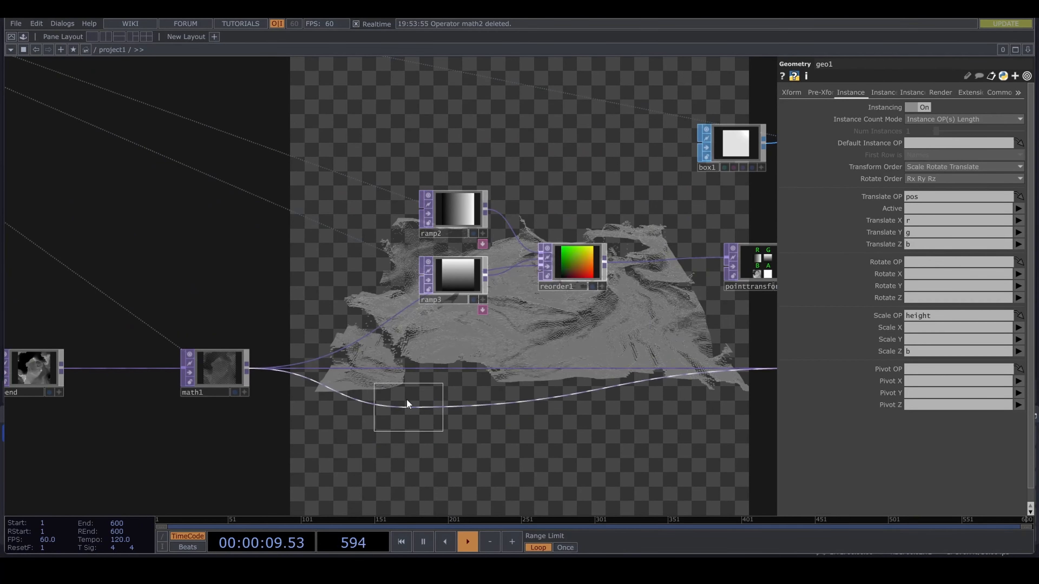
left_click(456, 367)
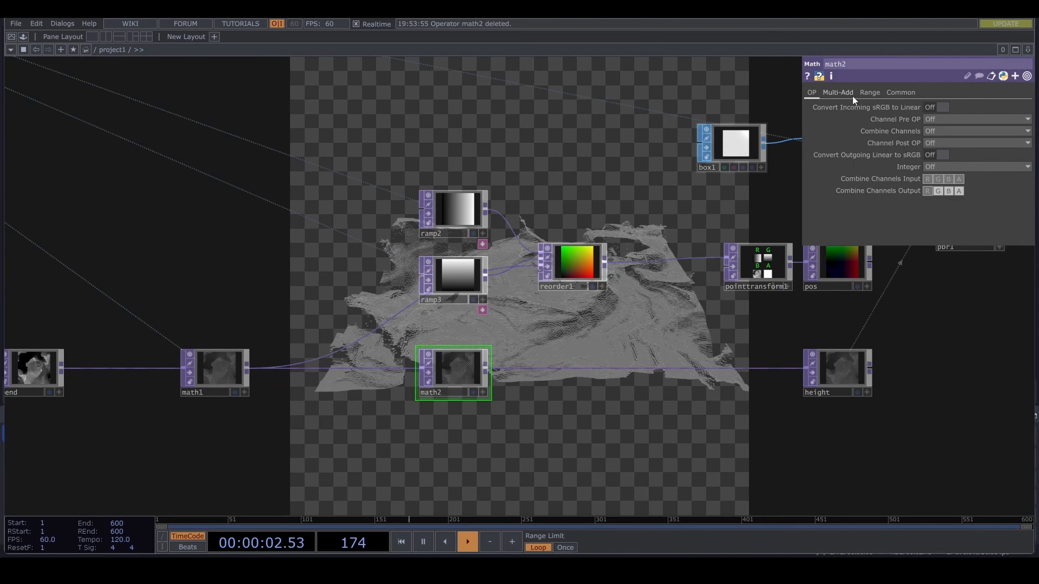
- Set math2's Multiply to 300
left_click(874, 95)
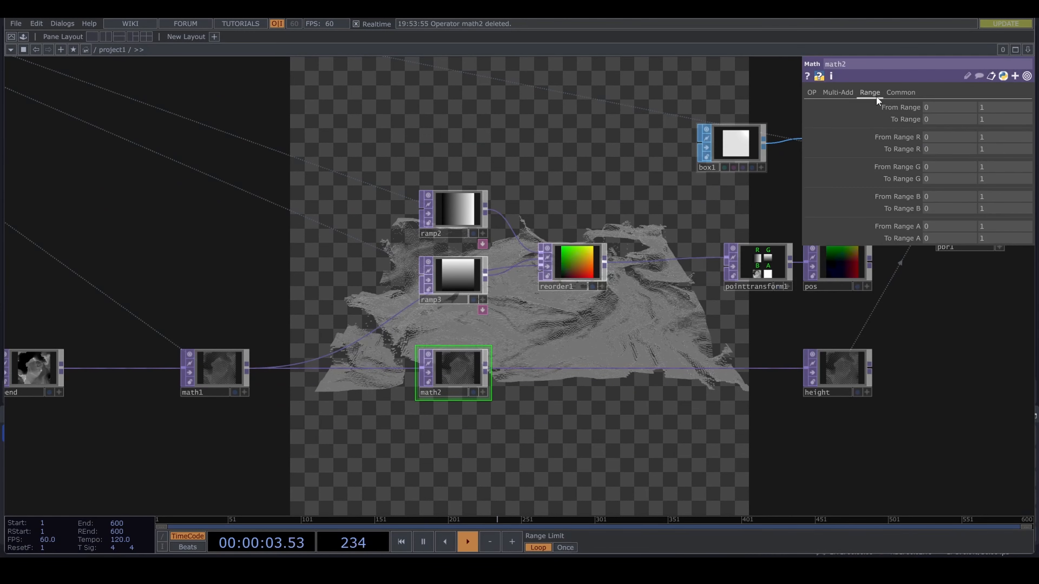
left_click(835, 93)
left_click_drag(966, 119, 1035, 121)
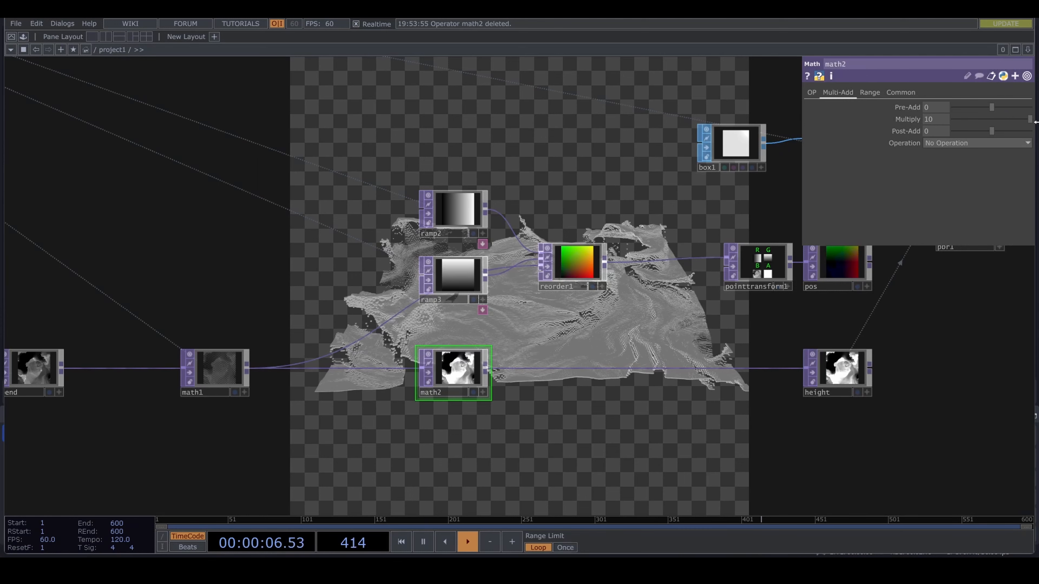
left_click_drag(938, 119, 1035, 102)
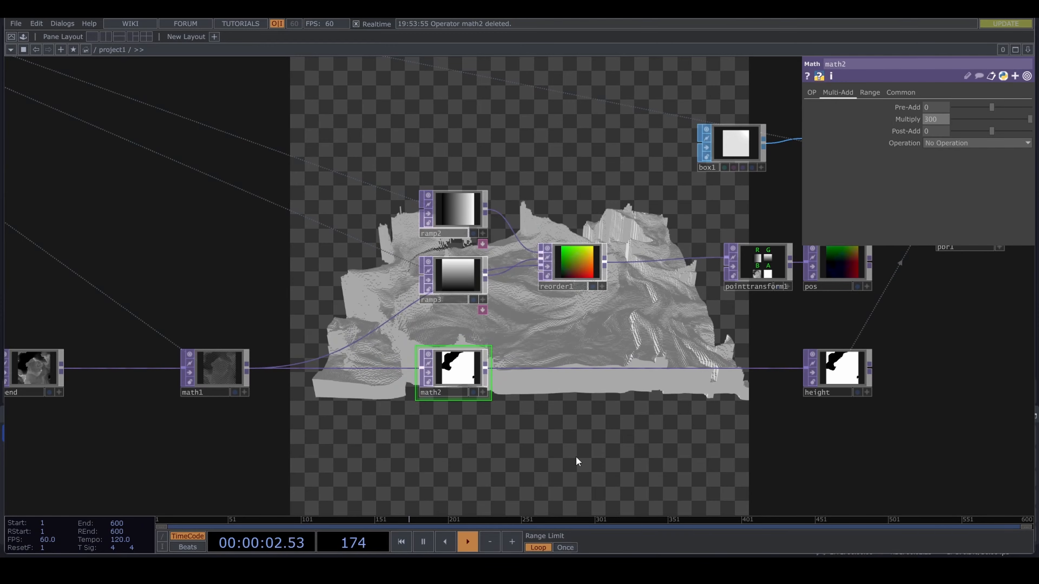
- Drive math2's Multiply with a reference to null1's res channel
left_click_drag(558, 430, 439, 445)
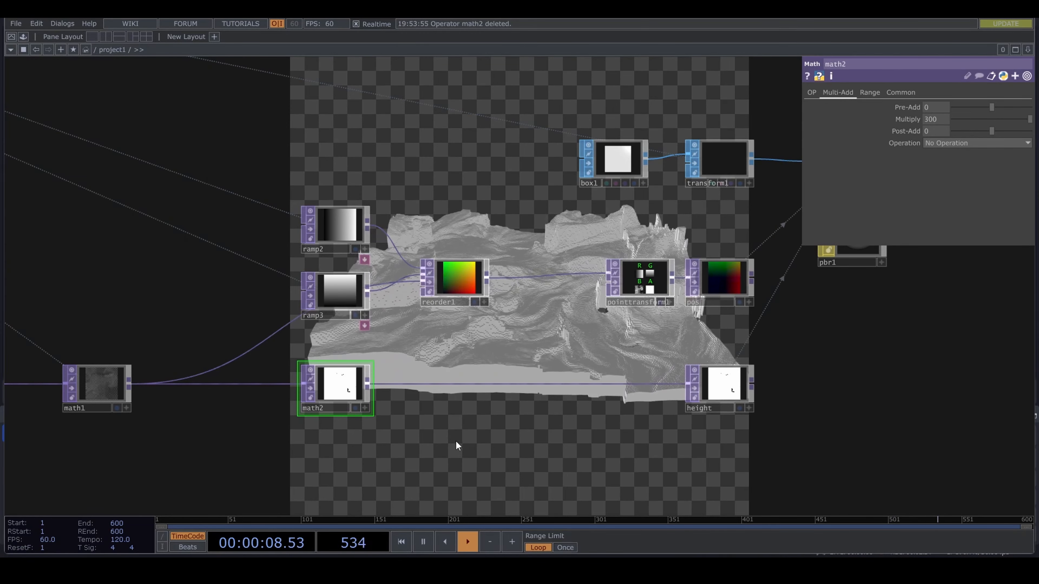
left_click_drag(455, 440, 635, 463)
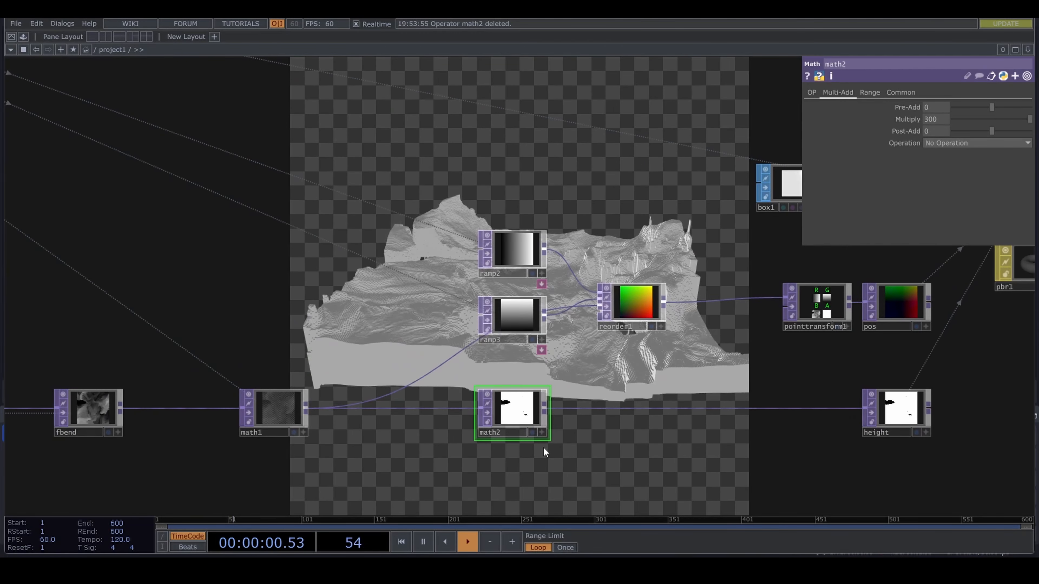
scroll(451, 463, "down", 3)
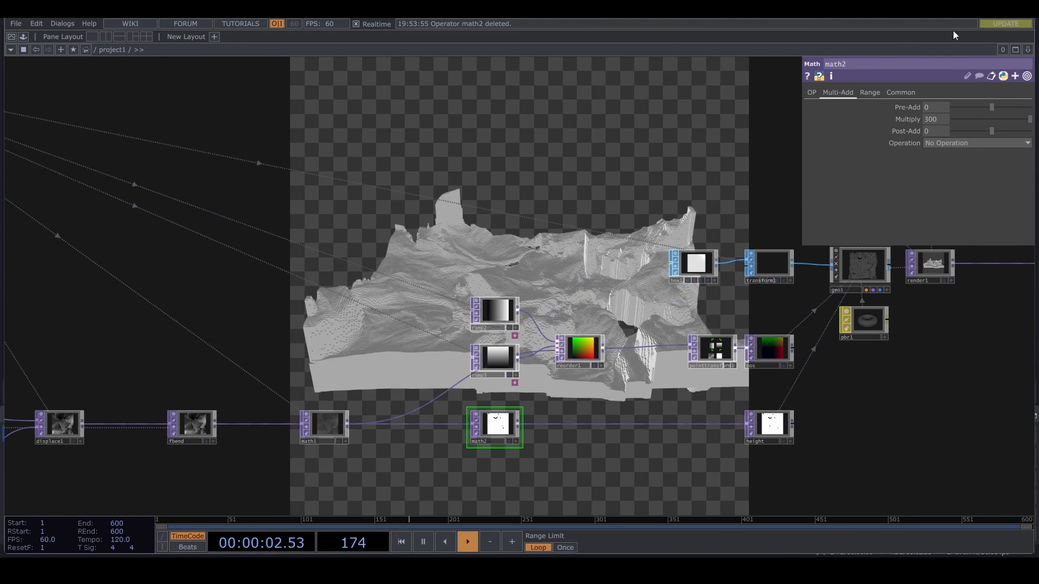
left_click(936, 119)
left_click_drag(313, 258, 677, 327)
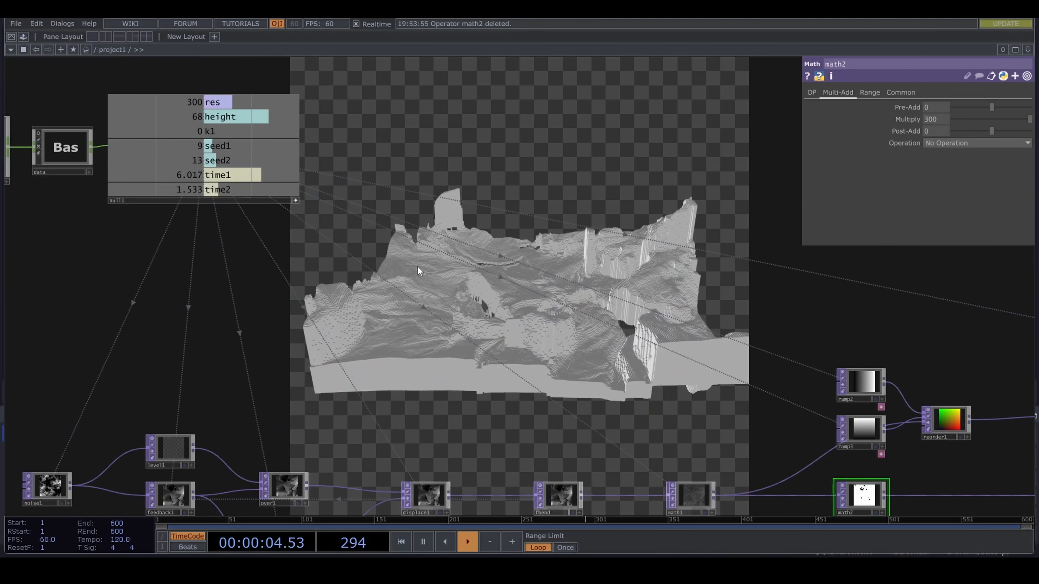
left_click_drag(214, 103, 707, 133)
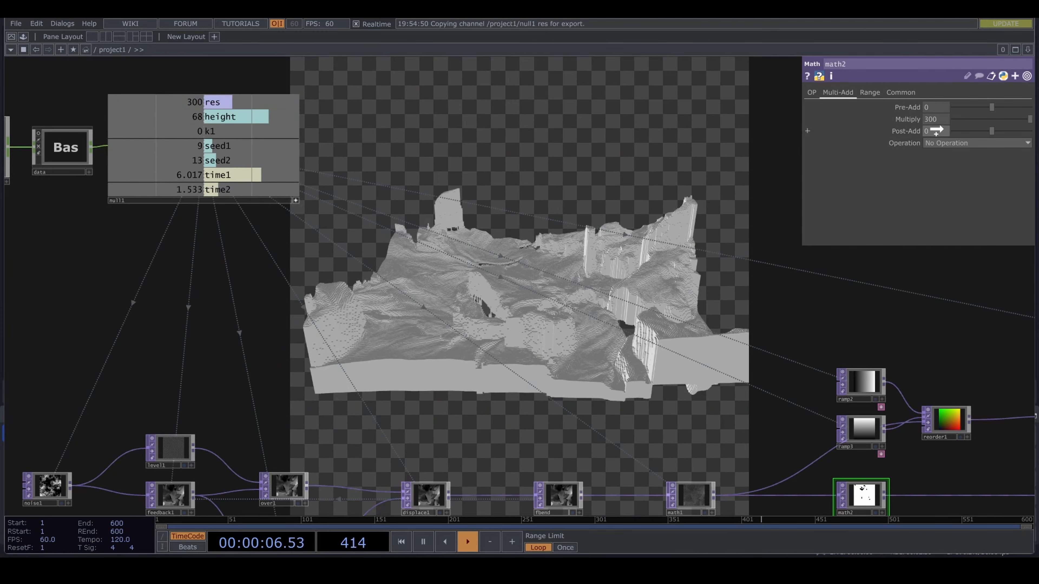
left_click_drag(936, 130, 937, 120)
left_click(945, 118)
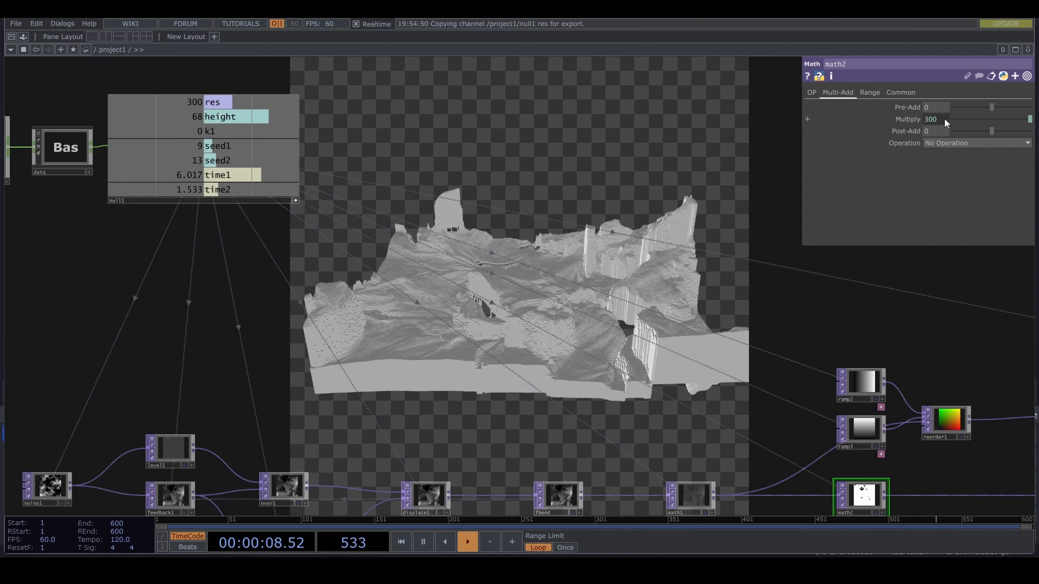
- Insert a Limit TOP on the wire between fbend and math1
left_click_drag(704, 383, 553, 314)
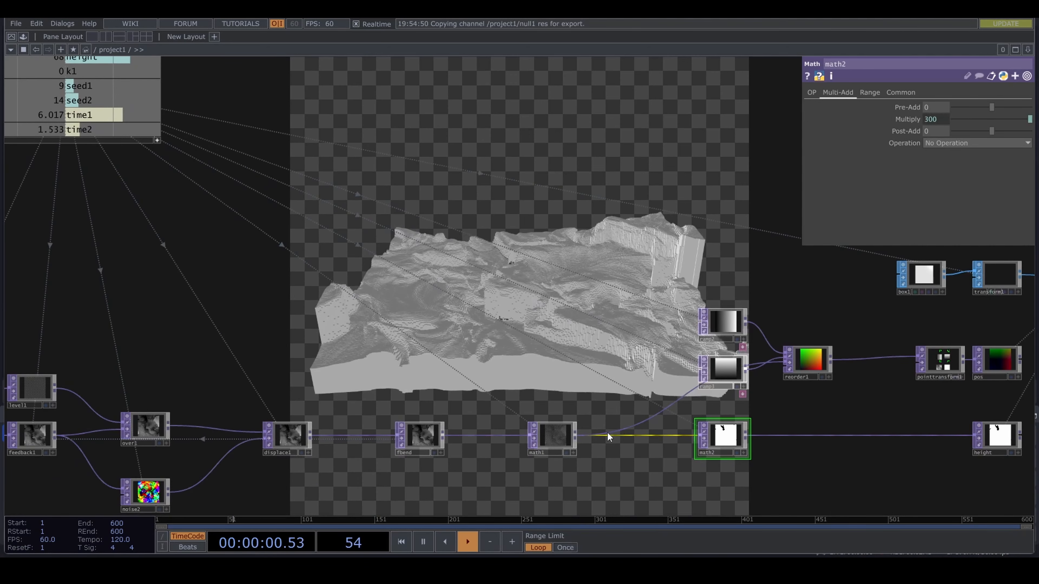
left_click_drag(526, 474, 616, 470)
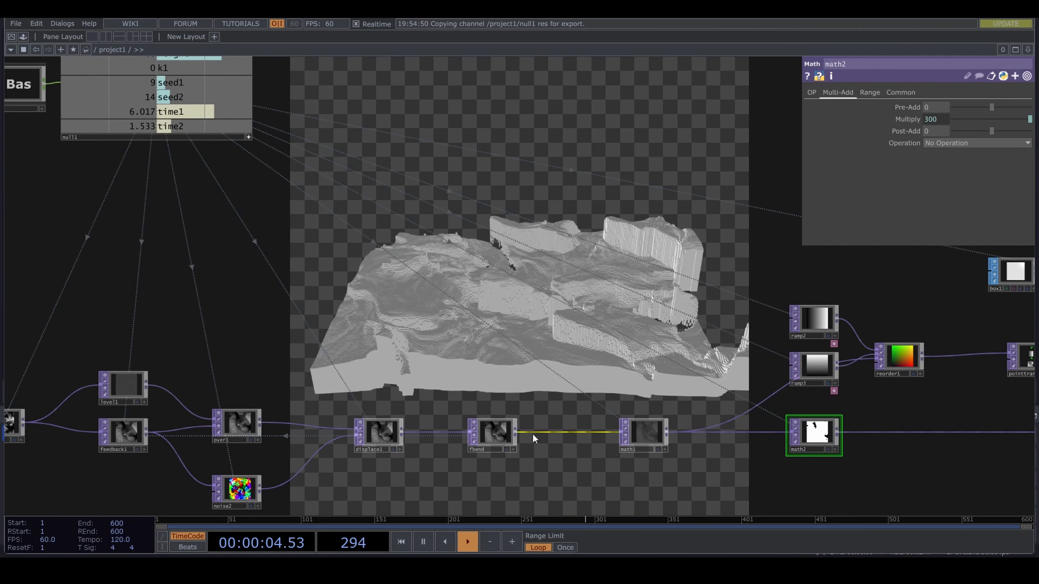
right_click(556, 432)
left_click(588, 422)
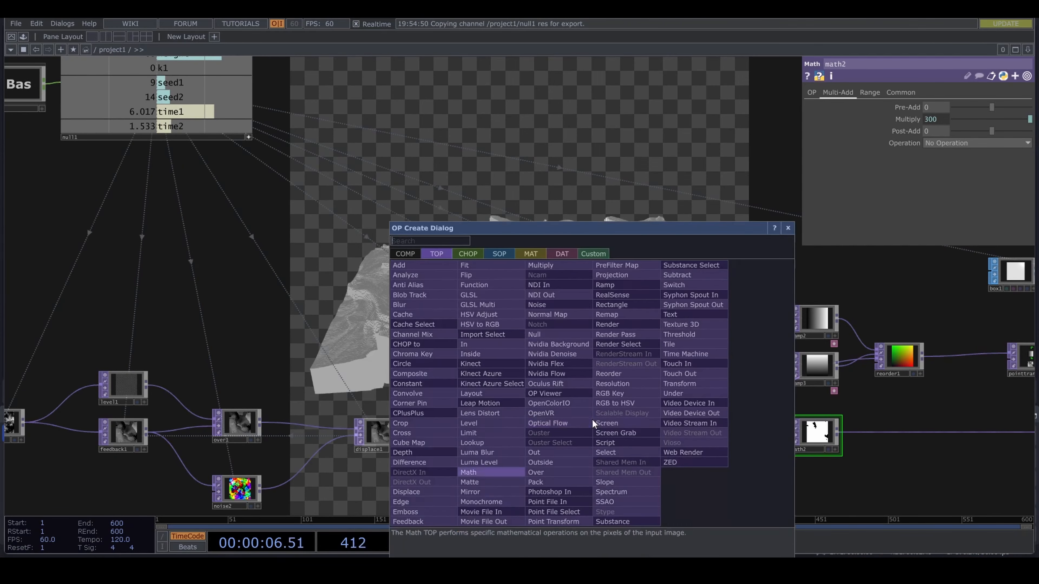
left_click(476, 433)
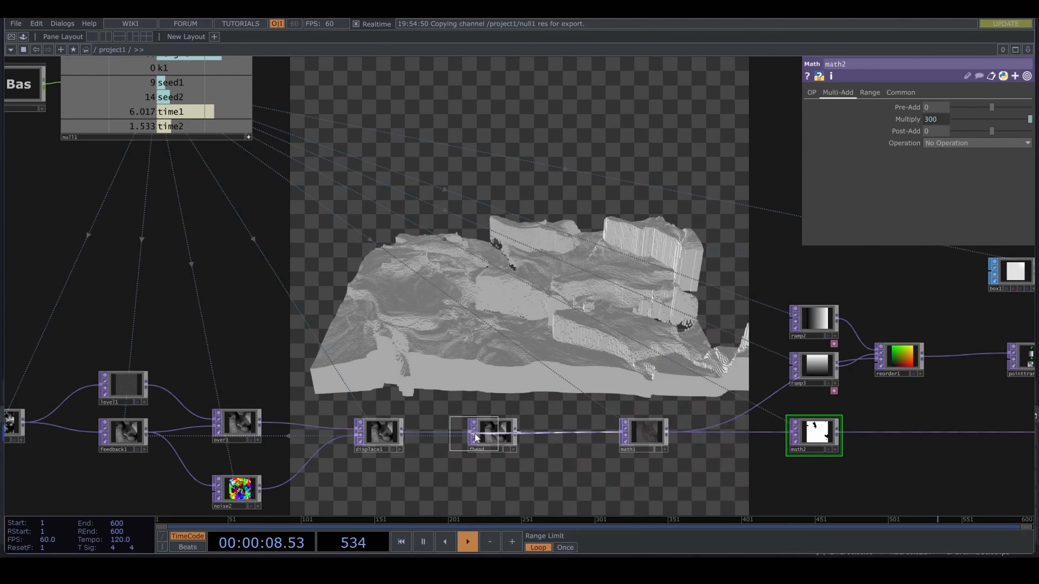
left_click(560, 439)
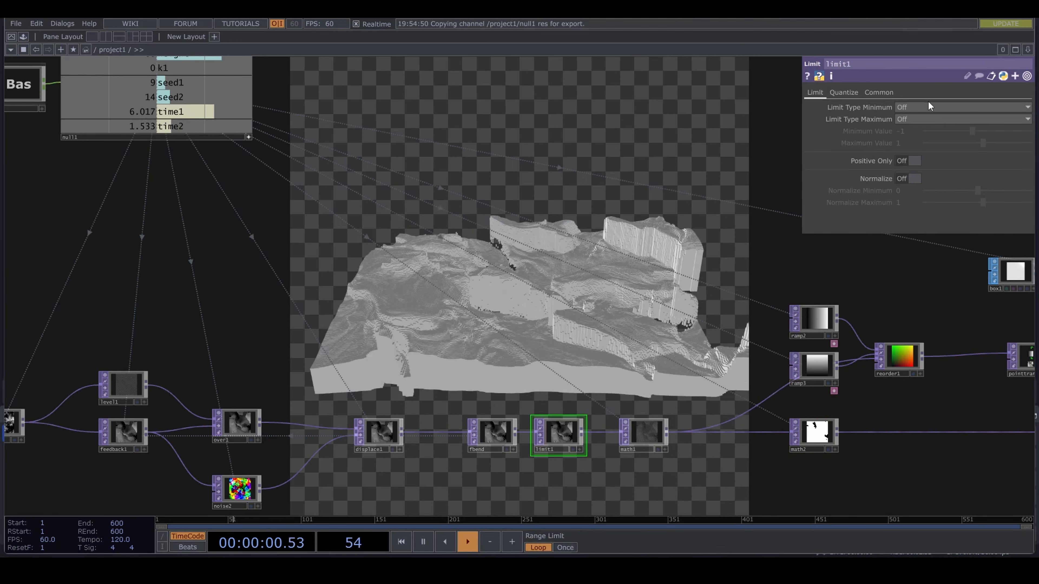
- Set limit1's Limit Type Minimum to Clamp with a Minimum Value of 0
left_click(919, 105)
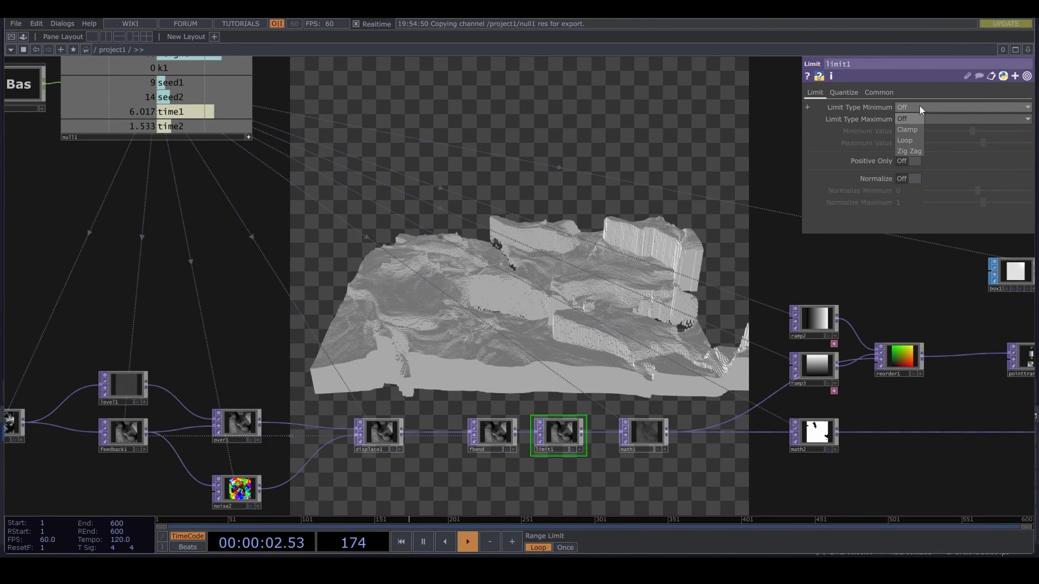
left_click(912, 130)
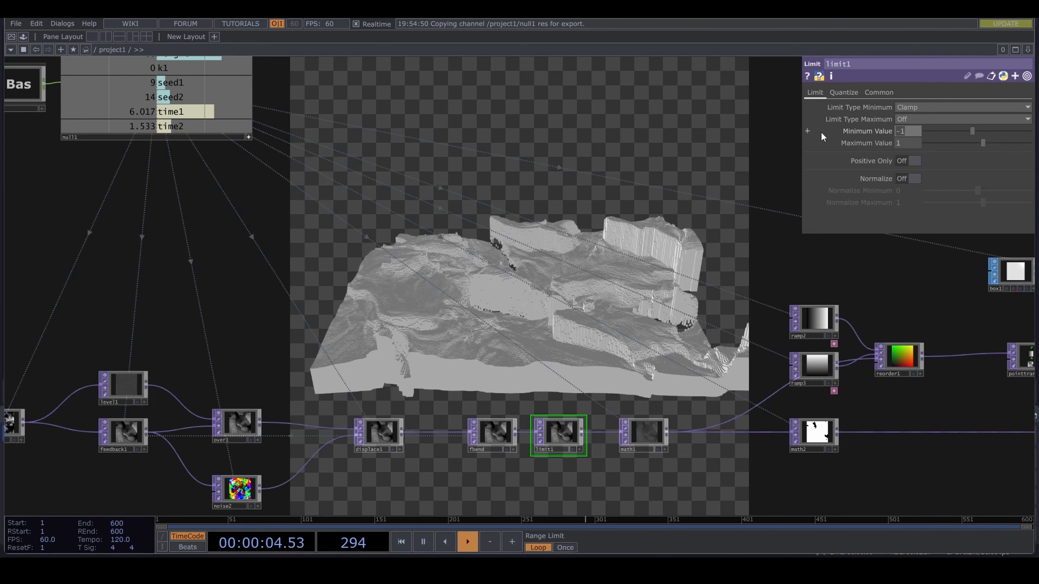
type("0")
left_click_drag(699, 324, 561, 302)
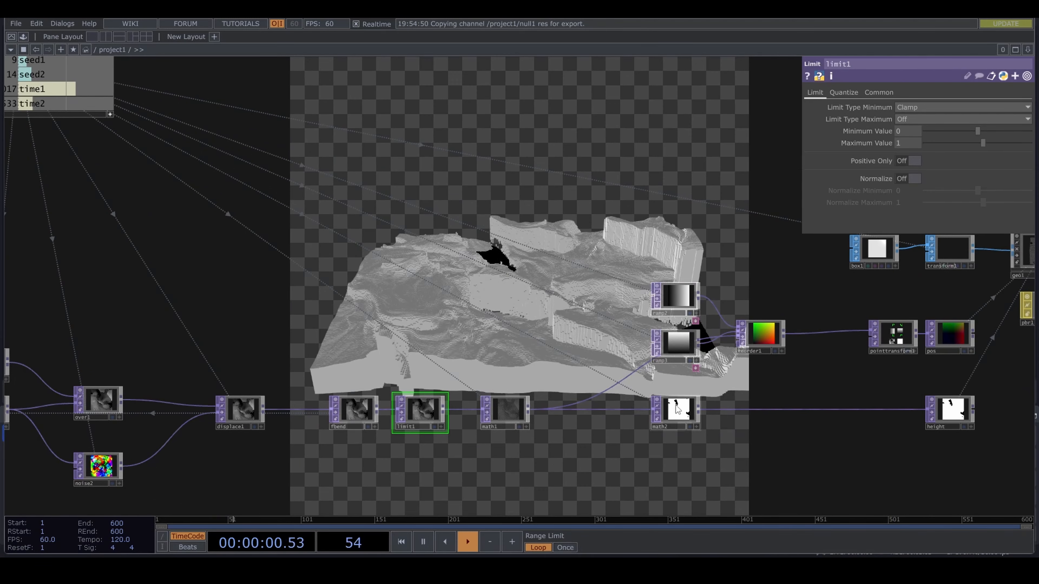
- Set math2's Post-Add to 1
left_click(683, 409)
left_click_drag(938, 131, 942, 111)
left_click_drag(541, 351, 612, 354)
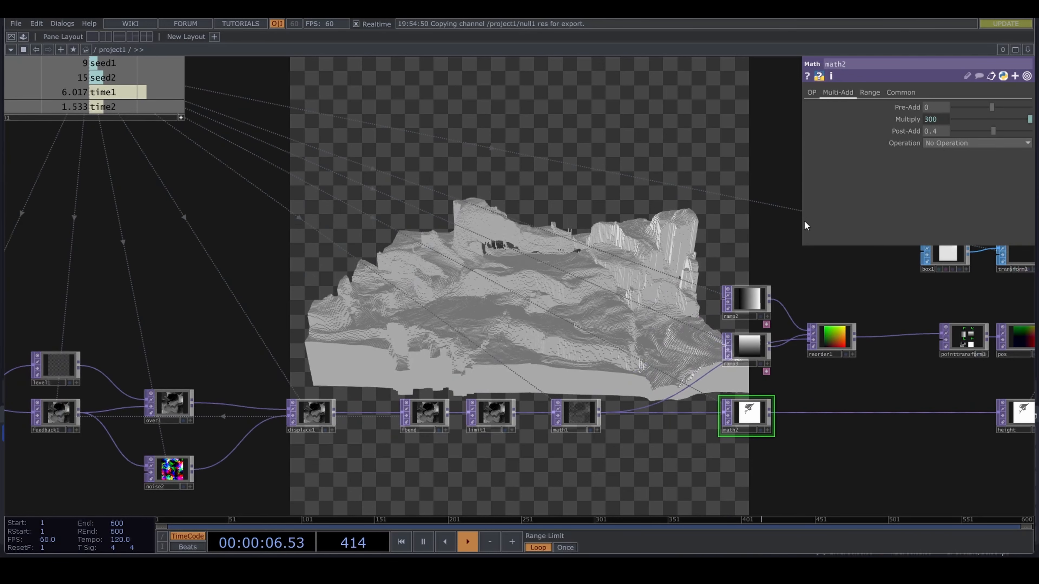
type("1")
key("Return")
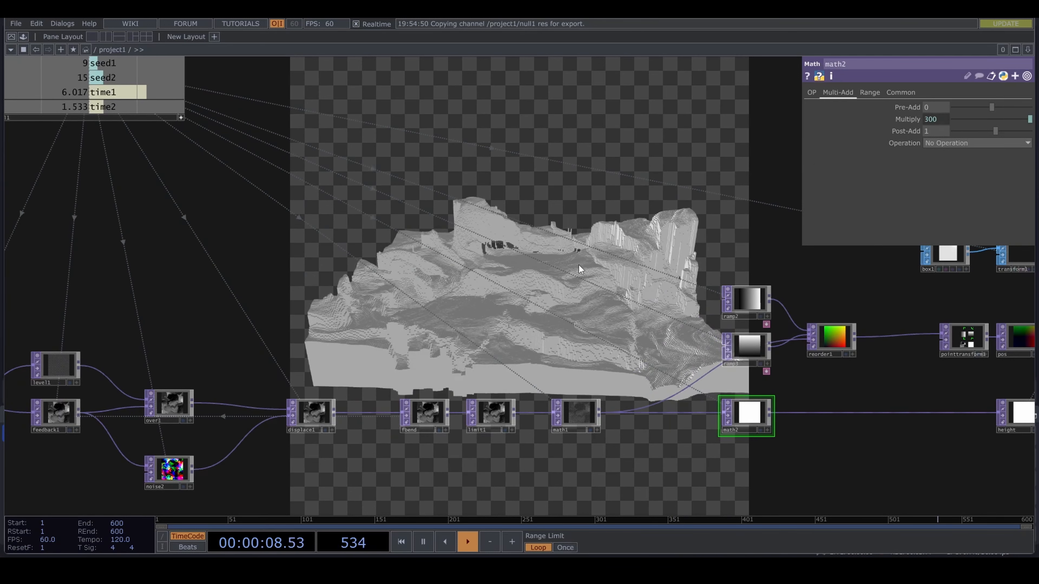
- Check math1's Multiply expression and change math2's Multiply expression to op('null1')['res']*2
scroll(486, 452, "up", 5)
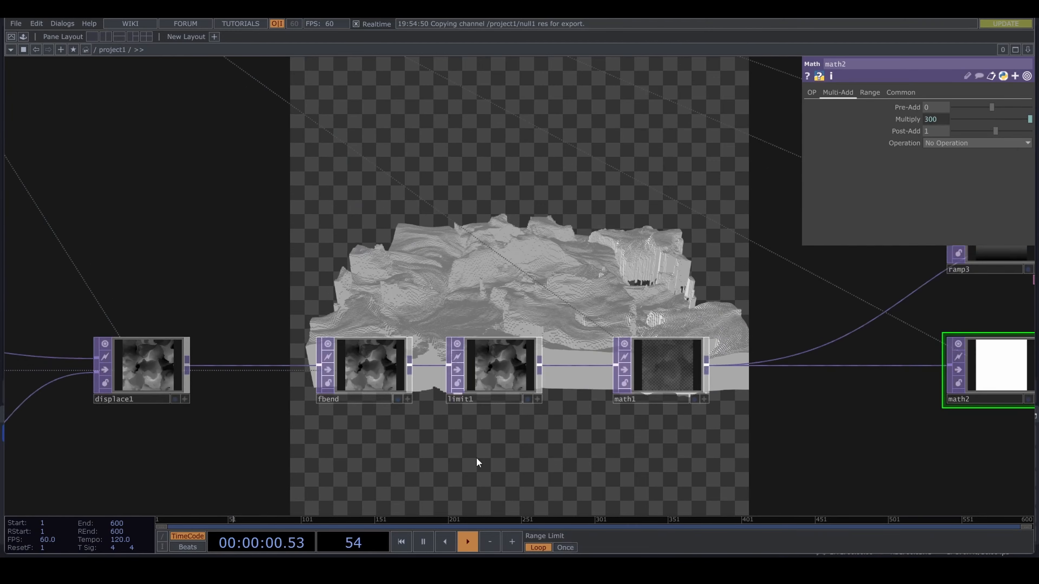
scroll(493, 486, "down", 5)
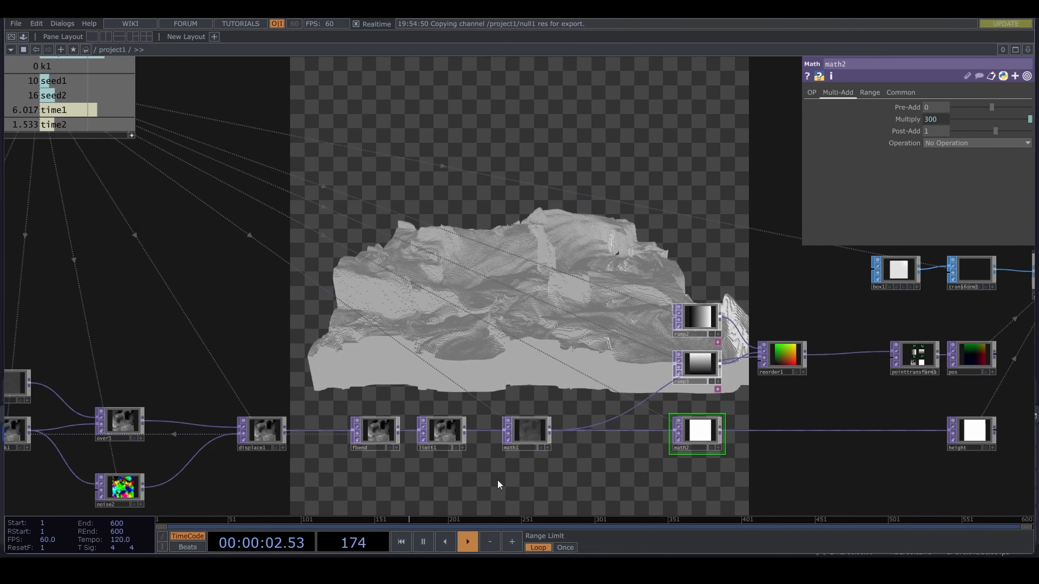
left_click(531, 432)
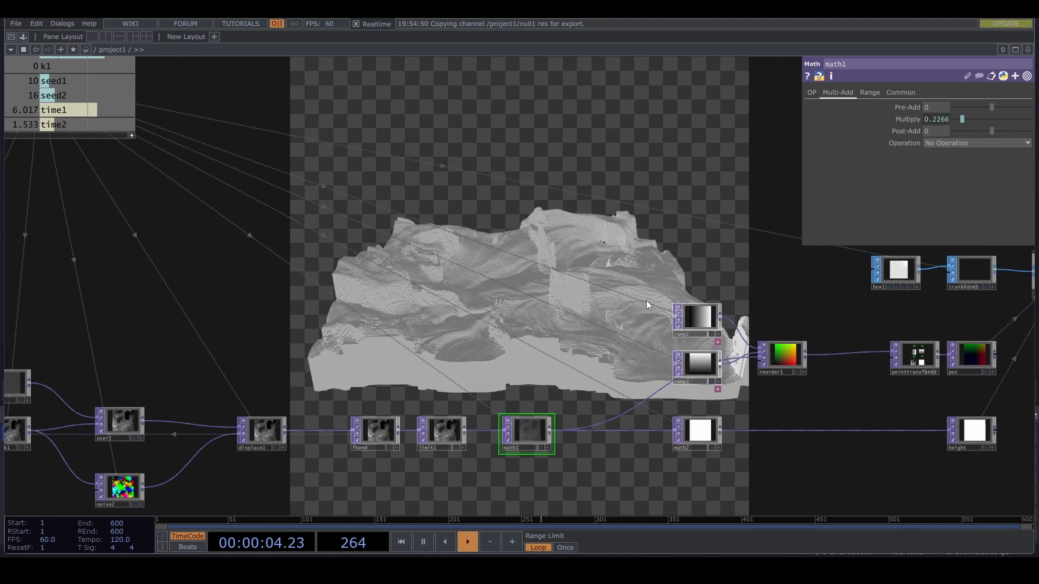
left_click(924, 119)
mouse_move(902, 135)
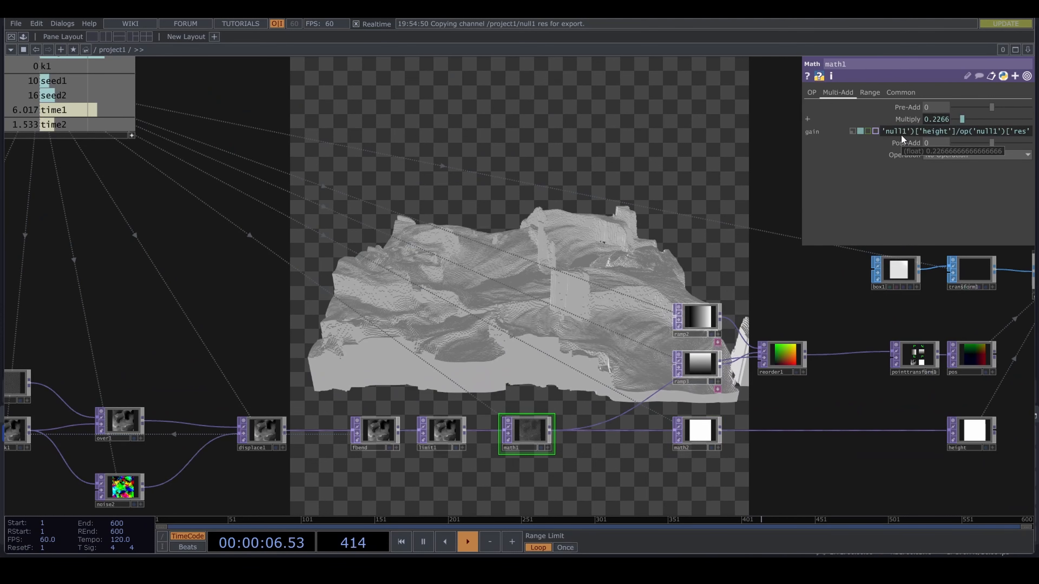
left_click(698, 429)
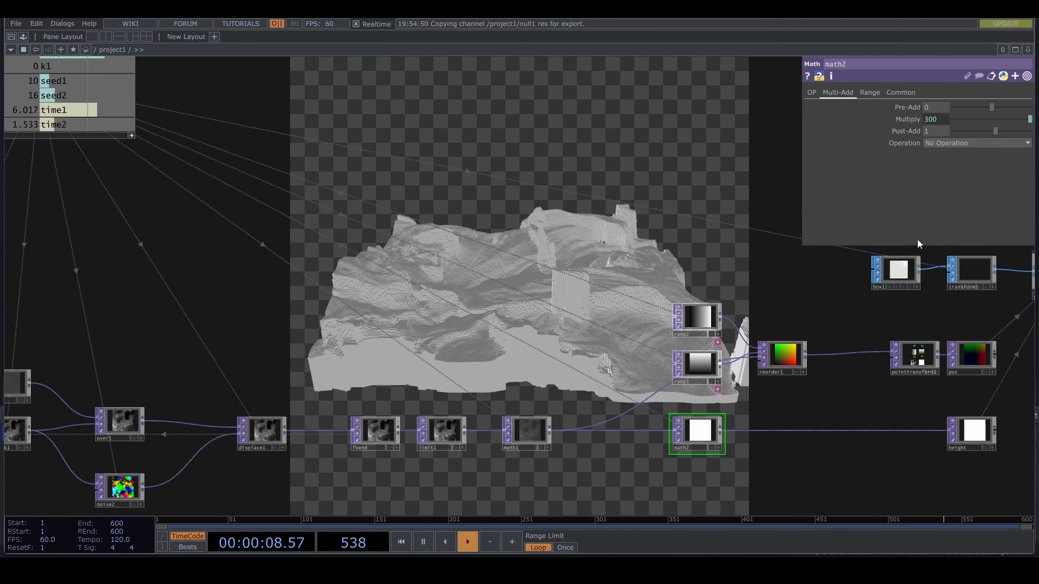
left_click(938, 118)
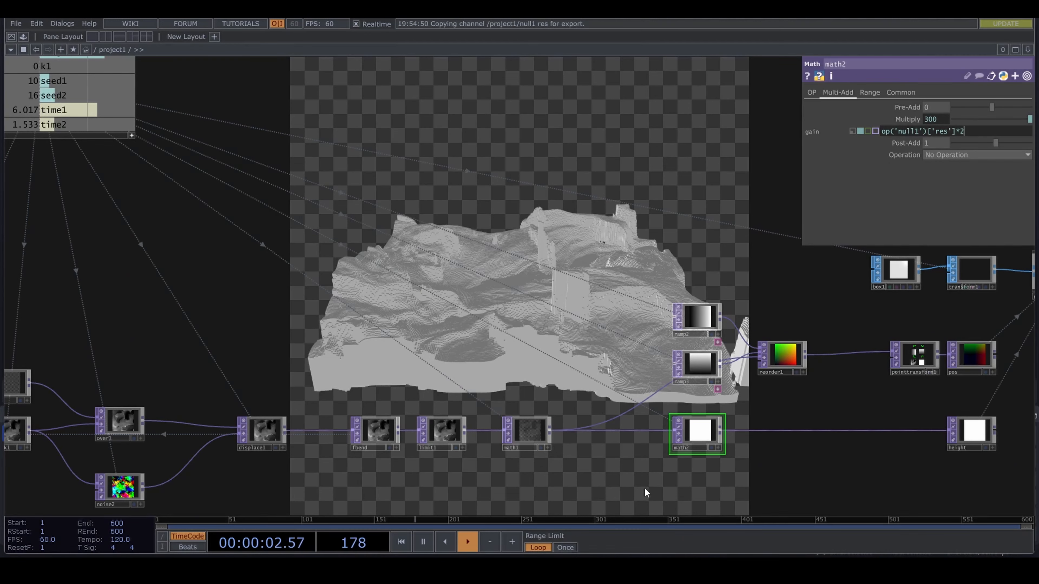
key("Return")
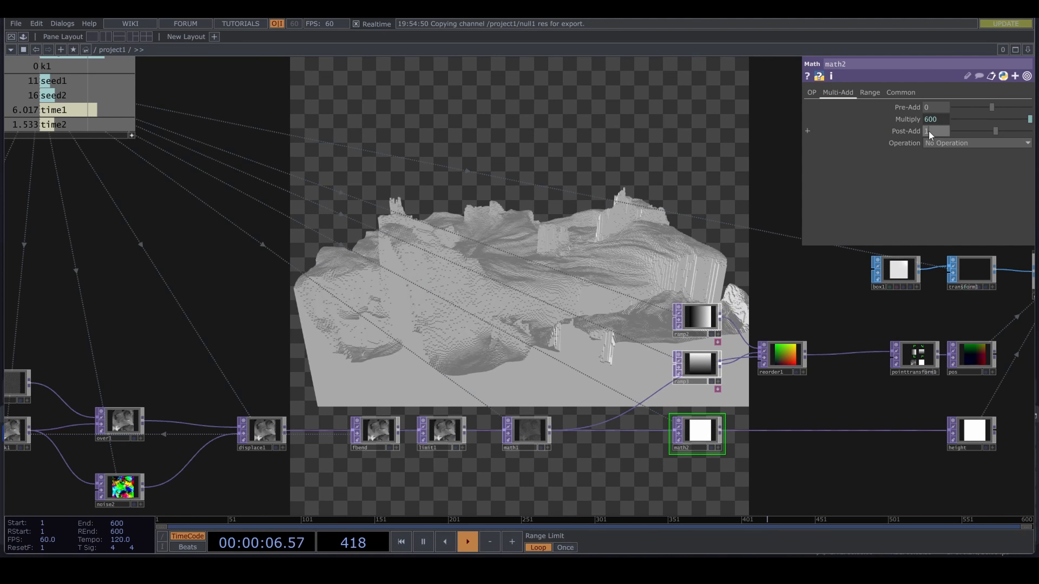
- Set math2's Post-Add to 0.1
type("10")
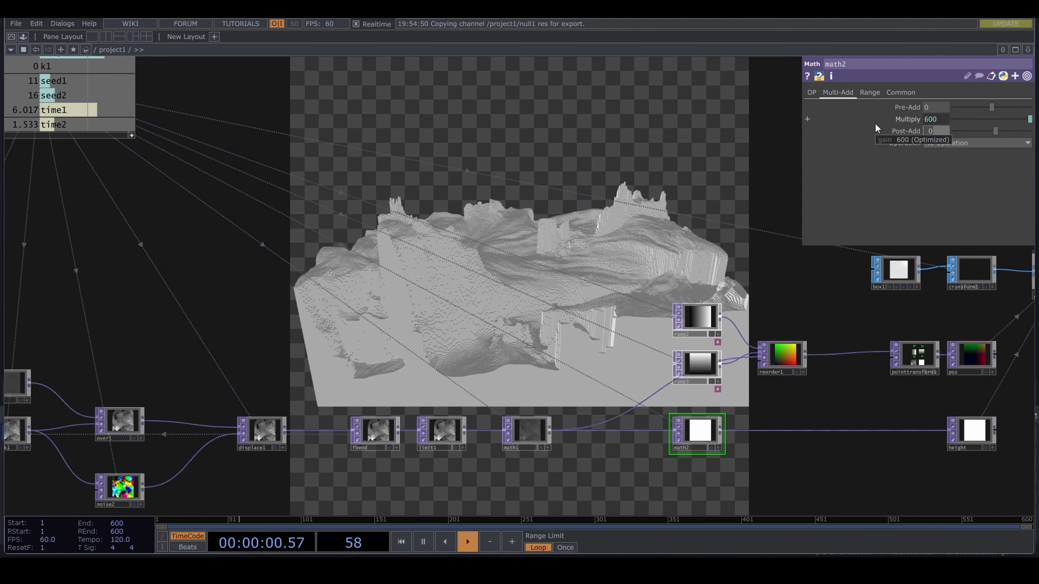
type(".1")
key("Return")
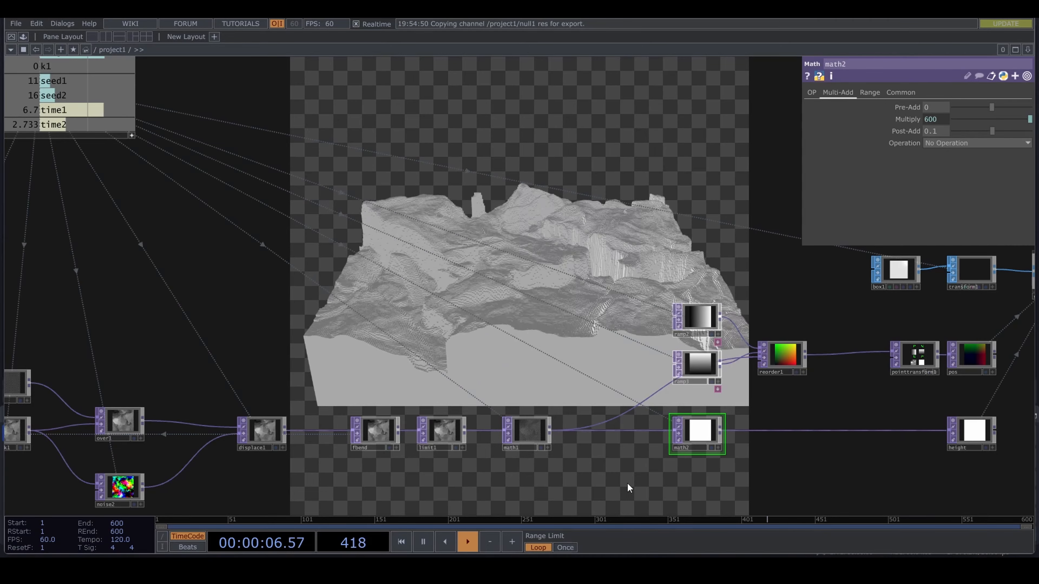
- Move the feedback network nodes from noise1 through fbend together, farther away from limit1, to open a gap in the chain
left_click_drag(626, 482, 289, 501)
left_click_drag(549, 405, 494, 396)
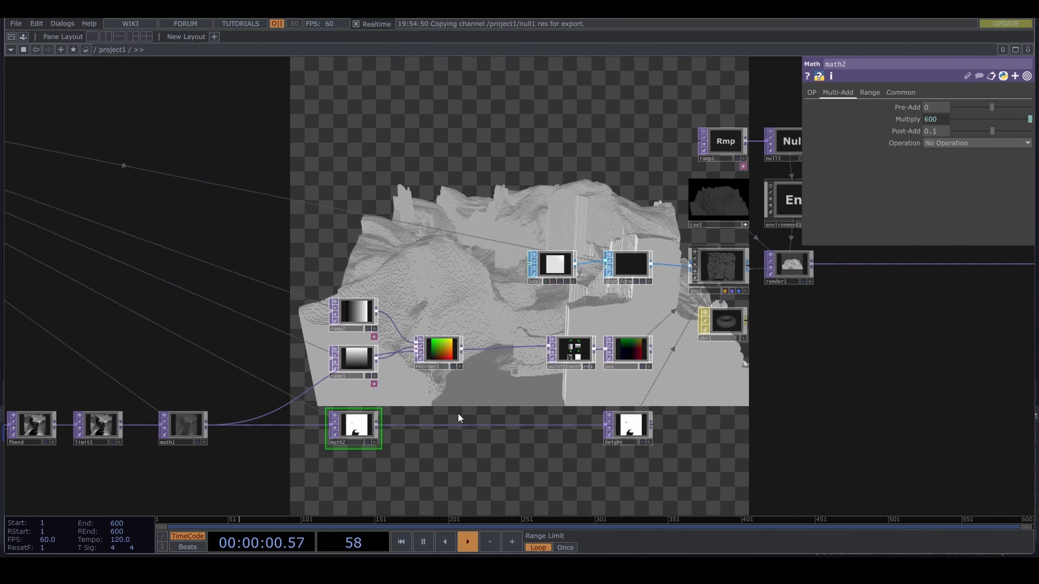
left_click_drag(455, 461, 689, 452)
left_click_drag(473, 480, 662, 465)
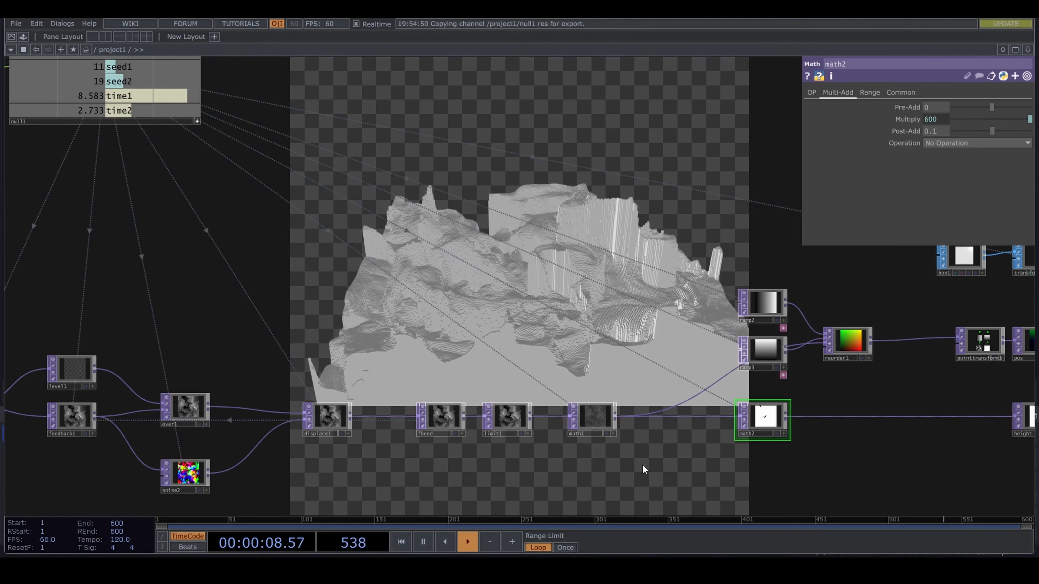
scroll(642, 464, "down", 5)
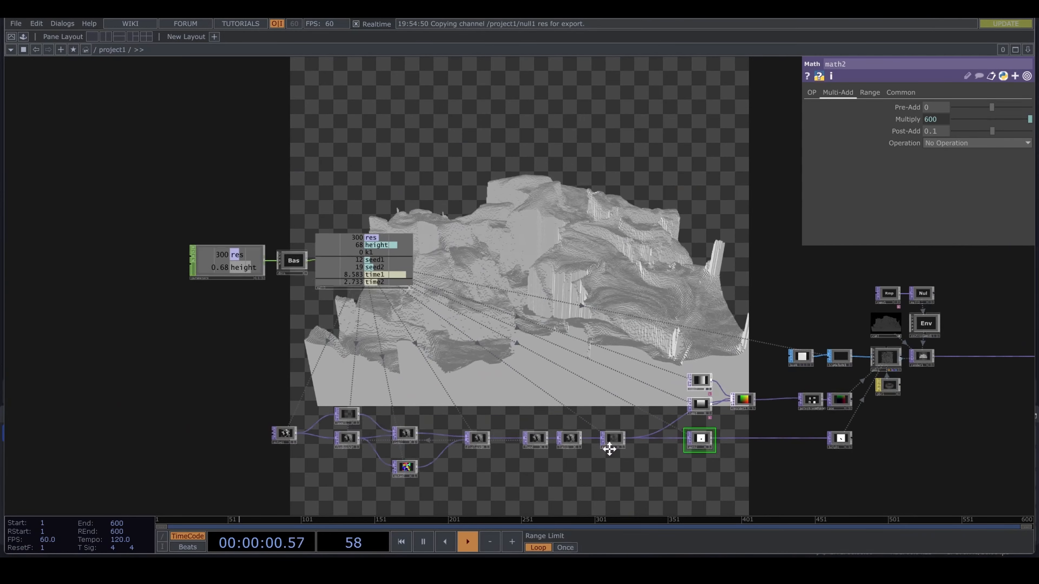
scroll(602, 470, "up", 2)
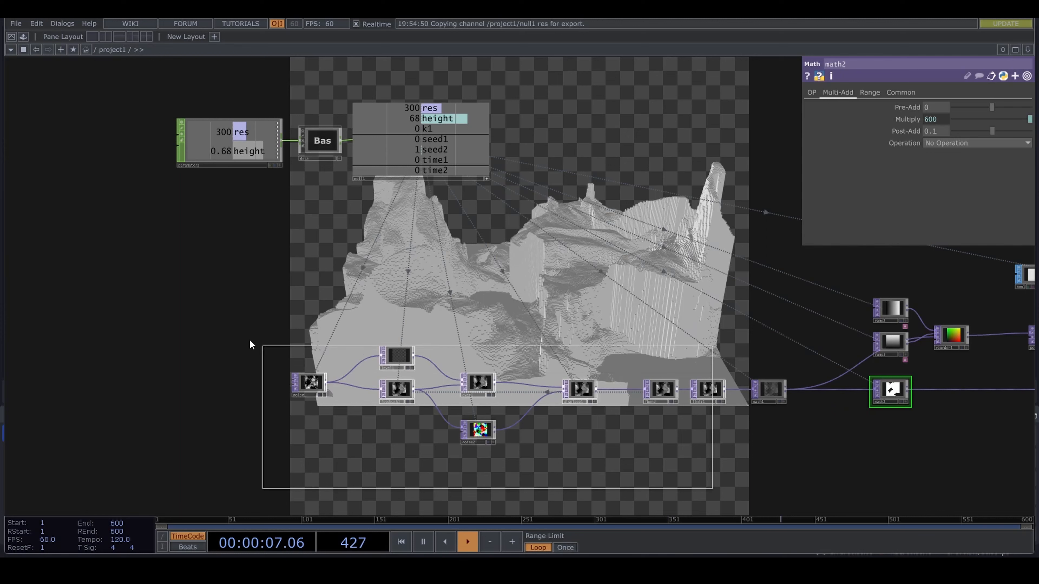
left_click(309, 382)
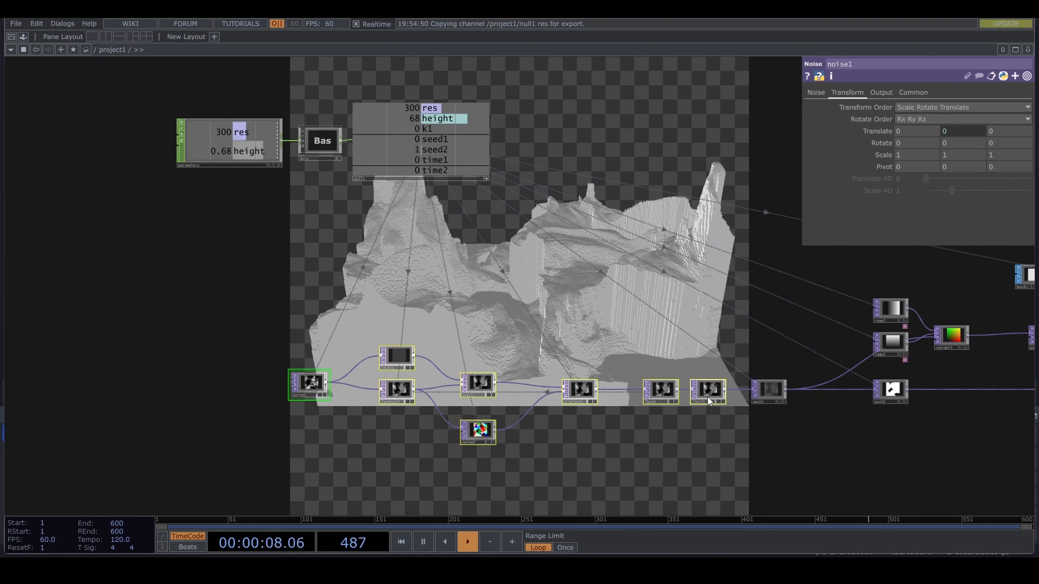
right_click_drag(674, 464, 239, 320)
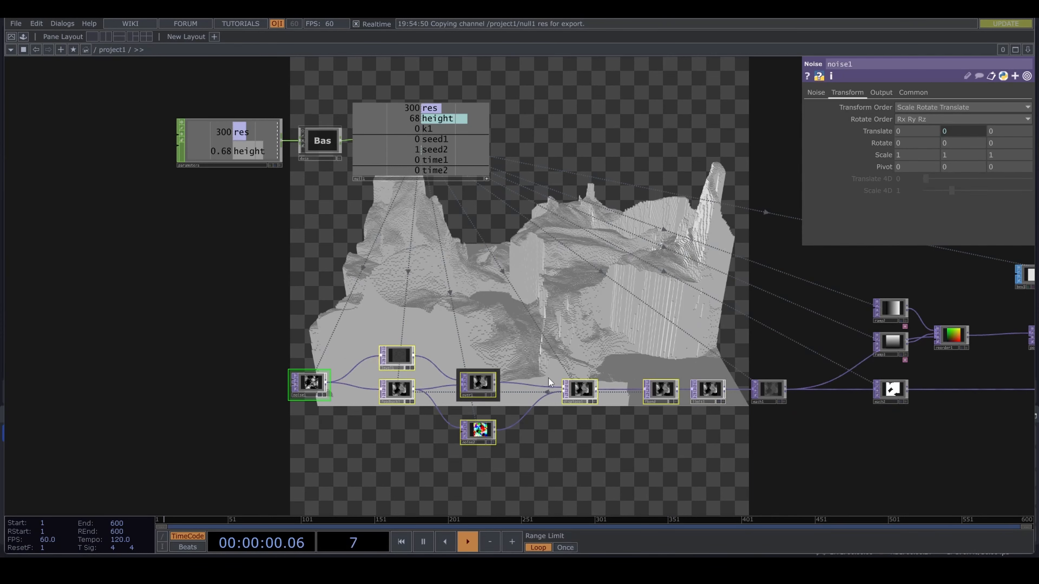
left_click_drag(651, 390, 508, 392)
left_click_drag(682, 433, 610, 416)
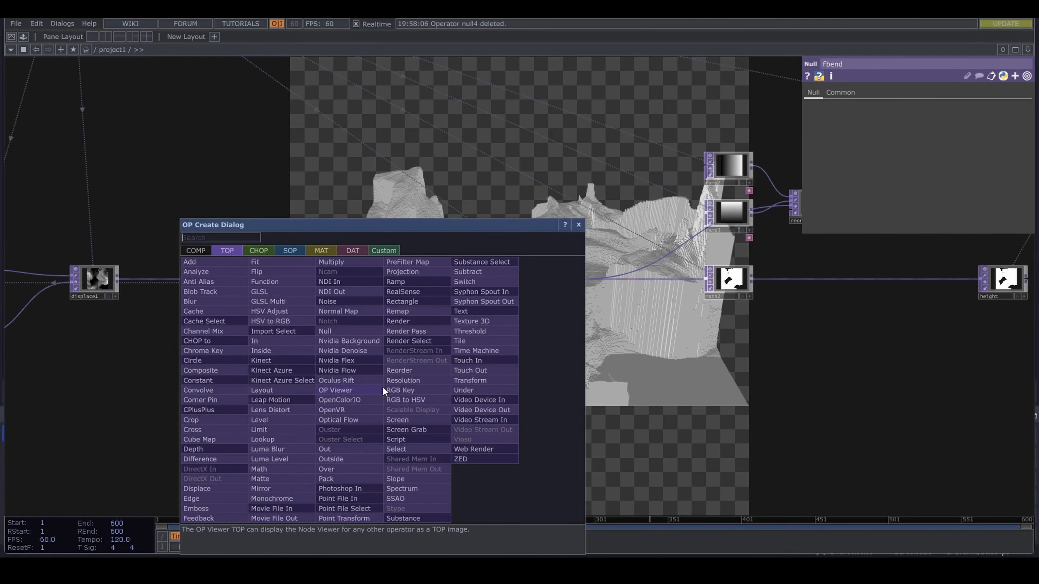
- Add a Select TOP below the chain and set its TOP reference to fbend
type("se")
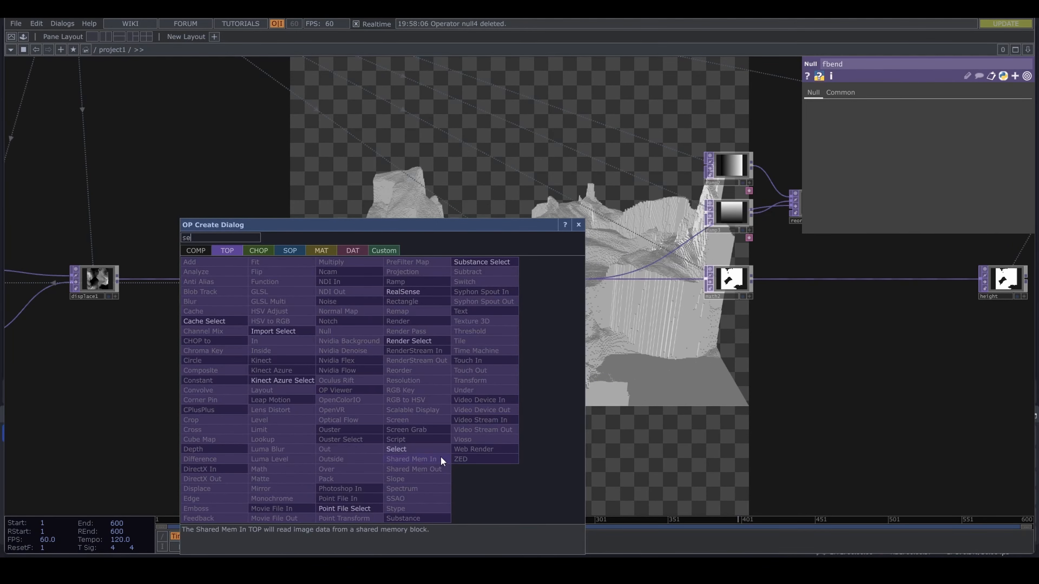
left_click(416, 449)
left_click(387, 403)
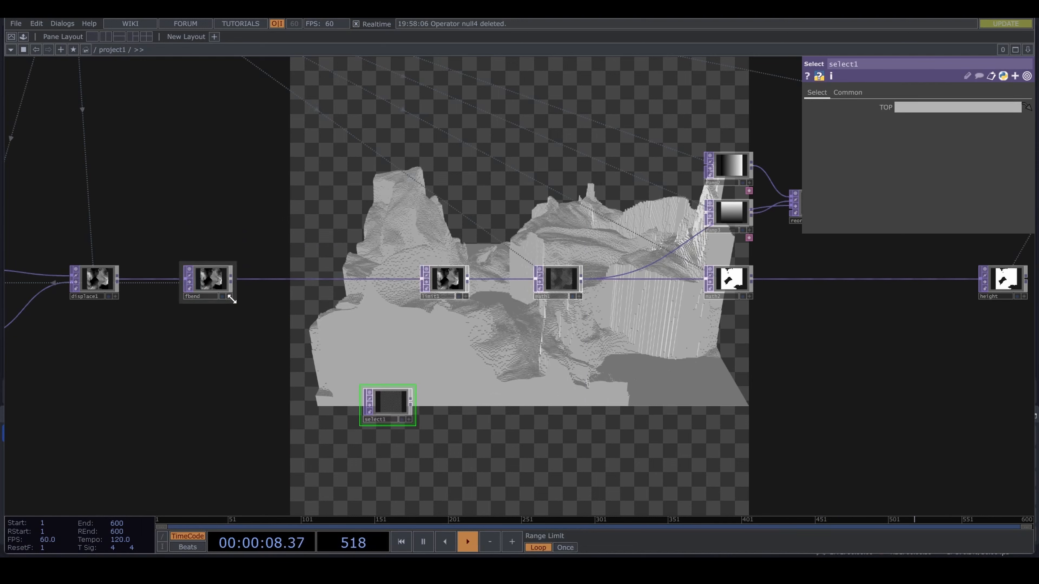
left_click_drag(208, 280, 385, 408)
- Add a Null TOP fed by select1, placed below the height null
left_click_drag(498, 415, 377, 406)
left_click_drag(281, 395, 235, 396)
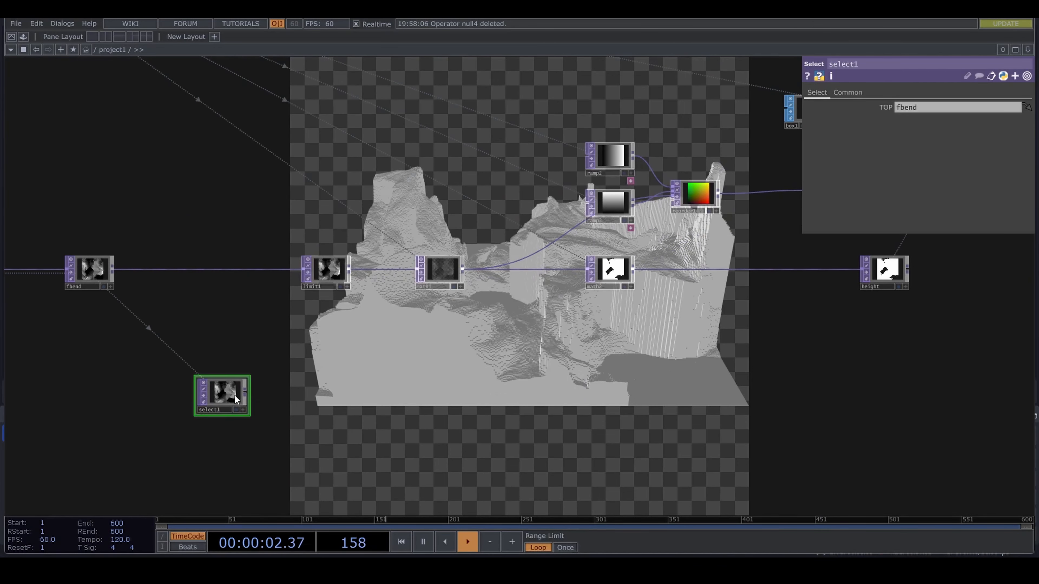
left_click(246, 392)
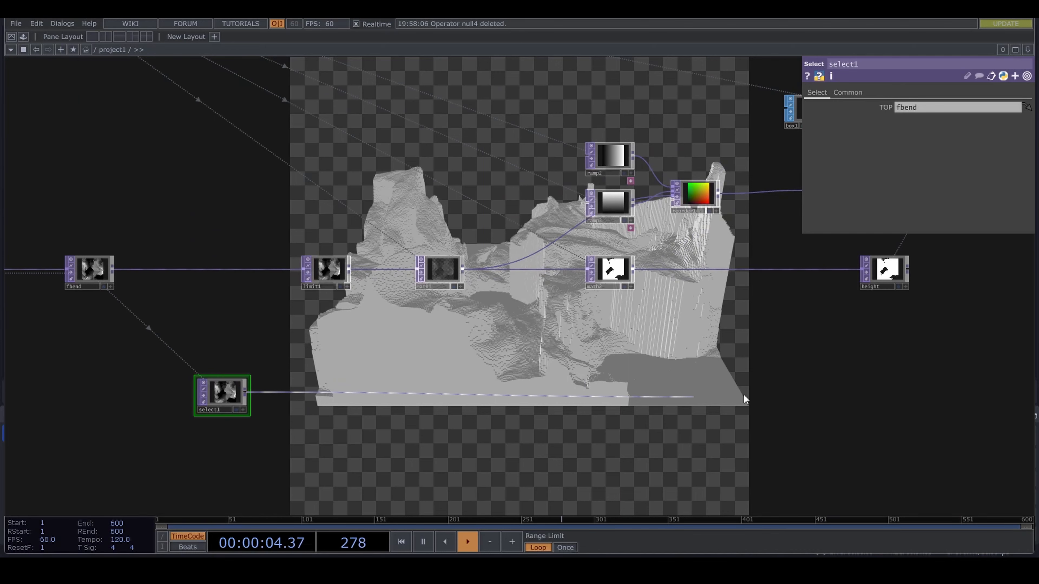
left_click(895, 380)
type("nul")
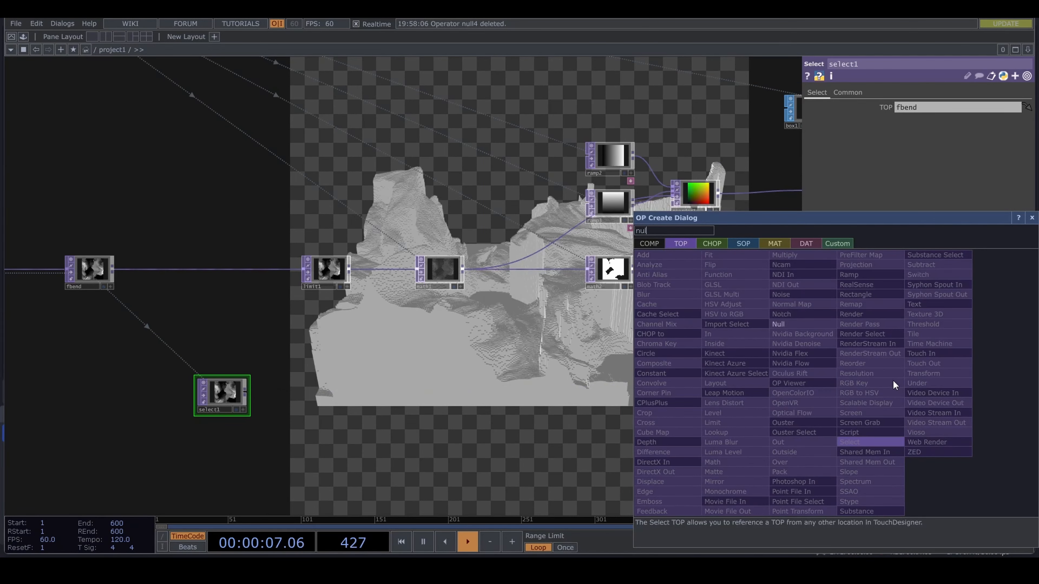
left_click(798, 329)
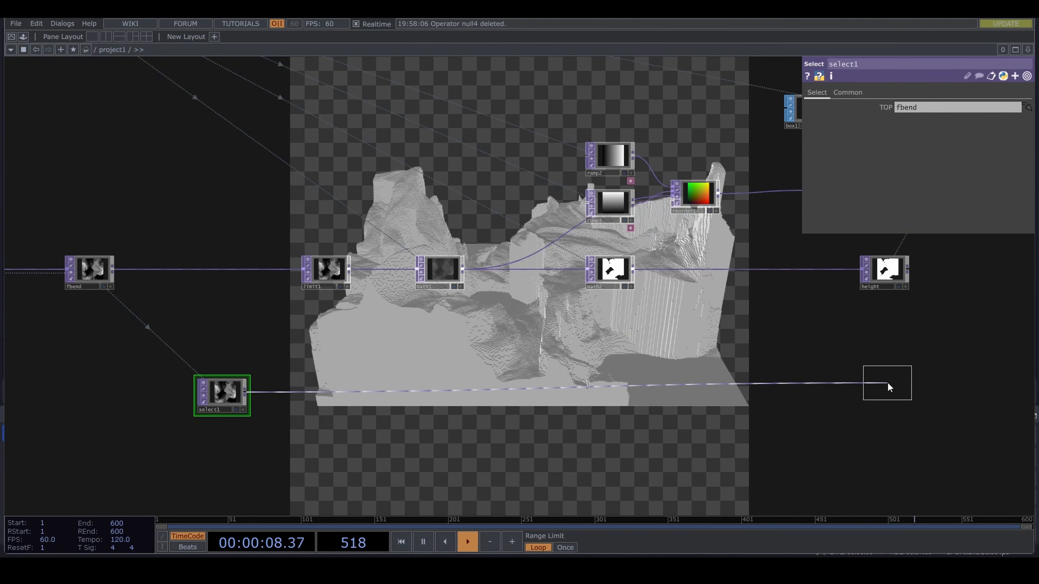
left_click(887, 382)
- Set geo1's instance Color OP to null4 and map its R, G and B to the r, g and b channels
left_click_drag(958, 326, 642, 371)
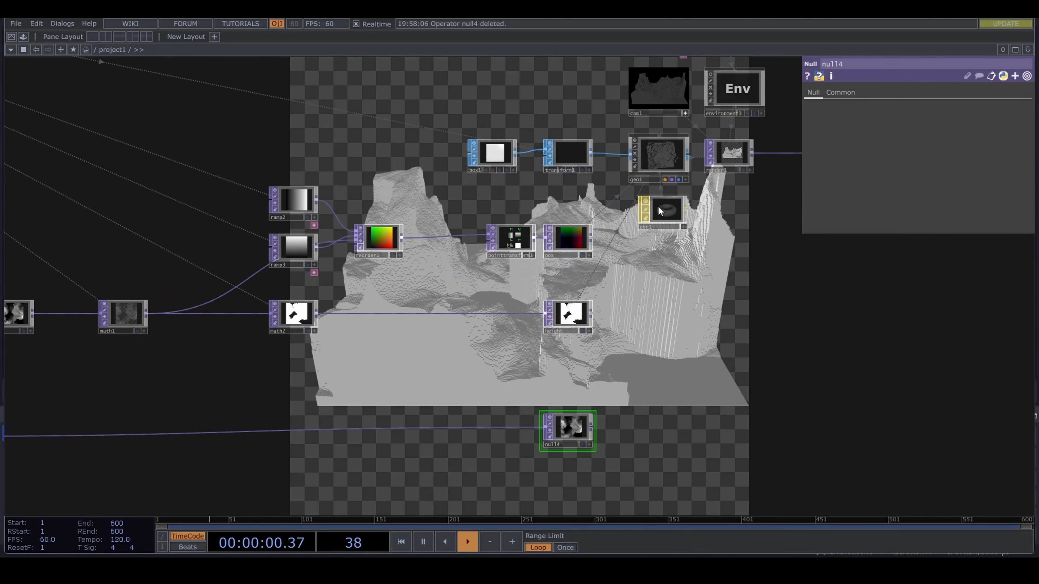
left_click(659, 163)
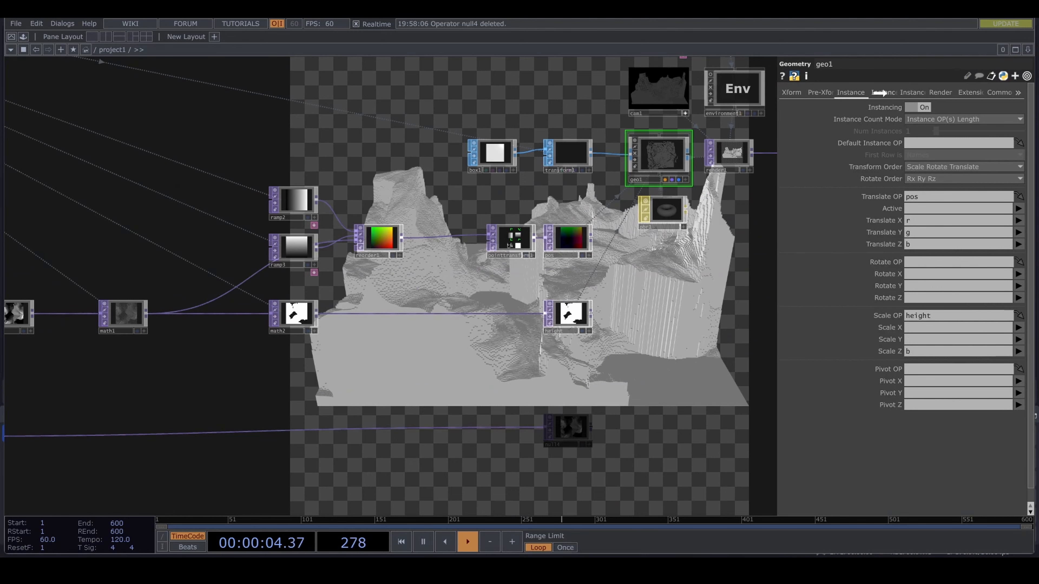
left_click_drag(885, 93, 938, 434)
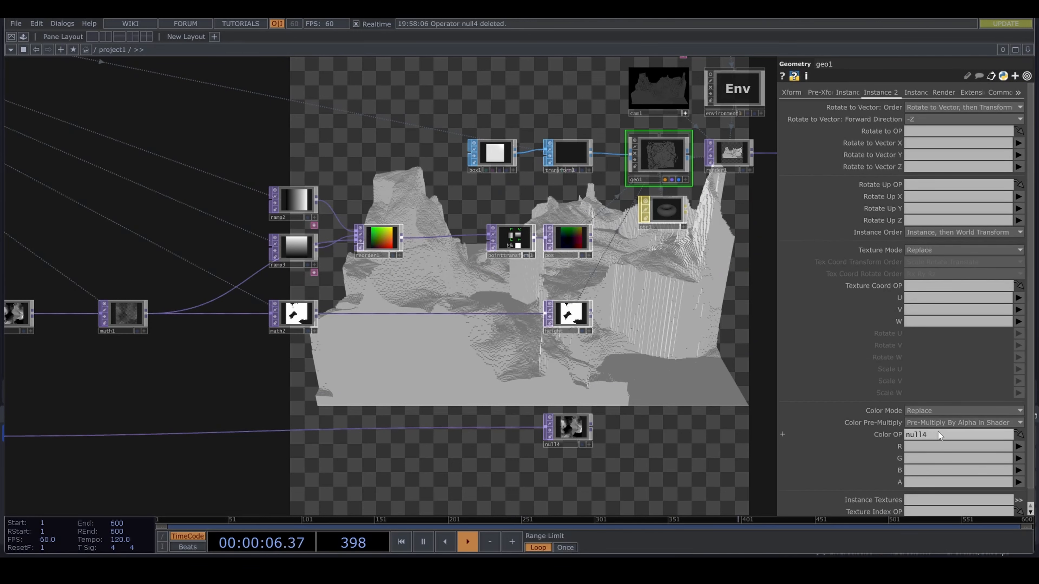
left_click(1018, 446)
left_click(1018, 458)
left_click(1018, 458)
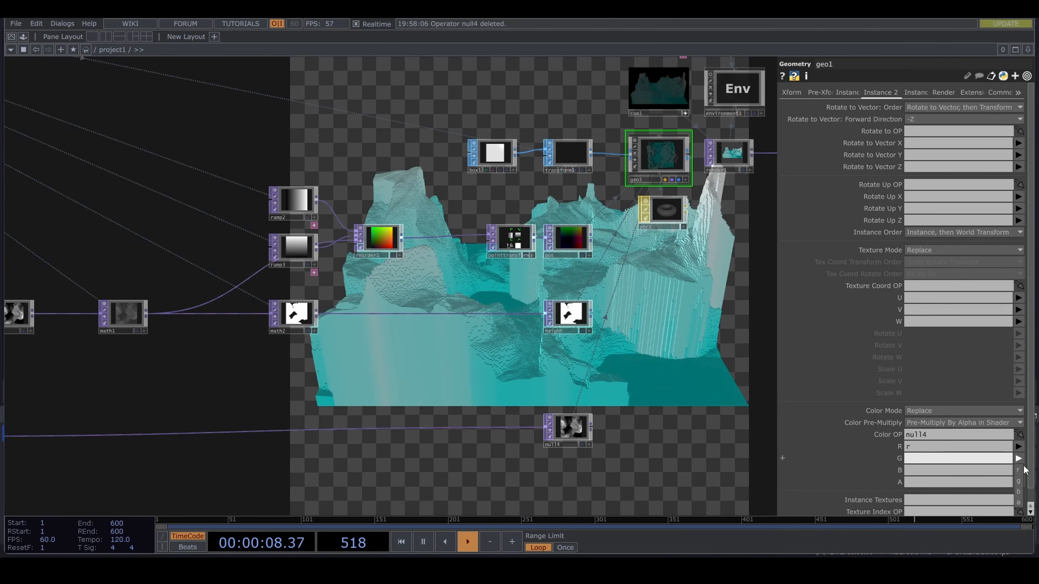
left_click(1018, 481)
left_click(1018, 470)
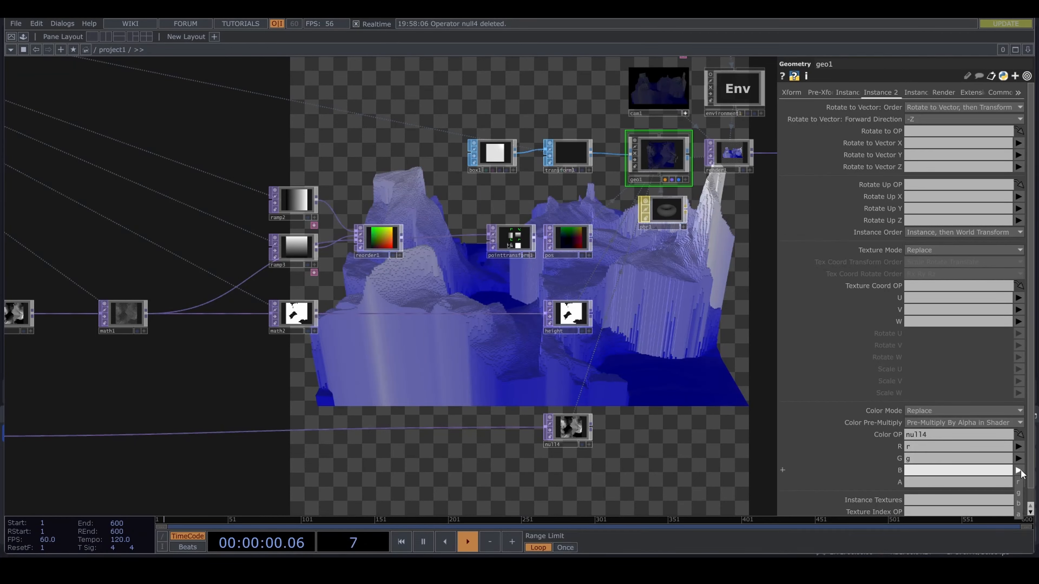
left_click(1019, 505)
- Lower the height value in the parameters Constant CHOP to 0.24
scroll(533, 421, "down", 3)
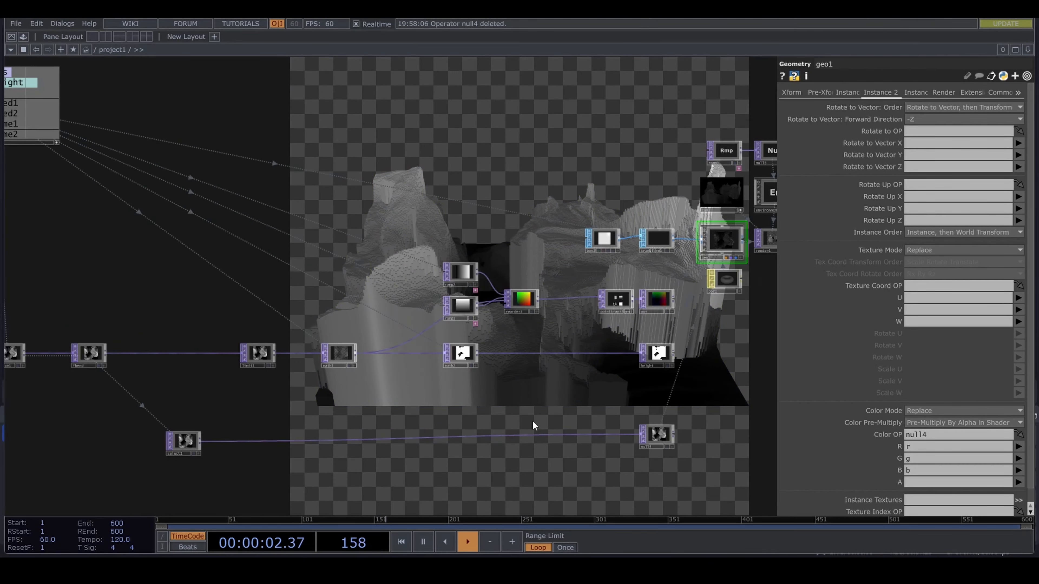
left_click_drag(126, 163, 292, 188)
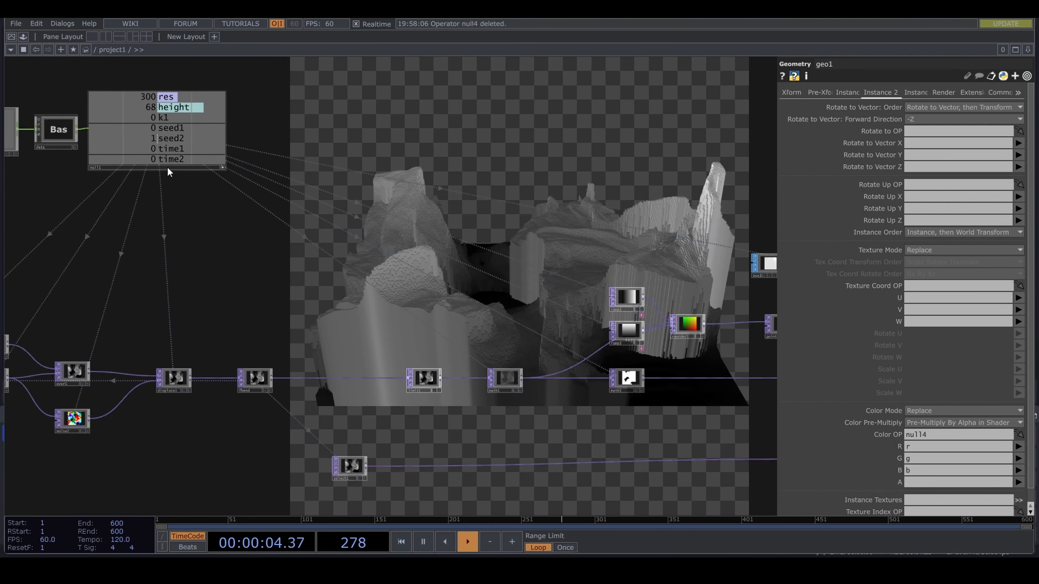
left_click(168, 168)
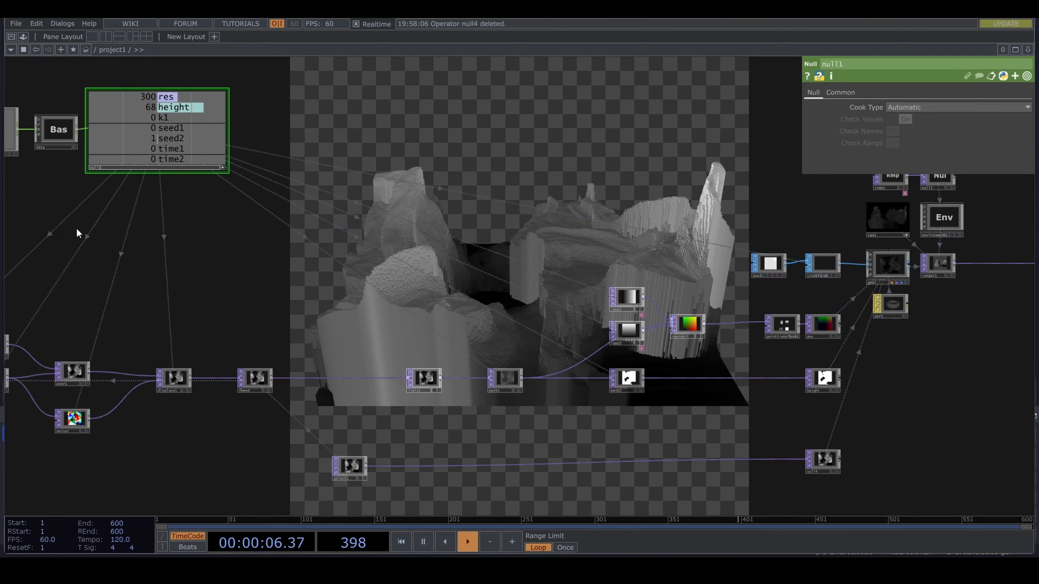
left_click_drag(77, 233, 164, 228)
left_click(76, 147)
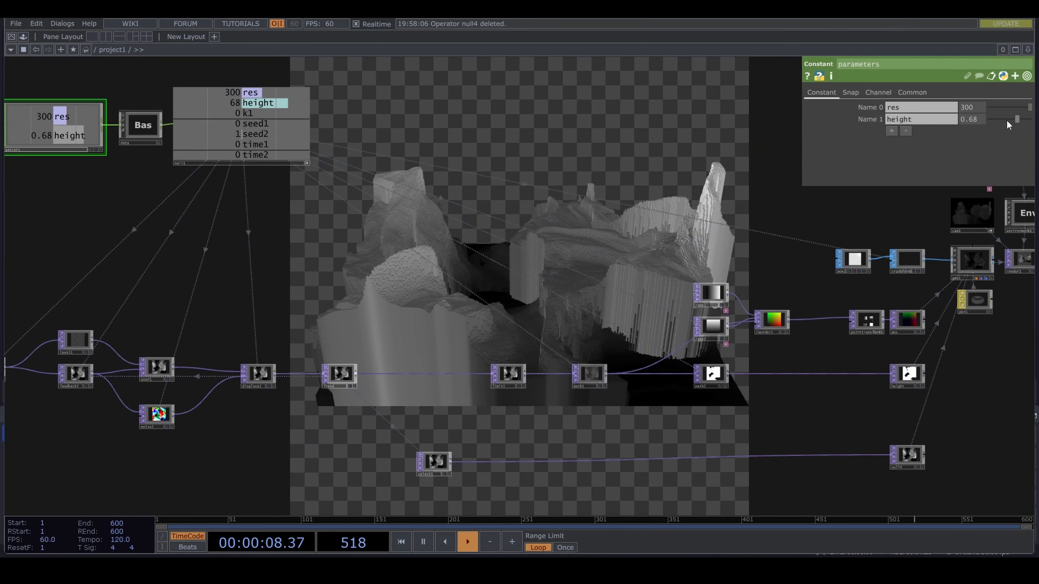
left_click_drag(1007, 121, 1000, 121)
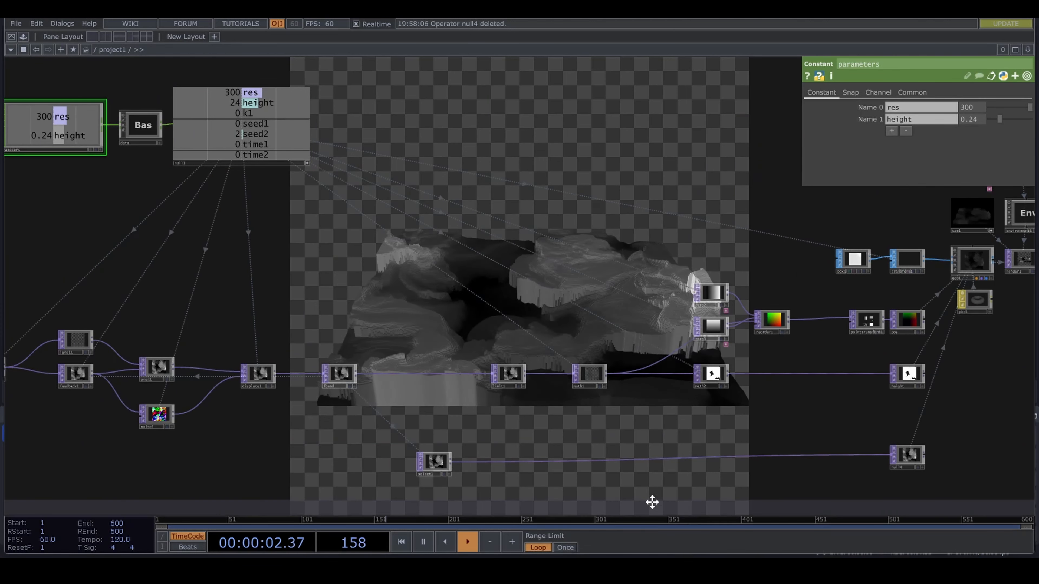
- Insert a Lookup TOP into the wire between select1 and null4
left_click_drag(479, 484, 436, 466)
right_click(443, 442)
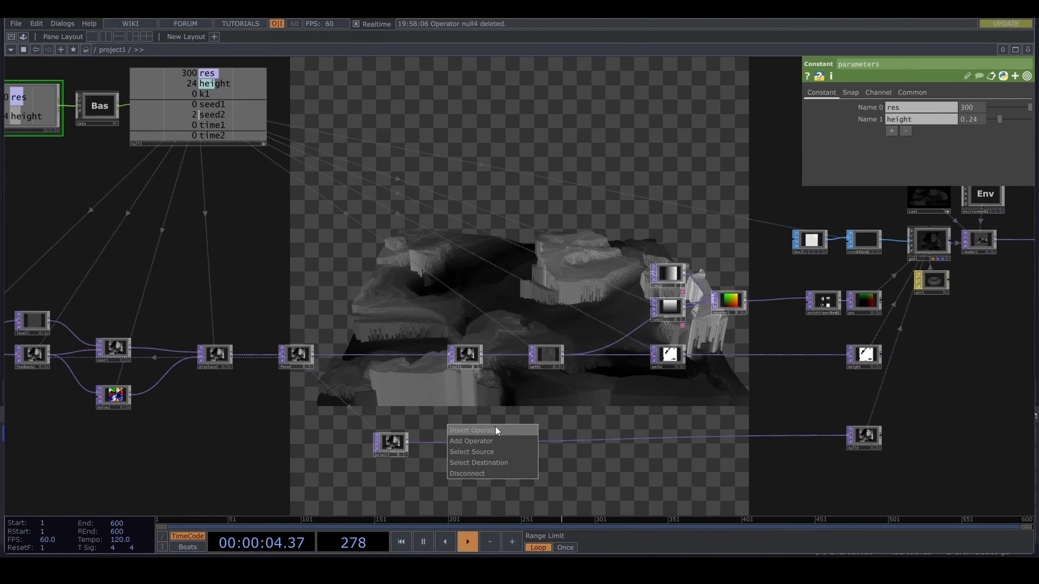
left_click(494, 427)
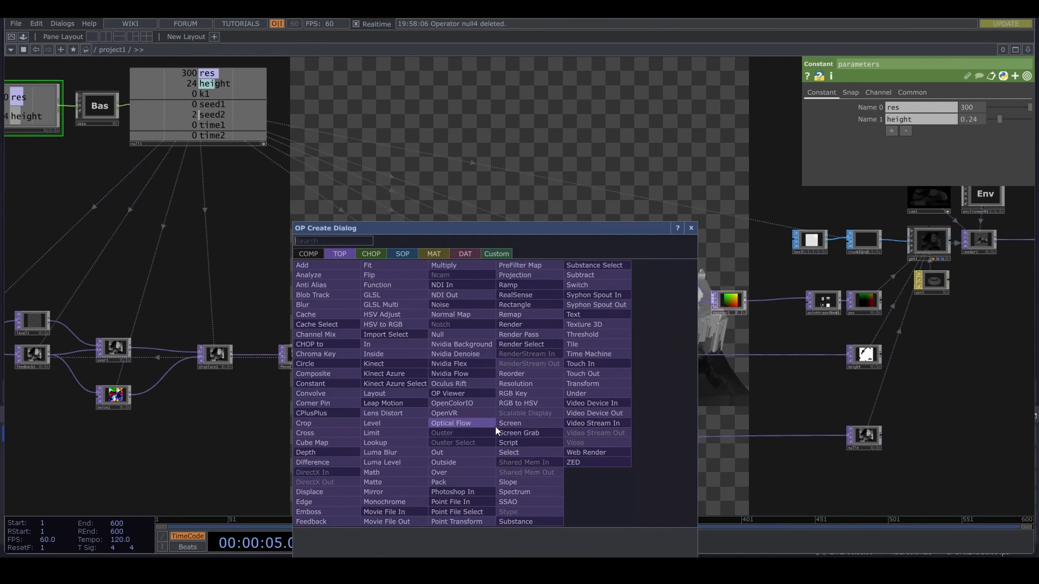
left_click(389, 444)
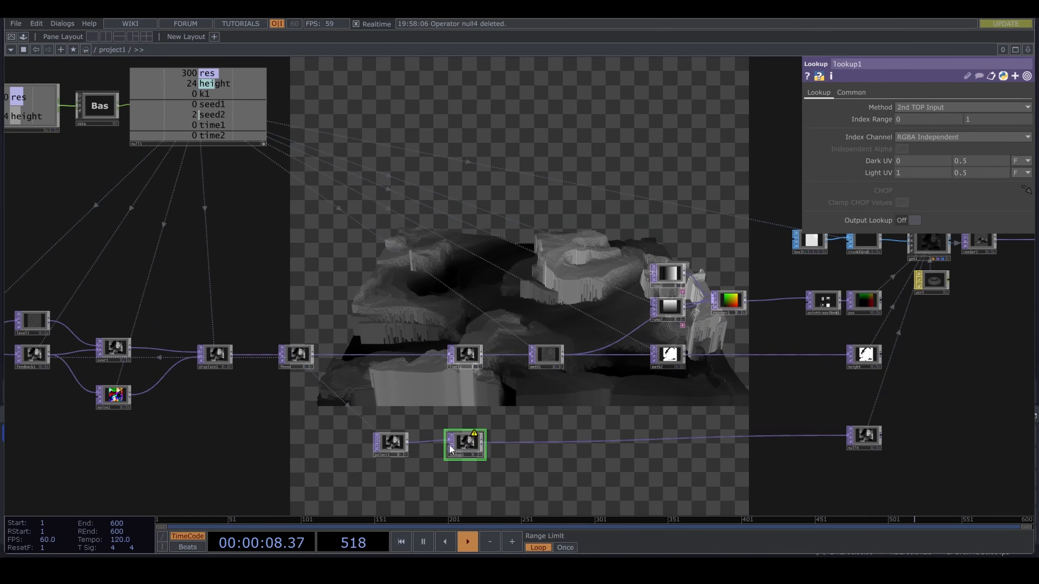
- Add a Ramp TOP below select1 and feed it into lookup1's second input
left_click(447, 445)
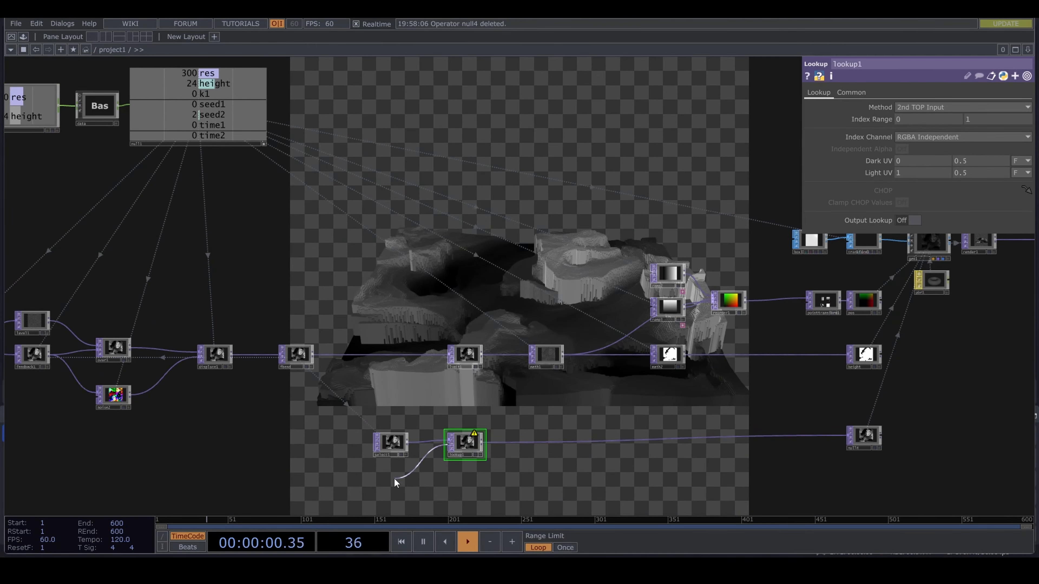
left_click(393, 478)
type("ra")
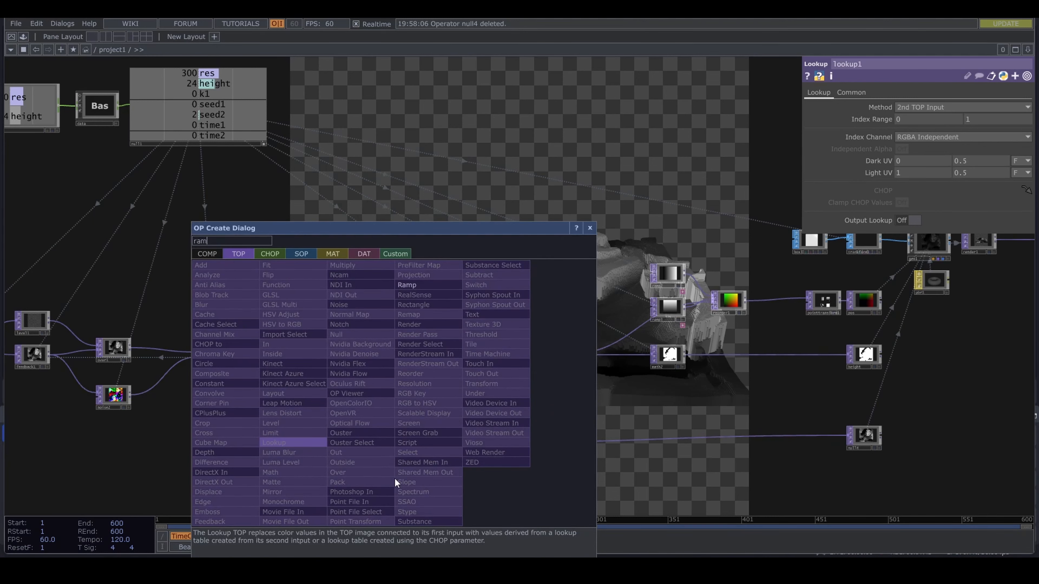
type("m")
left_click(425, 285)
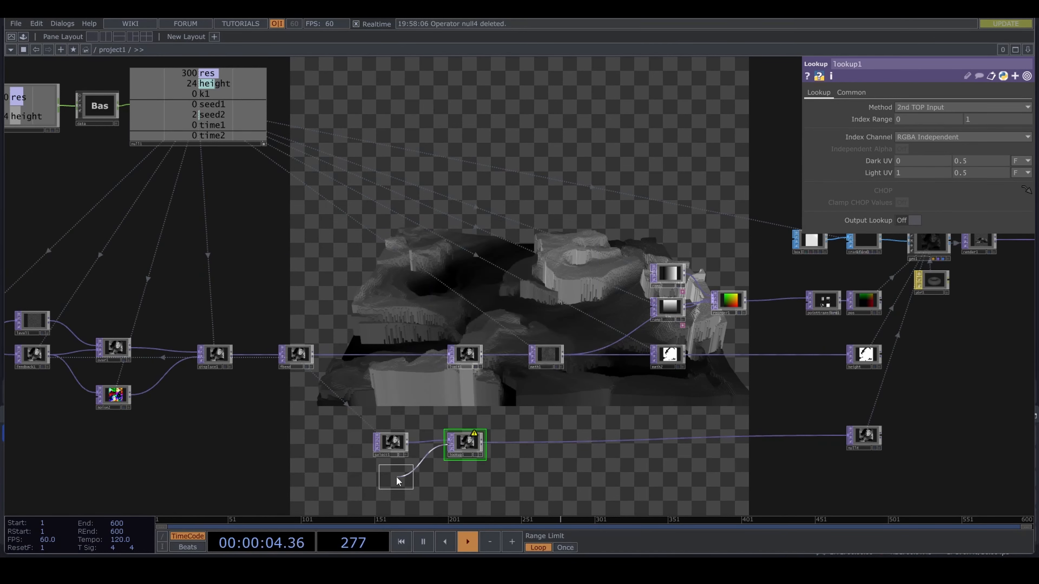
left_click(390, 479)
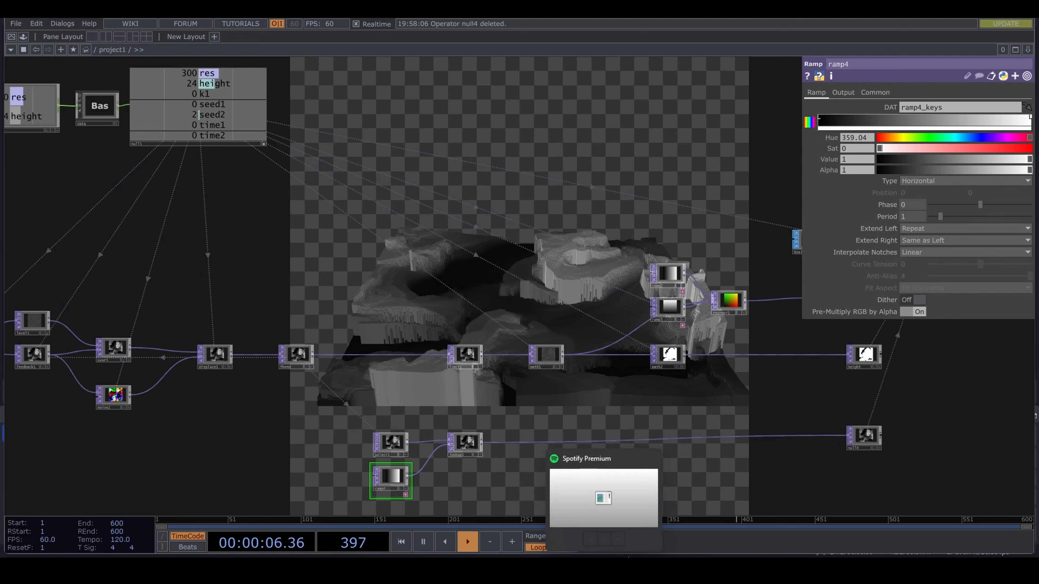
- Link ramp4's resolution width to null1's res channel and set its Pixel Format to 32-bit float (RGBA)
left_click(874, 93)
left_click_drag(398, 155, 440, 175)
left_click_drag(250, 93, 946, 122)
left_click(927, 116)
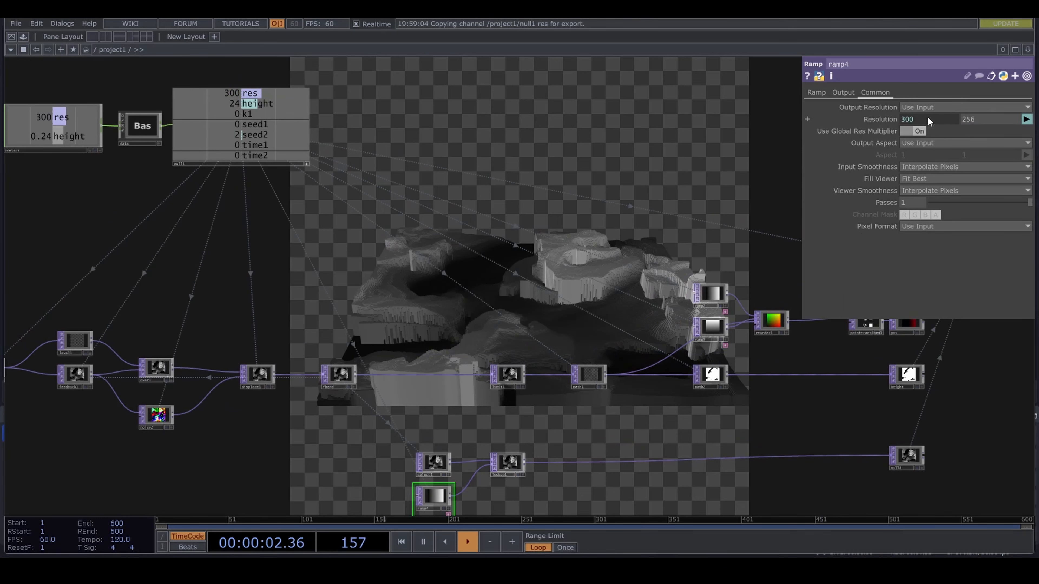
left_click(925, 227)
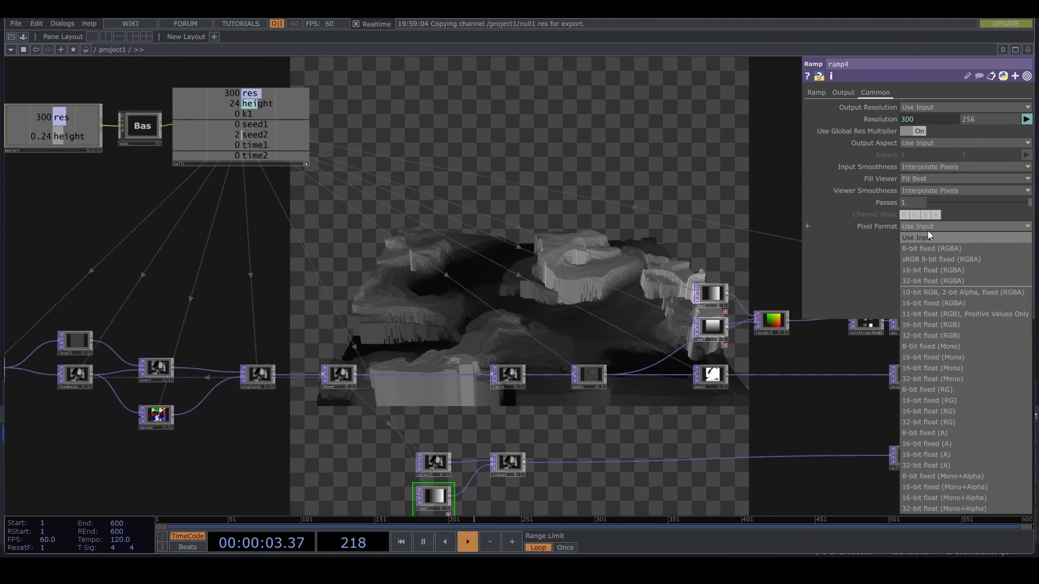
left_click(956, 282)
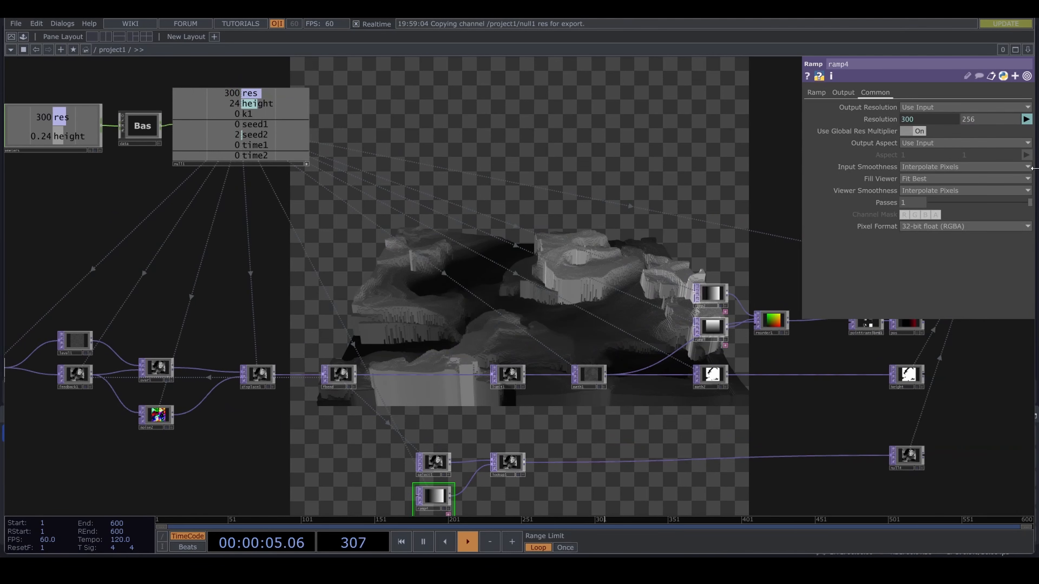
- Color ramp4's first key dark blue with Hue 236, Sat 0.662 and Value 0.525
left_click(818, 92)
left_click_drag(623, 437, 621, 370)
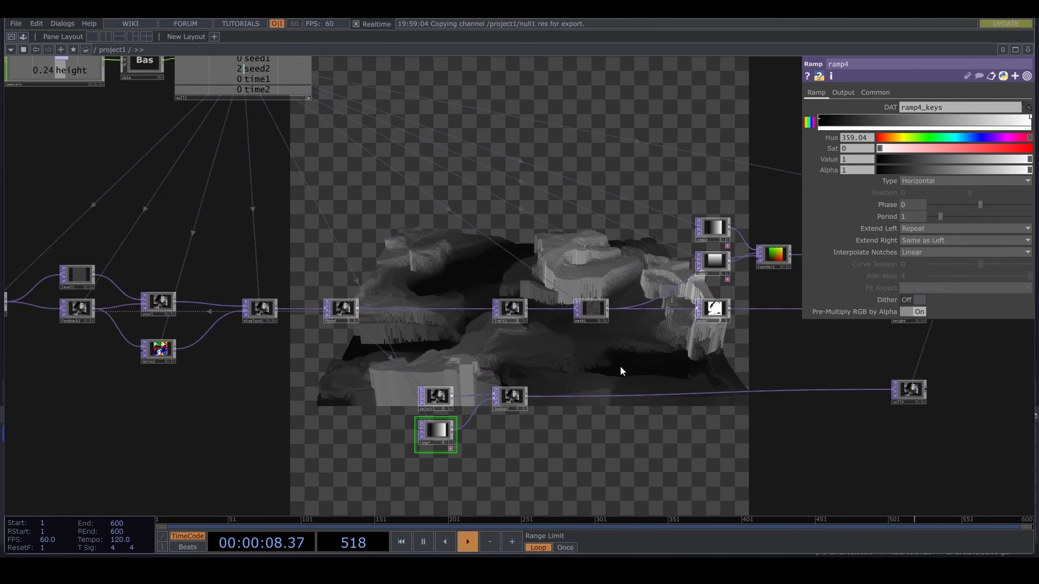
left_click(820, 120)
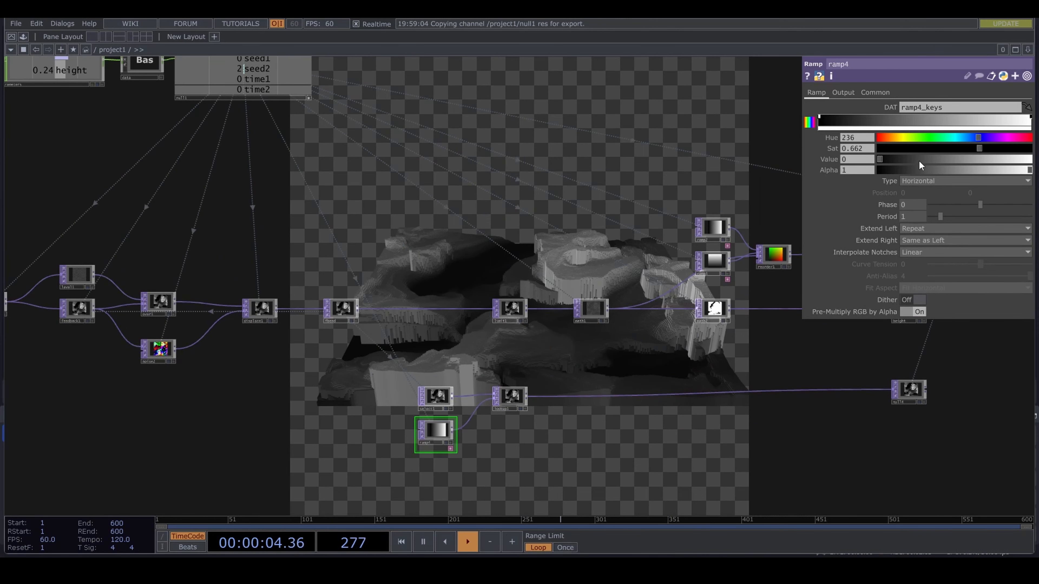
scroll(471, 456, "up", 4)
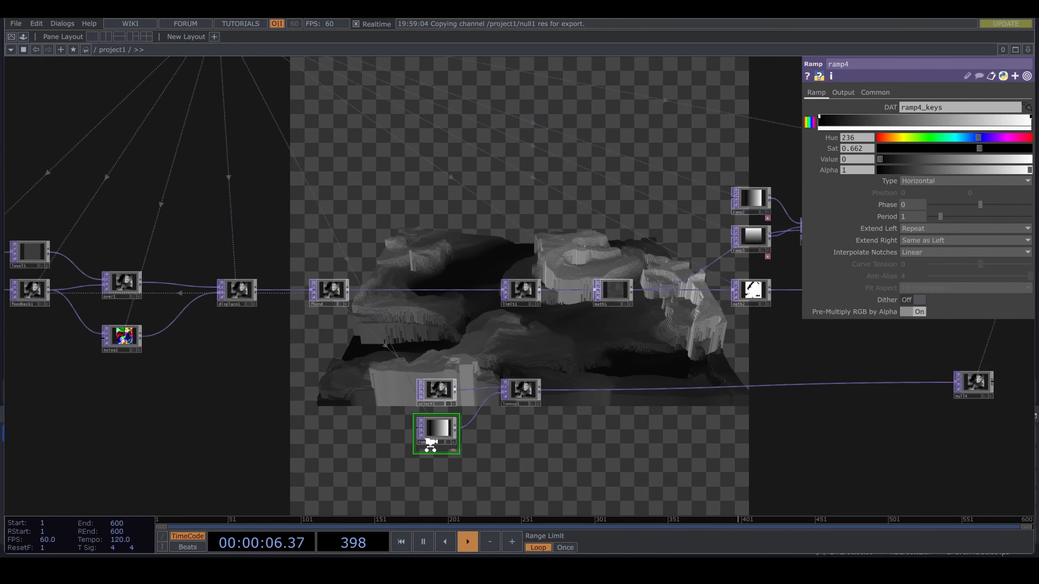
left_click_drag(879, 159, 947, 165)
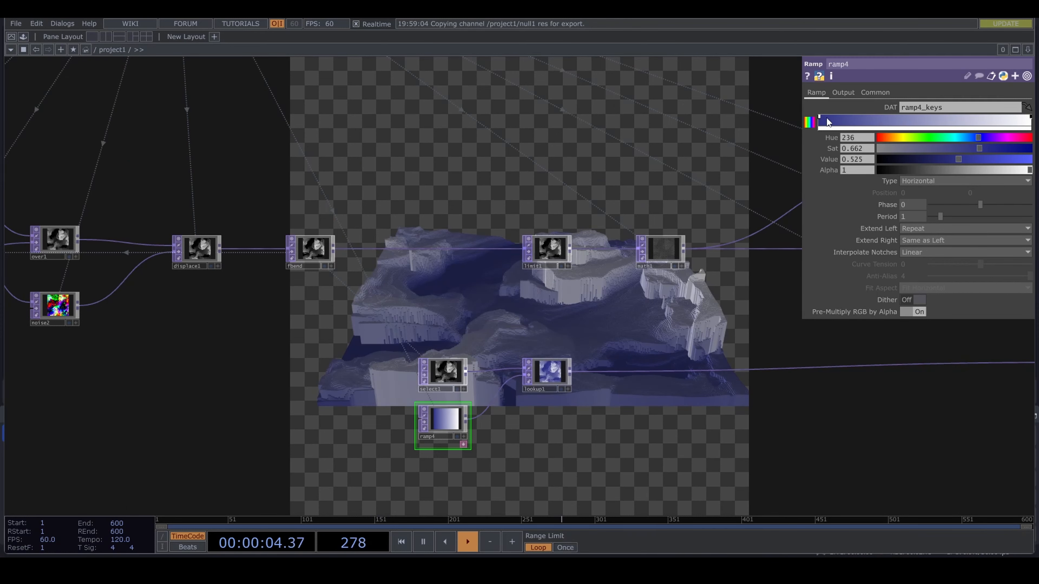
- Add a sand-colored key just after ramp4's blue key with Hue 51, Sat 0.413 and Value 0.725
left_click_drag(723, 411, 598, 408)
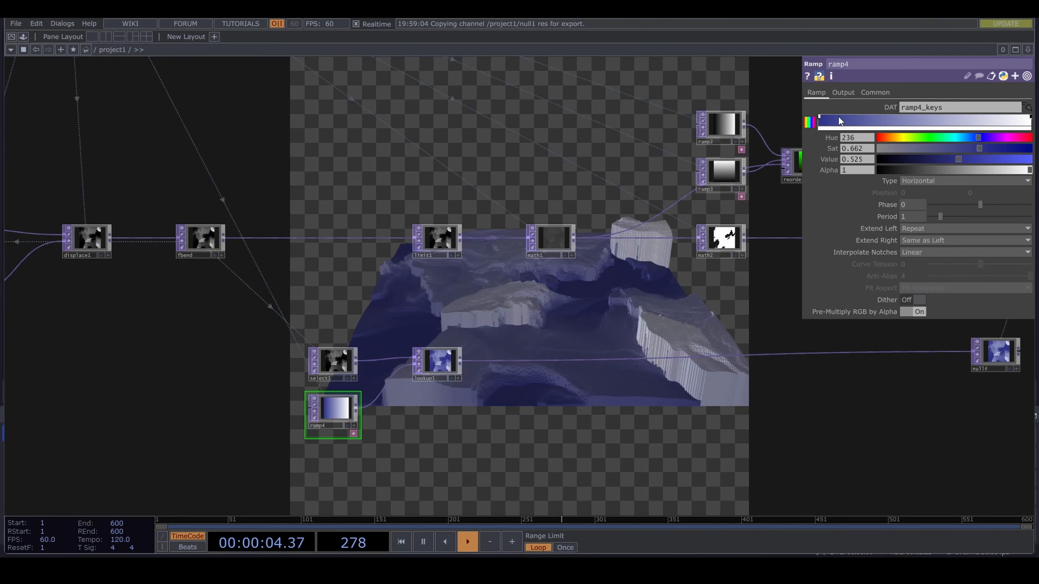
left_click(830, 119)
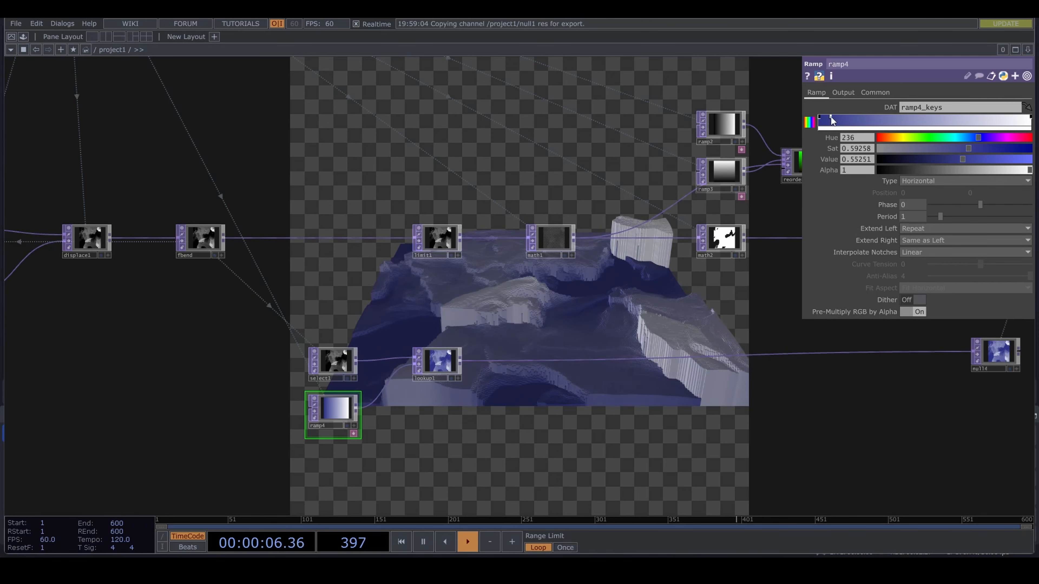
left_click(902, 137)
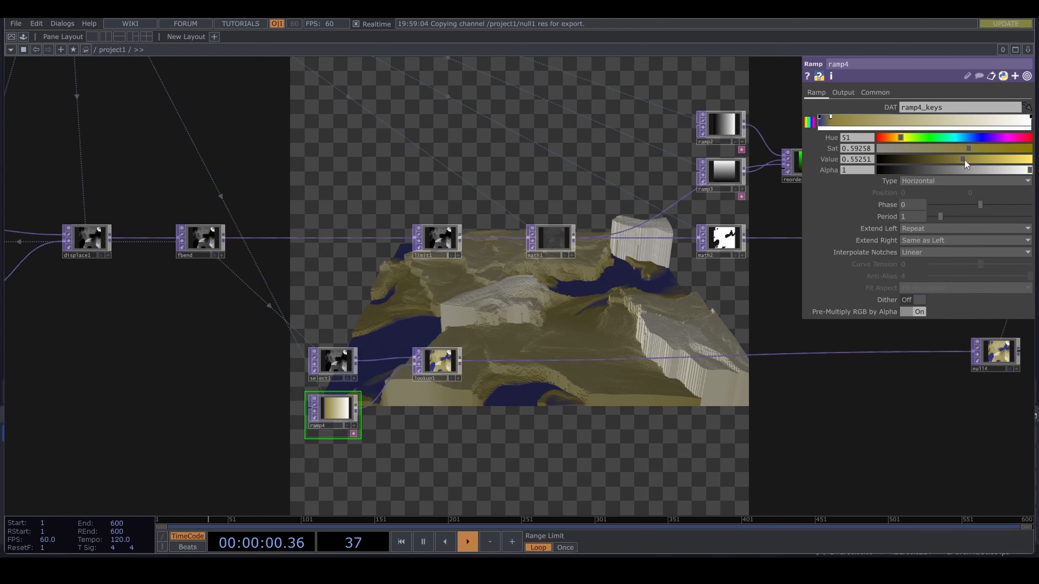
left_click_drag(943, 148, 989, 159)
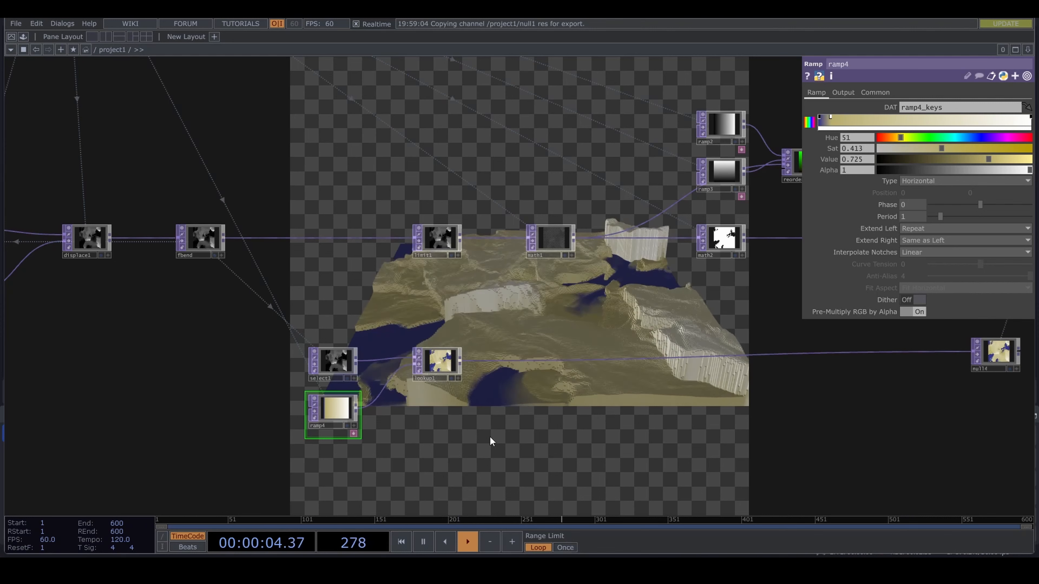
- Add a green key after ramp4's sand key with Hue 108, Sat 0.356 and Value 0.374
left_click(865, 119)
left_click_drag(905, 136, 933, 149)
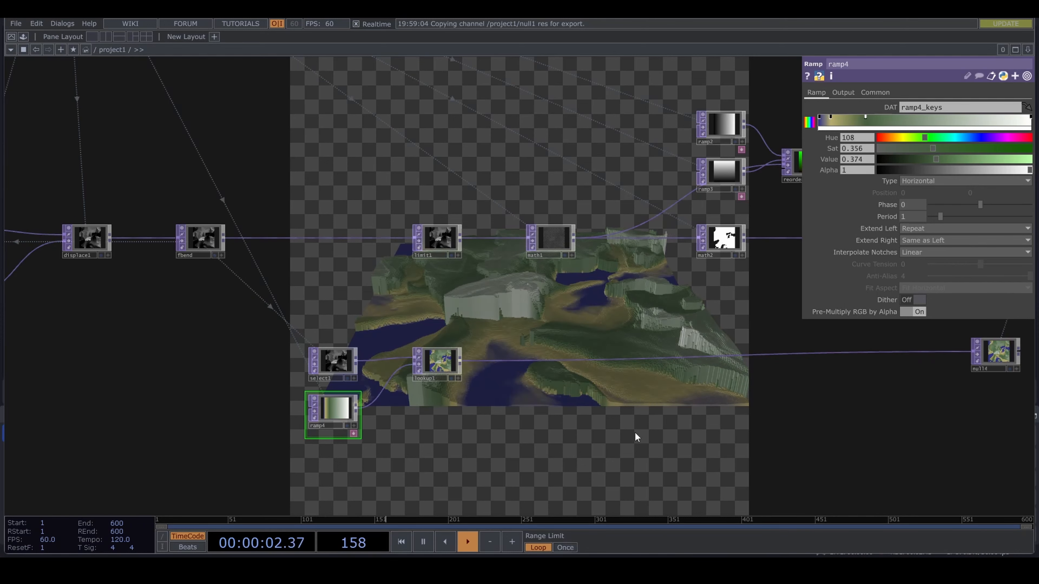
left_click_drag(611, 427, 511, 431)
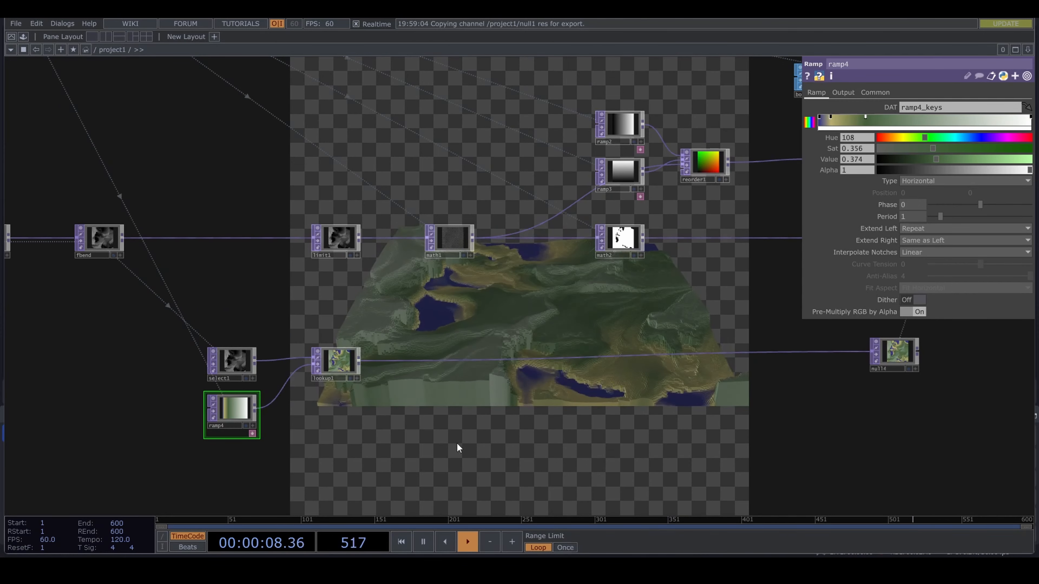
scroll(528, 397, "down", 3)
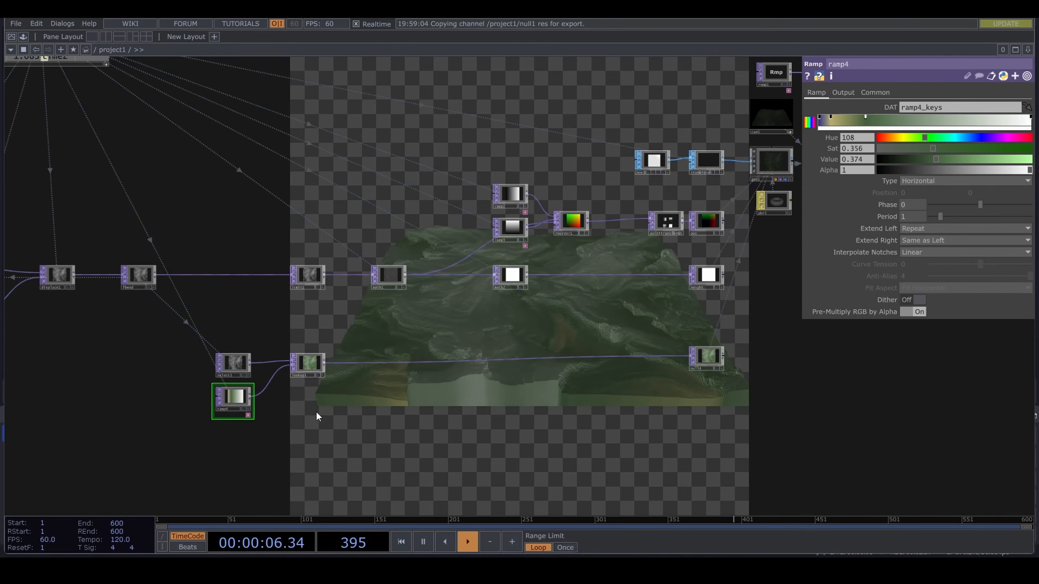
- Add a light blue key between ramp4's green and white keys with Hue 205, Sat 0.245 and Value 0.82
scroll(280, 411, "up", 2)
scroll(286, 411, "up", 3)
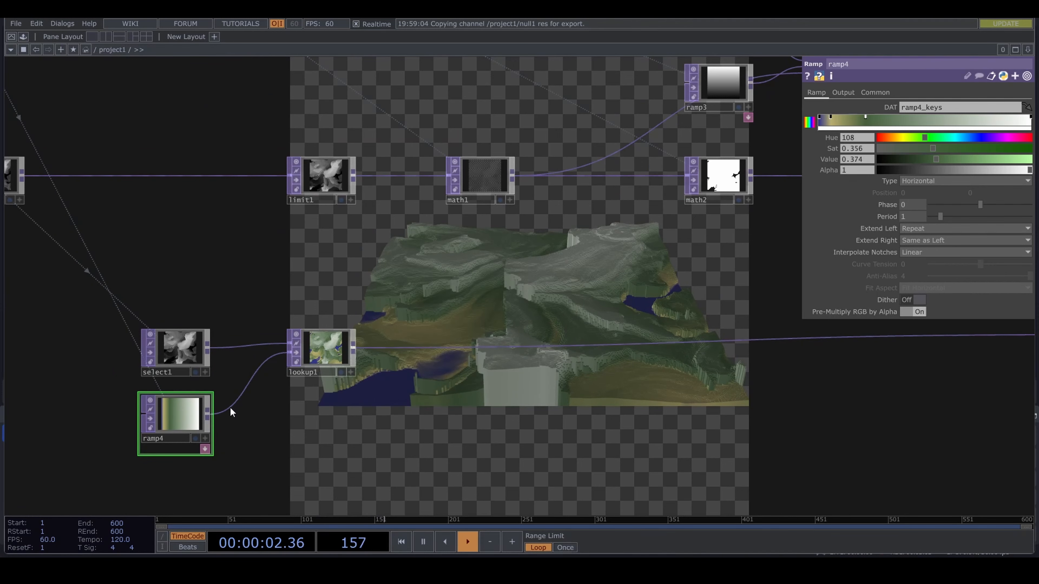
left_click(974, 118)
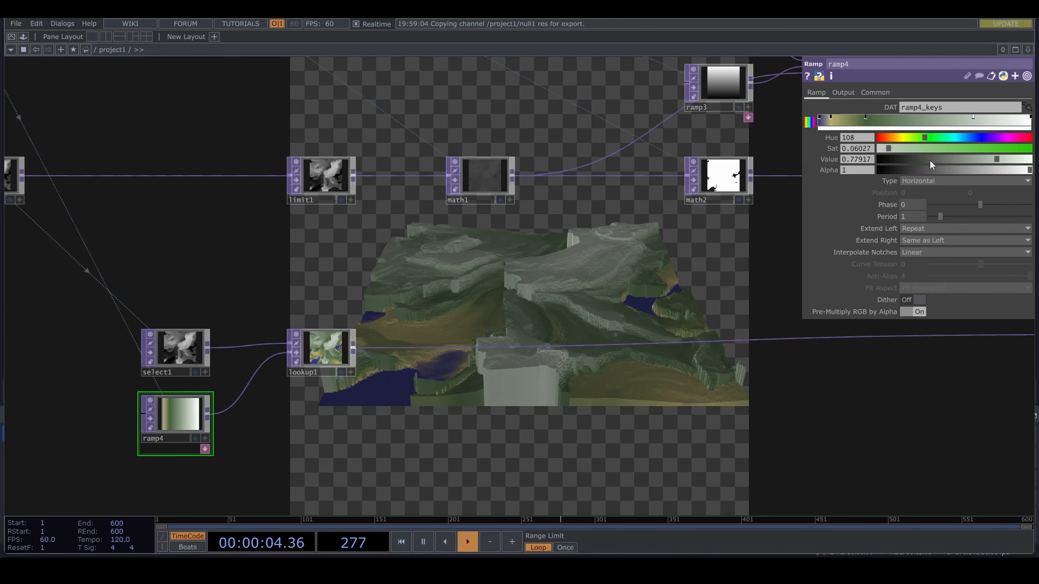
mouse_move(993, 159)
left_mouse_down()
mouse_move(975, 160)
mouse_move(1000, 161)
left_mouse_up()
mouse_move(923, 136)
left_mouse_down()
mouse_move(963, 142)
mouse_move(917, 149)
left_mouse_up()
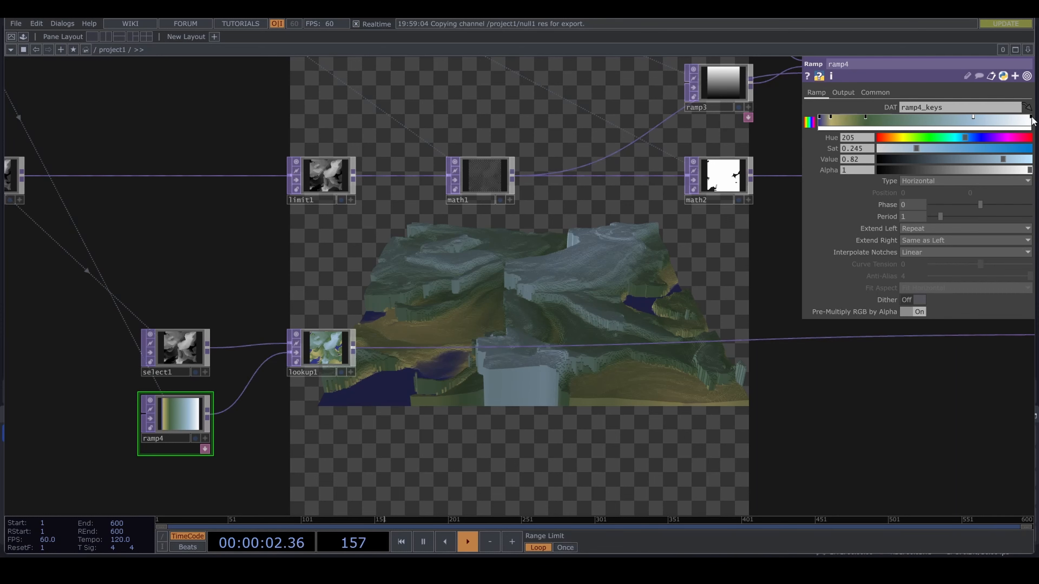
- Add a key with Sat 0 between ramp4's light blue key and white end key, and shift the light blue key slightly toward the green one
mouse_move(1031, 118)
left_mouse_down()
mouse_move(1020, 119)
mouse_move(1032, 118)
left_mouse_up()
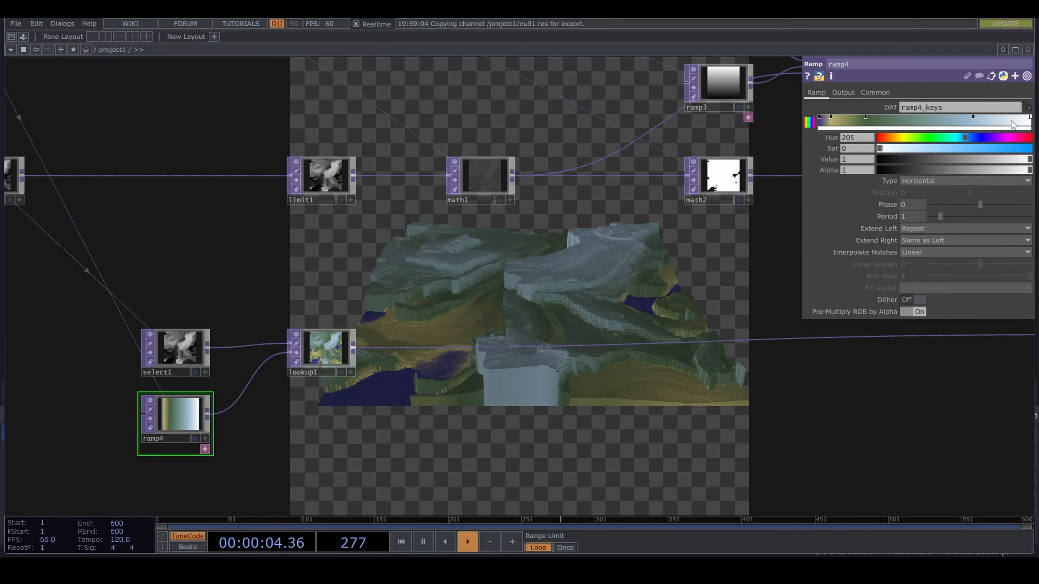
left_click(998, 119)
left_click_drag(897, 147, 862, 148)
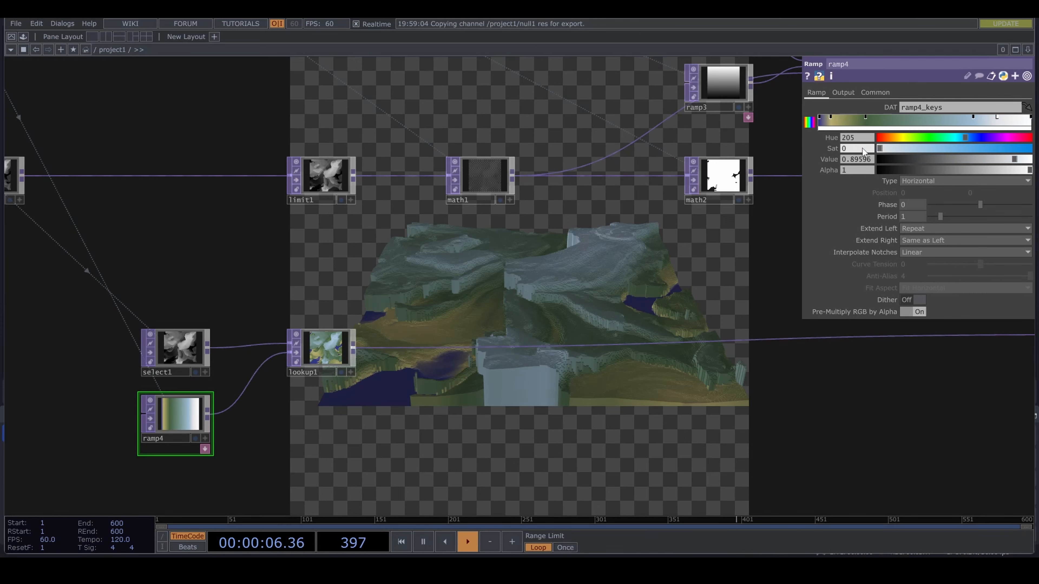
left_click(973, 117)
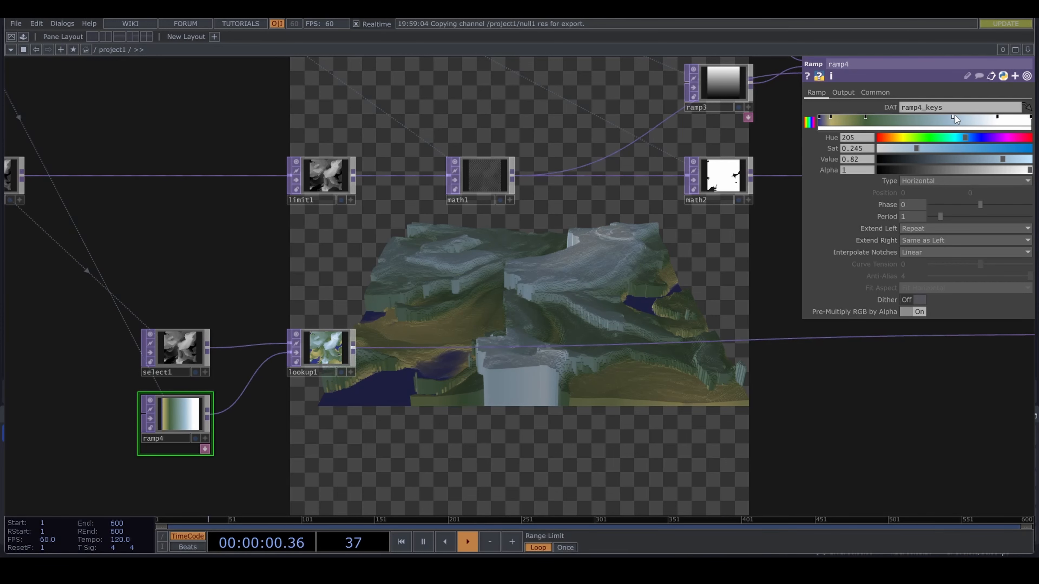
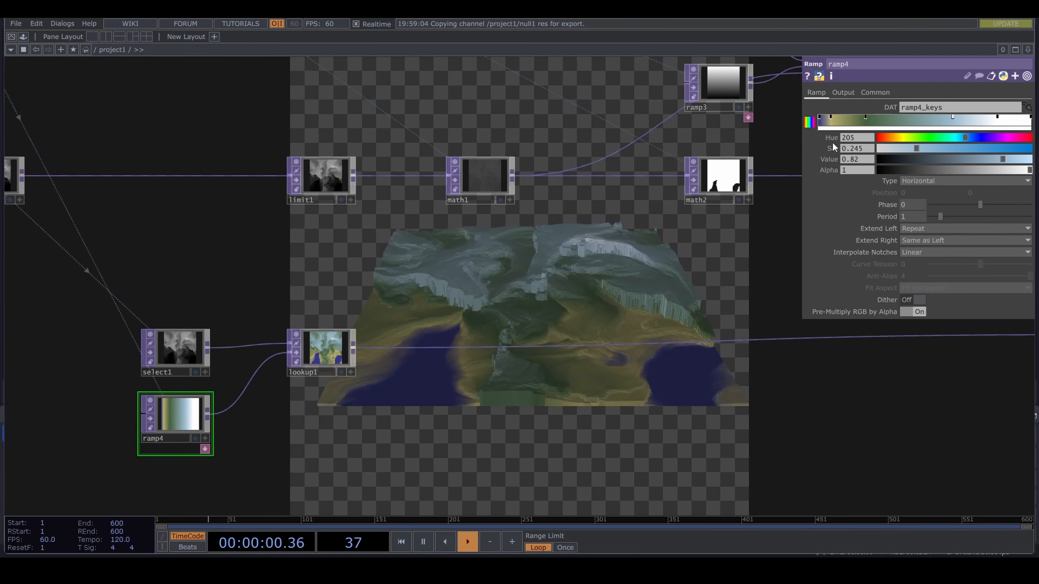
- Shift ramp4's sand-colored key slightly toward the blue key
left_click(834, 117)
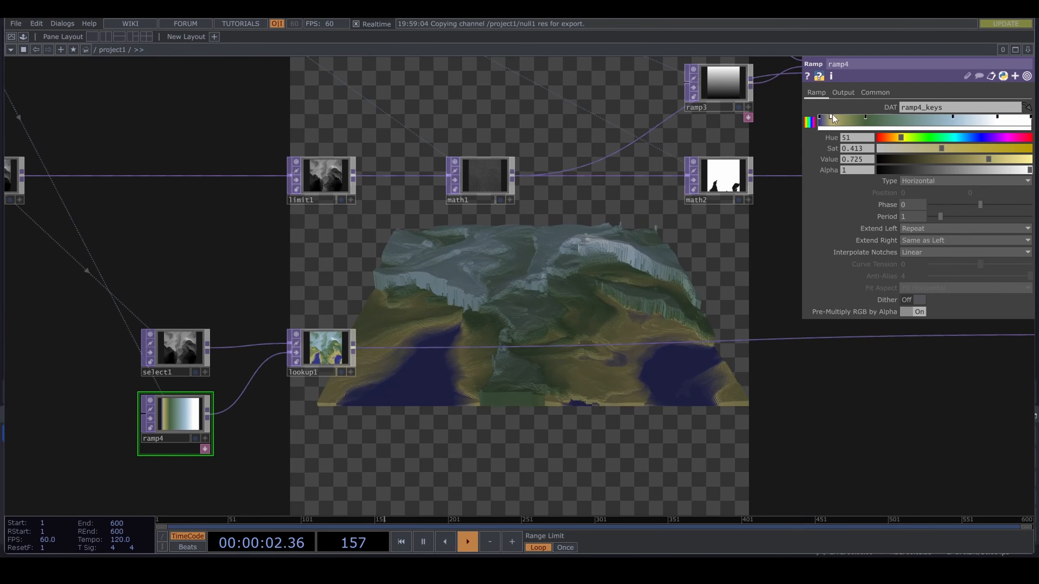
left_click_drag(833, 117, 830, 117)
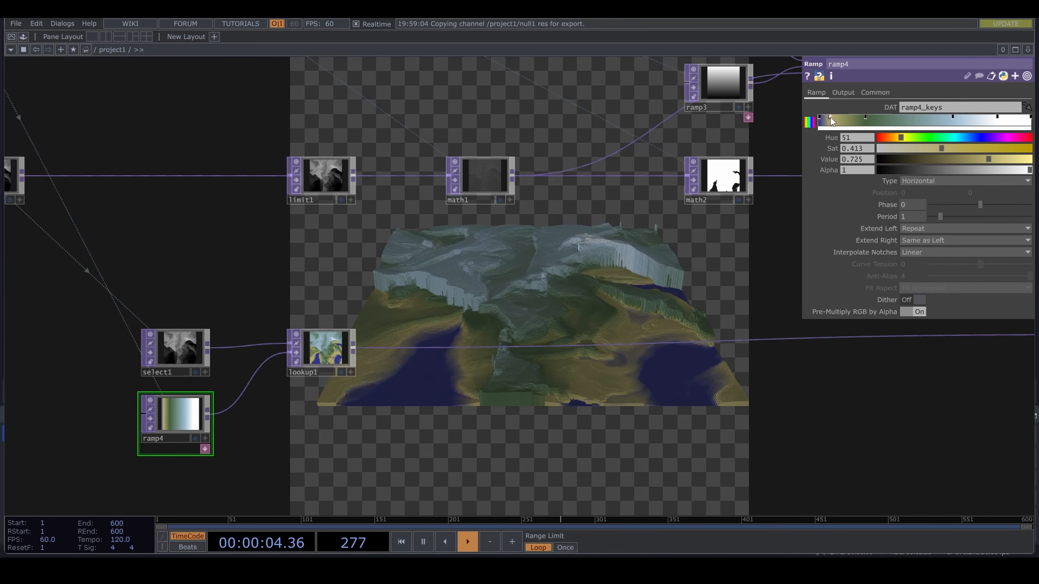
- Set Input Smoothness to Nearest Pixel on select1, ramp4, lookup1 and null4 together
scroll(622, 425, "down", 3)
left_click_drag(515, 462, 466, 458)
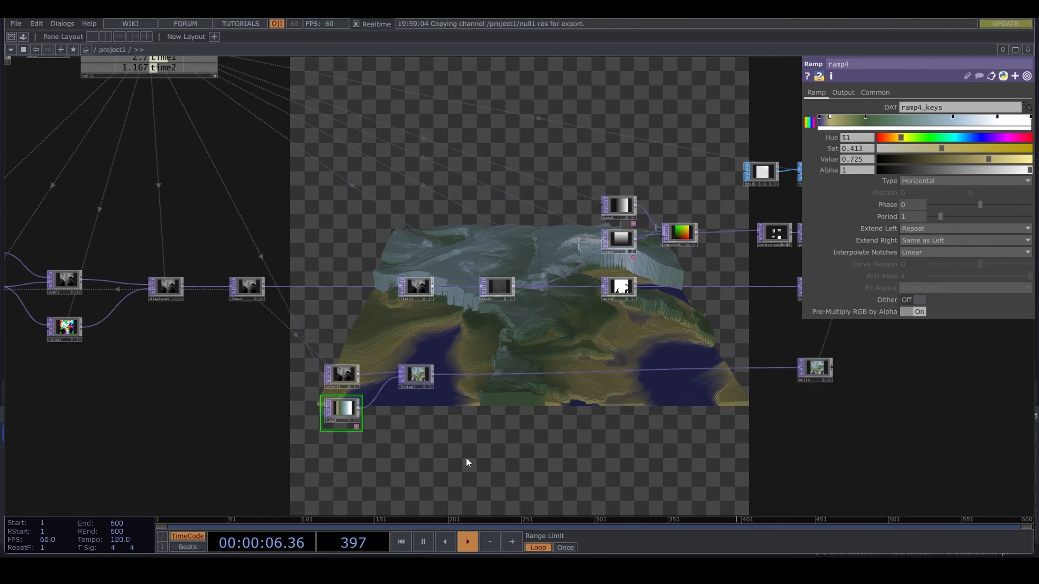
left_click_drag(355, 463, 858, 366)
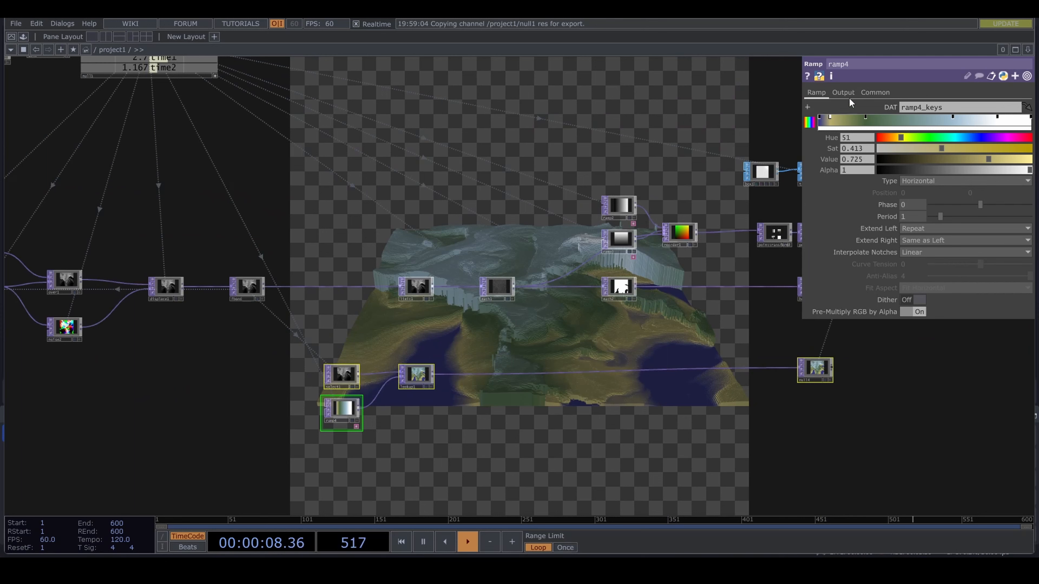
left_click(875, 92)
left_click(933, 168)
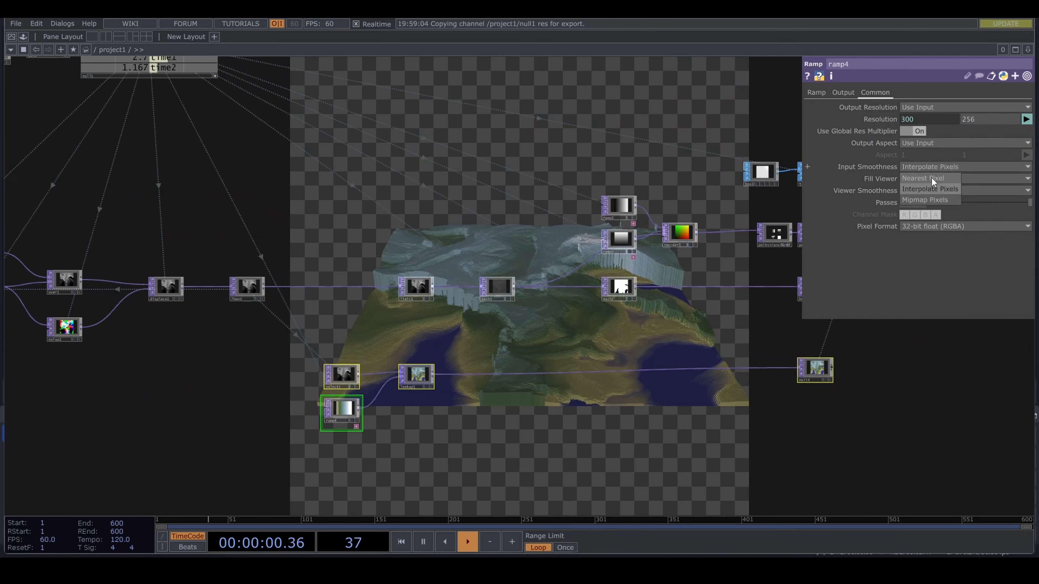
left_click(931, 178)
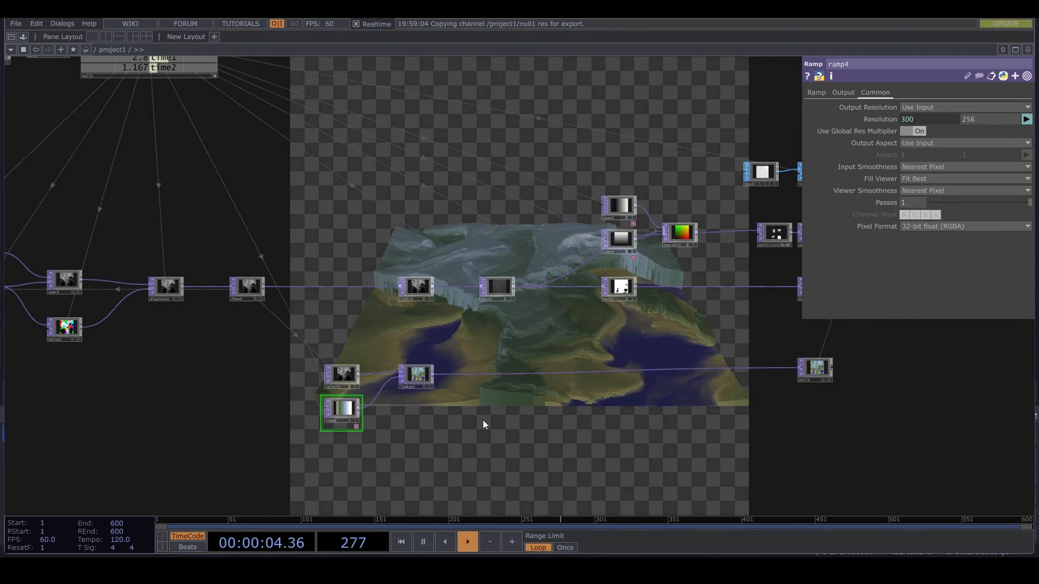
- Set the Post-Add of math2 to 10 to extend the terrain boxes' heights
scroll(441, 403, "down", 2)
scroll(442, 402, "up", 8)
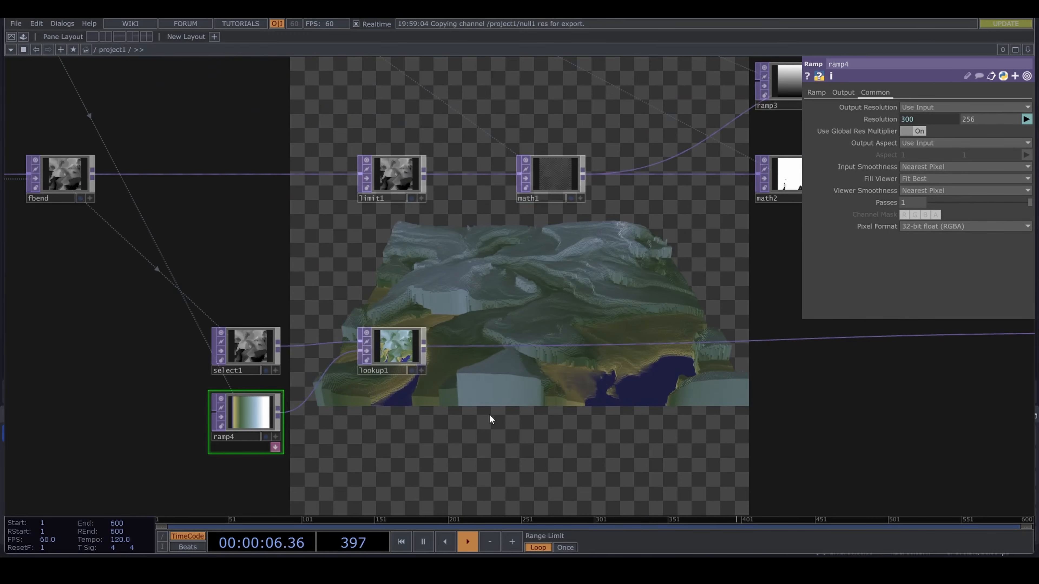
left_click_drag(544, 286, 374, 314)
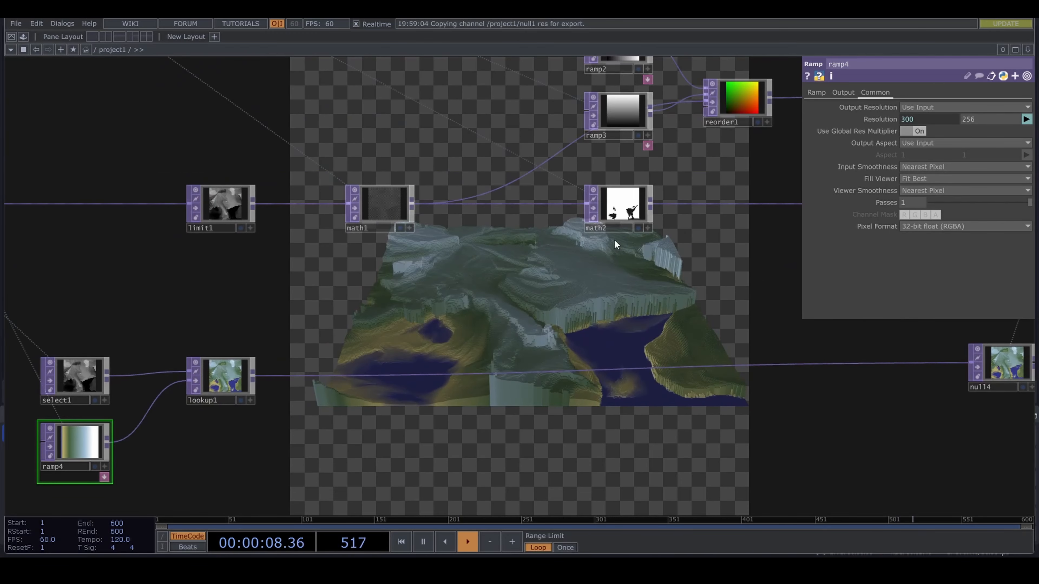
left_click(629, 210)
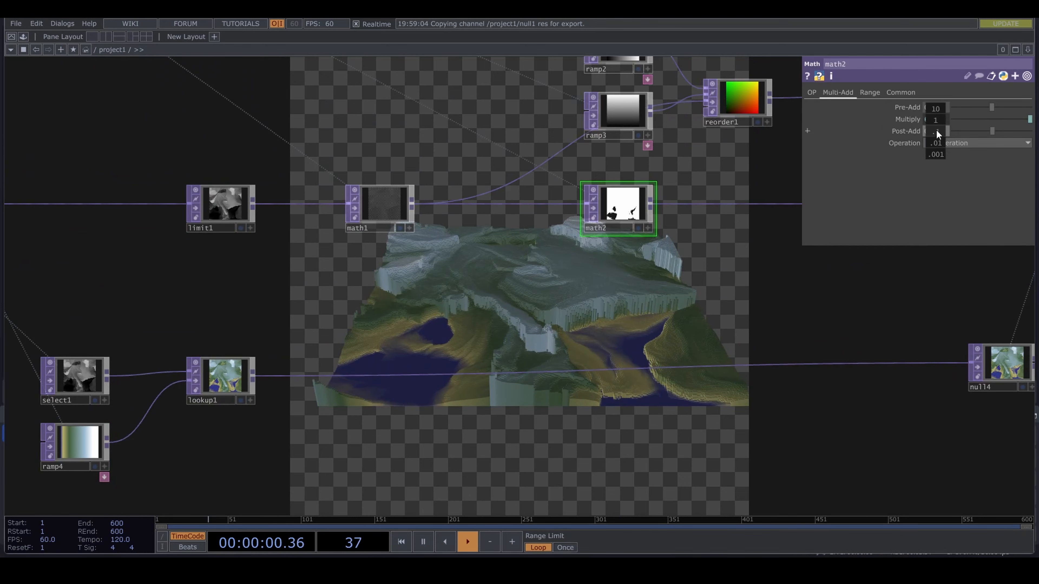
mouse_move(936, 130)
left_mouse_down()
mouse_move(935, 116)
mouse_move(935, 133)
left_mouse_up()
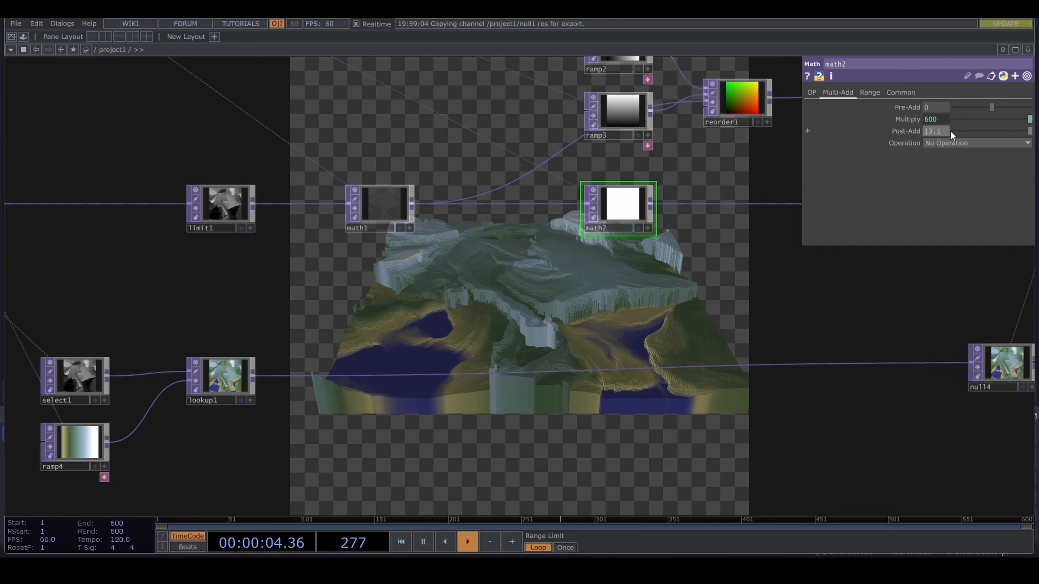
type("10")
key("Return")
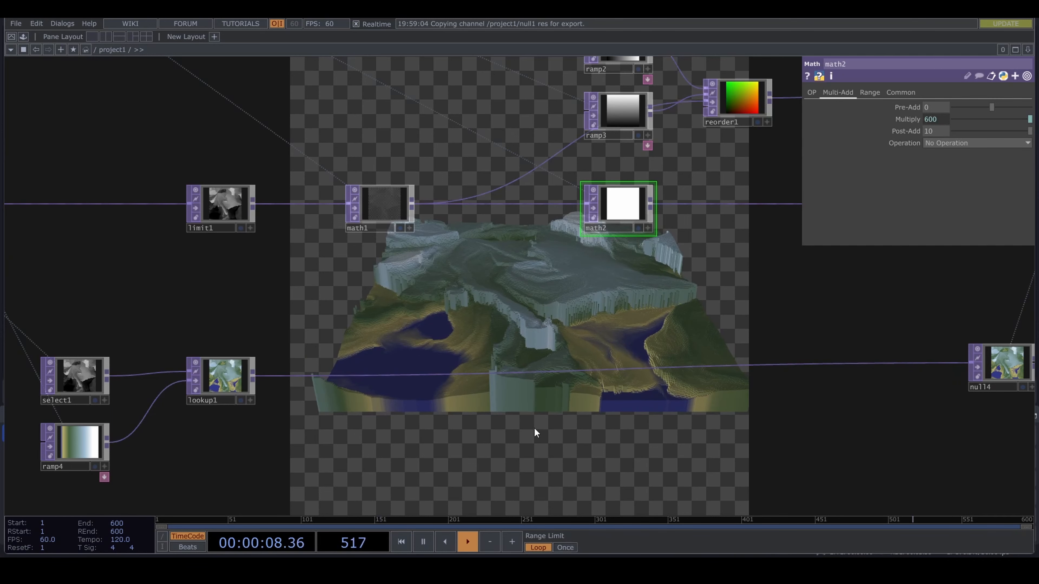
- Set the height channel of the parameters Constant CHOP to 0.23
left_click_drag(437, 443, 475, 458)
scroll(466, 409, "down", 5)
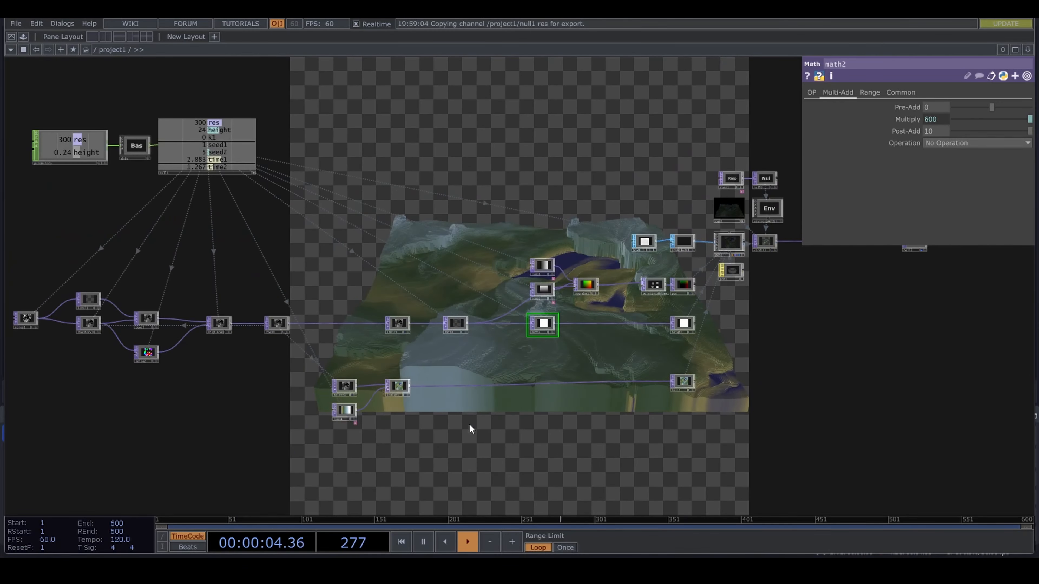
left_click(75, 160)
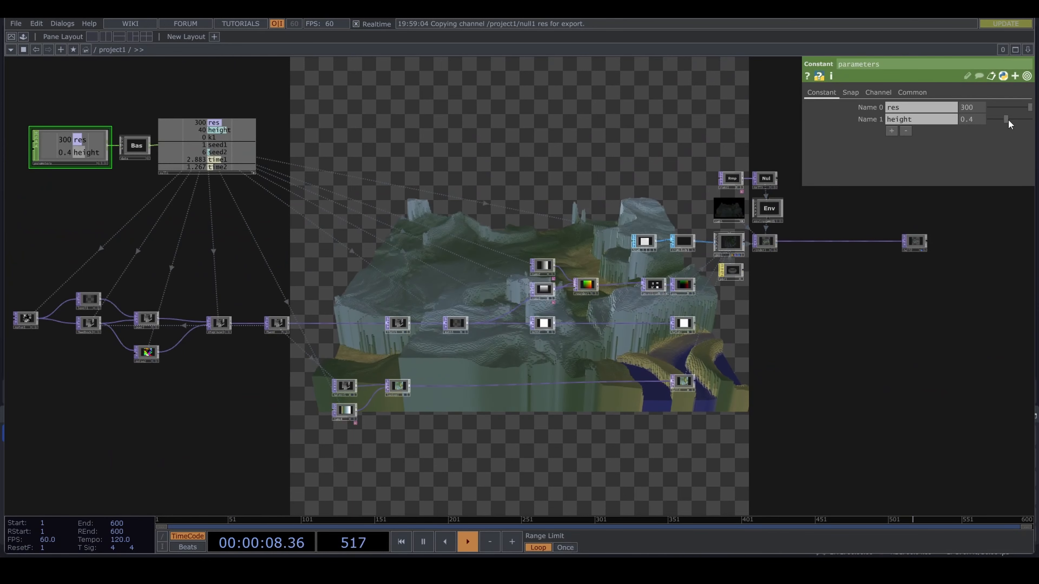
left_click_drag(1002, 119, 999, 119)
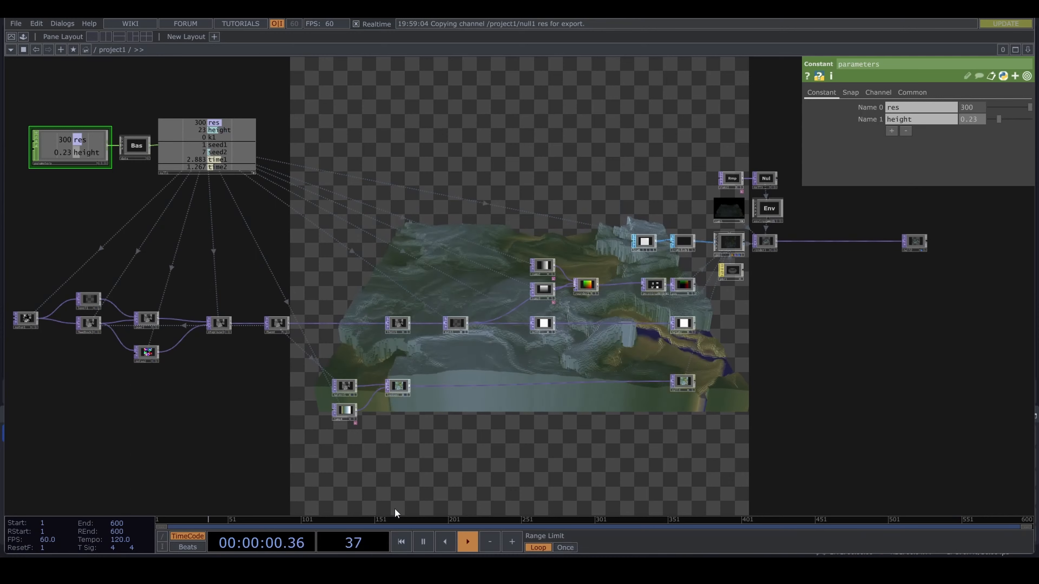
- Make room before limit1 by moving fbend closer to displace1 and shifting select1, ramp4 and lookup1 away from it
left_click_drag(562, 479, 688, 461)
scroll(439, 393, "up", 5)
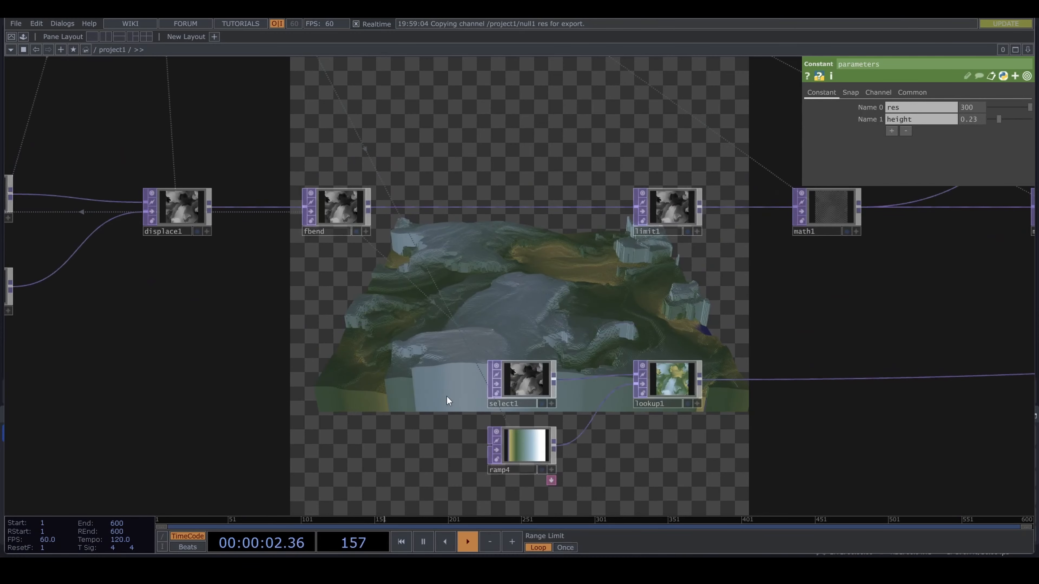
left_click_drag(418, 351, 665, 375)
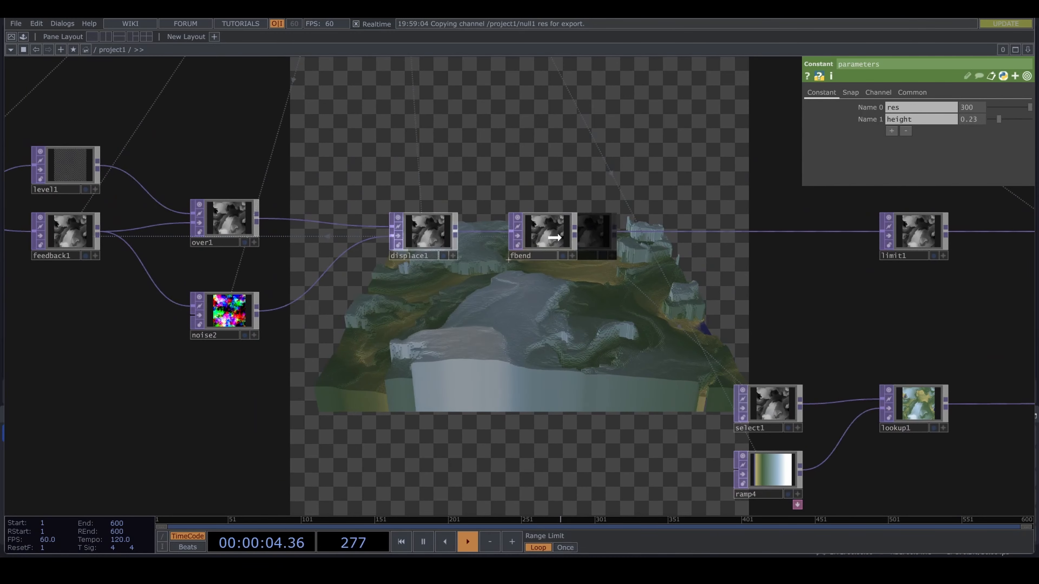
left_click_drag(707, 300, 595, 293)
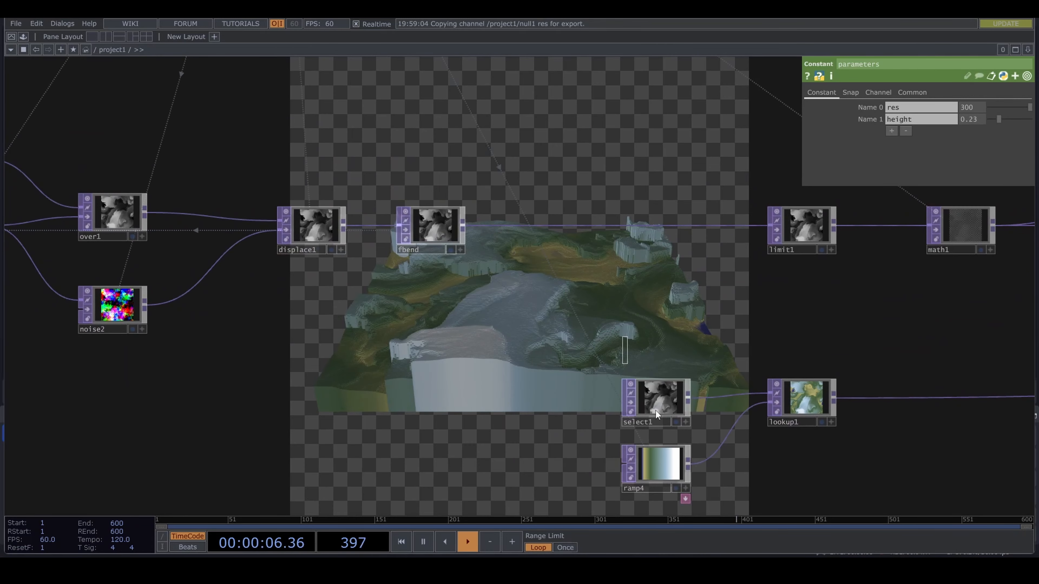
left_click_drag(656, 411, 748, 411)
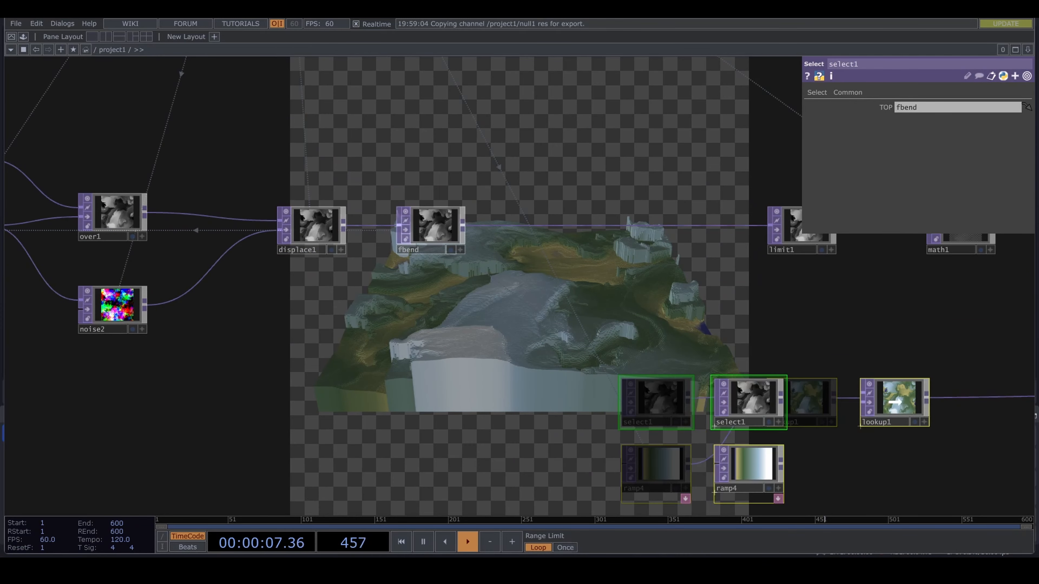
- Insert a Luma Blur TOP between fbend and limit1, and also feed fbend into its second input
right_click(542, 226)
left_click(616, 211)
type("o")
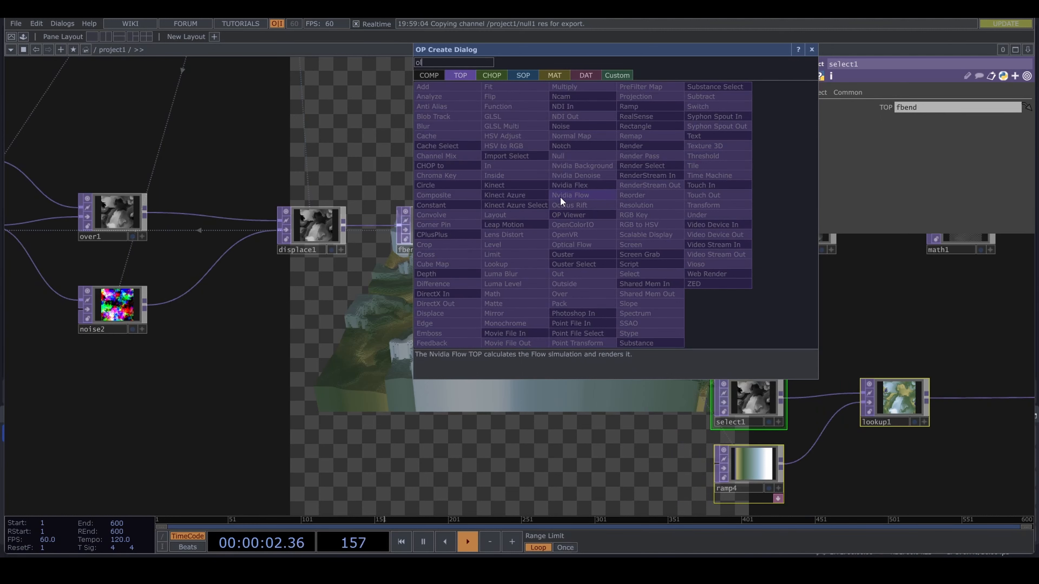
key("BackSpace")
type("lum")
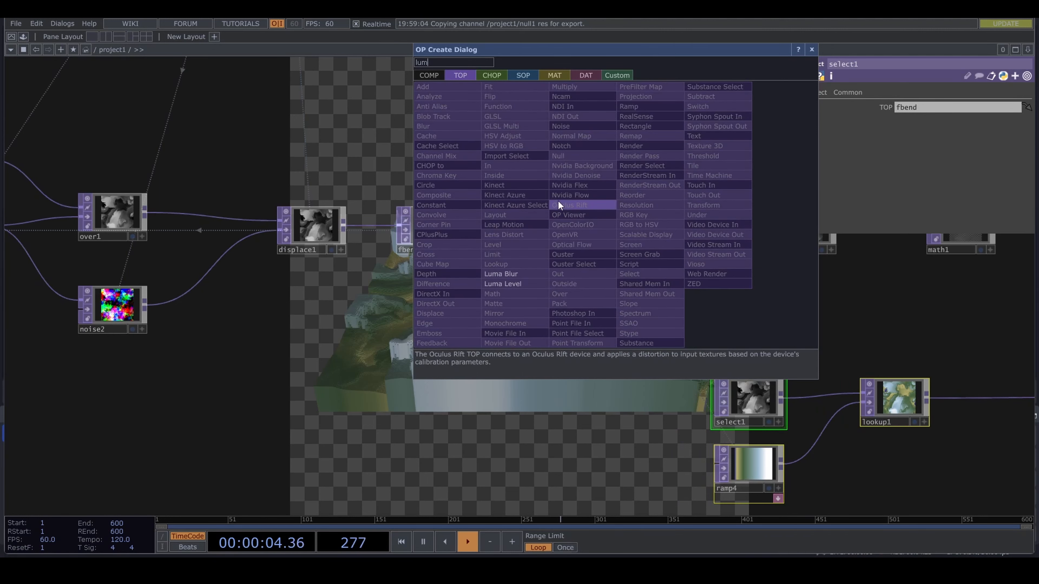
left_click(511, 276)
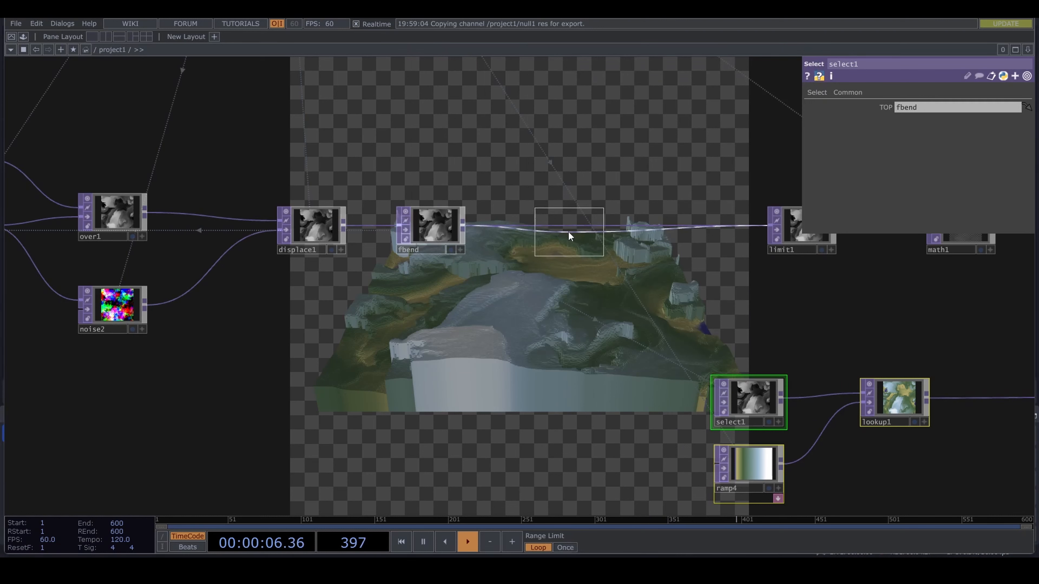
left_click(569, 232)
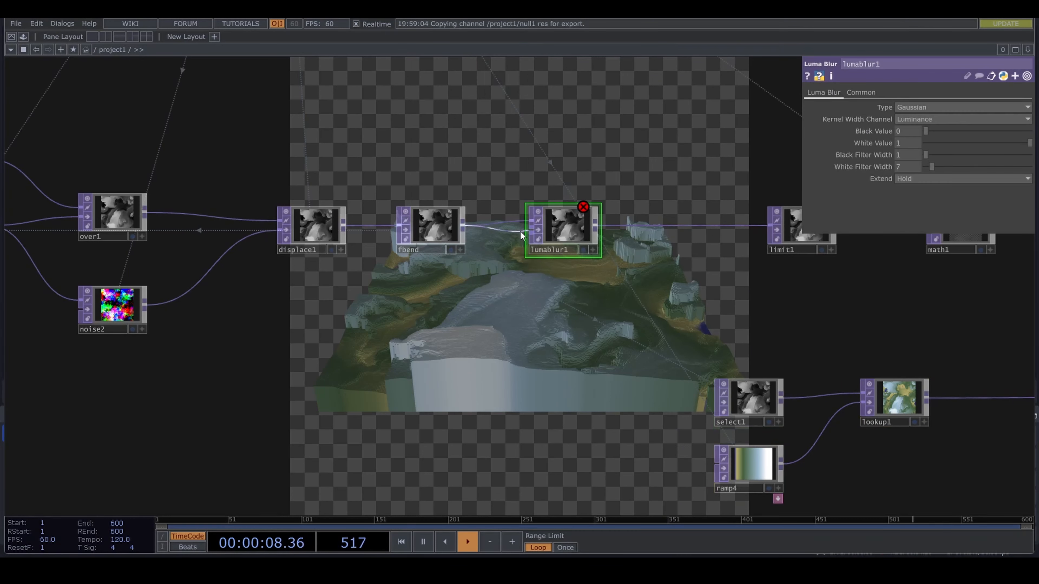
left_click(530, 223)
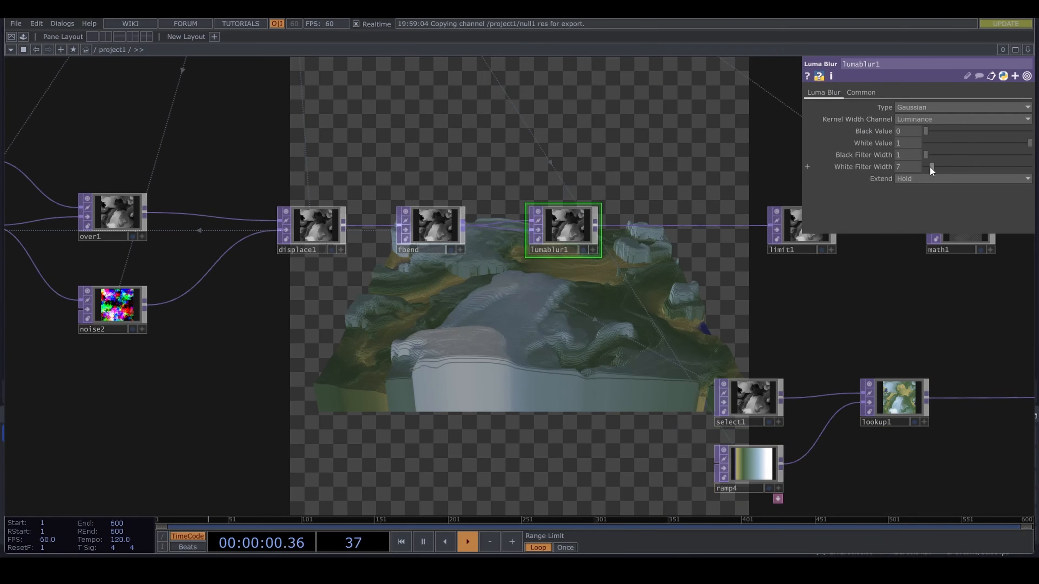
- Set lumablur1's White Filter Width to 1 and Black Filter Width to 12
left_click_drag(929, 167, 938, 157)
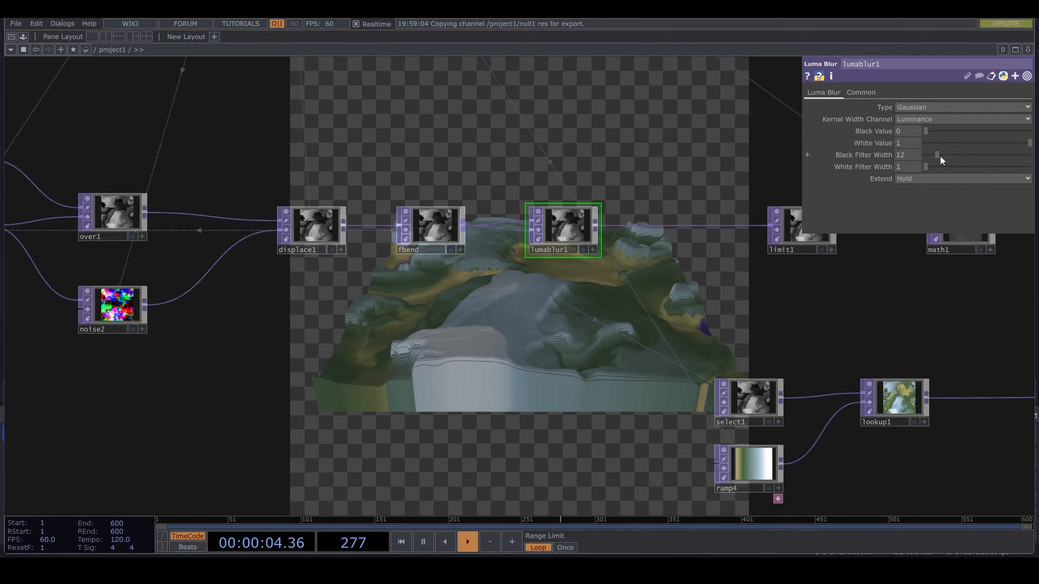
left_click_drag(612, 327, 469, 340)
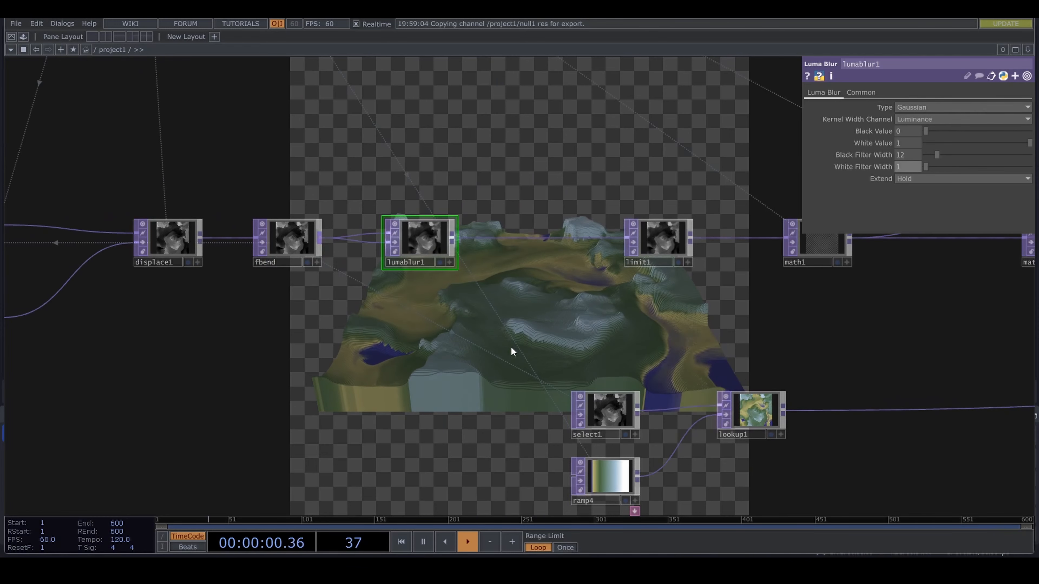
- Set cam1's Z rotation to -40 and bring the camera closer to the terrain
left_click_drag(663, 354, 82, 333)
scroll(659, 316, "down", 5)
left_click_drag(452, 354, 159, 409)
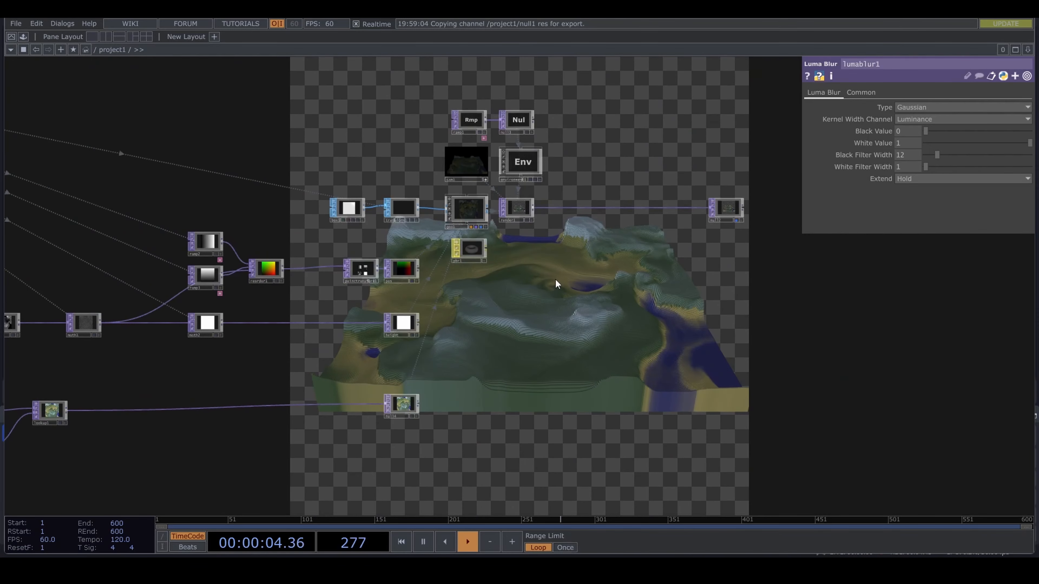
scroll(555, 278, "up", 3)
left_click_drag(542, 251, 559, 348)
scroll(364, 190, "up", 6)
scroll(489, 245, "up", 2)
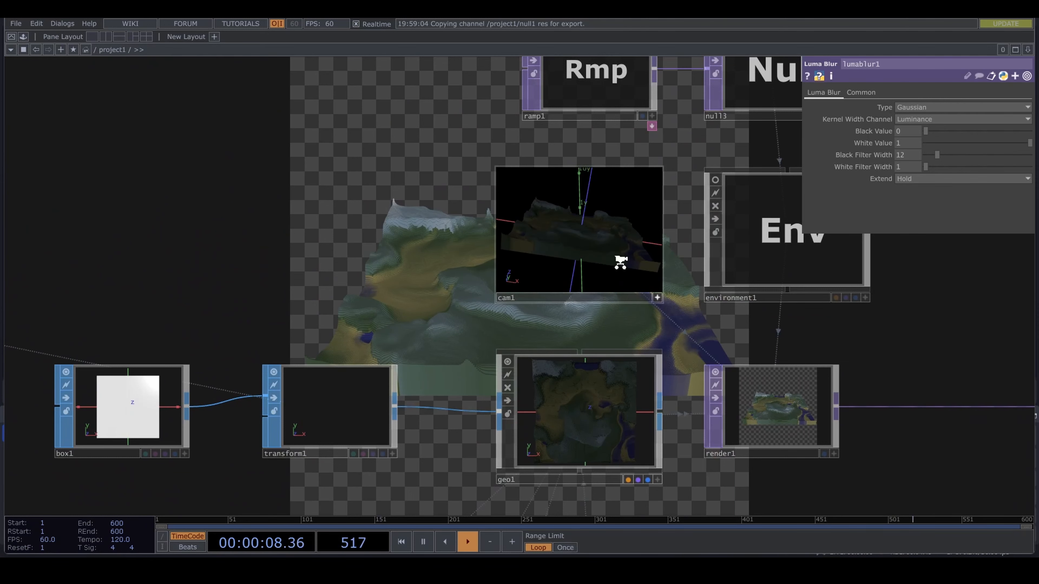
left_click(608, 302)
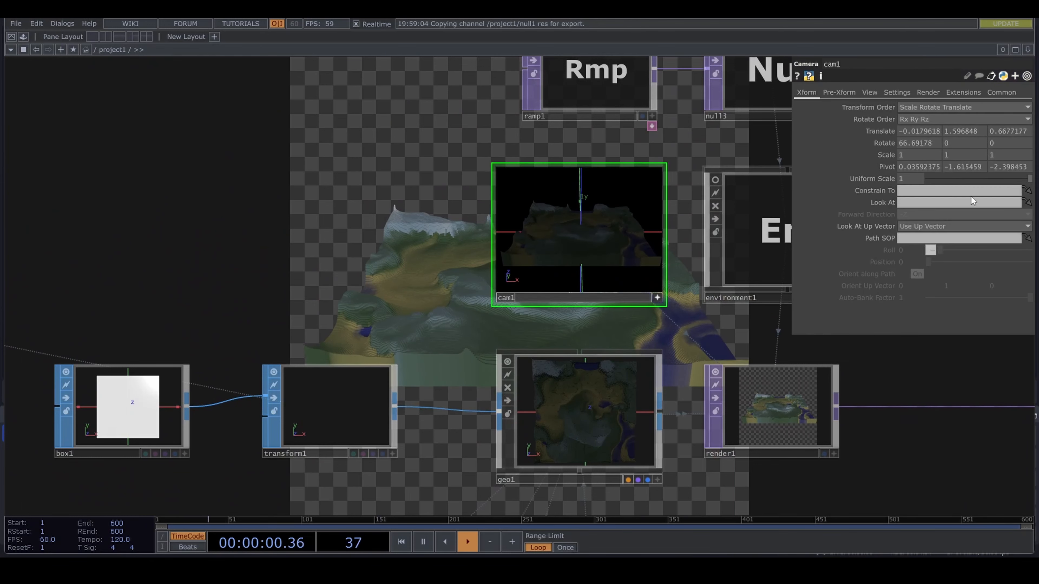
middle_click_drag(998, 143, 699, 298)
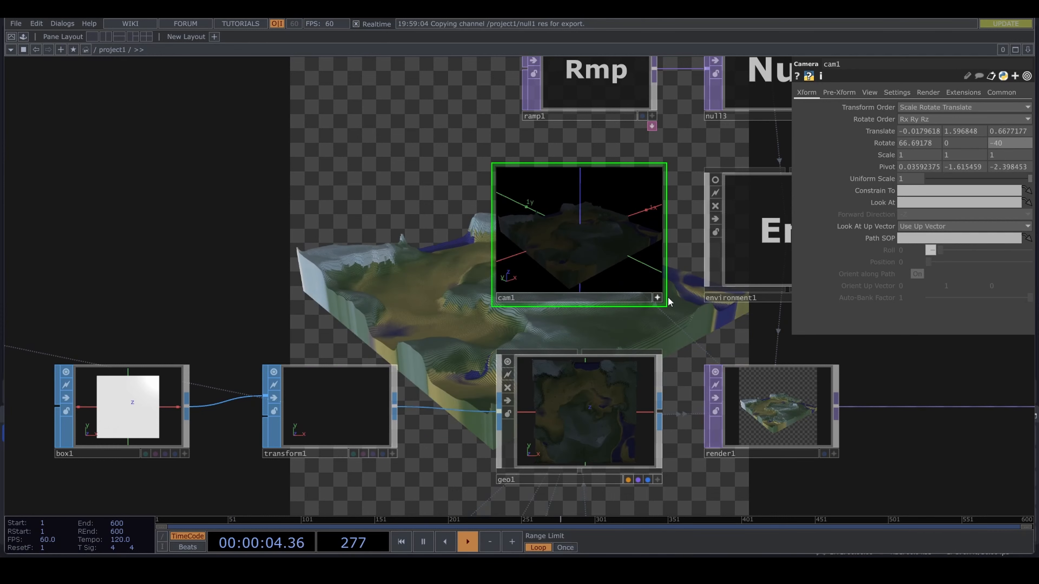
scroll(572, 248, "up", 6)
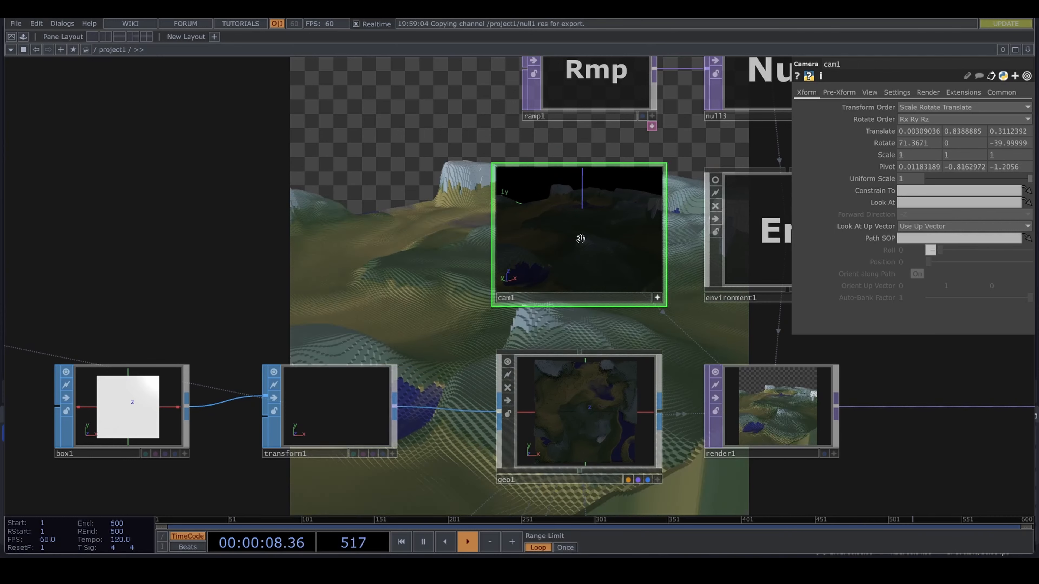
- Set the Period of noise1 to 1.19
scroll(348, 260, "down", 5)
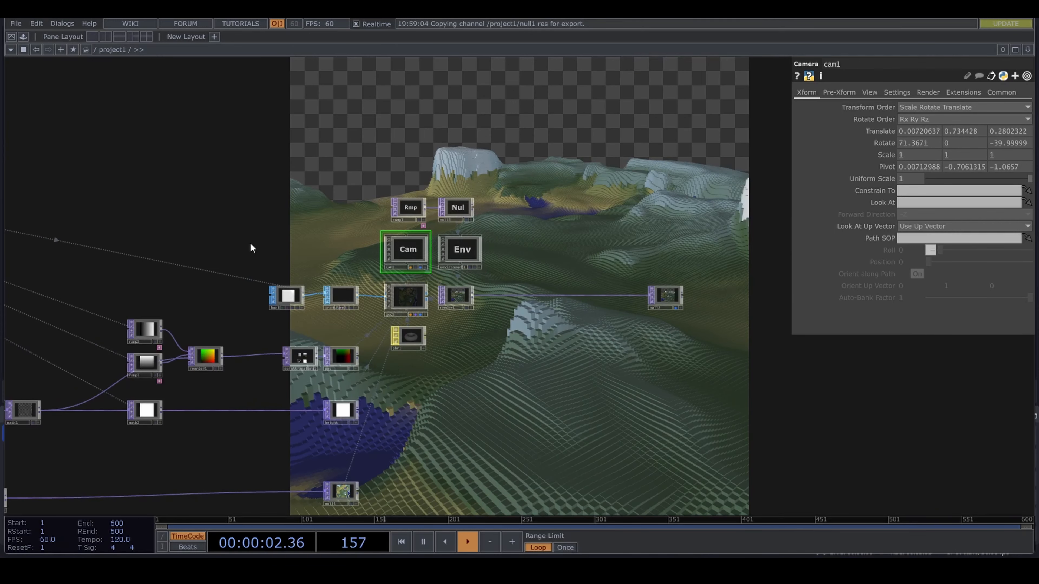
left_click_drag(251, 248, 216, 176)
scroll(215, 177, "down", 5)
left_click_drag(233, 219, 467, 215)
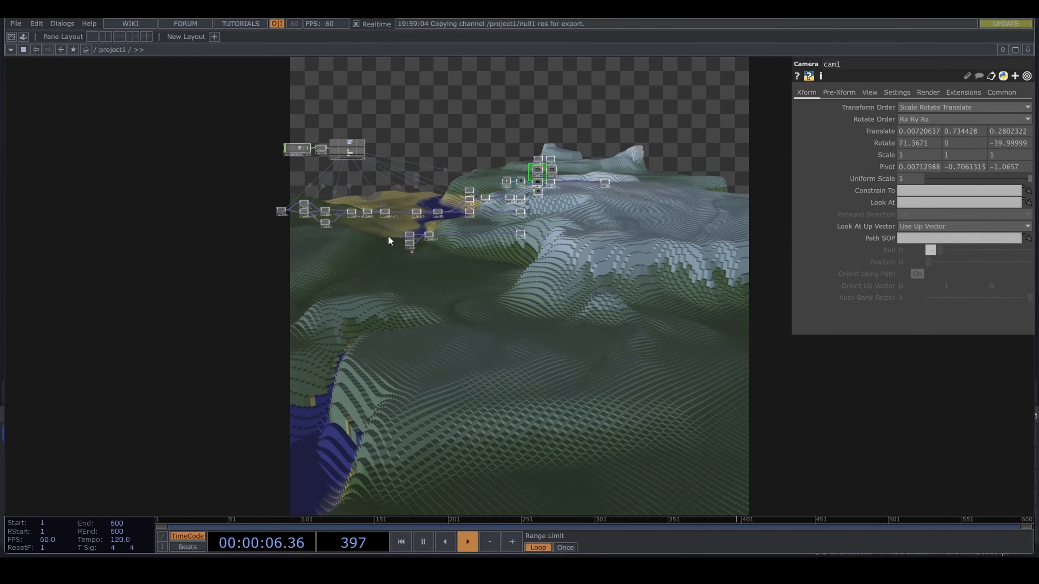
scroll(338, 233, "up", 6)
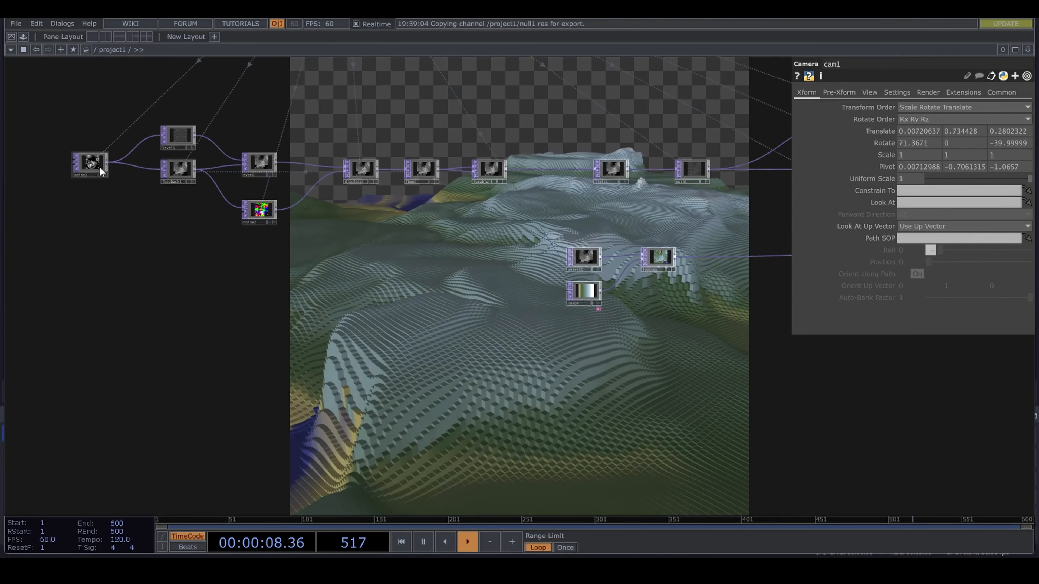
left_click(92, 163)
left_click(815, 93)
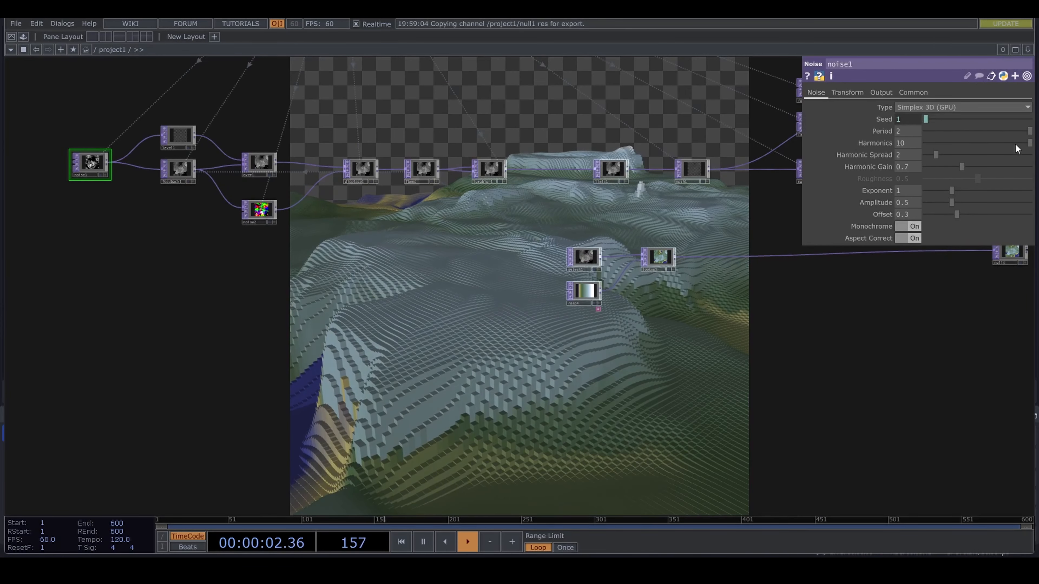
left_click(988, 130)
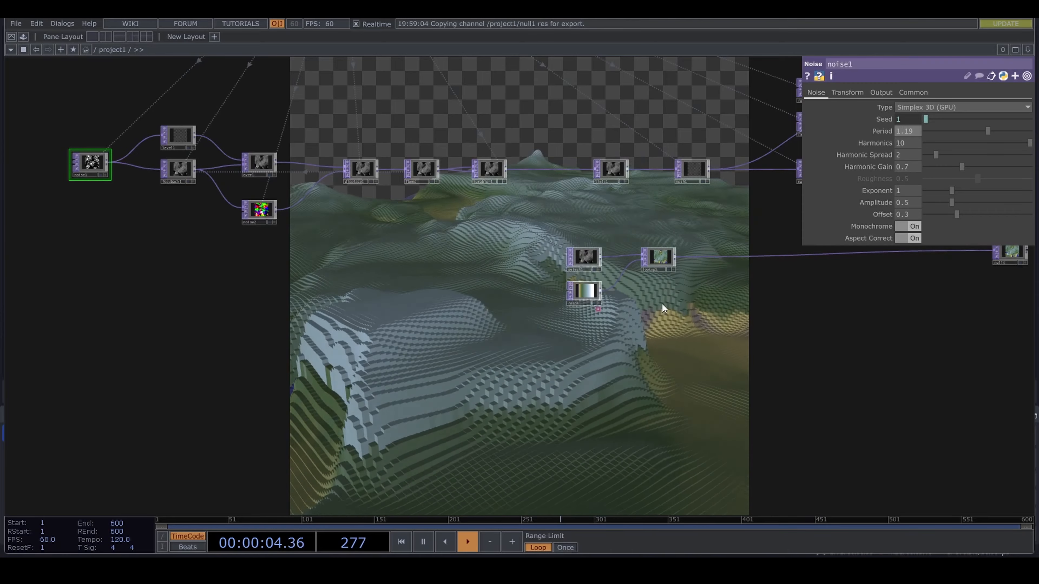
- Set noise1's Period to 2, Amplitude to 0.74 and Offset to 0.14
left_click_drag(991, 131, 1034, 130)
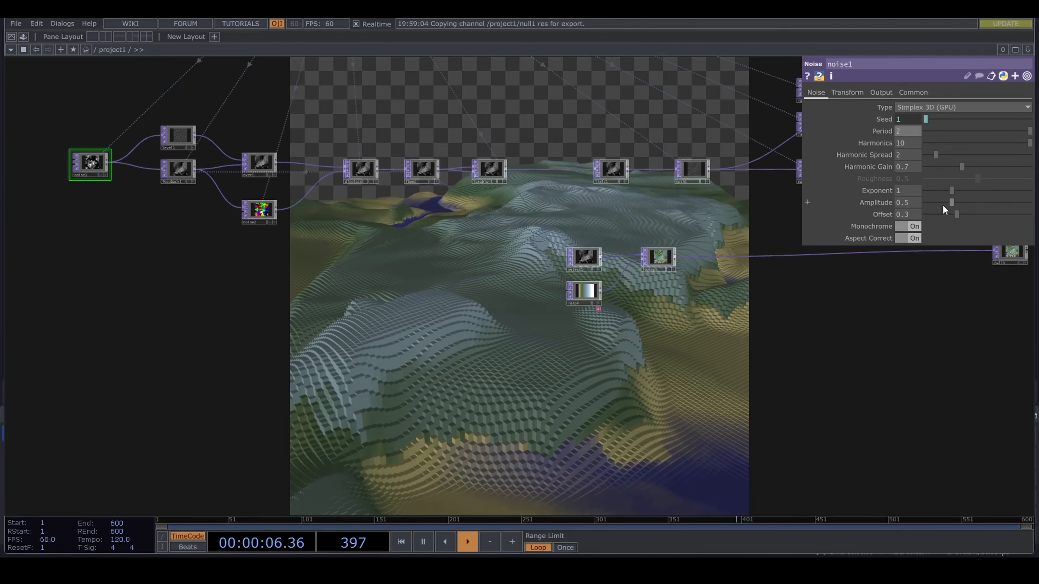
mouse_move(954, 204)
left_mouse_down()
mouse_move(966, 204)
mouse_move(940, 215)
left_mouse_up()
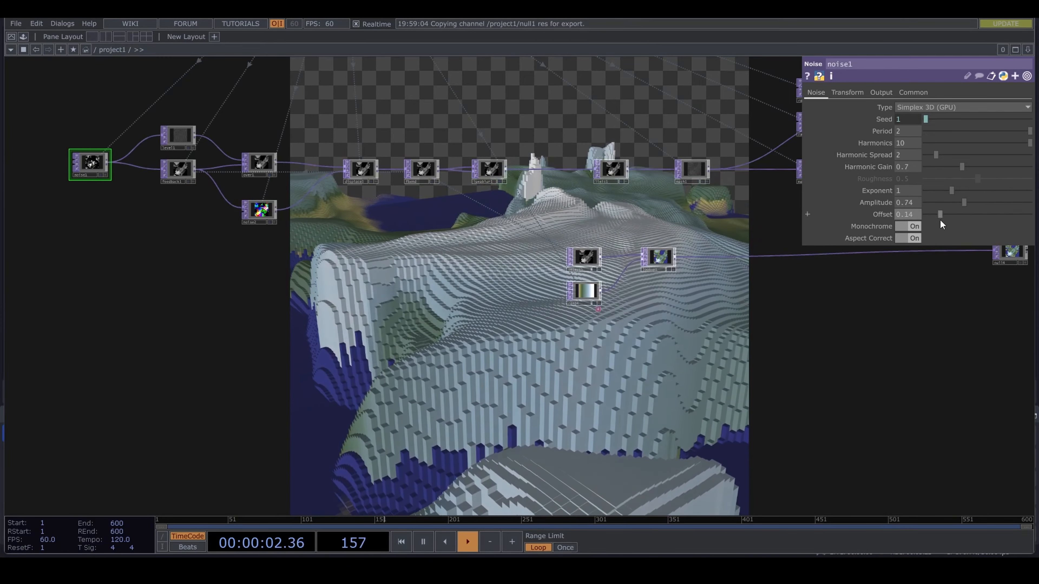
- Move ramp4's sand-yellow key closer to the start of the gradient
left_click_drag(735, 405, 603, 330)
scroll(491, 368, "down", 5)
scroll(432, 332, "up", 7)
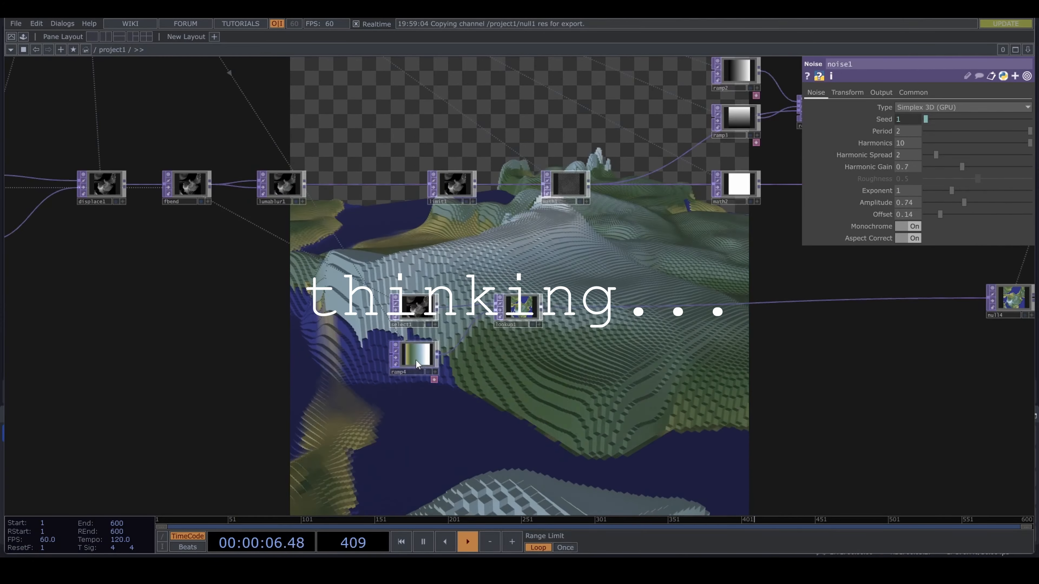
left_click(417, 353)
left_click(829, 117)
left_click_drag(830, 117, 821, 117)
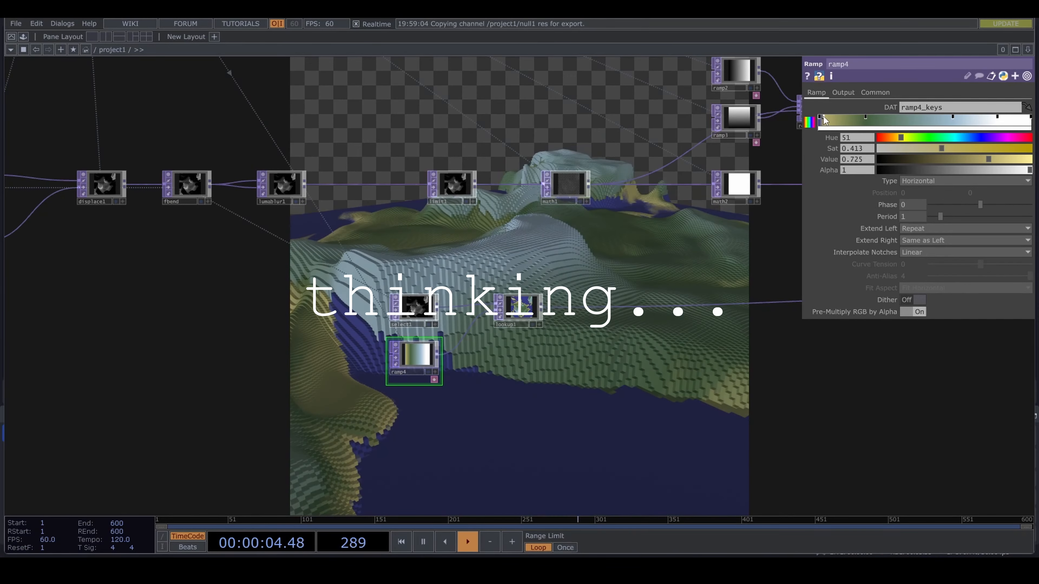
- Set lumablur1's Black Filter Width to 4
scroll(653, 277, "down", 4)
scroll(653, 278, "down", 1)
left_click_drag(653, 277, 390, 395)
scroll(315, 391, "up", 8)
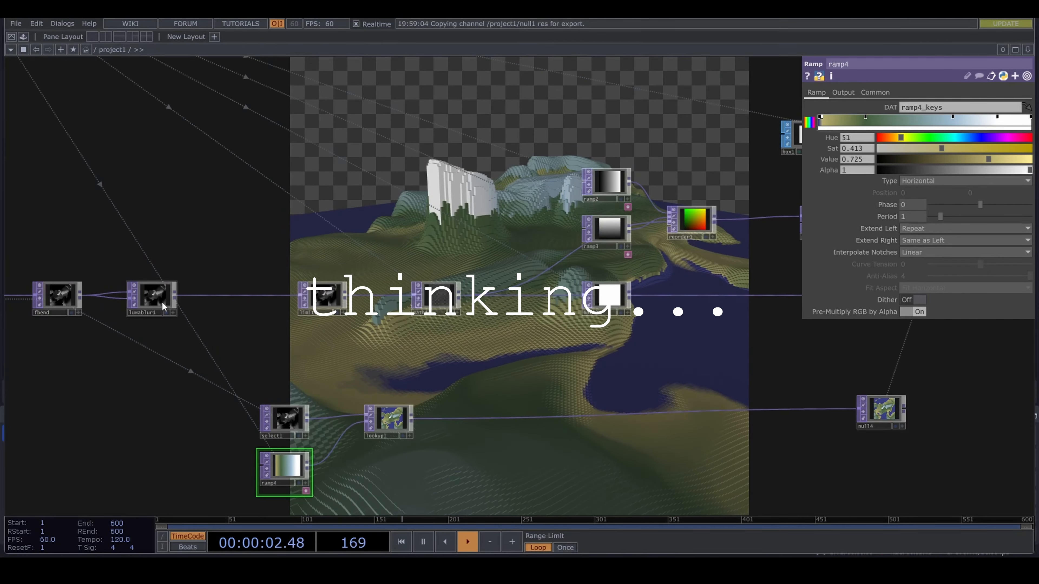
left_click(163, 304)
- Set the Harmonic Spread of noise2 to 2.1
scroll(599, 413, "down", 6)
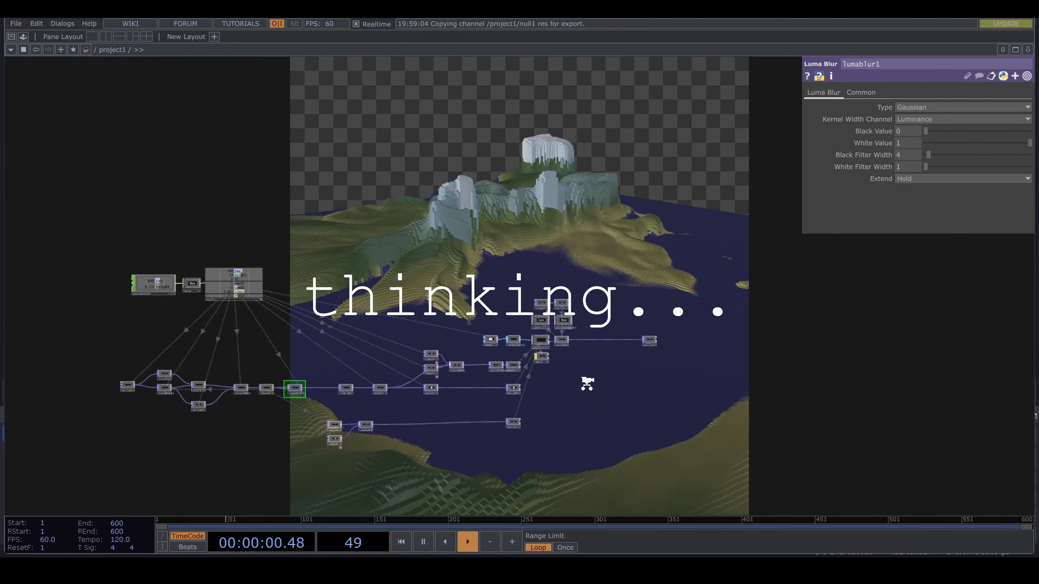
scroll(249, 403, "up", 7)
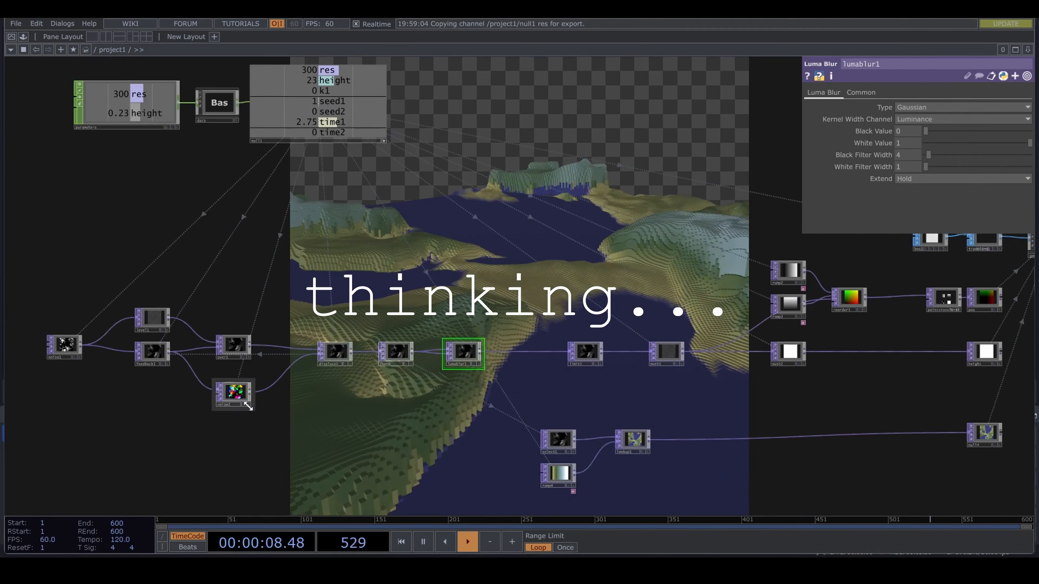
left_click(234, 392)
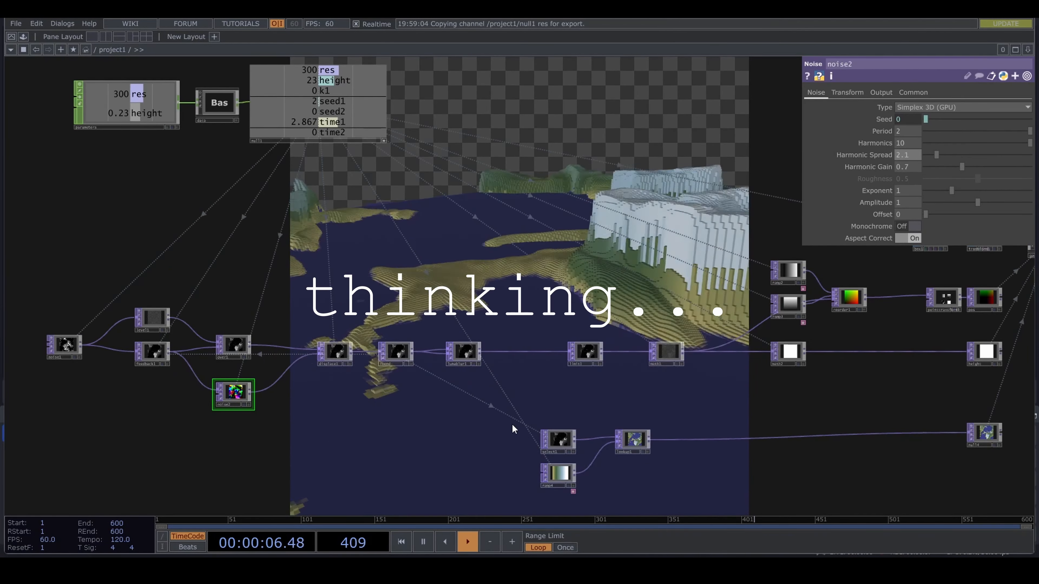
- Pull cam1's view back until the whole terrain block fits in the render
scroll(703, 427, "down", 3)
scroll(721, 429, "up", 8)
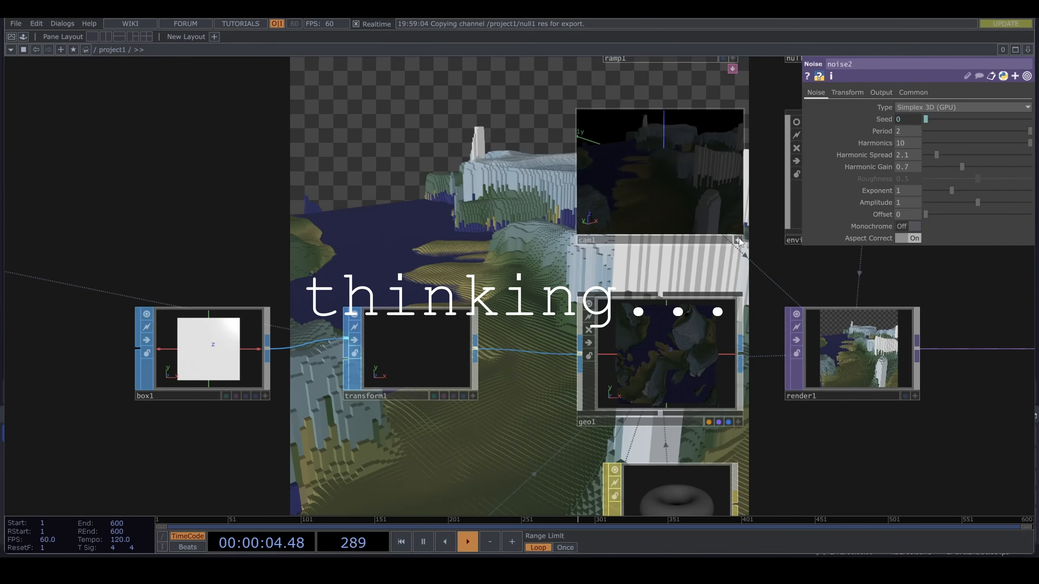
scroll(520, 359, "down", 8)
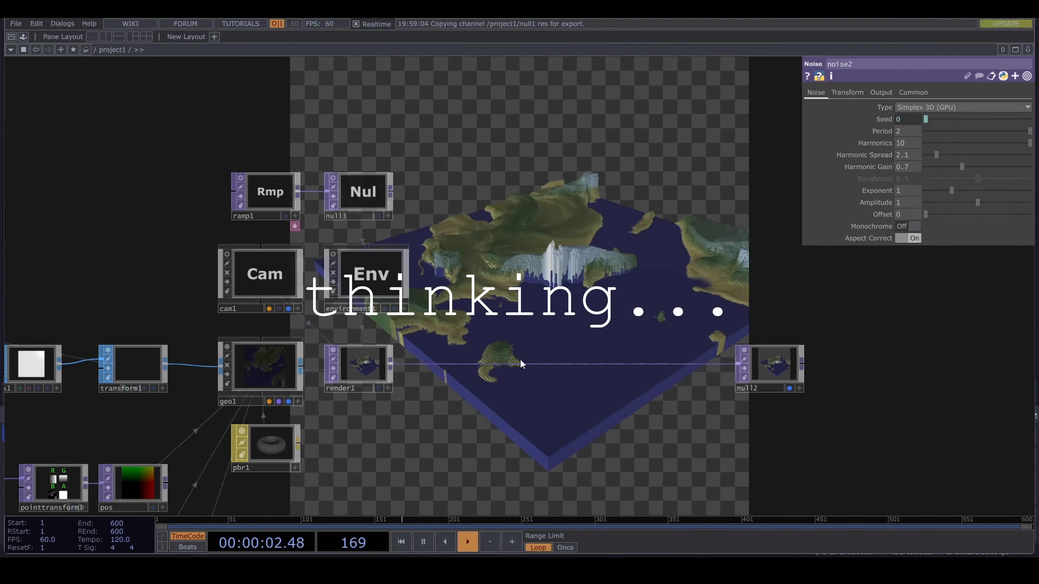
- Increase math2's Pre-Add value to give the terrain block a thicker base
left_click_drag(497, 402, 728, 329)
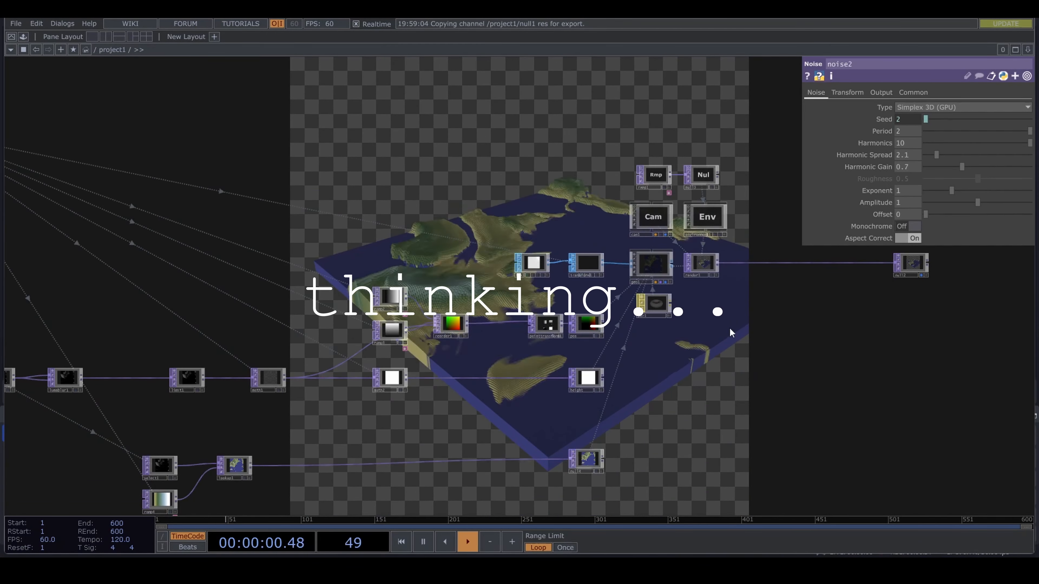
left_click_drag(652, 348, 481, 387)
scroll(674, 349, "up", 5)
scroll(478, 326, "down", 3)
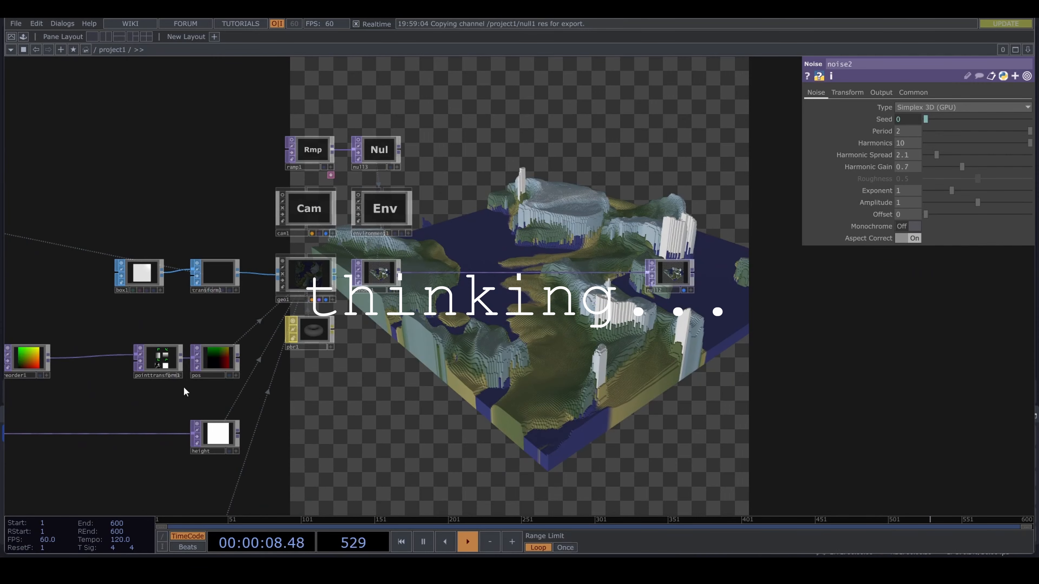
left_click_drag(186, 390, 643, 329)
left_click(218, 392)
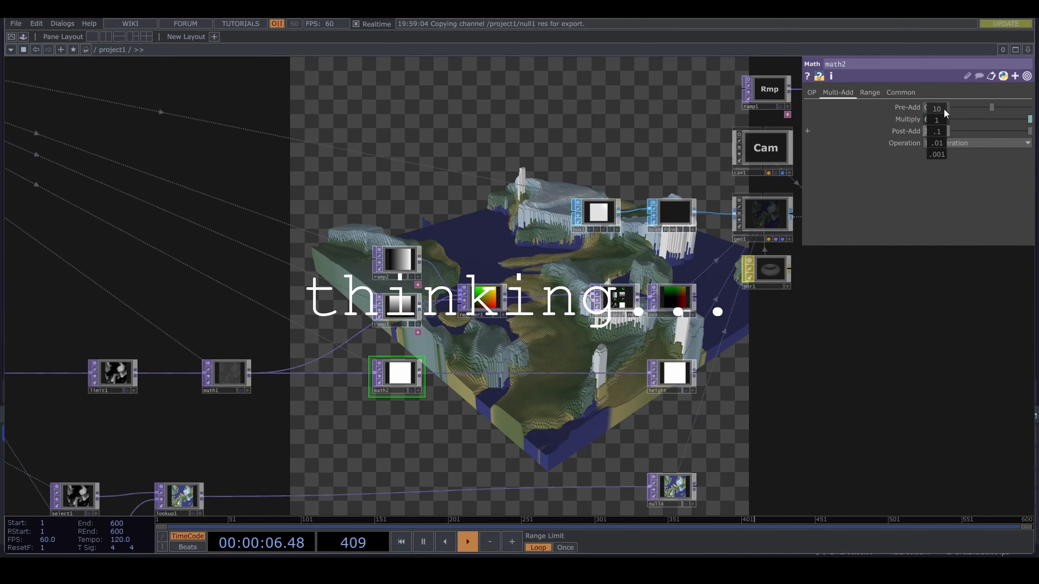
middle_click_drag(944, 111, 956, 111)
- Make select1 take its image from limit1 for the height colouring
left_click_drag(861, 324, 627, 352)
left_click_drag(708, 368, 811, 355)
scroll(397, 410, "up", 3)
left_click_drag(18, 452, 465, 345)
left_click(387, 454)
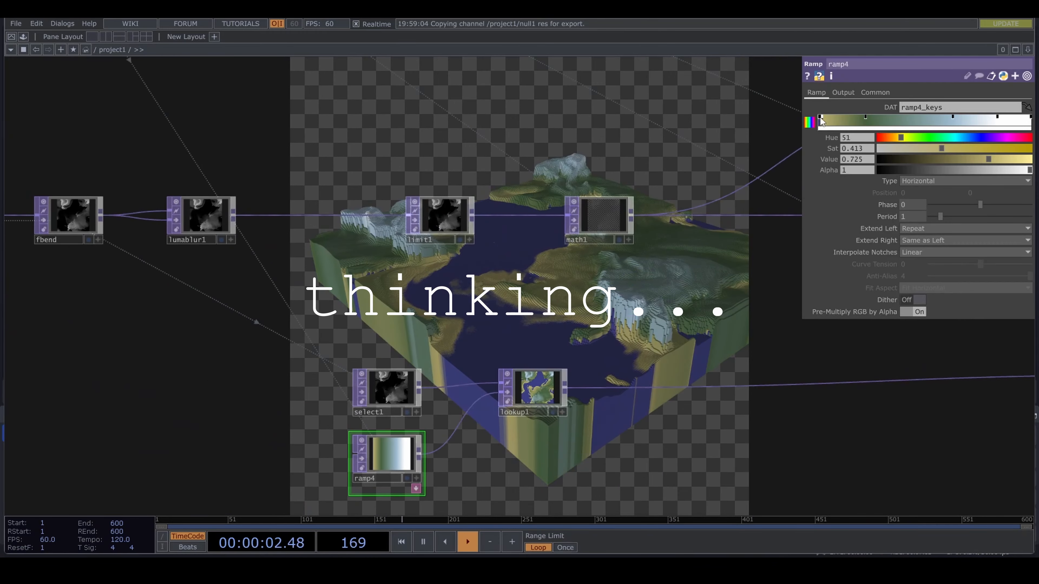
left_click_drag(399, 248, 482, 220)
left_click_drag(518, 193, 470, 355)
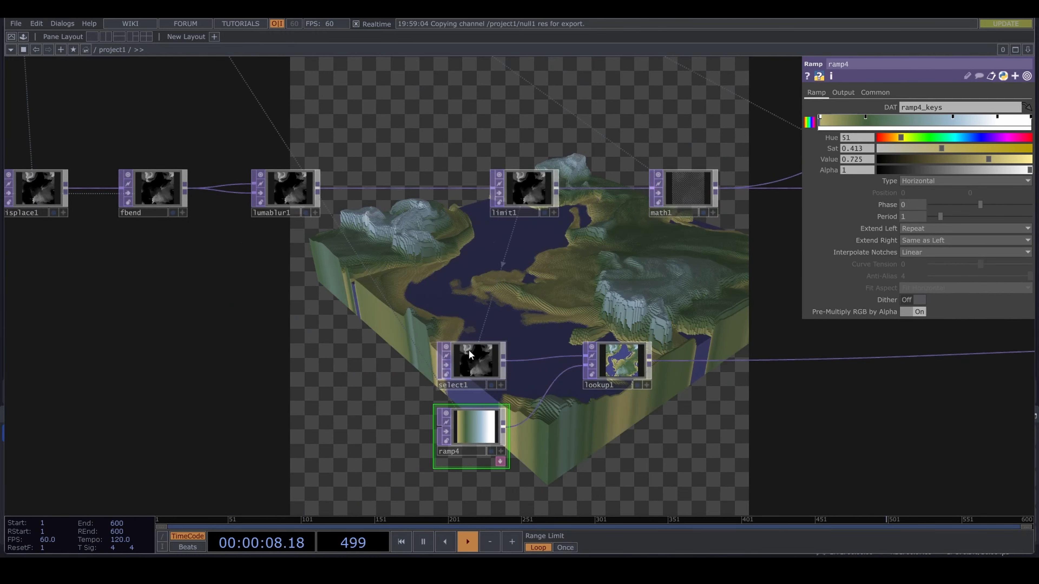
- Examine the terrain's colours and side walls in the render while the noise evolves
left_click_drag(463, 258, 282, 242)
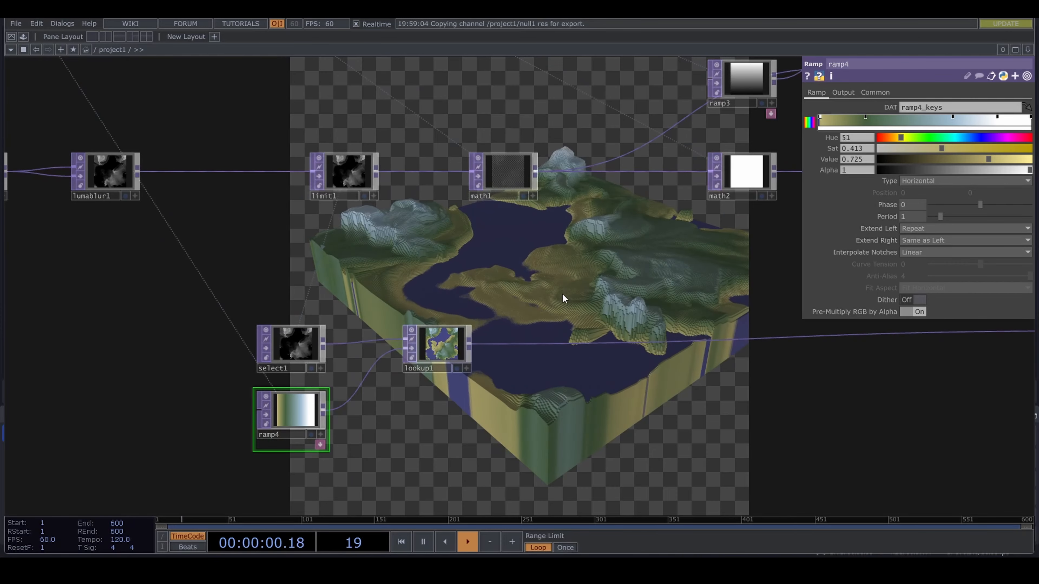
left_click_drag(654, 297, 405, 308)
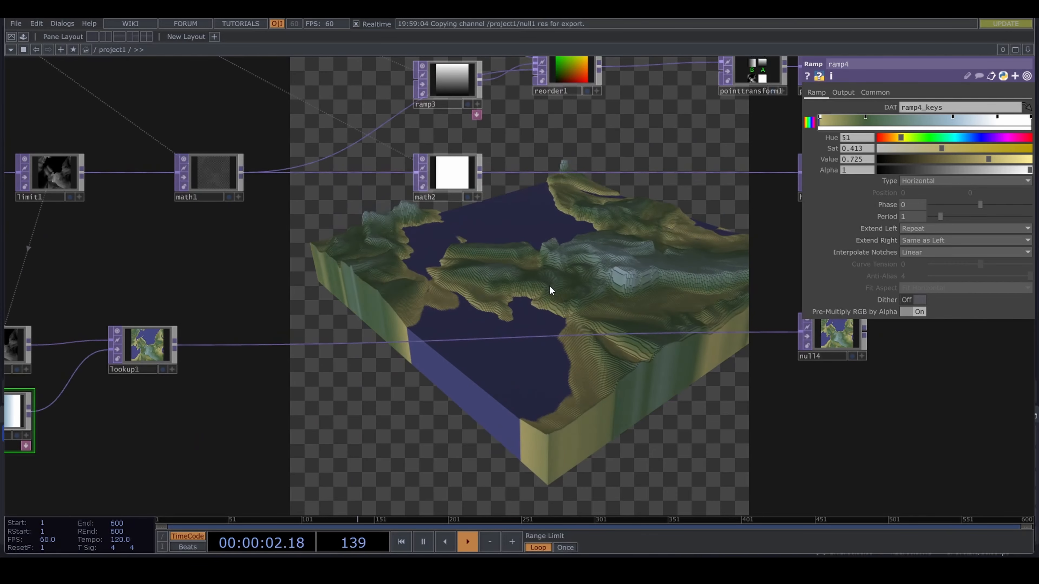
left_click_drag(549, 286, 479, 278)
scroll(480, 279, "down", 2)
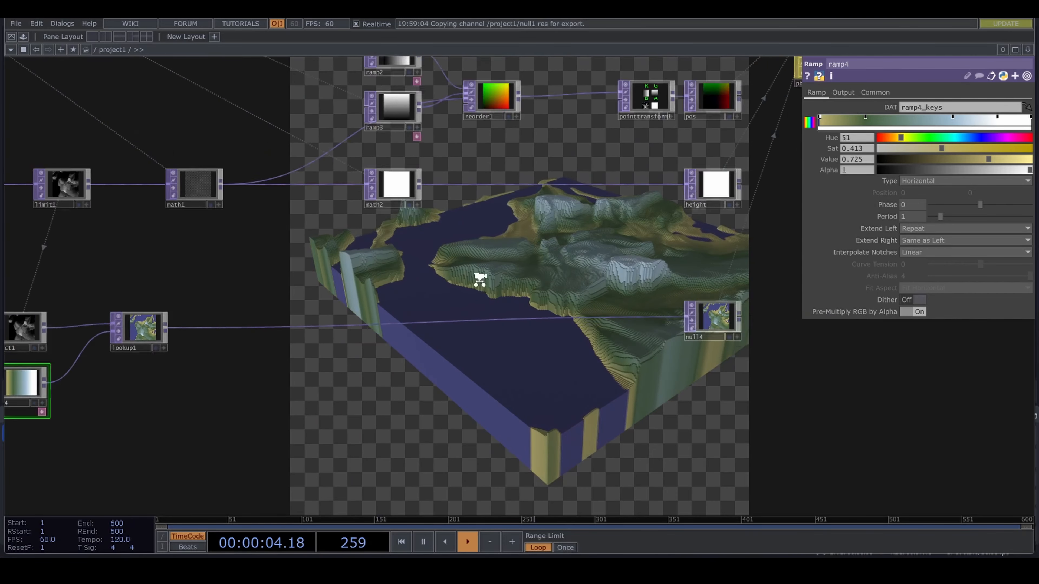
scroll(479, 279, "down", 3)
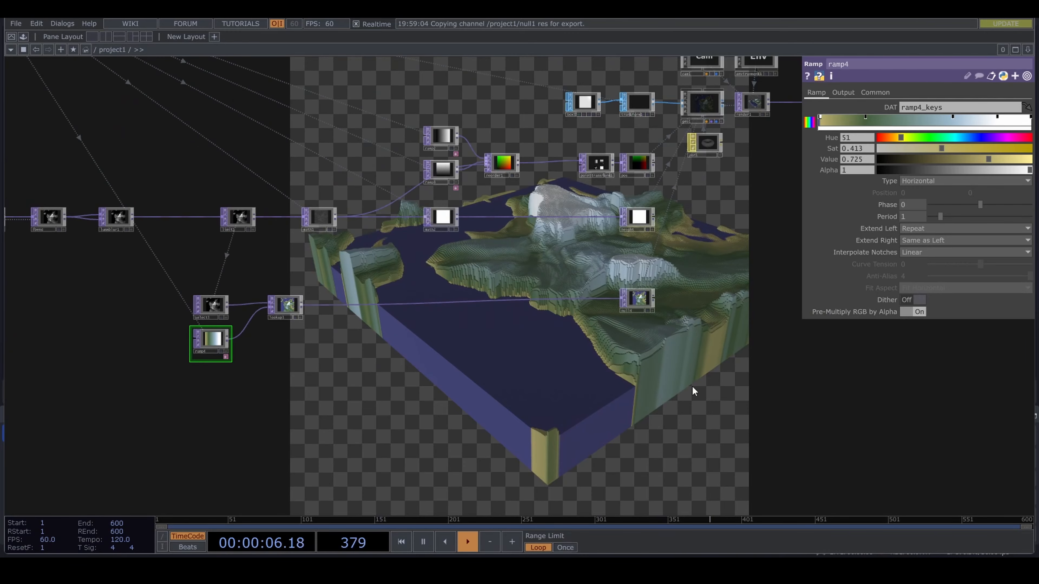
left_click_drag(675, 383, 402, 403)
scroll(580, 260, "down", 2)
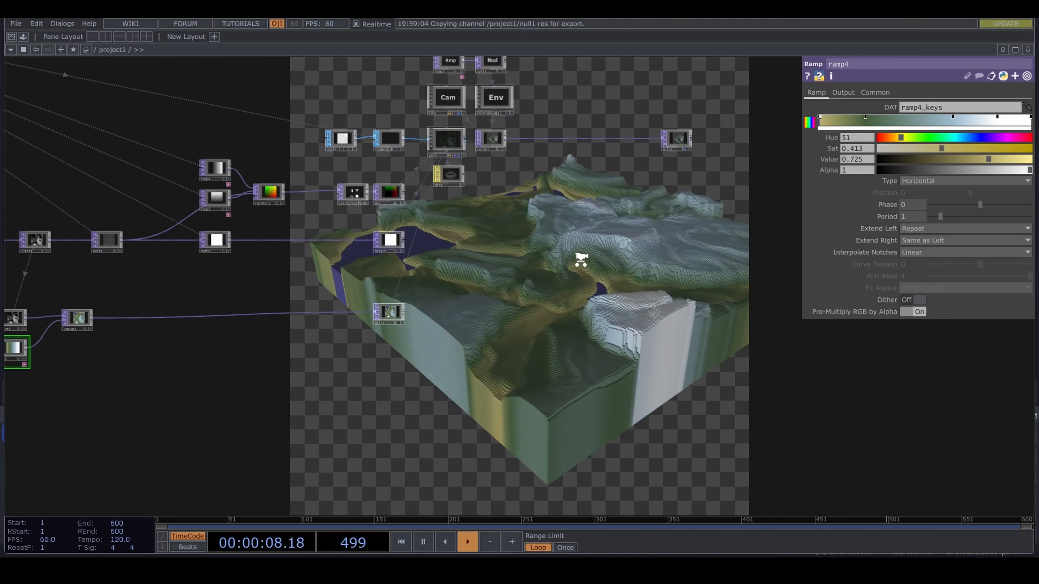
left_click_drag(579, 260, 492, 381)
left_click_drag(566, 283, 674, 280)
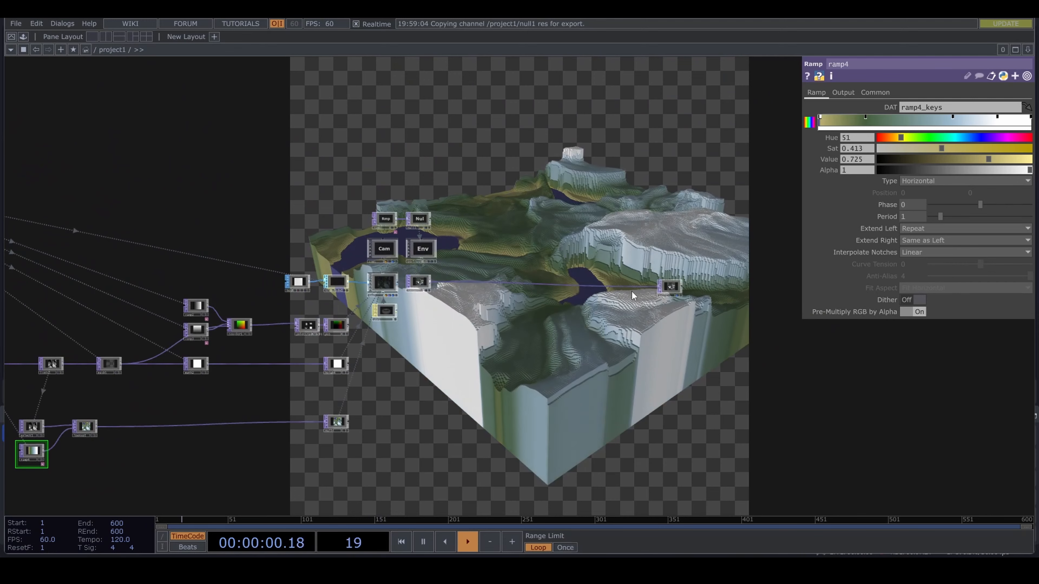
- Insert a Lookup TOP between render1 and null2
scroll(679, 286, "up", 3)
right_click(632, 275)
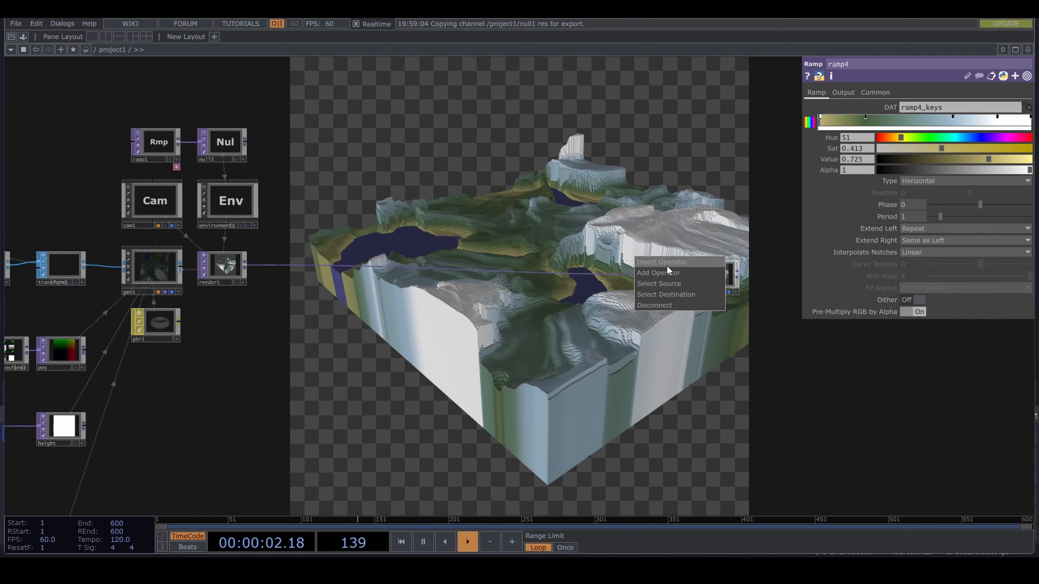
left_click(669, 264)
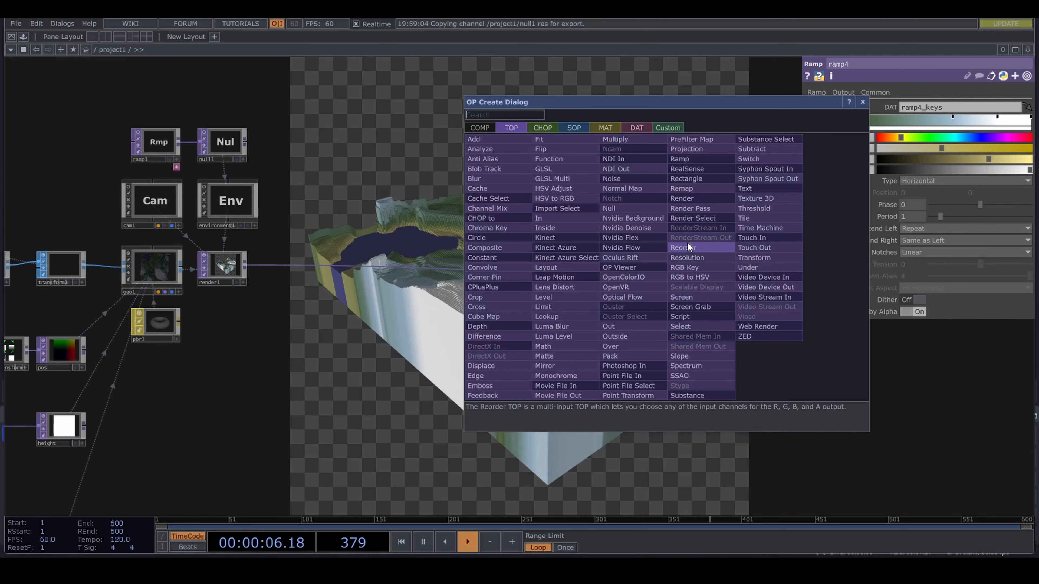
type("lo")
left_click(548, 316)
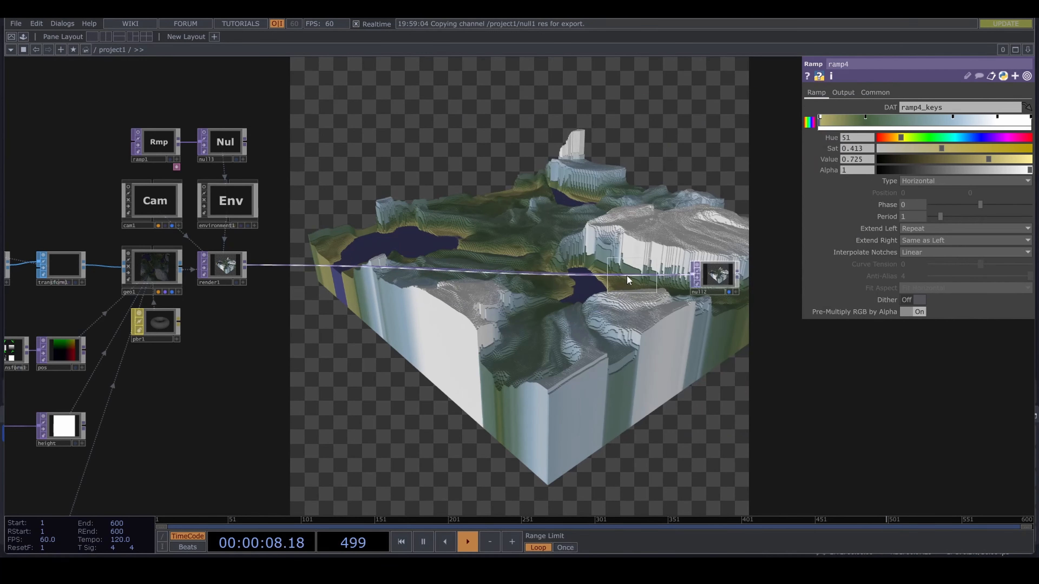
left_click(623, 283)
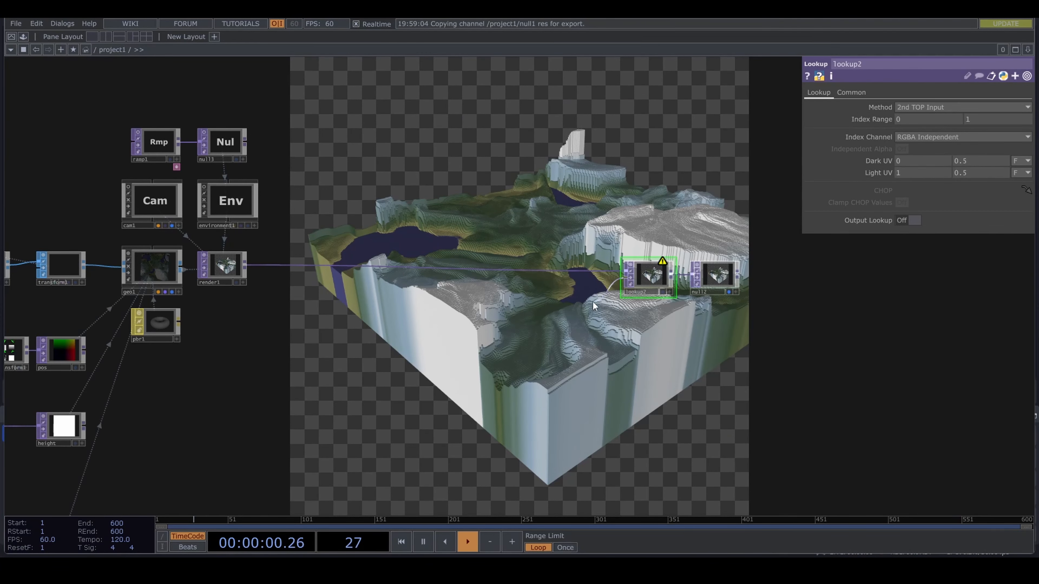
- Add a Ramp TOP as lookup2's second input and change its output resolution
key("Tab")
type("ra")
left_click(607, 198)
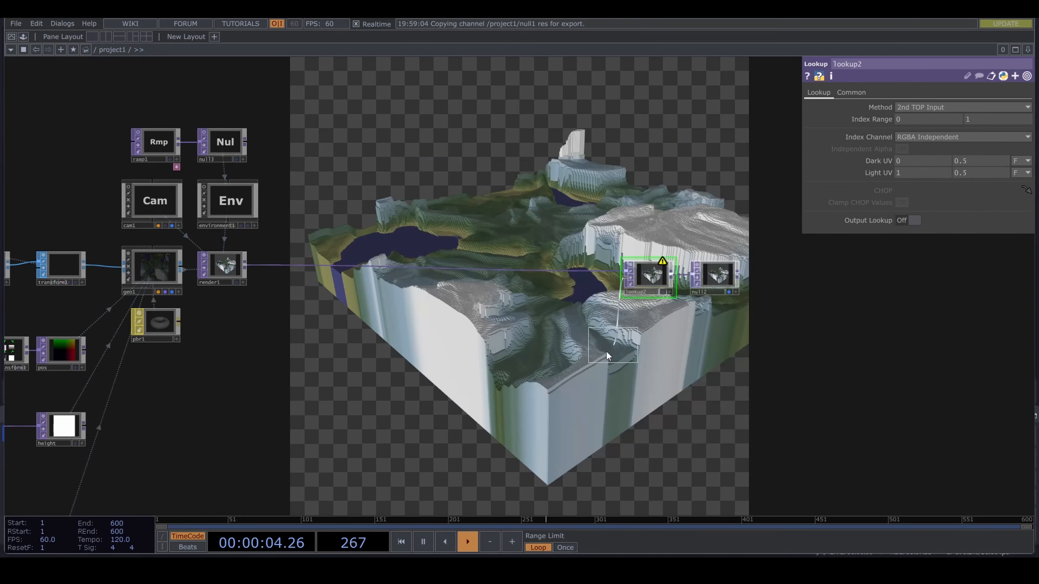
left_click(571, 326)
left_click(875, 93)
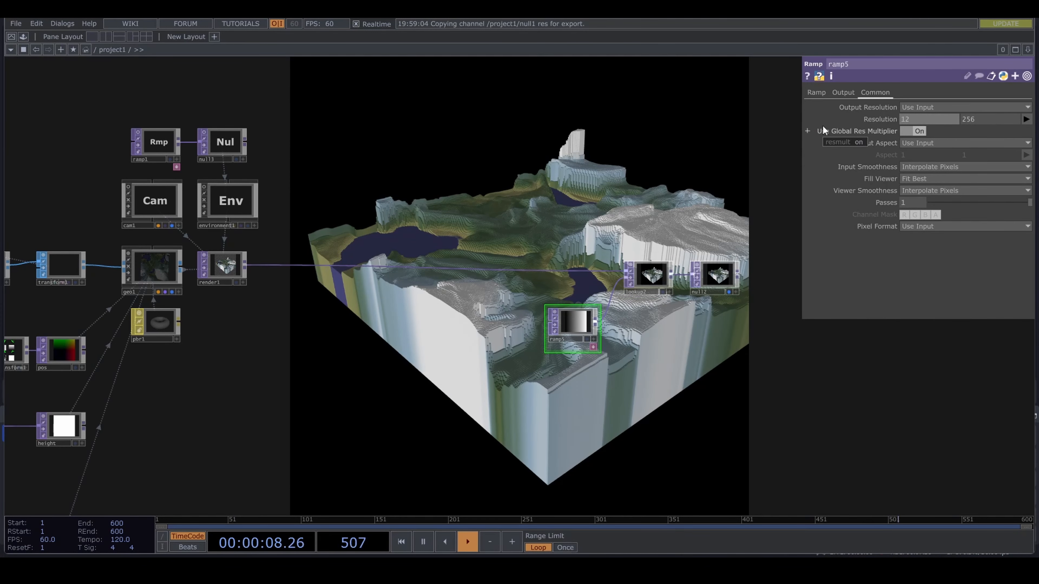
- Lighten ramp5's black key to dark grey and set its white key's Saturation to 0.119 at Hue 51
left_click(816, 91)
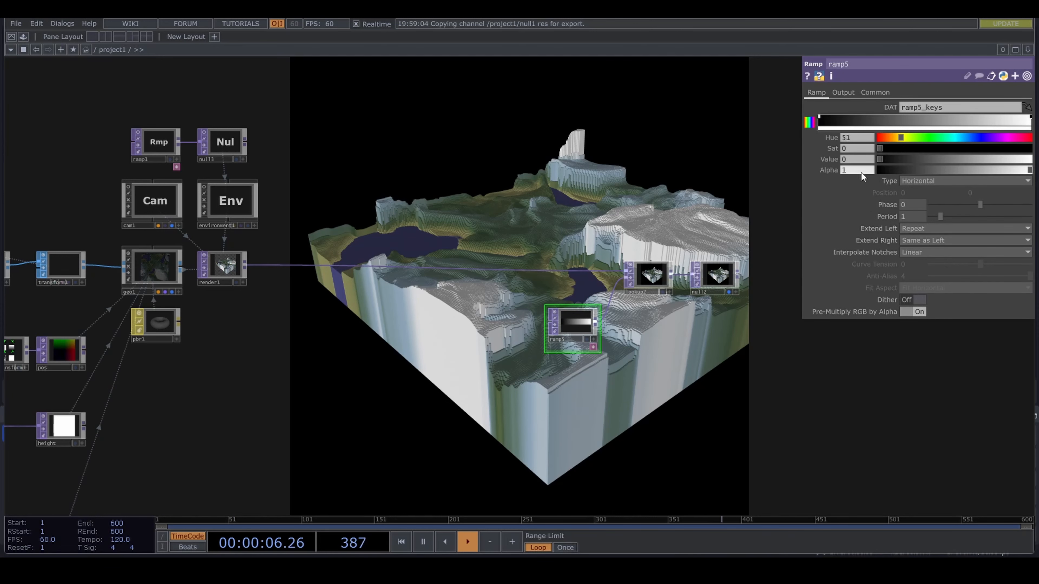
middle_click_drag(860, 160, 875, 160)
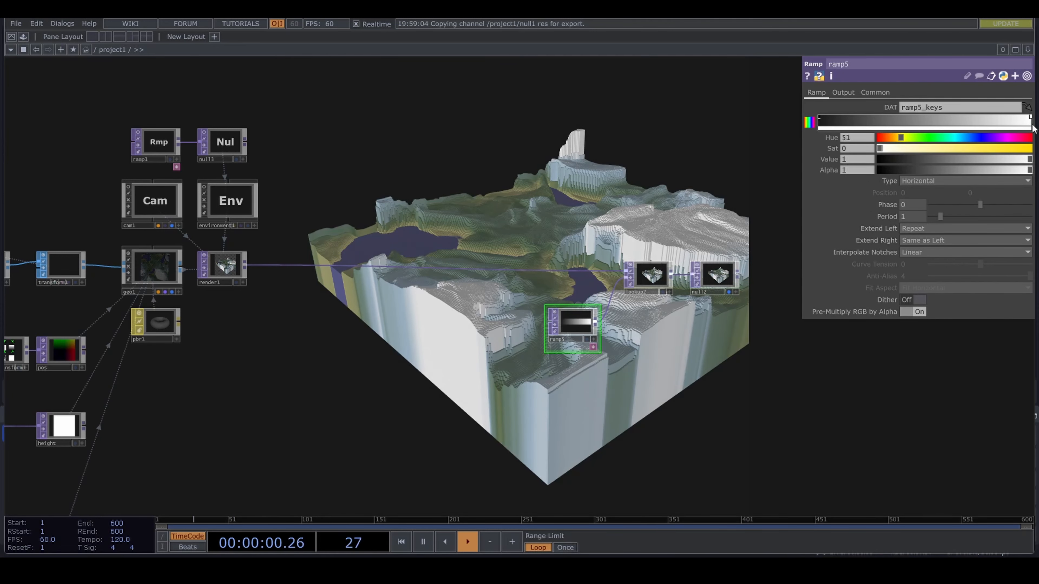
- Move cam1's view closer to the terrain at a lower angle so it fills the frame
left_click_drag(320, 338, 552, 418)
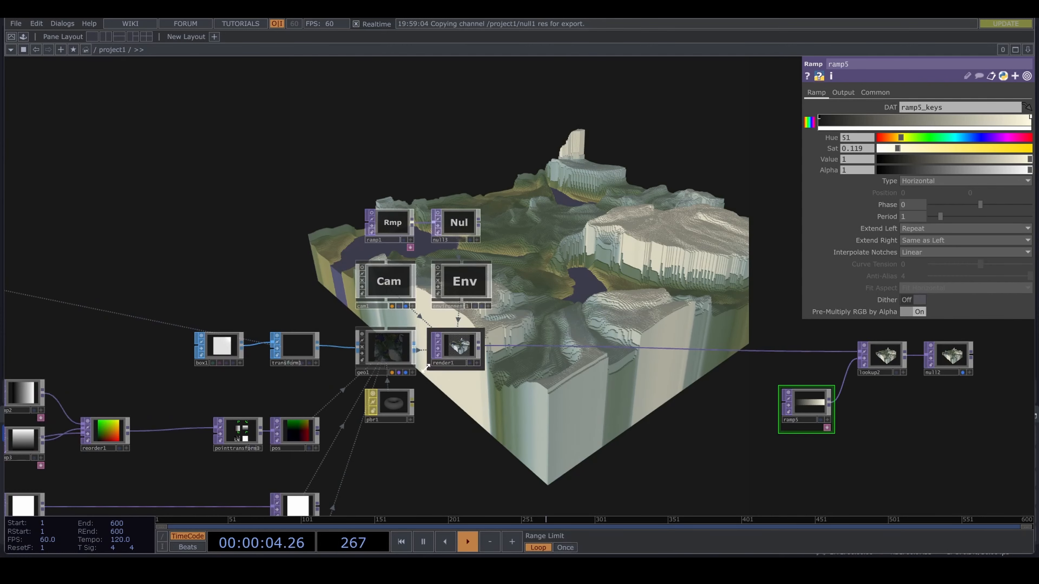
scroll(421, 318, "up", 5)
left_click(405, 281)
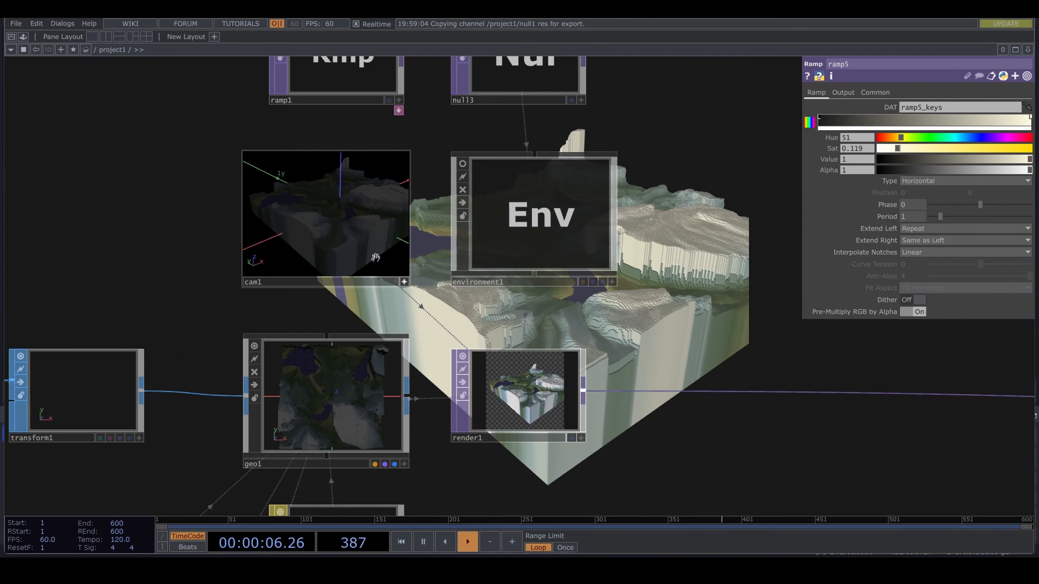
scroll(359, 229, "up", 3)
left_click_drag(360, 228, 347, 224)
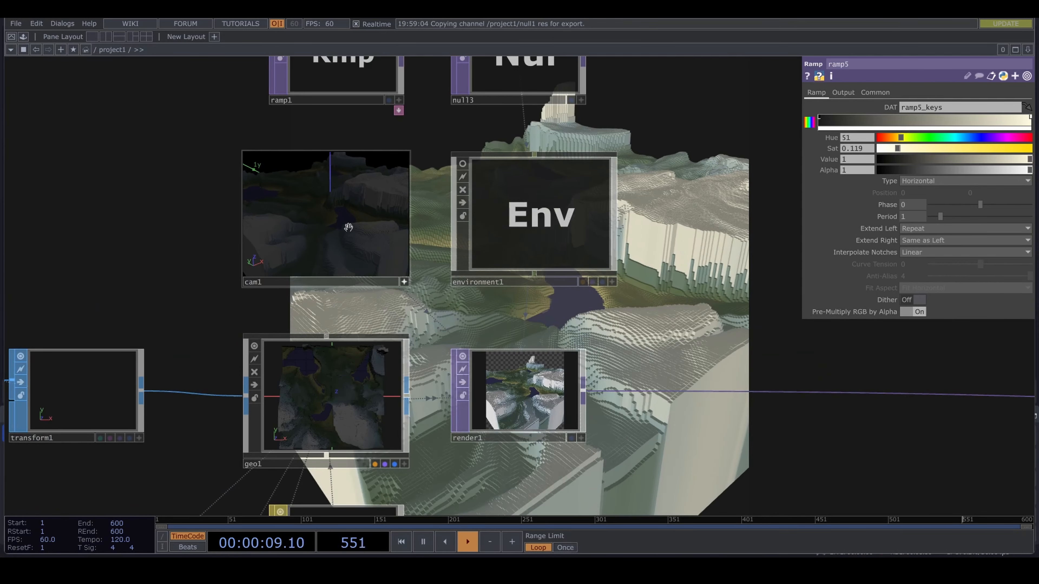
left_click(404, 282)
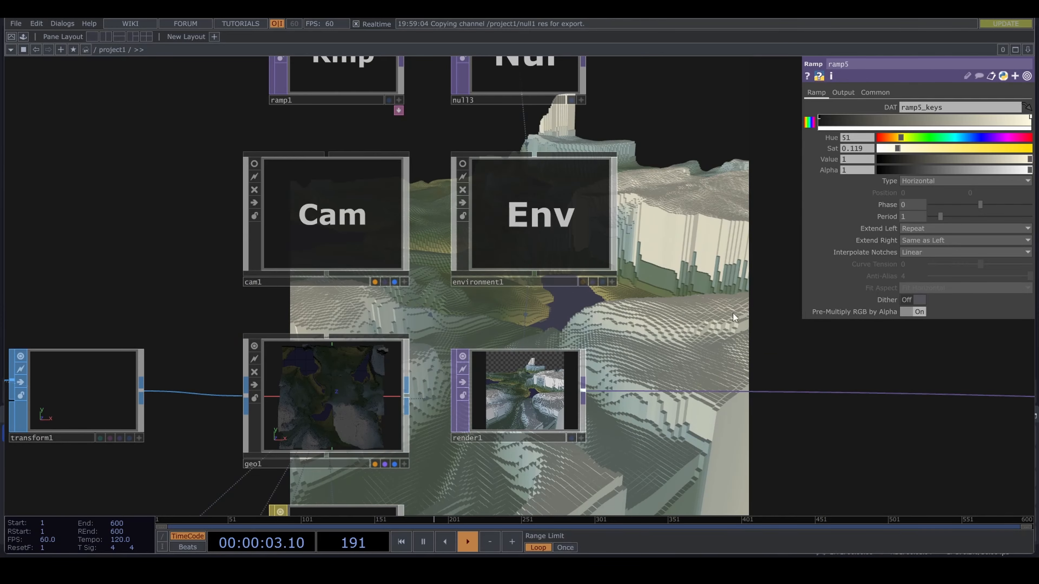
left_click_drag(864, 331, 462, 300)
left_click_drag(351, 458, 479, 401)
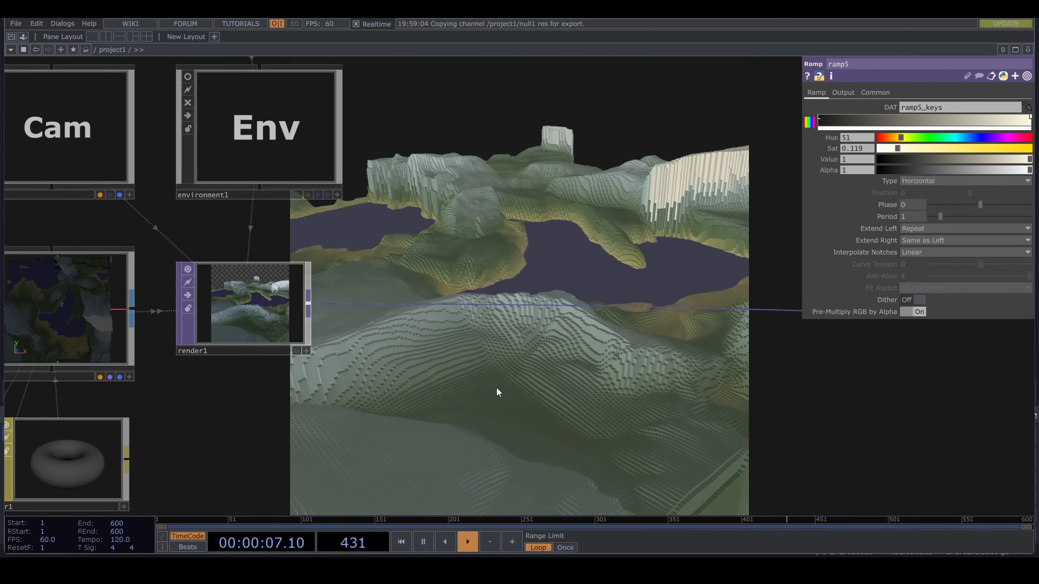
scroll(496, 395, "down", 8)
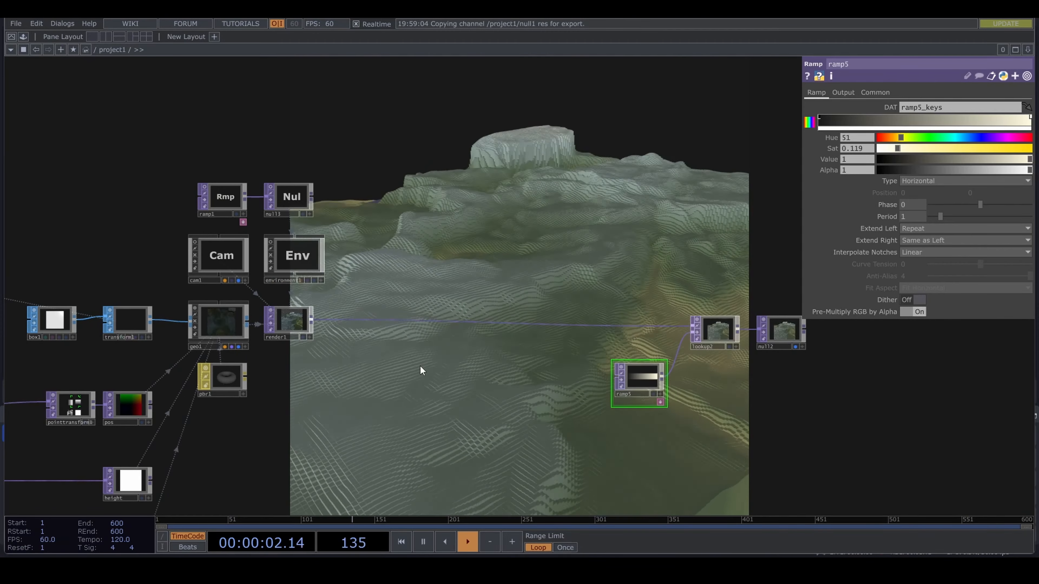
- Add a Depth TOP below render1 and assign render1 as its source
scroll(376, 343, "up", 3)
scroll(376, 343, "up", 1)
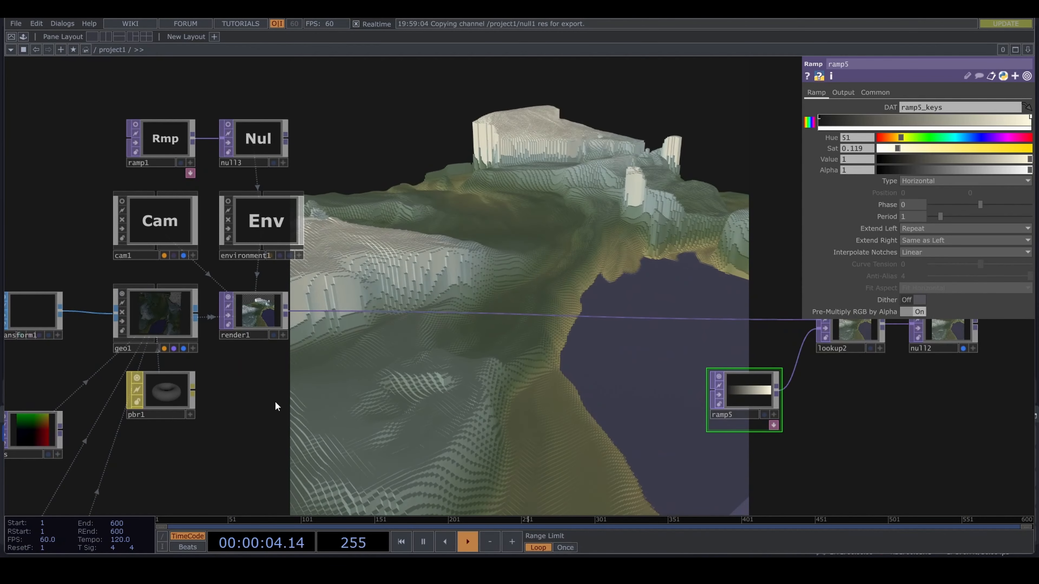
key("Tab")
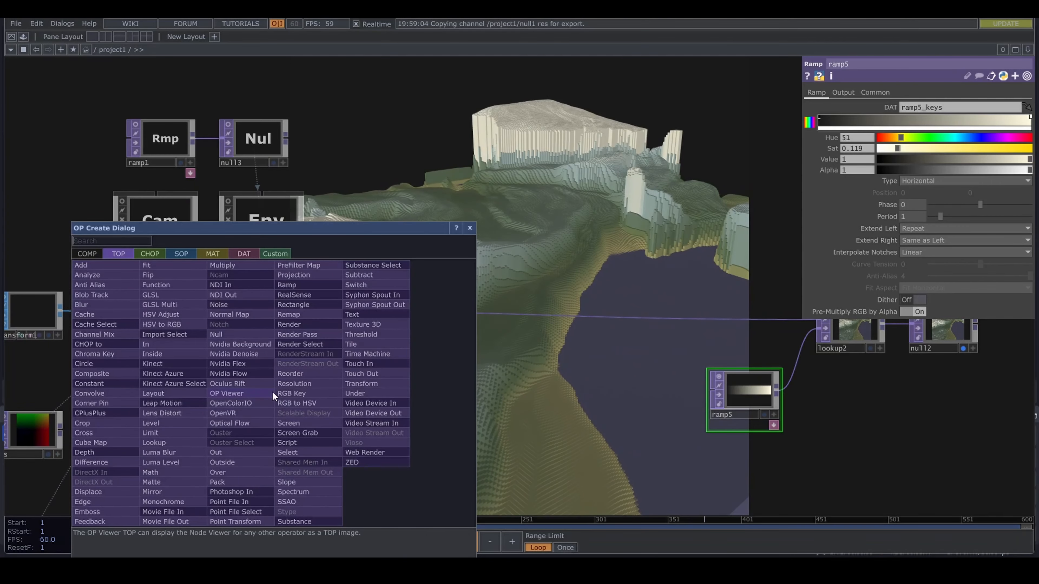
type("dw")
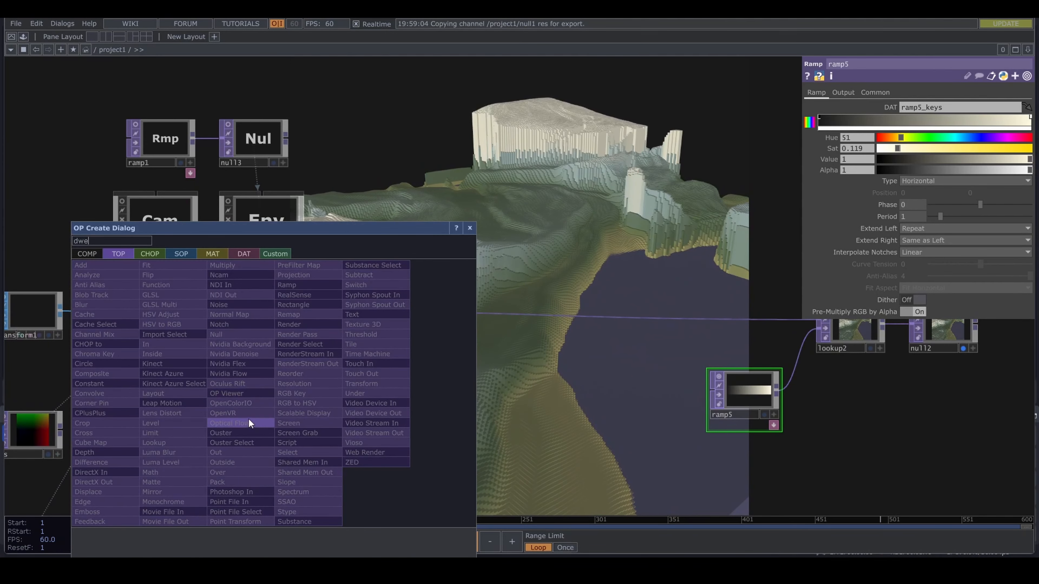
key("BackSpace")
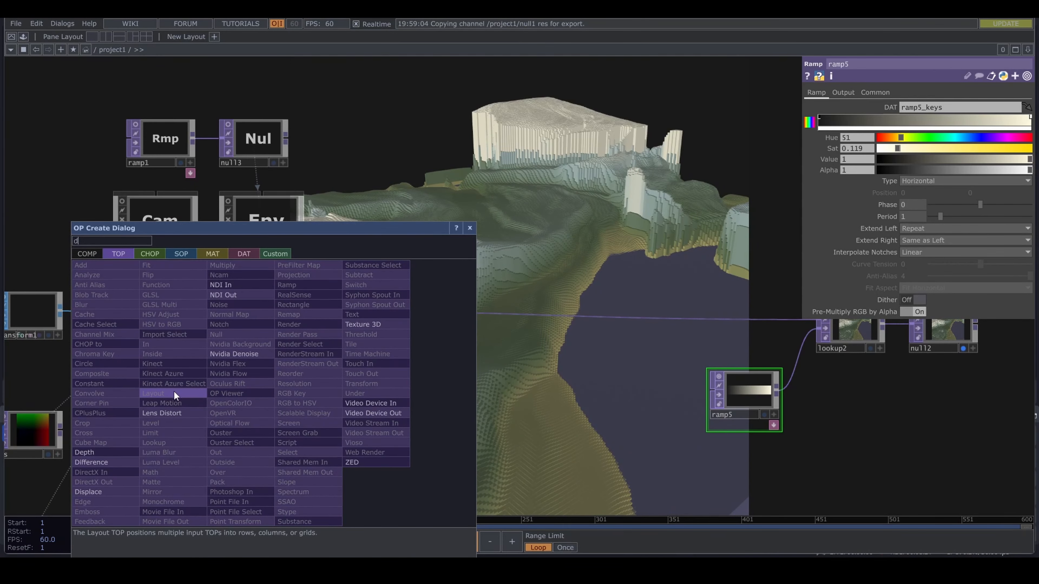
type("e")
left_click(100, 451)
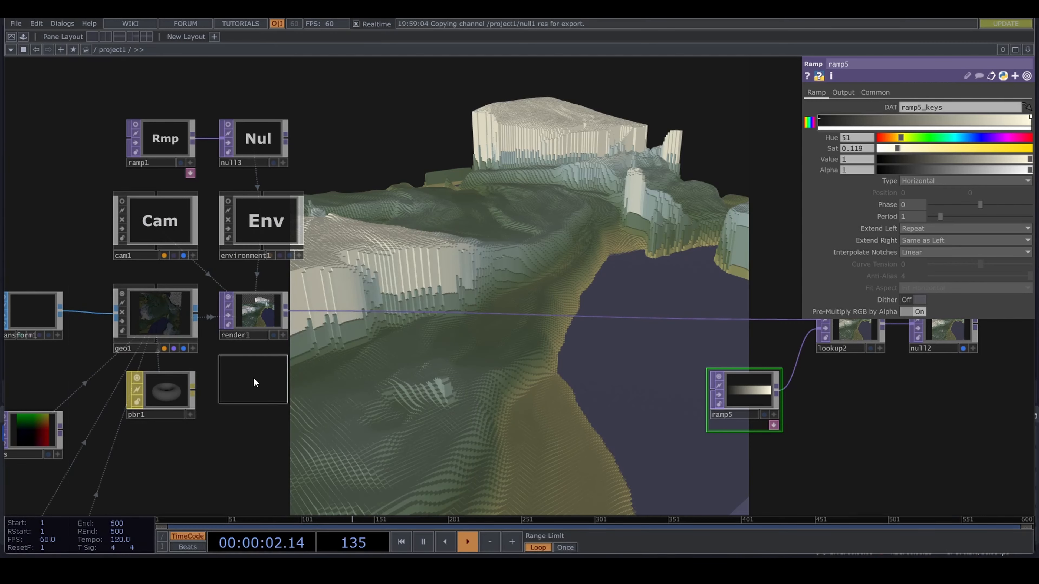
left_click(254, 379)
left_click_drag(253, 315, 251, 382)
- Set depth1's Pixel Format to 32-bit float (R) and its Depth Space to Reranged from Camera Space
scroll(291, 383, "up", 5)
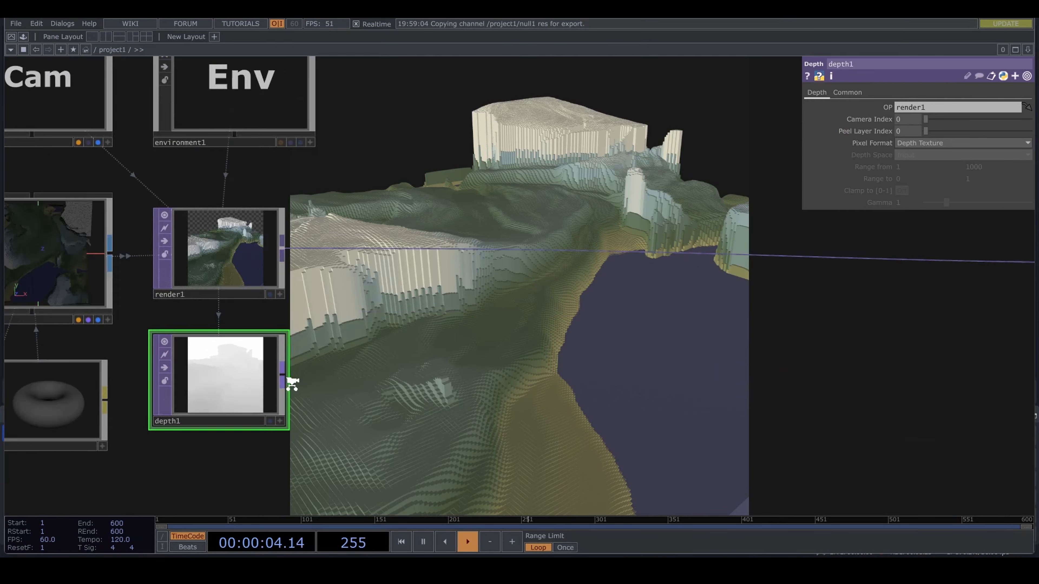
scroll(135, 350, "up", 5)
left_click_drag(135, 350, 116, 248)
left_click(961, 143)
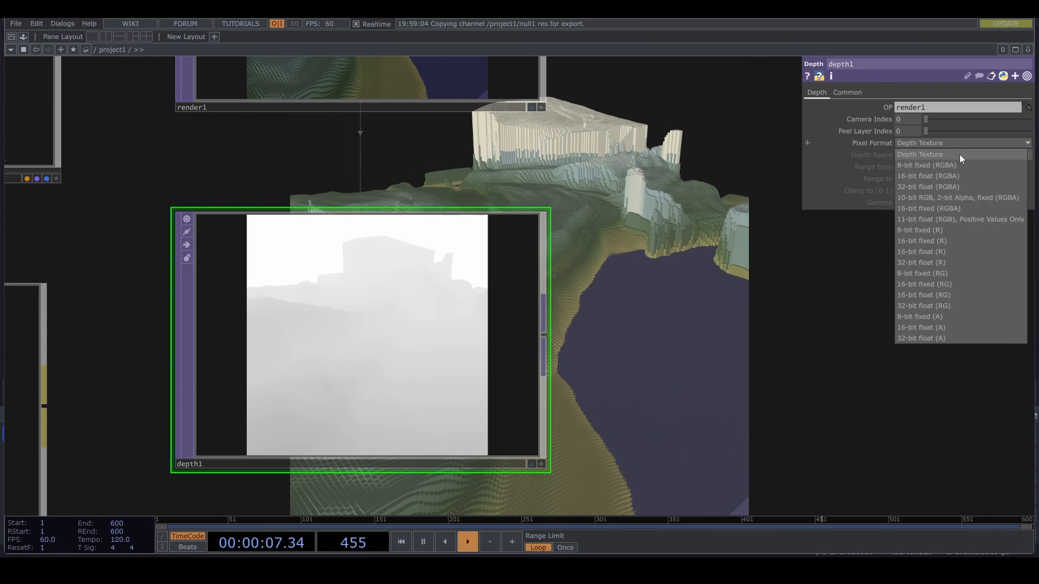
left_click(959, 263)
left_click_drag(782, 349, 586, 332)
left_click(909, 155)
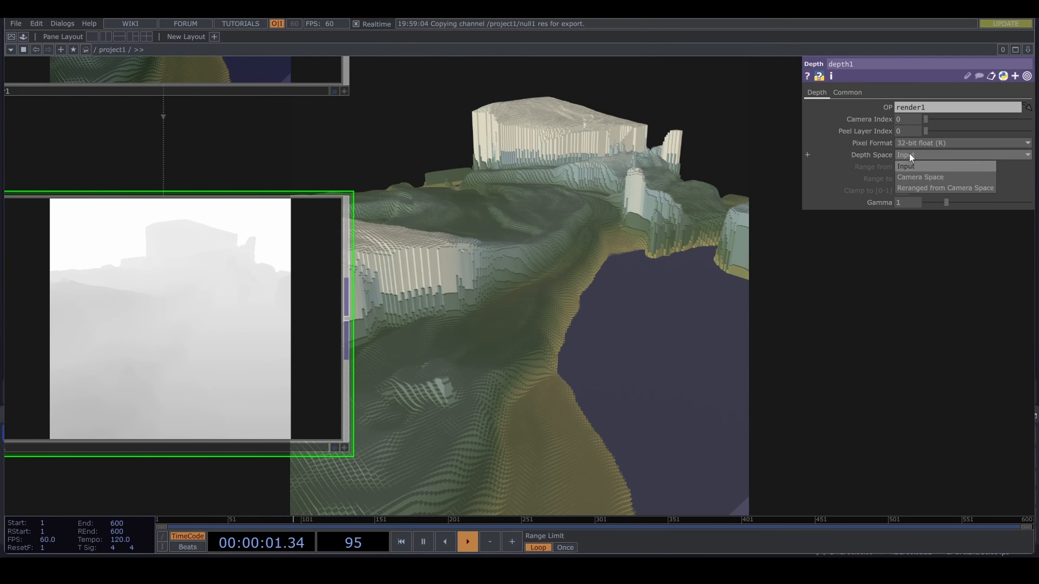
left_click(923, 189)
- Set depth1's Range from values to 0.1 and 1.1
left_click_drag(594, 239, 700, 253)
type("2")
key("Return")
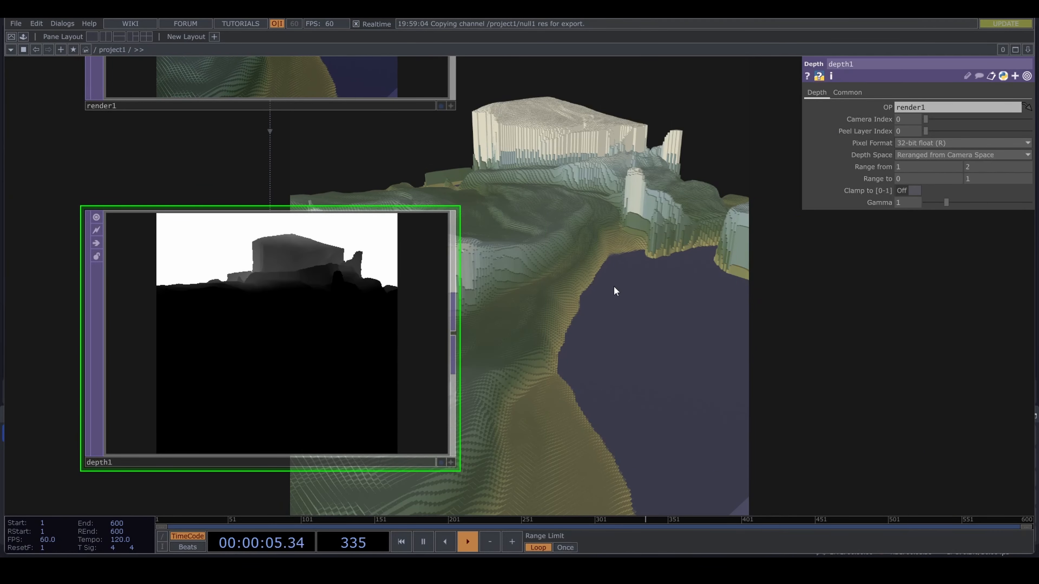
left_click(981, 164)
type("1")
left_click(907, 168)
type("0.")
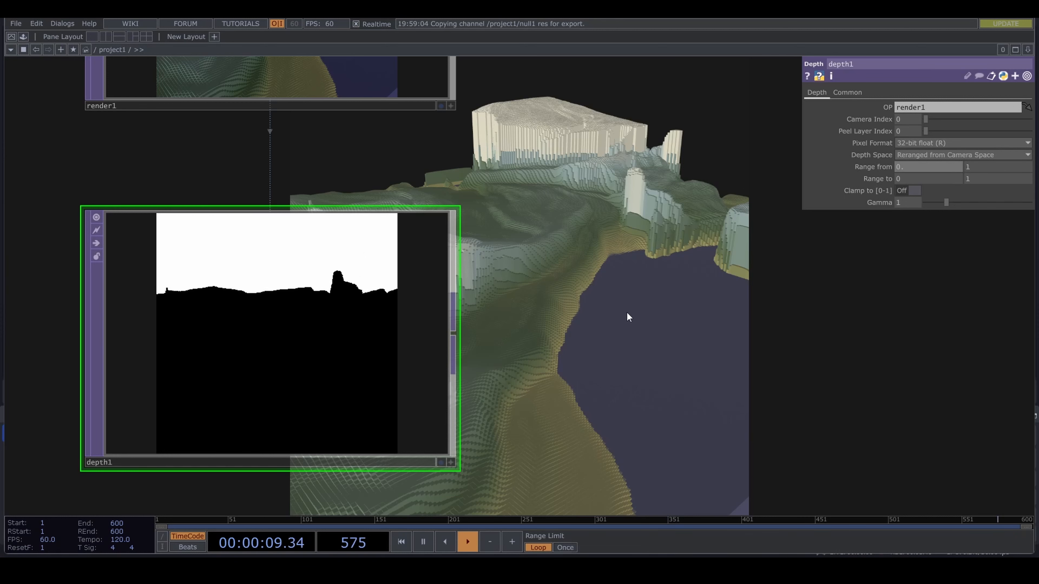
type("1")
key("Return")
middle_click_drag(976, 176, 976, 145)
scroll(647, 307, "down", 3)
left_click(913, 191)
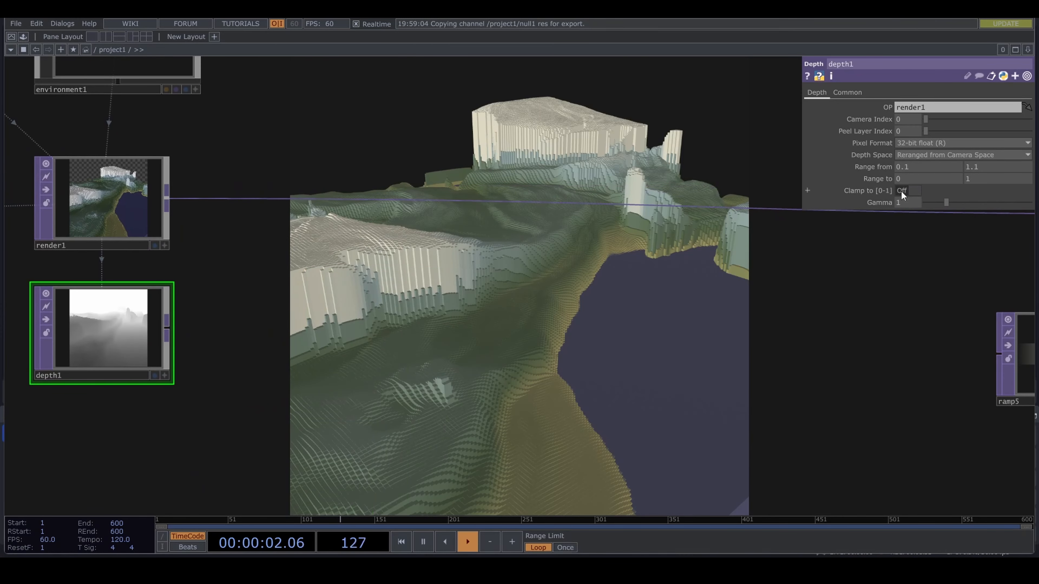
- Insert a Luma Blur TOP after render1 with depth1 as its second input and set its White Filter Width to 34
left_click(169, 330)
left_click(763, 318)
right_click(712, 209)
left_click(731, 198)
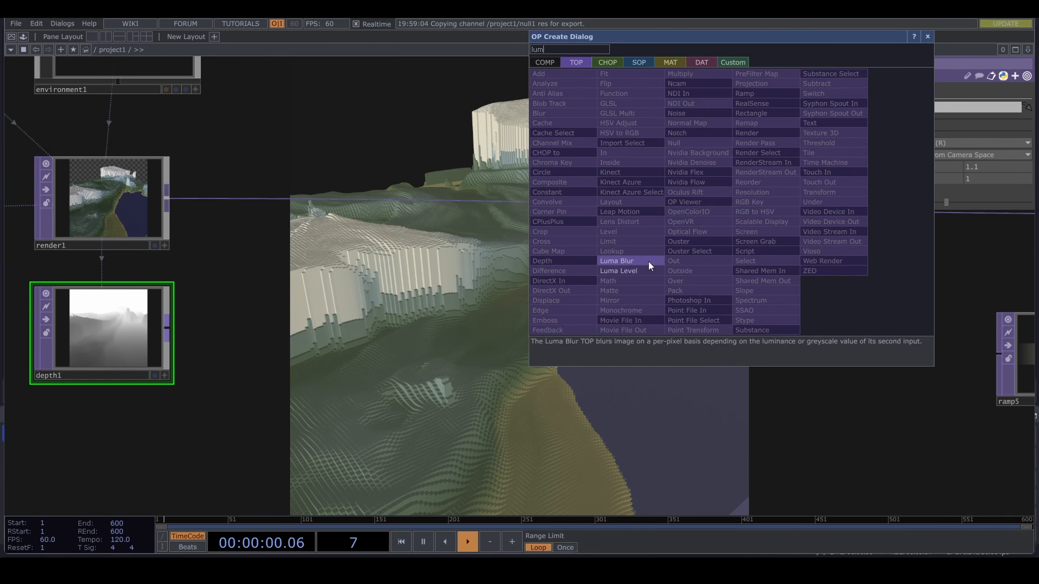
left_click(616, 261)
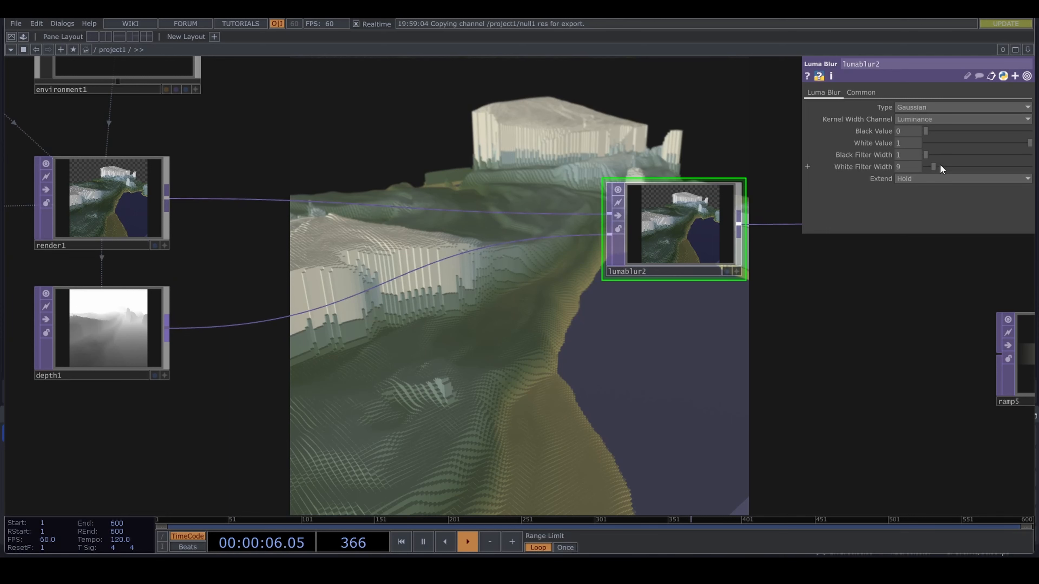
left_click_drag(942, 169, 963, 169)
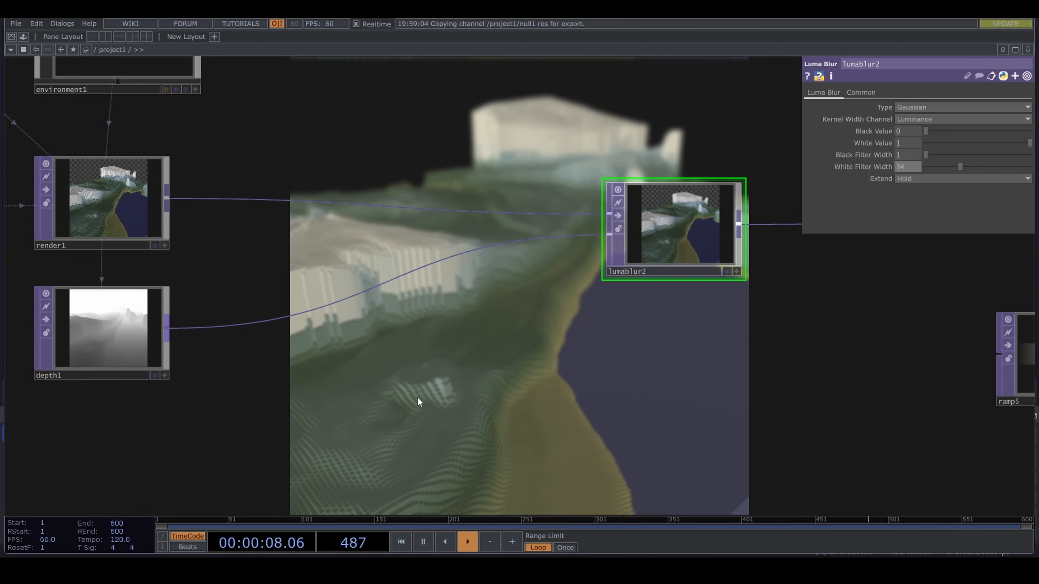
- Raise the lower Range from value of depth1 to 0.5 to keep the foreground sharp
left_click(108, 339)
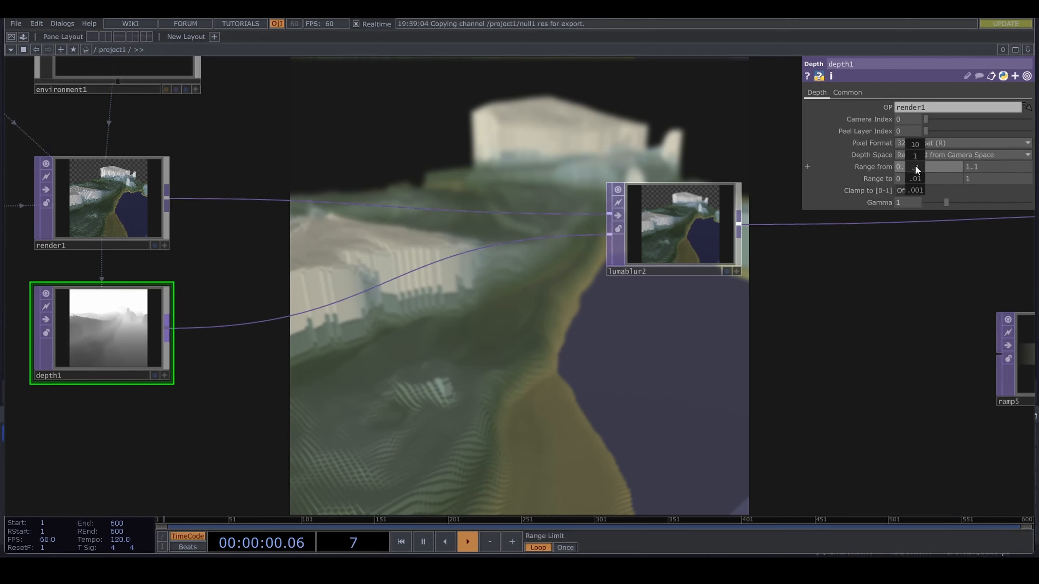
middle_click_drag(916, 170, 919, 146)
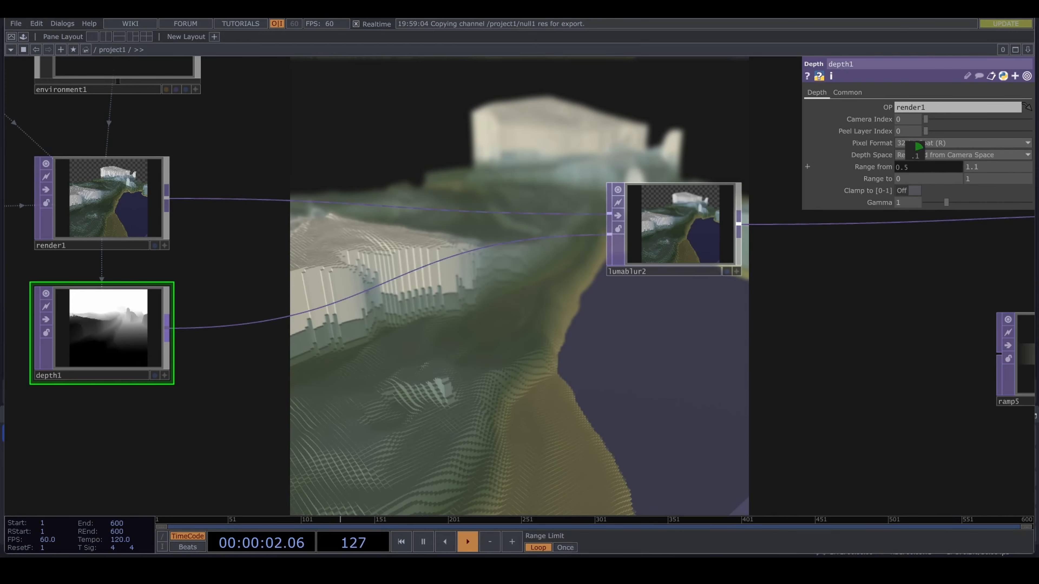
left_click_drag(434, 376, 559, 313)
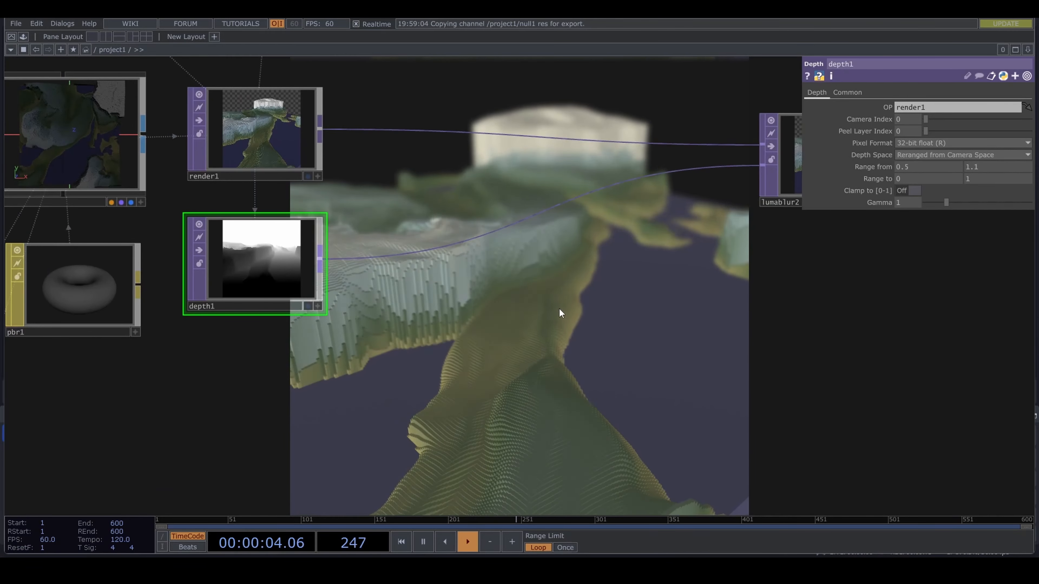
- Set lumablur2's White Filter Width to 44 and move the node further away from render1
left_click_drag(834, 224, 601, 269)
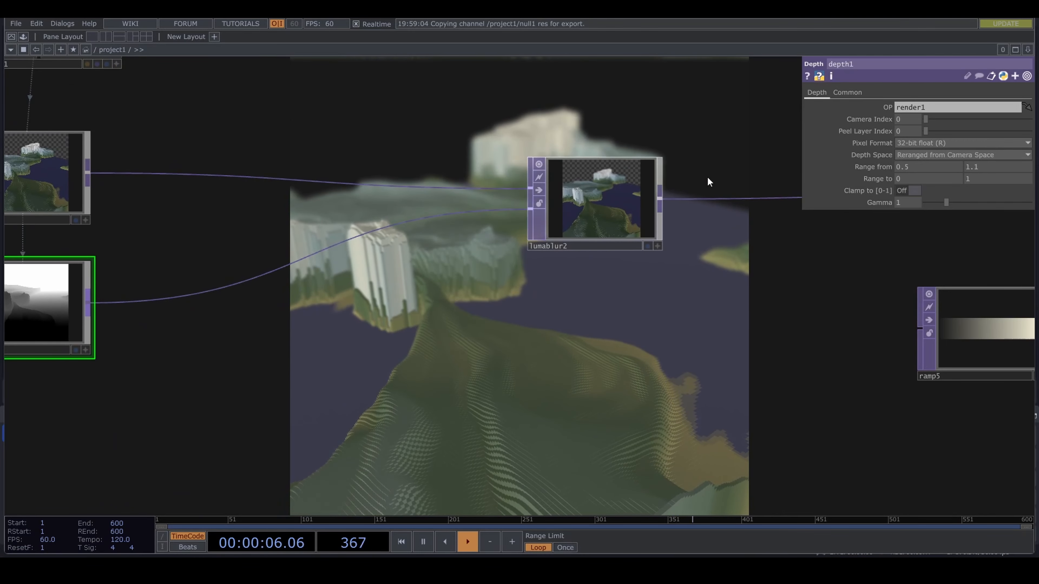
left_click(649, 203)
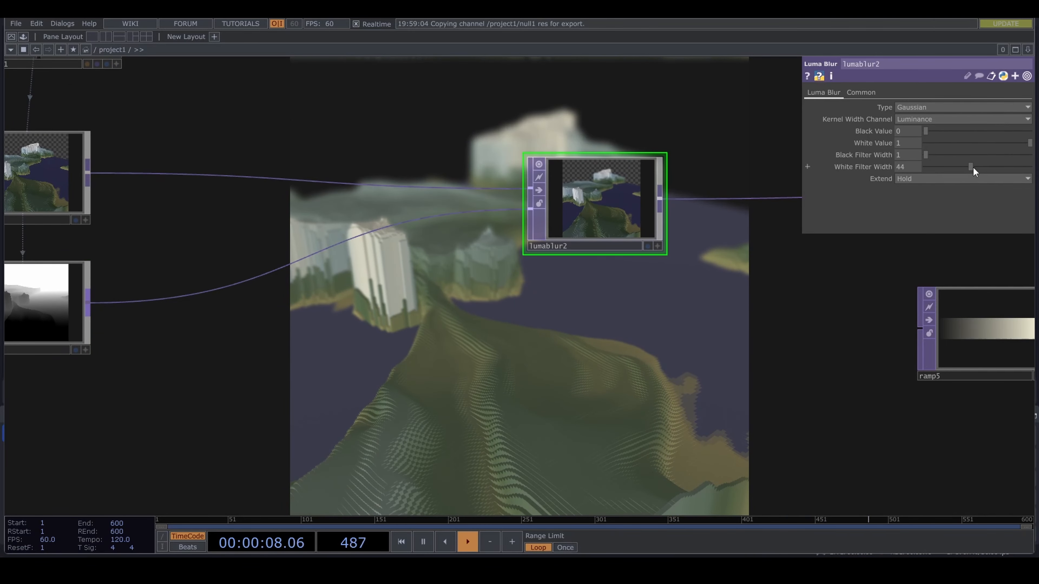
left_click_drag(581, 206, 660, 206)
- Add a Limit TOP fed by depth1's output
left_click_drag(501, 274, 575, 277)
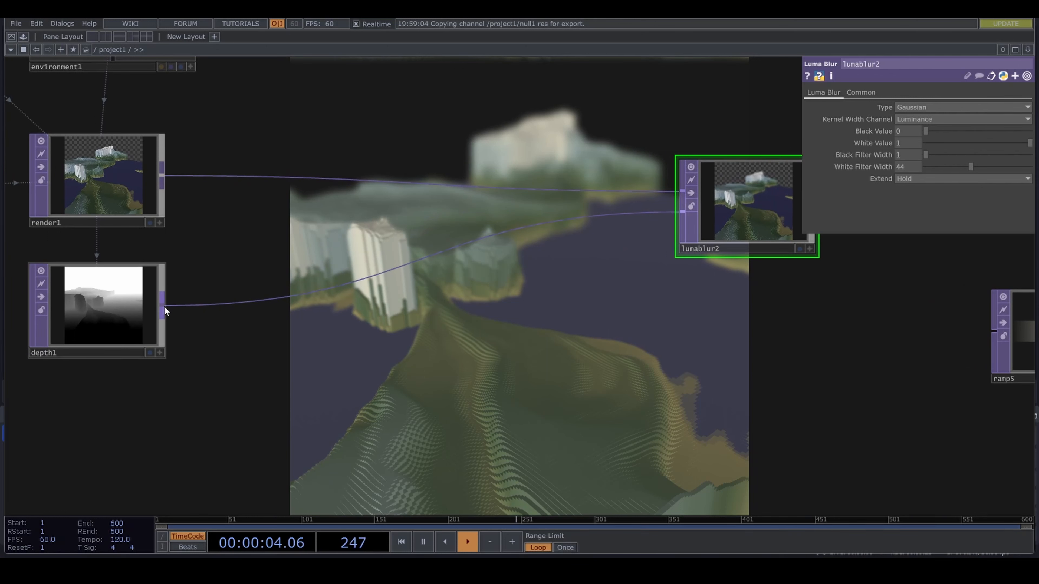
left_click_drag(164, 306, 318, 368)
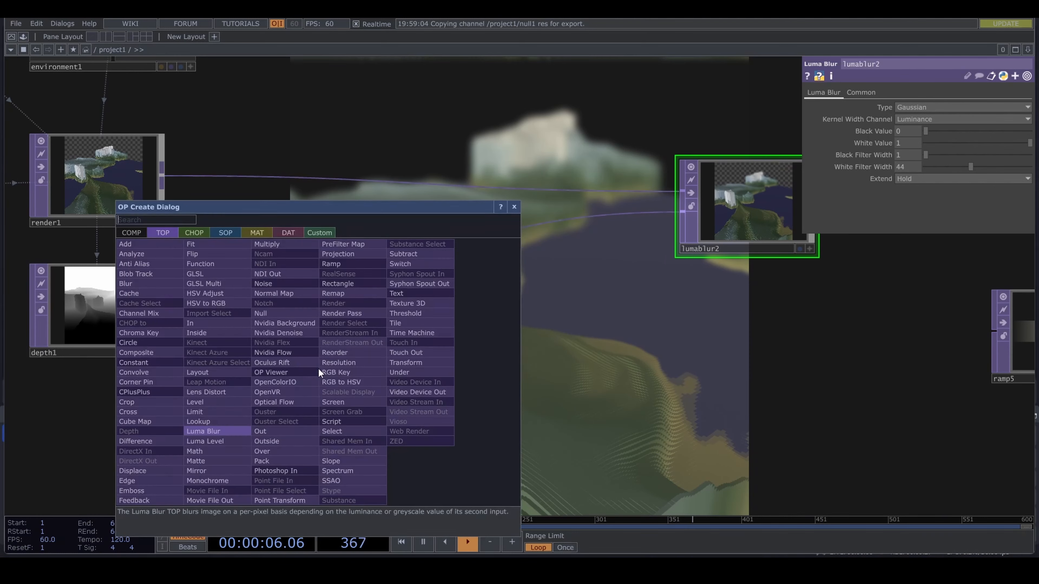
type("l")
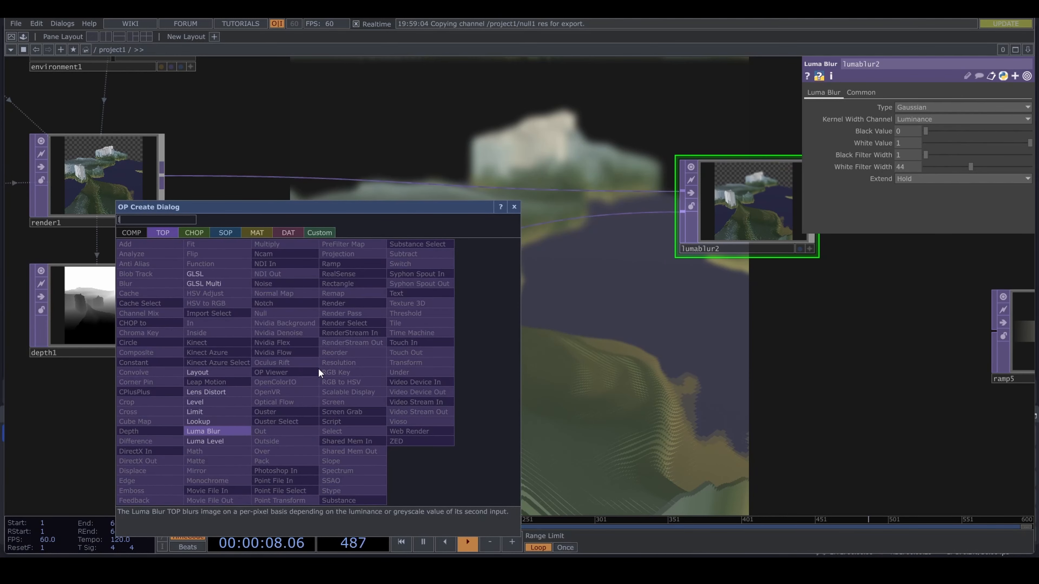
left_click(228, 409)
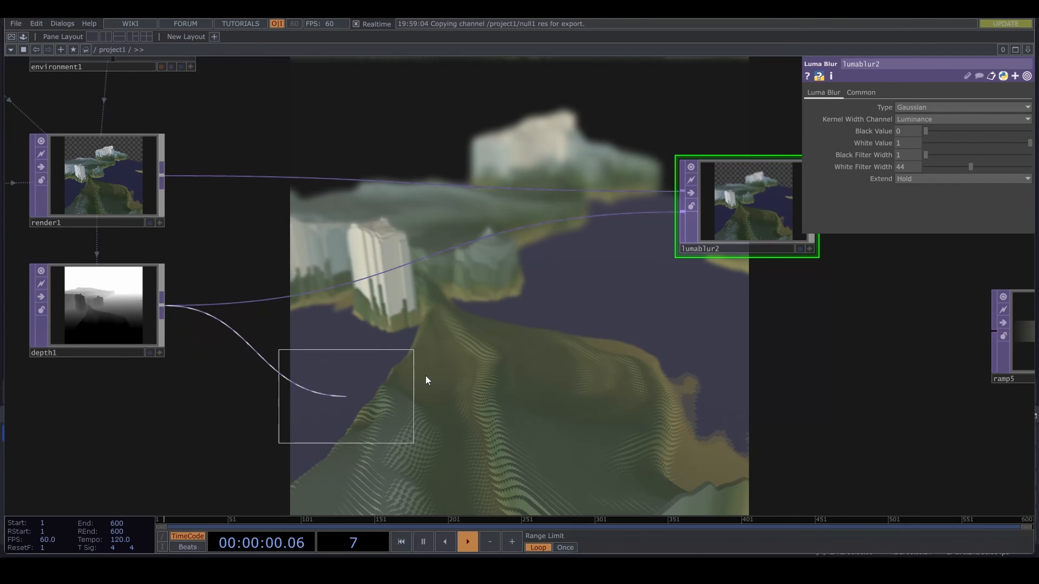
left_click(448, 351)
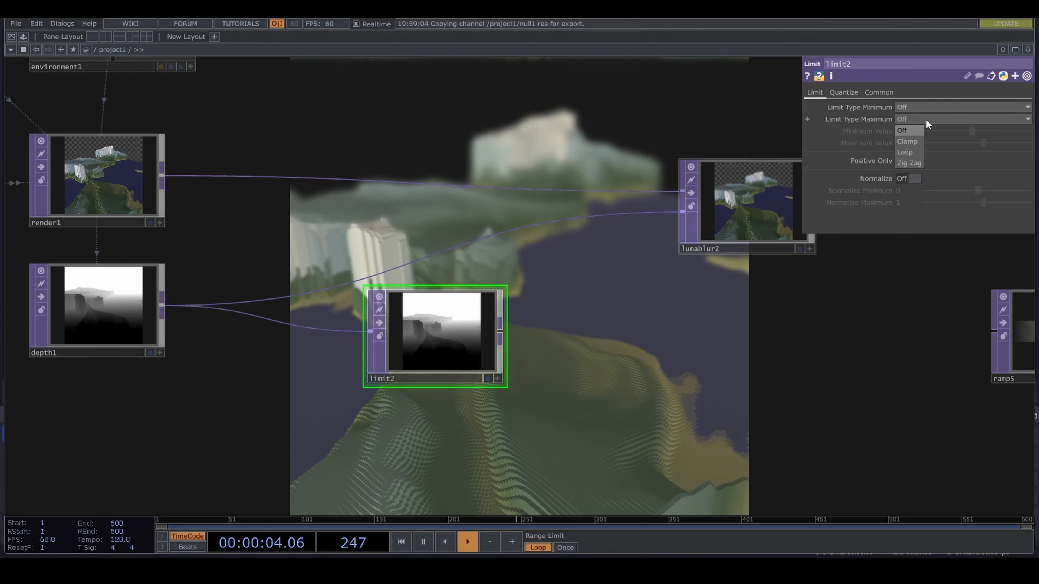
- Set limit2's minimum and maximum limit types to Clamp with a Minimum Value of 0
left_click(917, 141)
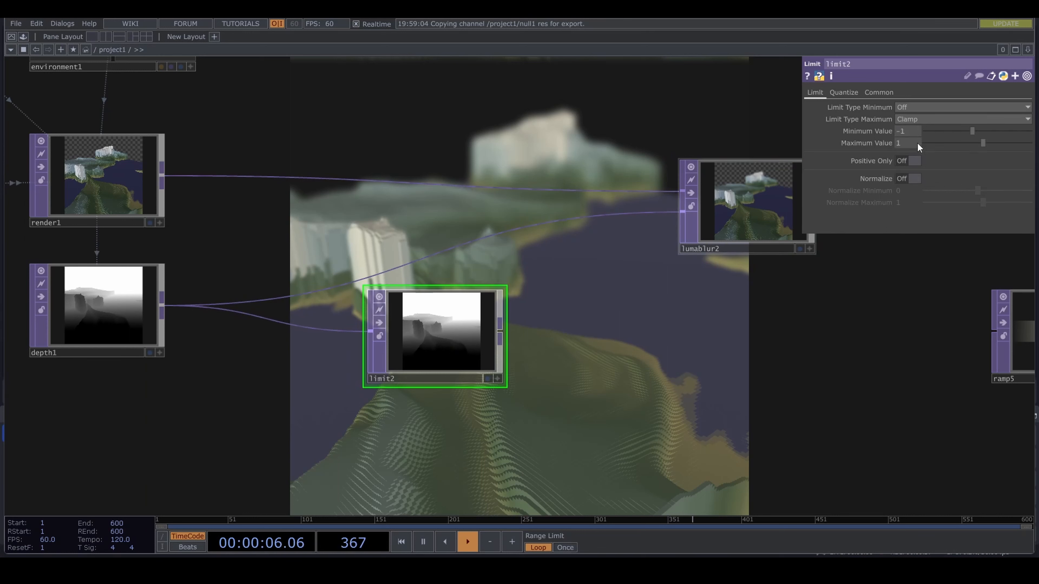
left_click(917, 107)
type("0")
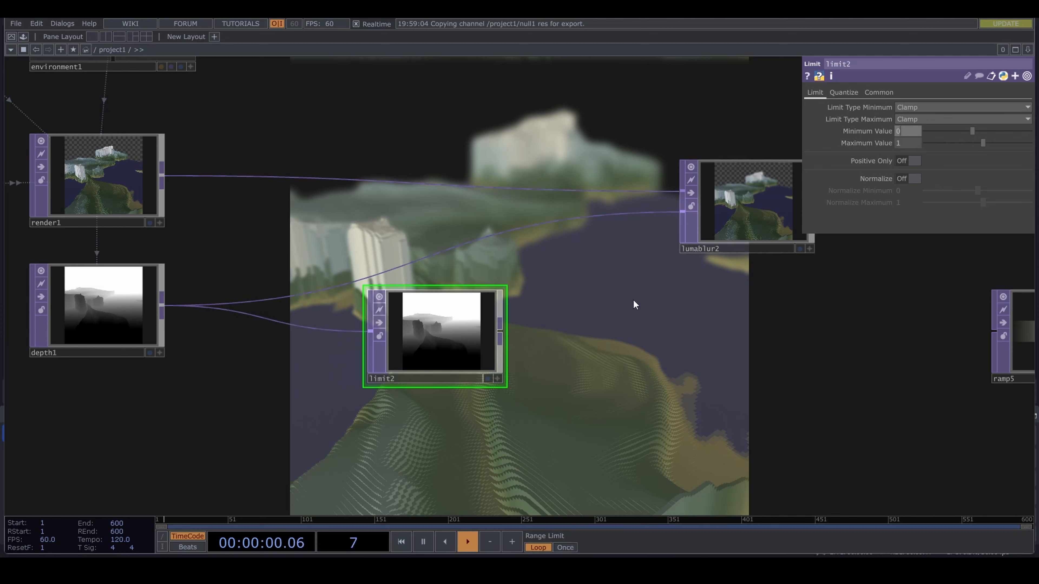
- Insert an Add TOP between render1 and lumablur2
right_click(514, 189)
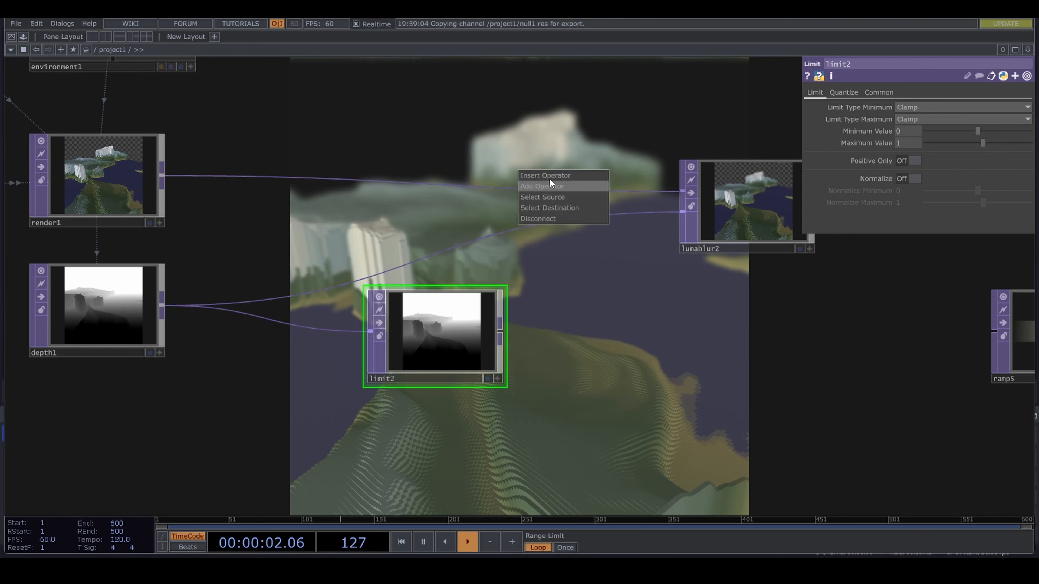
left_click(550, 177)
type("ad")
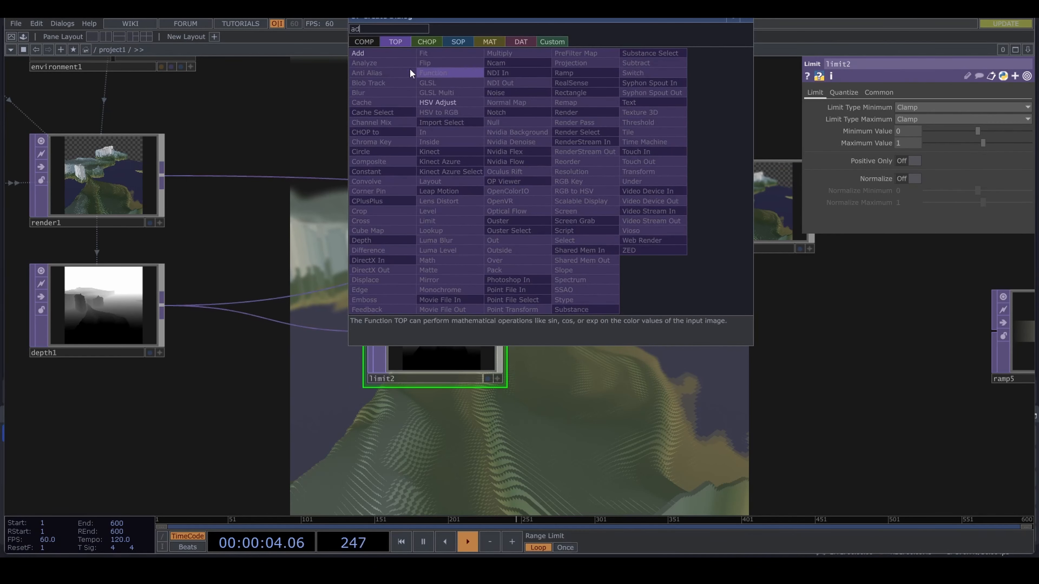
left_click(382, 55)
left_click(566, 198)
- Move limit2 beside depth1, connect it to add1, and reorder add1's inputs so limit2 comes first and render1 second
left_click_drag(478, 329, 423, 304)
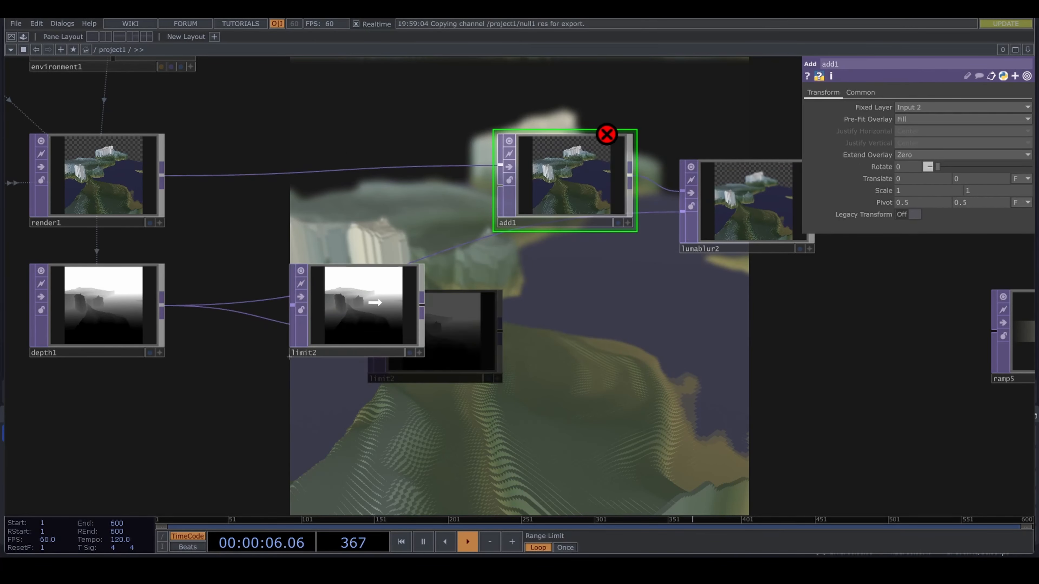
left_click_drag(484, 197, 486, 196)
scroll(552, 274, "down", 2)
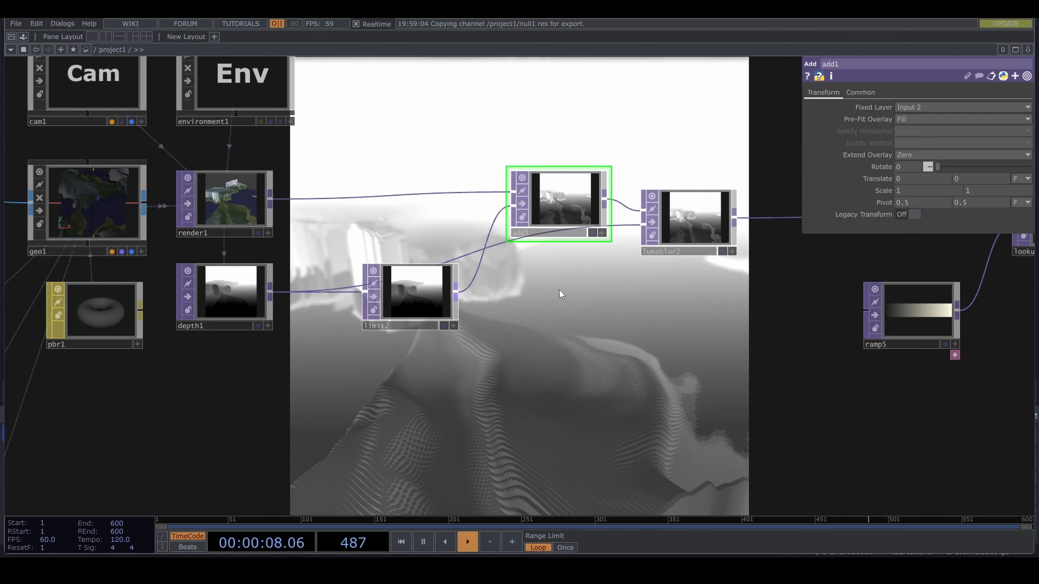
scroll(558, 303, "up", 2)
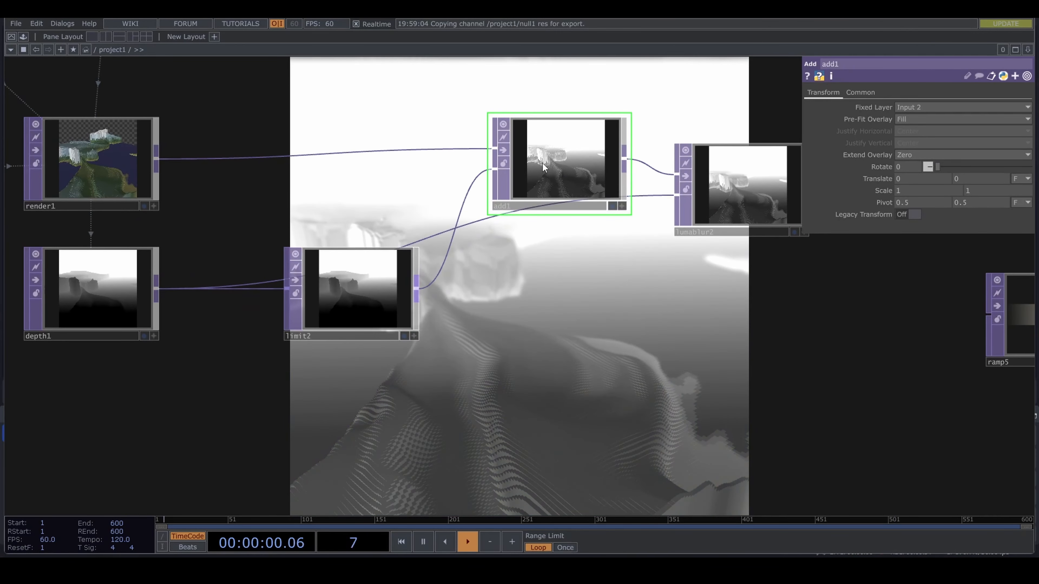
left_click_drag(495, 150, 494, 174)
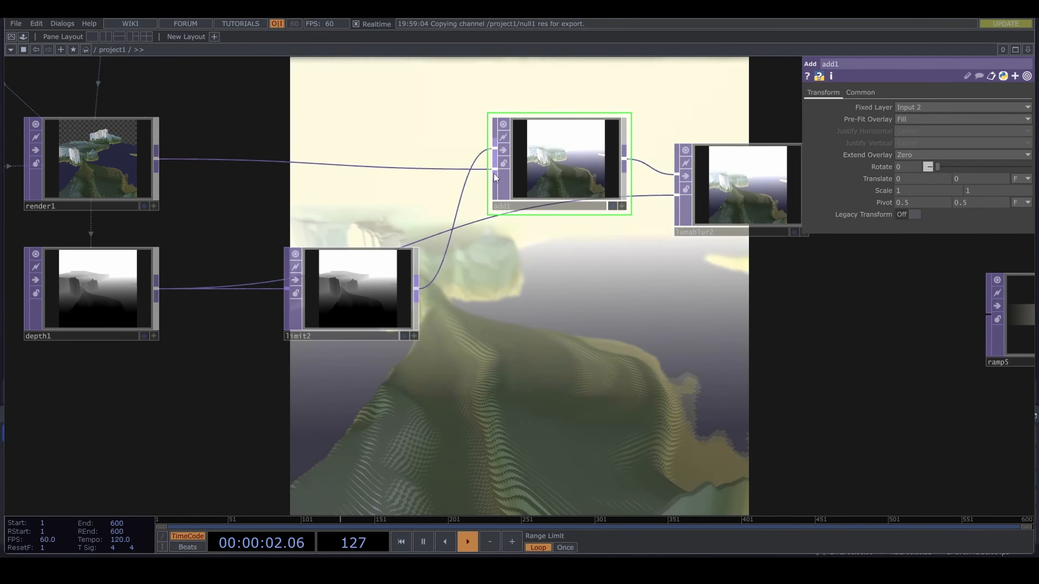
left_click_drag(649, 360, 427, 339)
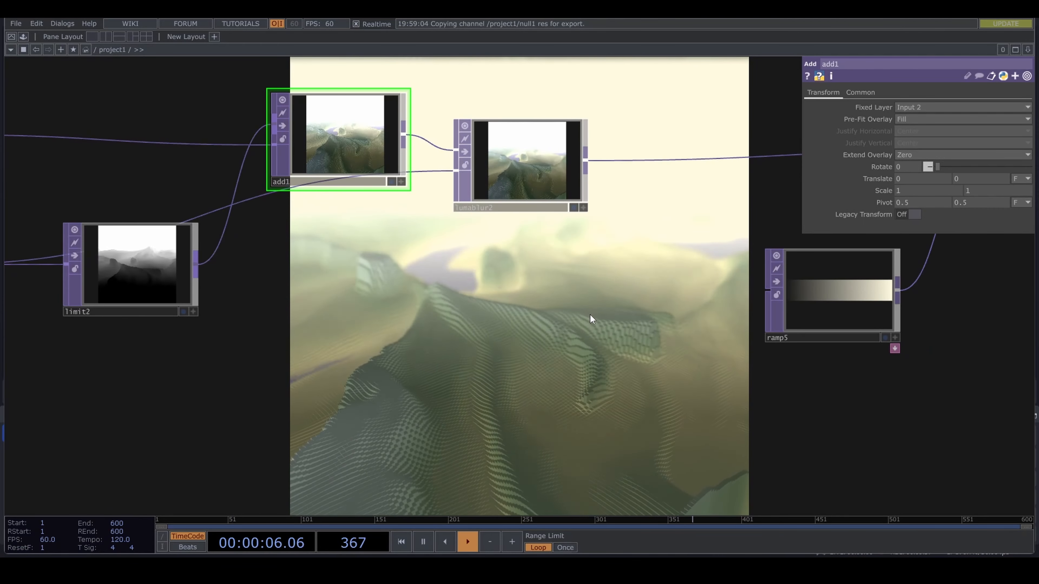
scroll(679, 323, "down", 1)
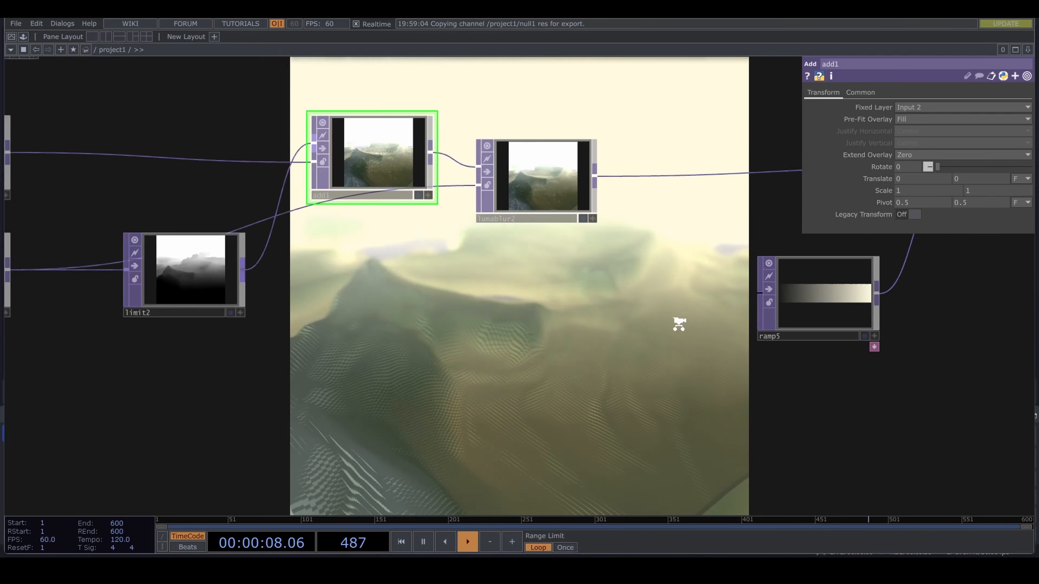
scroll(679, 323, "down", 4)
left_click_drag(660, 343, 407, 361)
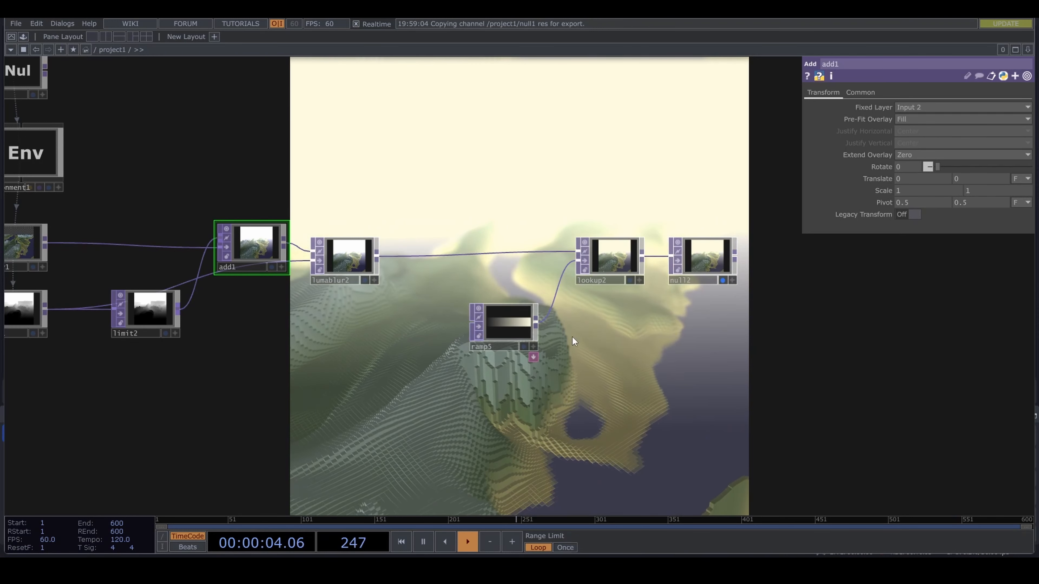
- Recolor ramp5: shift the bright end key's hue to about 20 and give a new key about two-thirds along hue 212
left_click(503, 326)
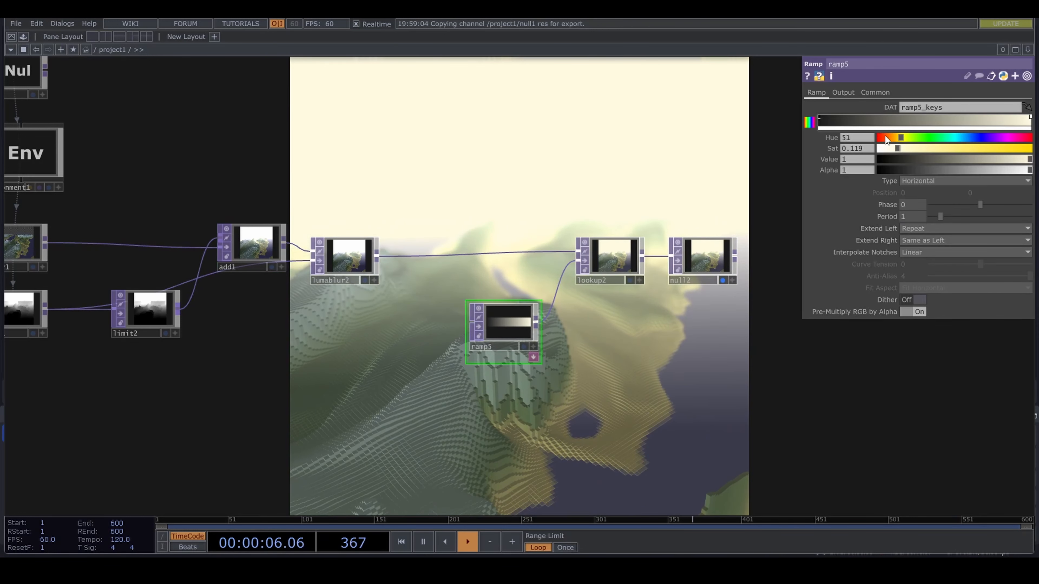
left_click_drag(901, 136, 889, 137)
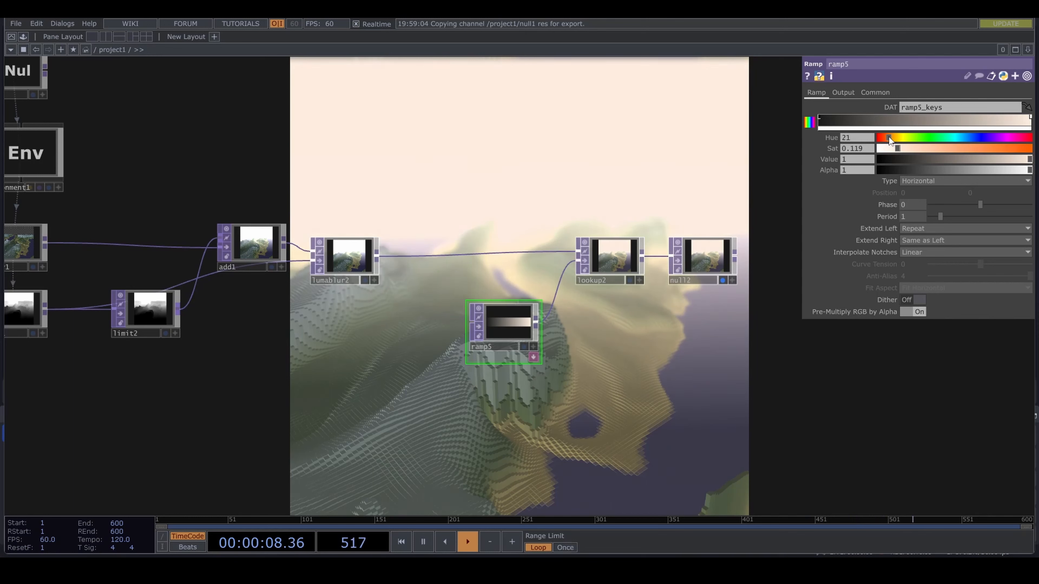
left_click(968, 136)
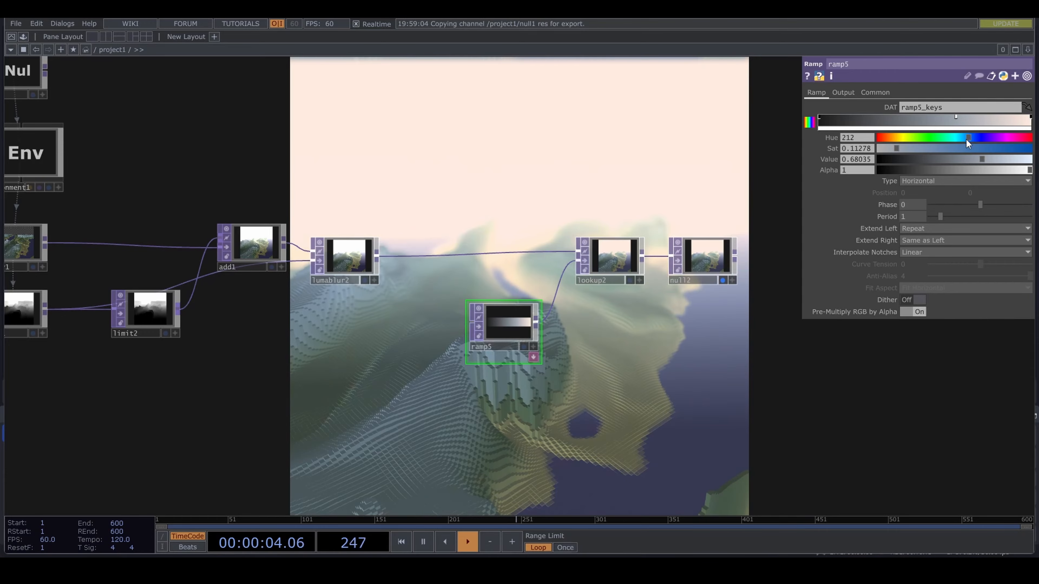
- Activate cam1's interactive viewer and adjust the camera's view of the terrain
scroll(672, 391, "down", 3)
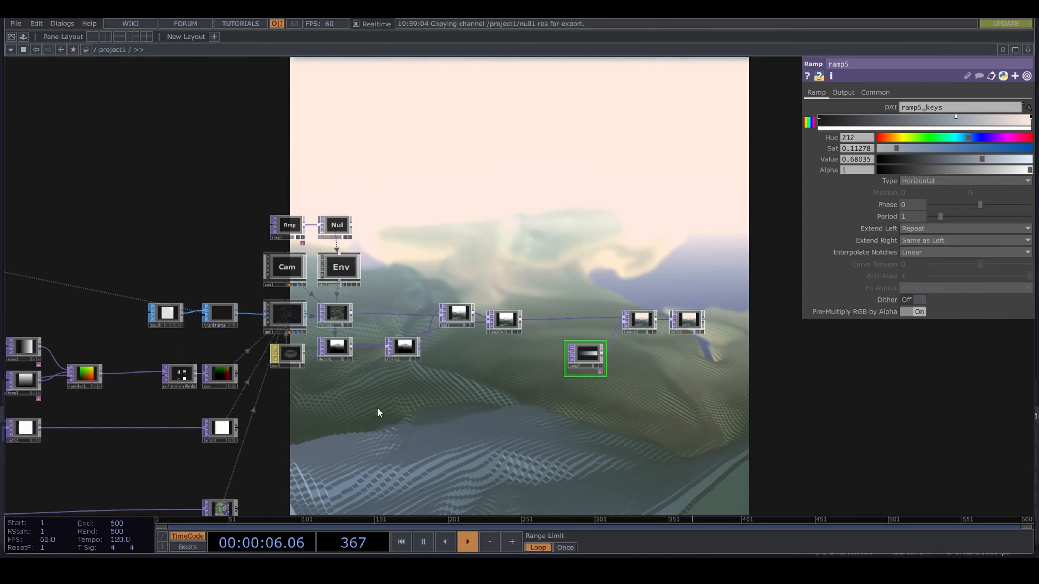
scroll(377, 412, "up", 3)
left_click_drag(524, 106, 559, 269)
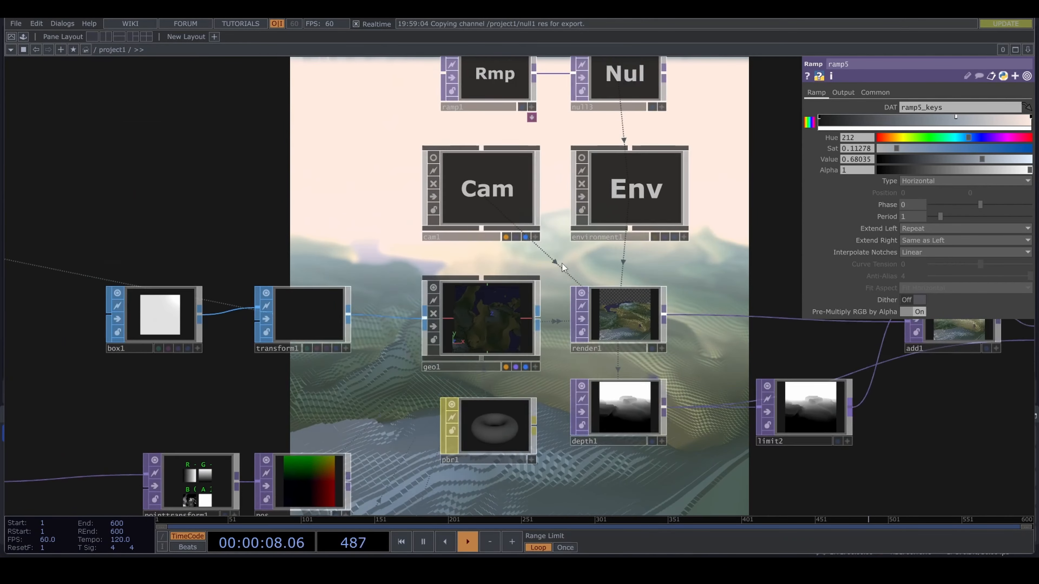
scroll(550, 236, "up", 3)
left_click(524, 250)
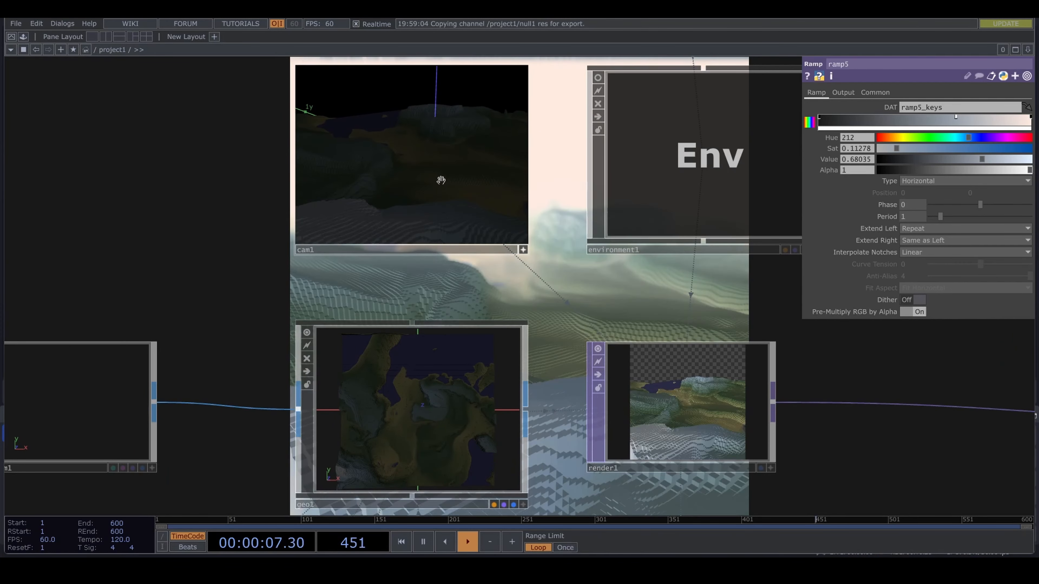
left_click_drag(776, 302, 246, 294)
- Set res to 600 and height to 0.37 in the parameters Constant CHOP
scroll(387, 297, "down", 3)
scroll(470, 255, "down", 6)
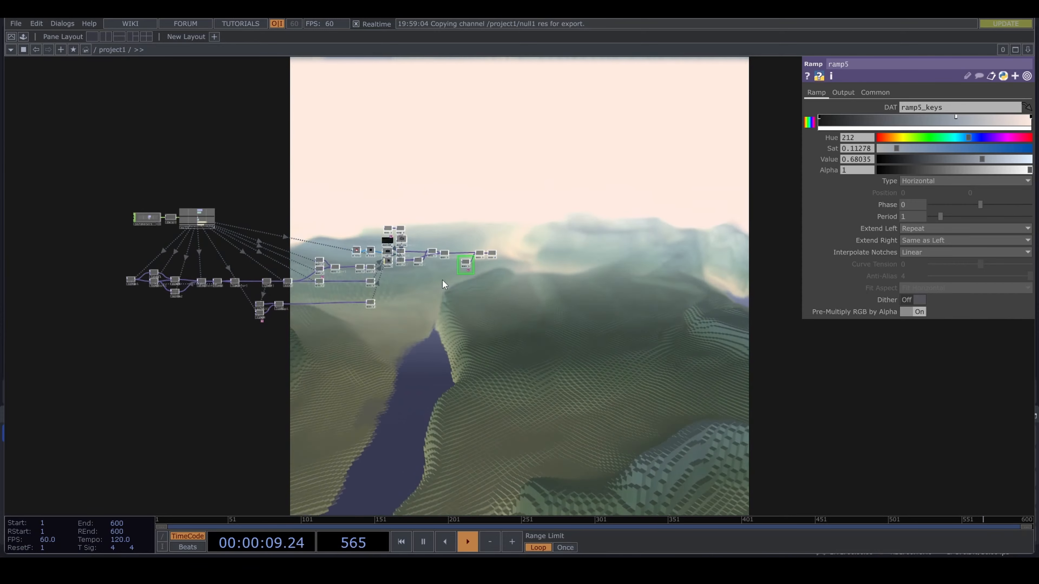
scroll(422, 304, "down", 1)
scroll(421, 304, "down", 1)
left_click_drag(421, 304, 571, 406)
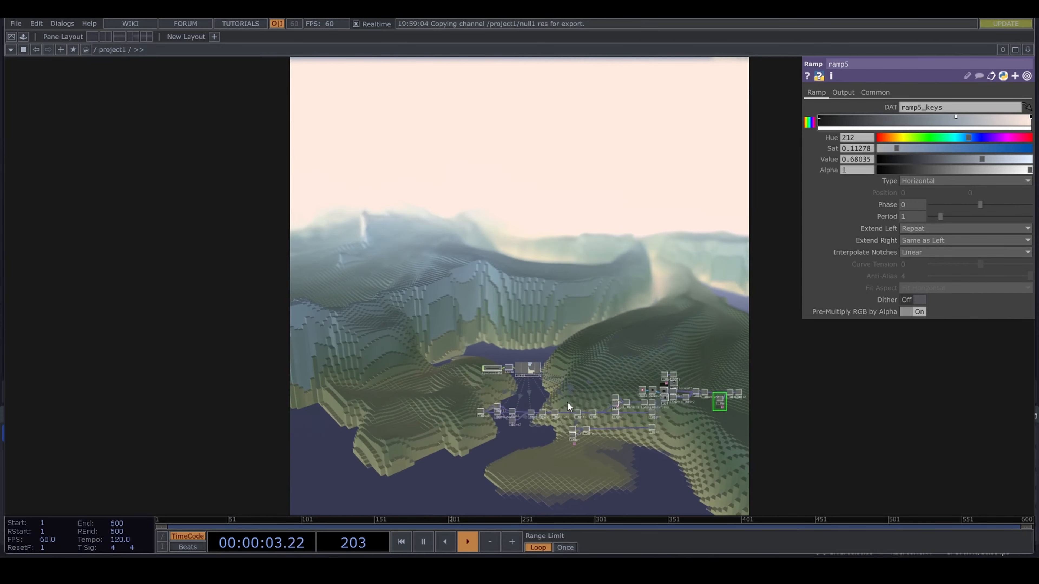
scroll(564, 401, "up", 5)
left_click(398, 333)
left_click_drag(974, 108, 948, 110)
type("600")
key("Return")
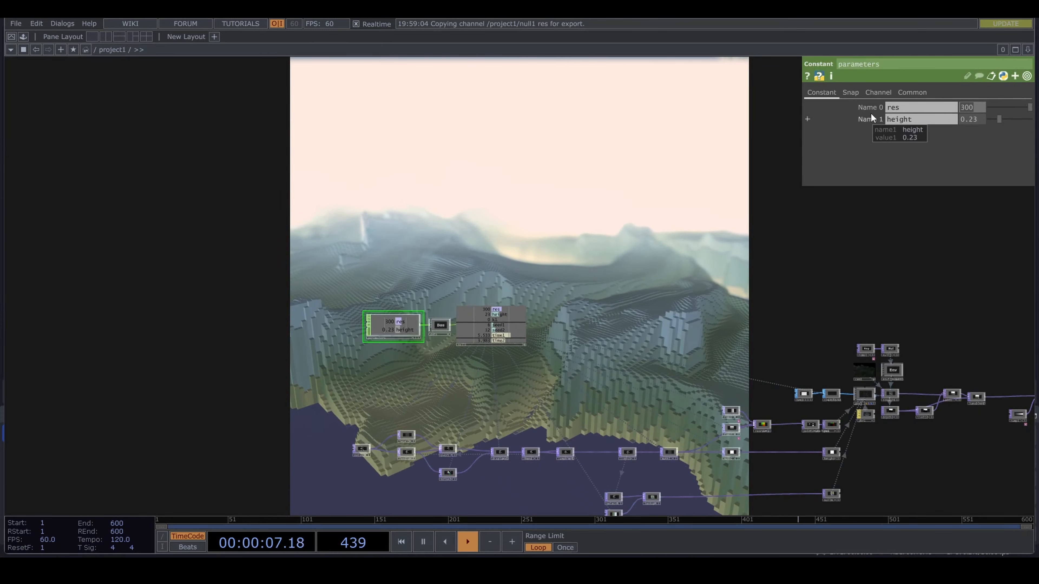
left_click_drag(808, 292, 583, 229)
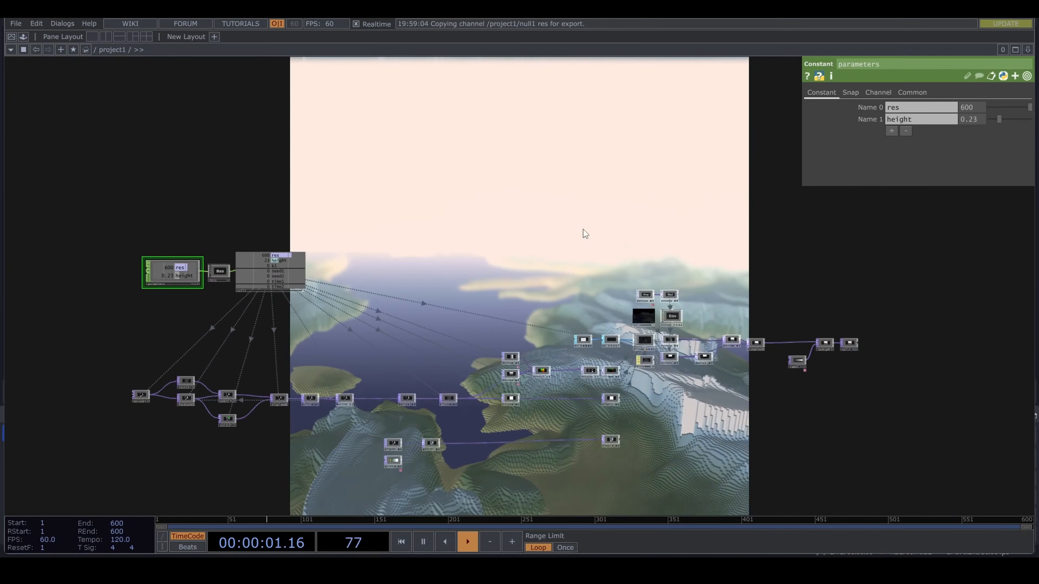
left_click_drag(1002, 122, 1008, 121)
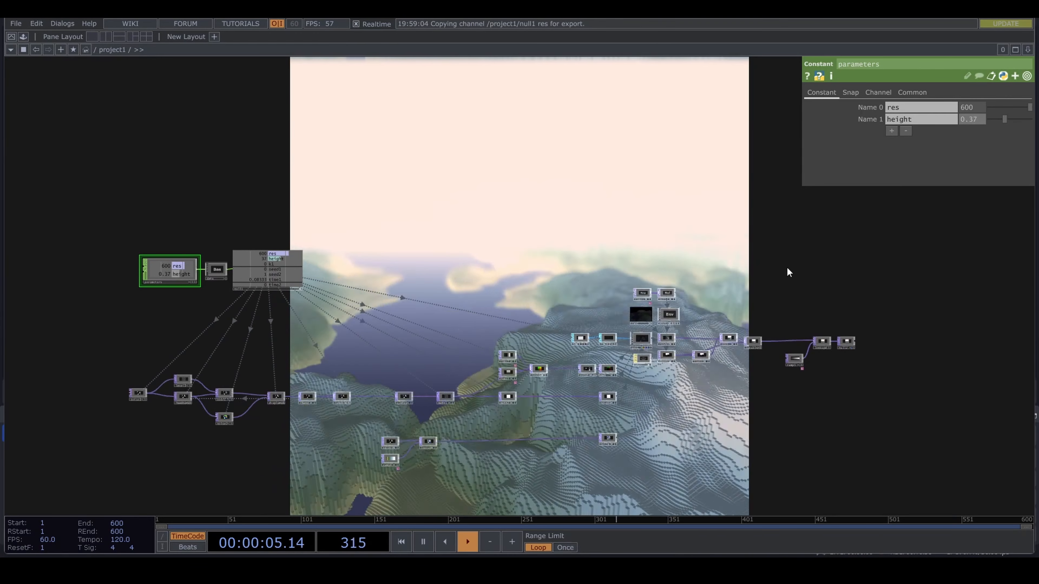
scroll(617, 302, "up", 5)
scroll(648, 367, "down", 3)
left_click_drag(648, 367, 348, 332)
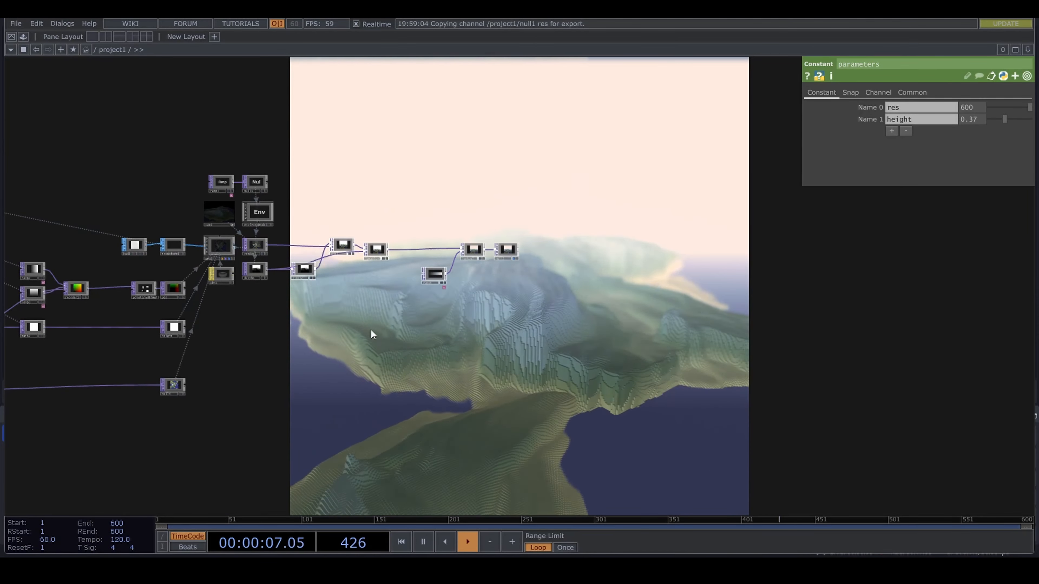
scroll(371, 329, "down", 2)
left_click_drag(369, 336, 724, 342)
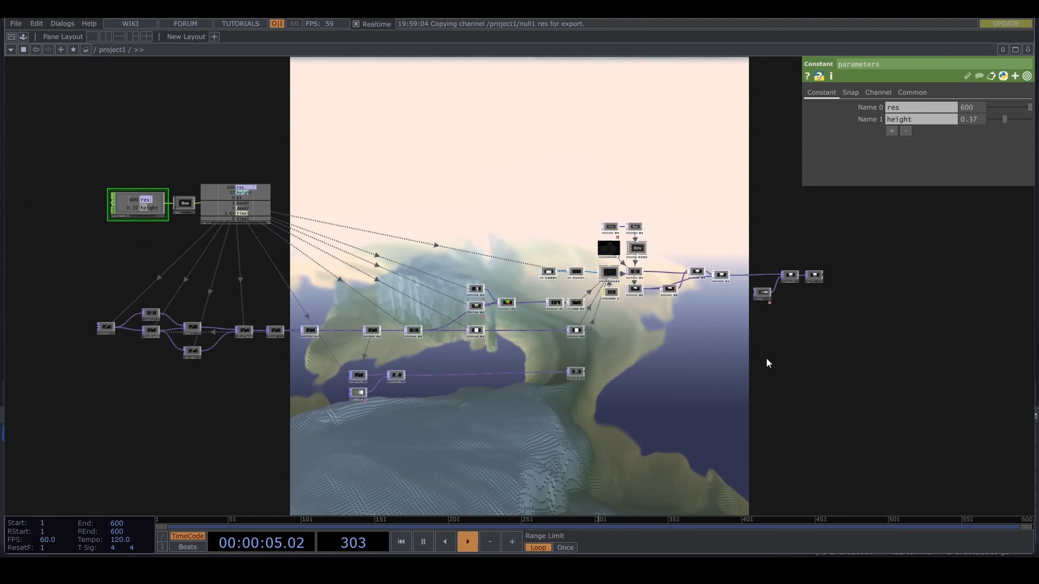
scroll(752, 381, "down", 2)
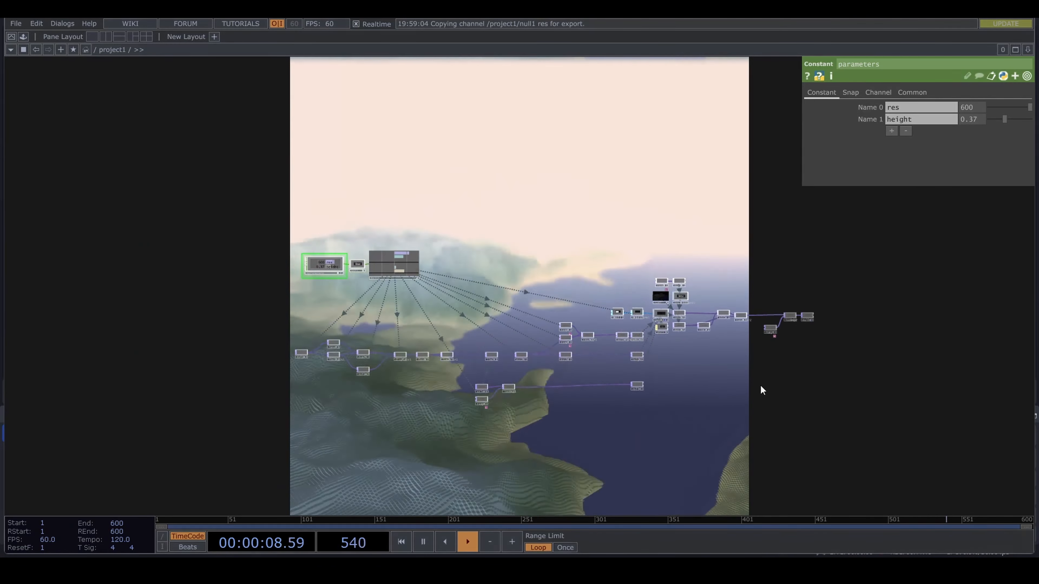